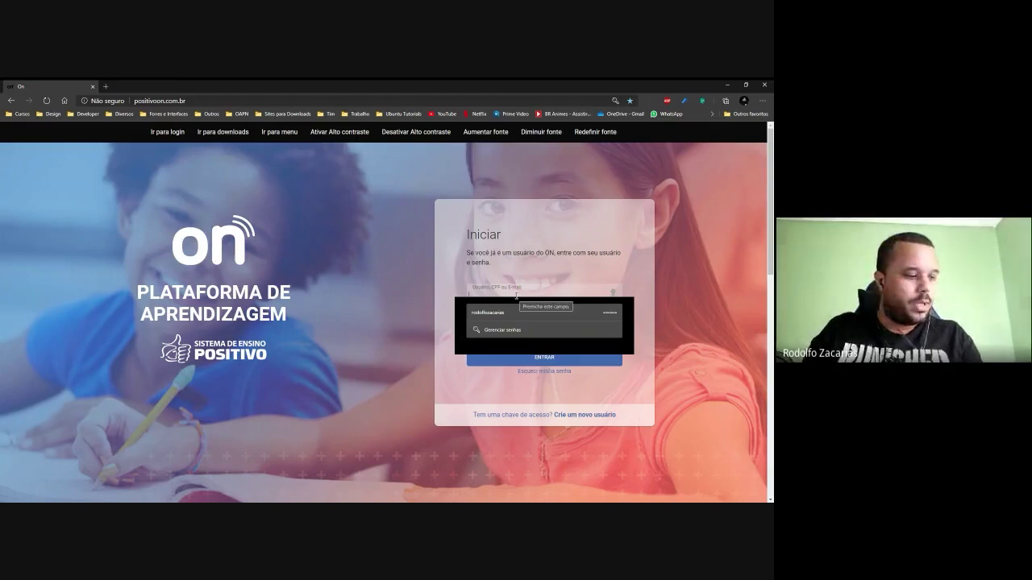
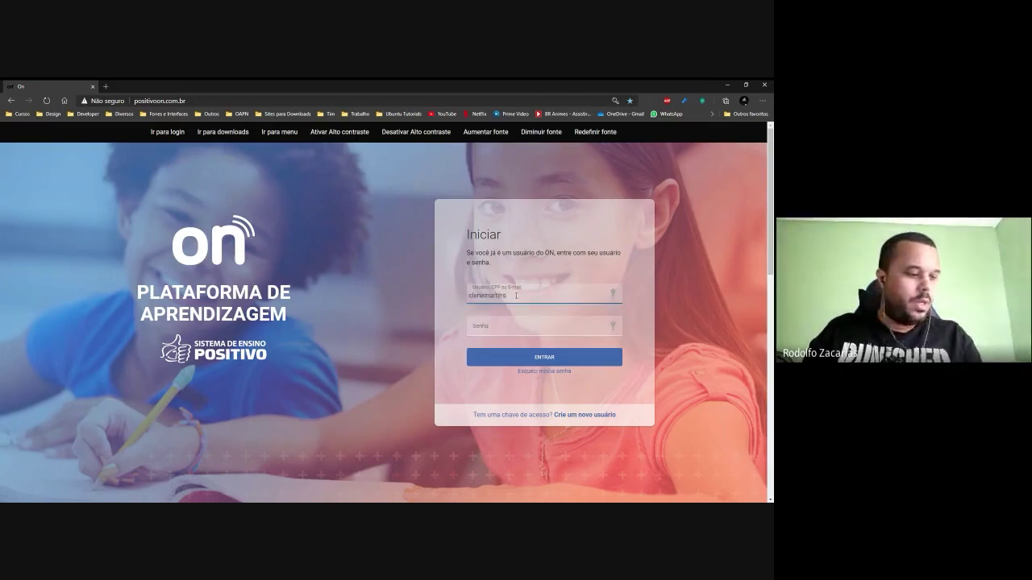
Log in to Positivo ON with the teacher's username and password.
key("Tab")
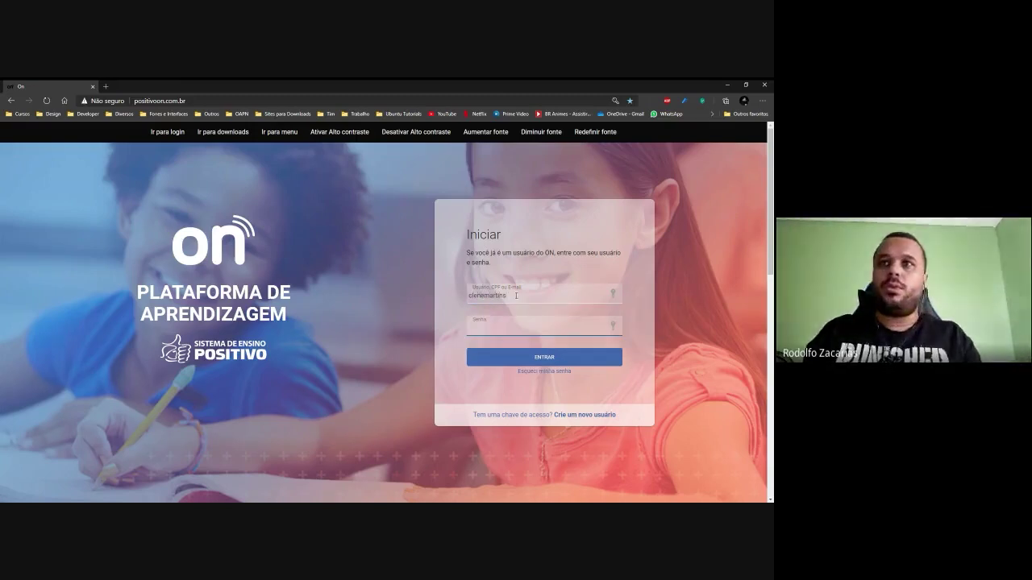
type("123")
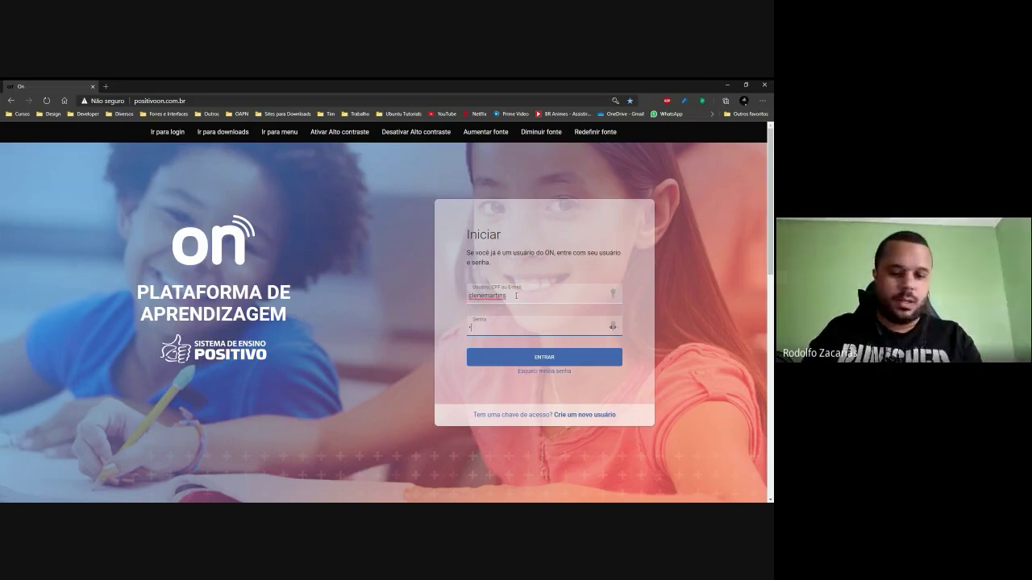
type("4")
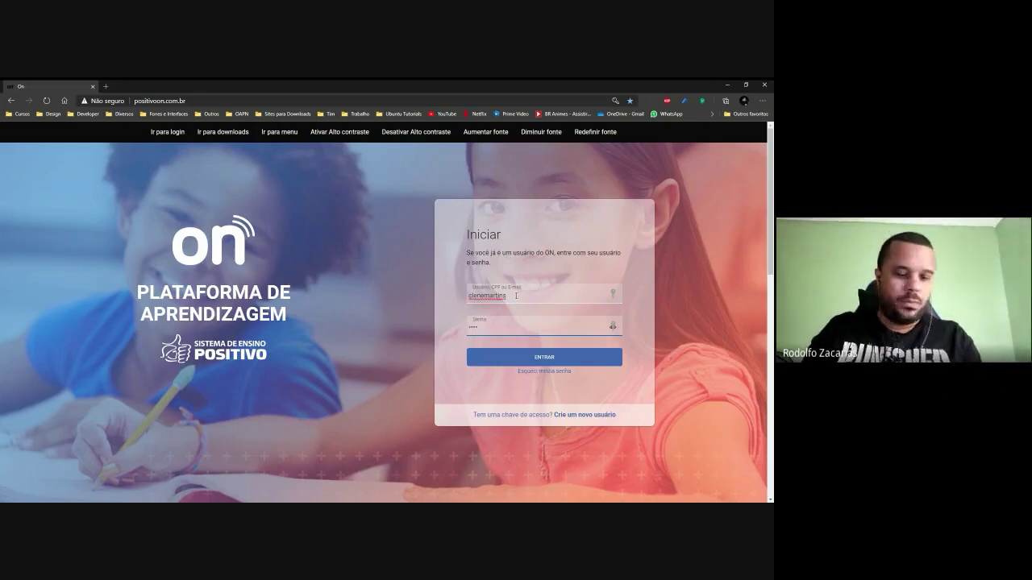
type("56")
left_click(558, 357)
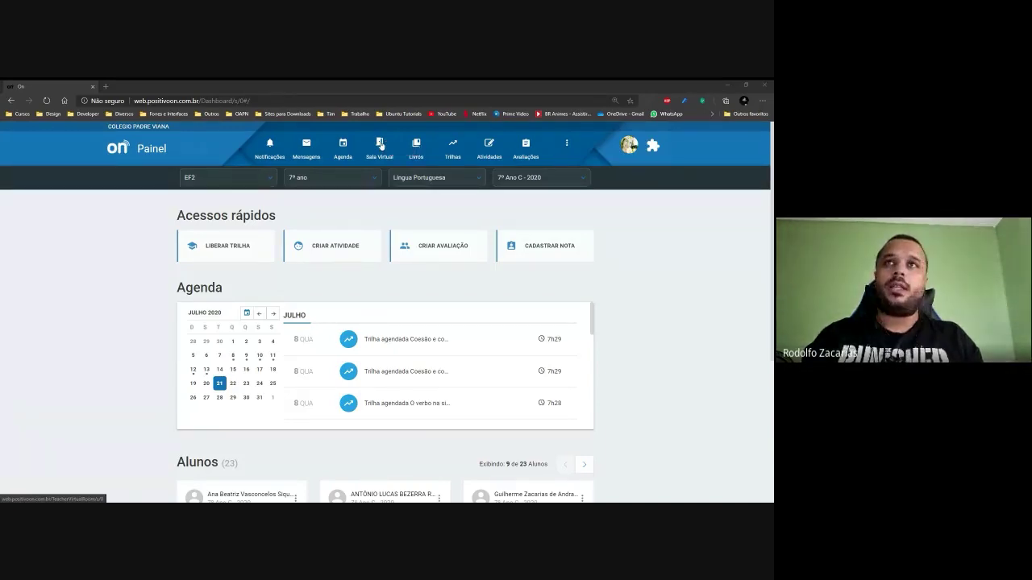
Go to Sala Virtual, enlarge the page and review the empty 7º Ano C room list.
left_click(382, 144)
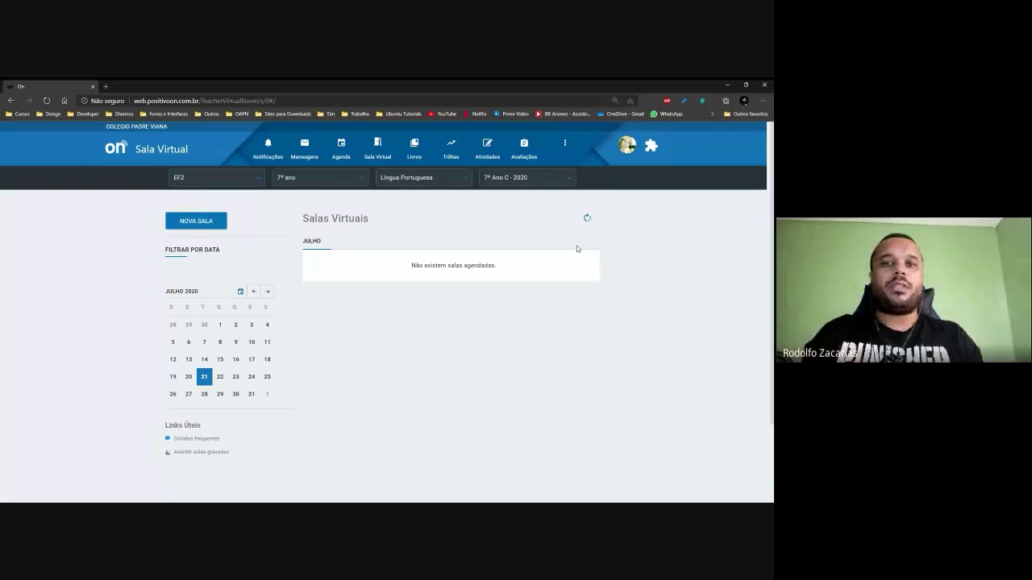
key("ctrl+plus")
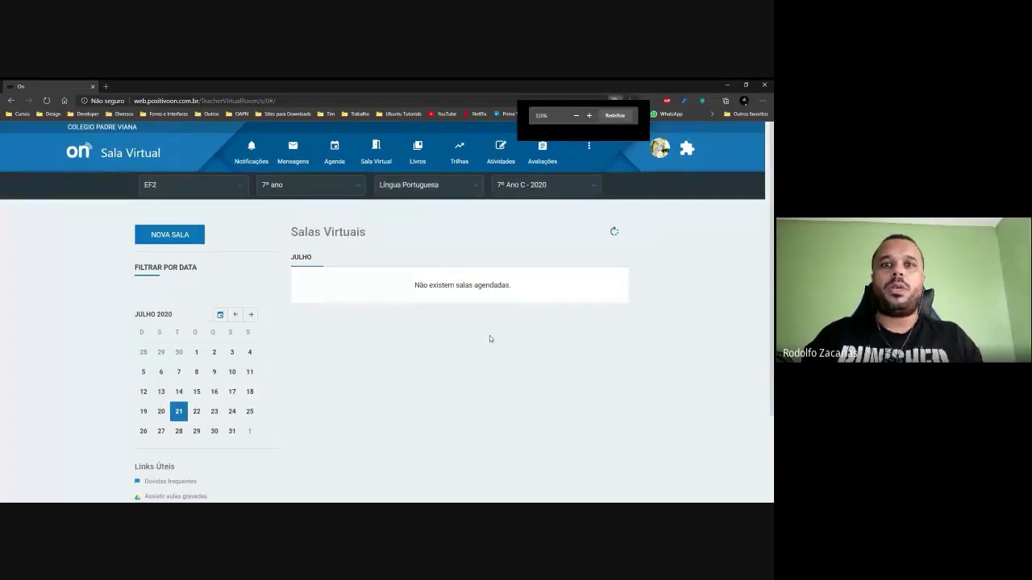
key("ctrl+plus")
key("ctrl+plus")
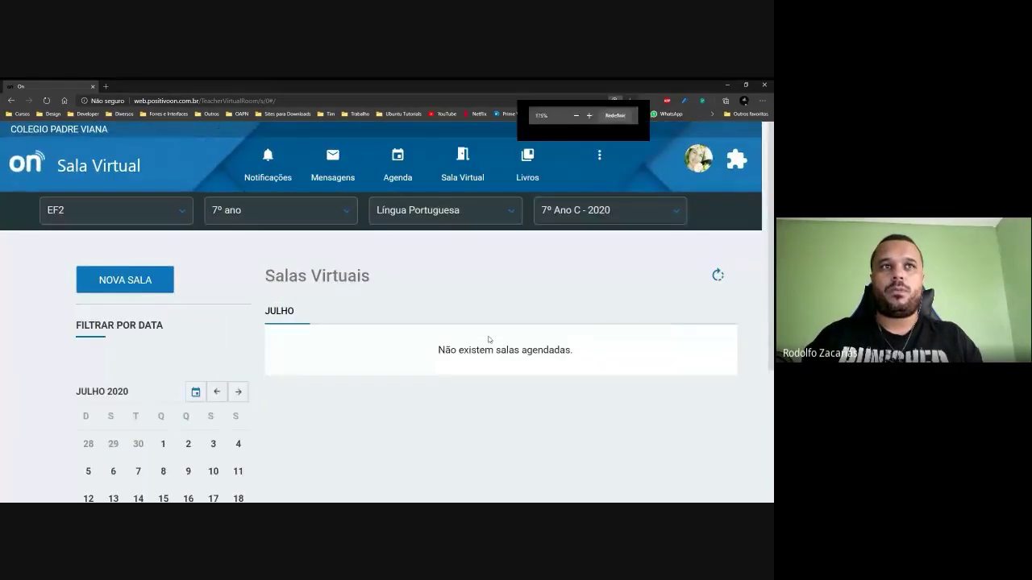
scroll(488, 339, "down", 3)
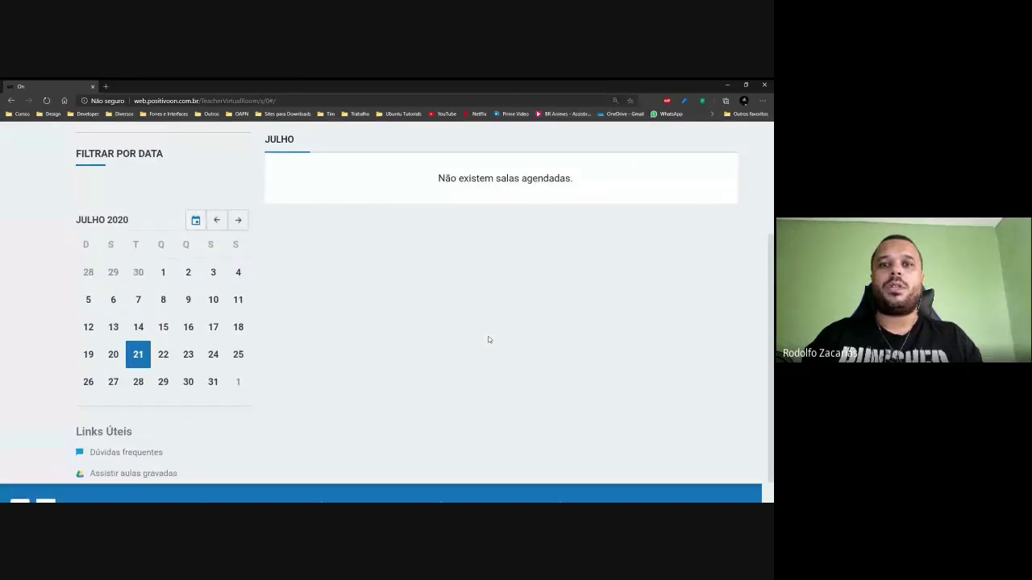
scroll(488, 339, "up", 3)
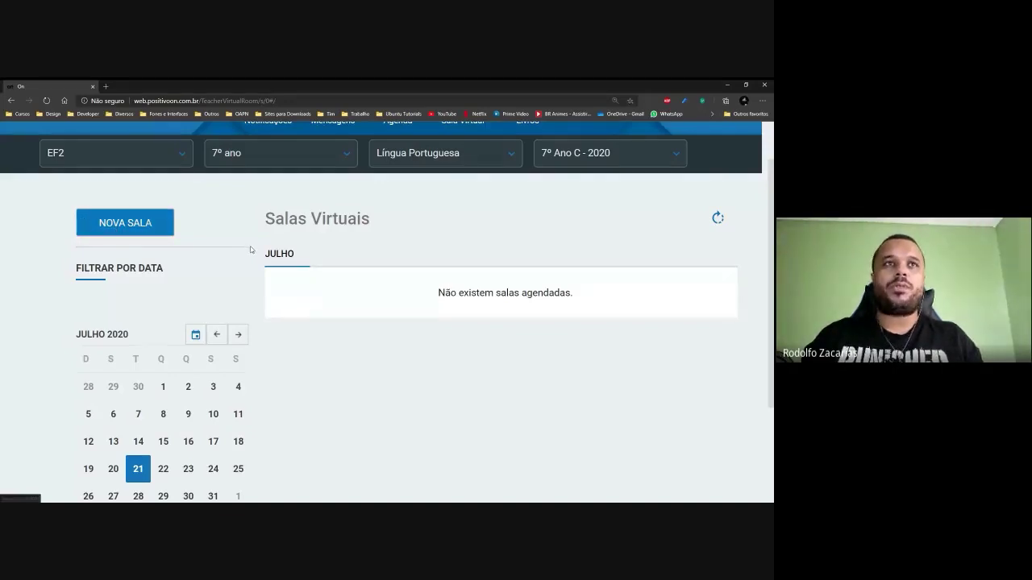
scroll(251, 250, "down", 1)
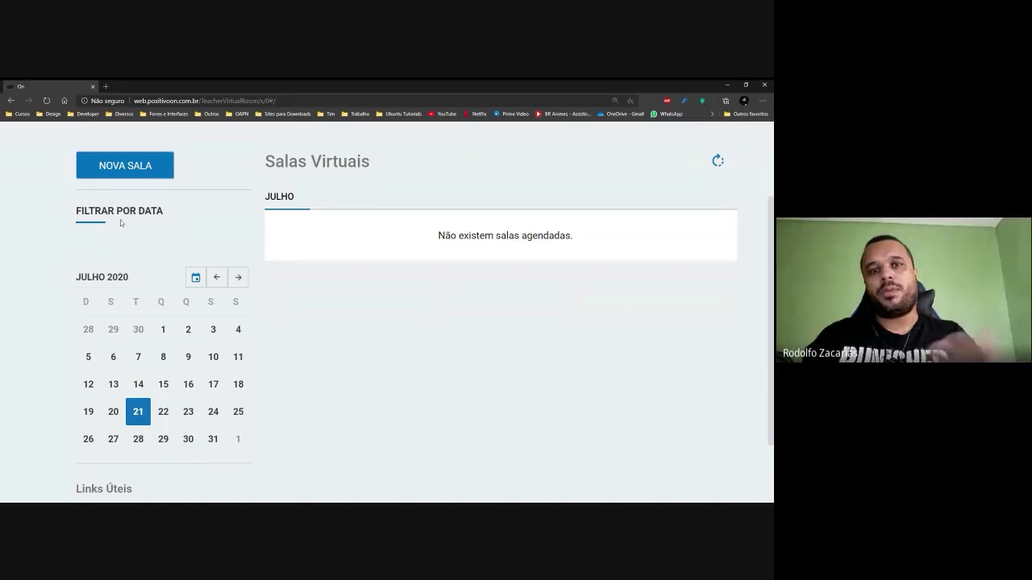
scroll(137, 246, "down", 1)
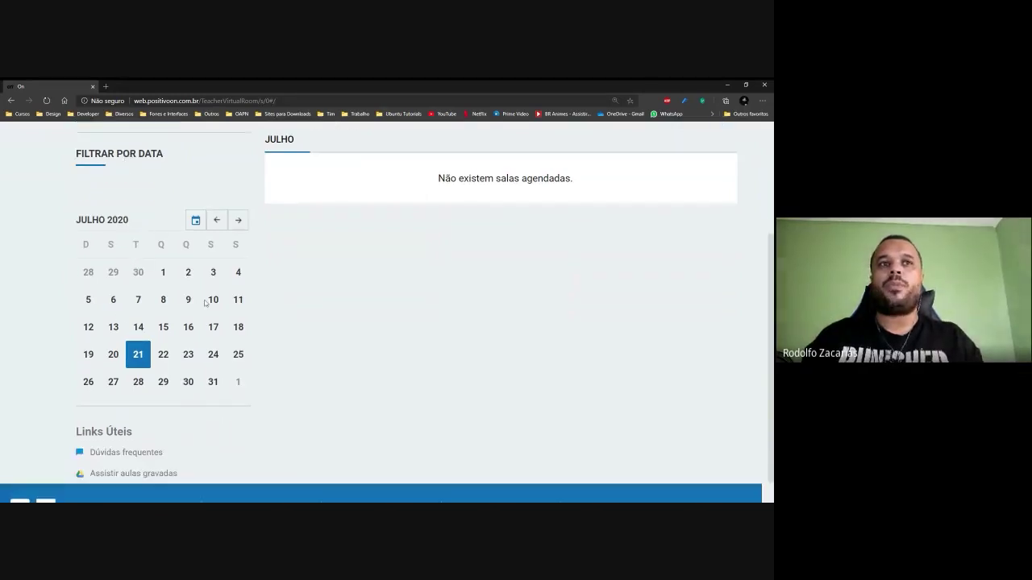
scroll(183, 305, "down", 1)
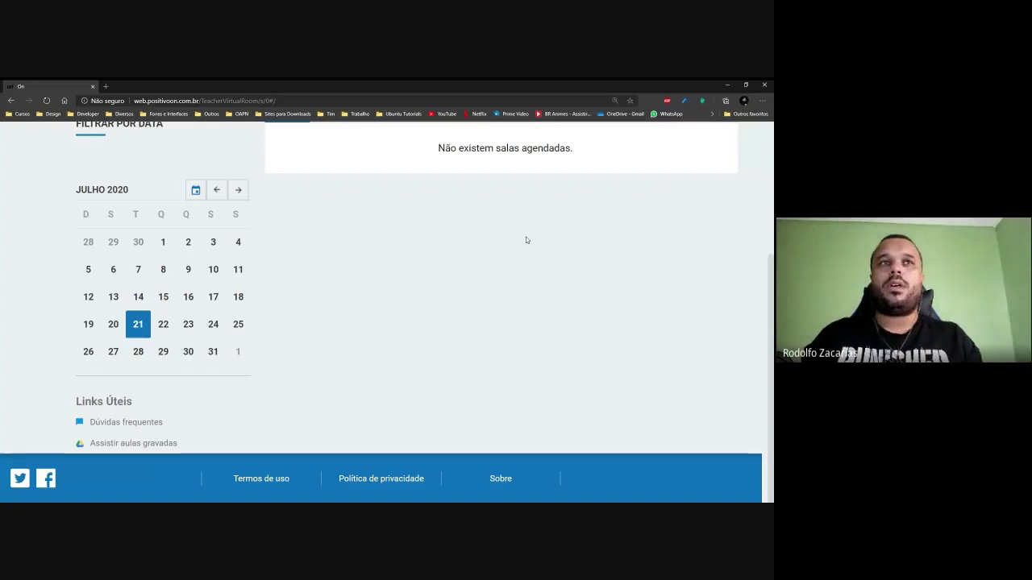
scroll(428, 308, "up", 3)
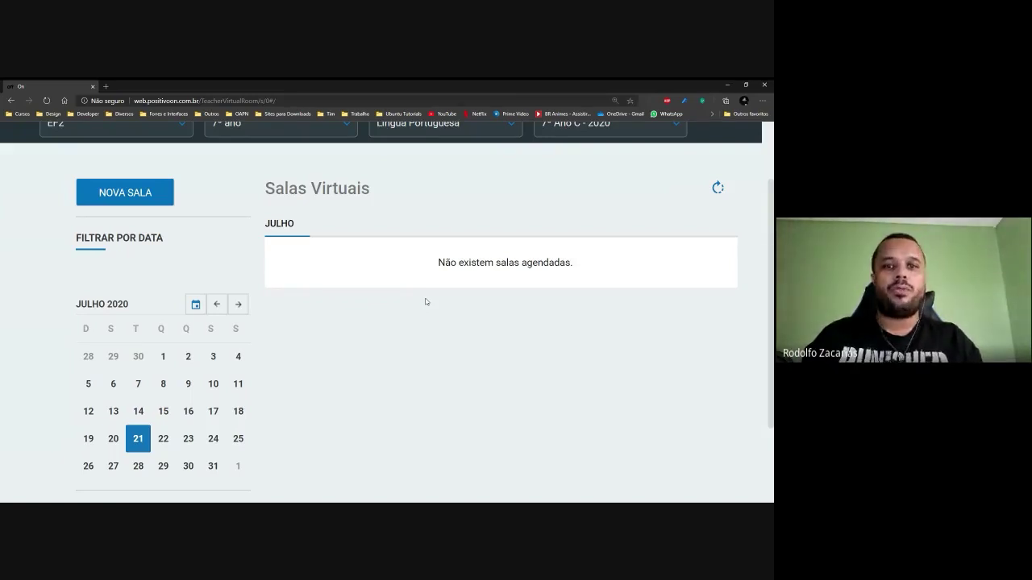
scroll(416, 308, "up", 1)
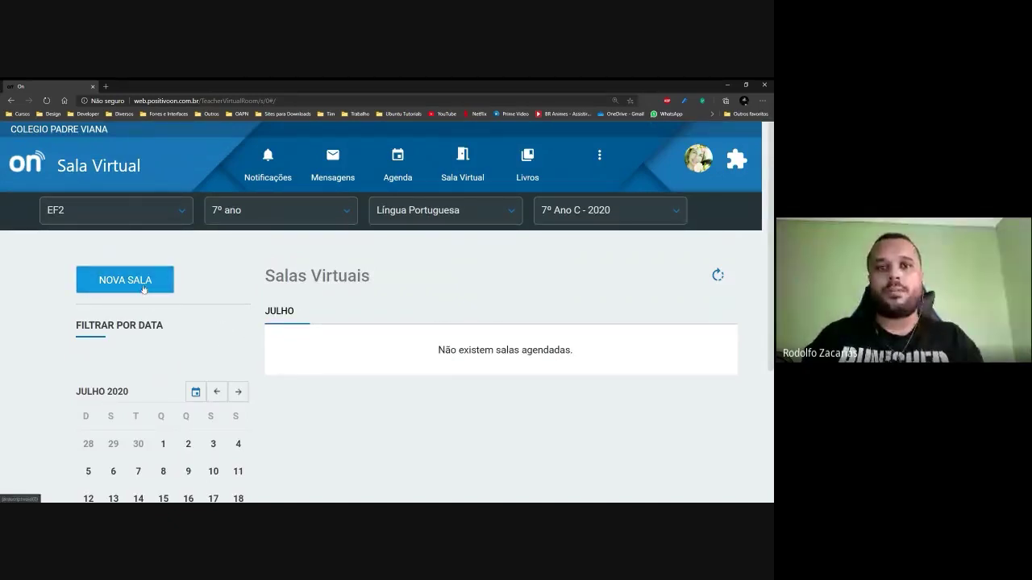
left_click(143, 290)
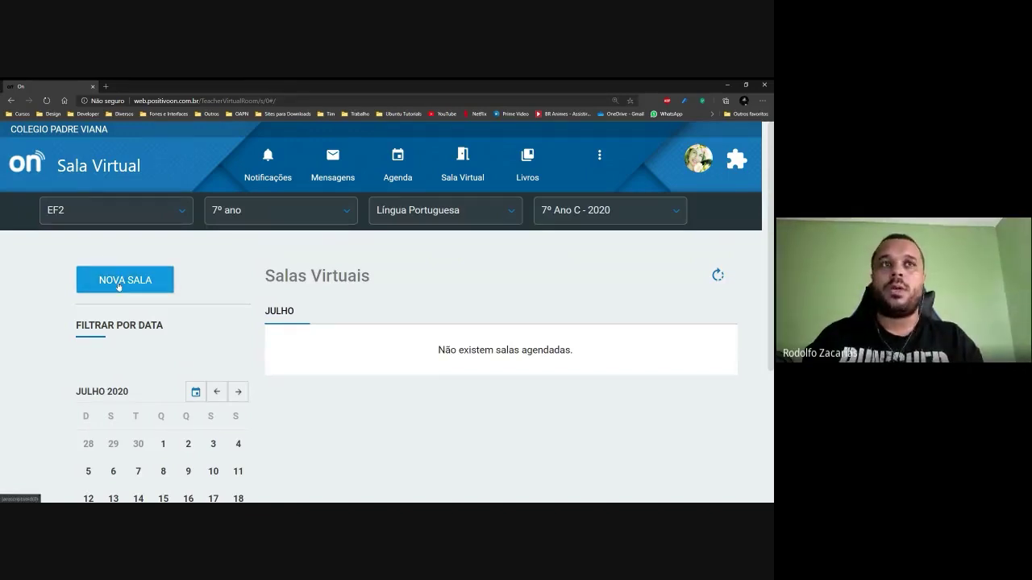
left_click(119, 287)
key("ctrl+minus")
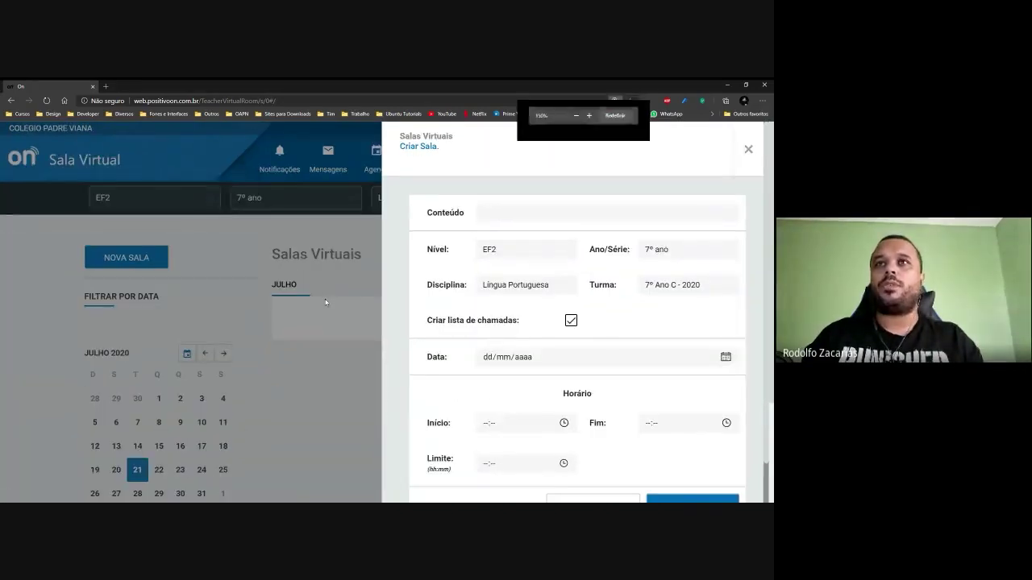
key("ctrl+minus")
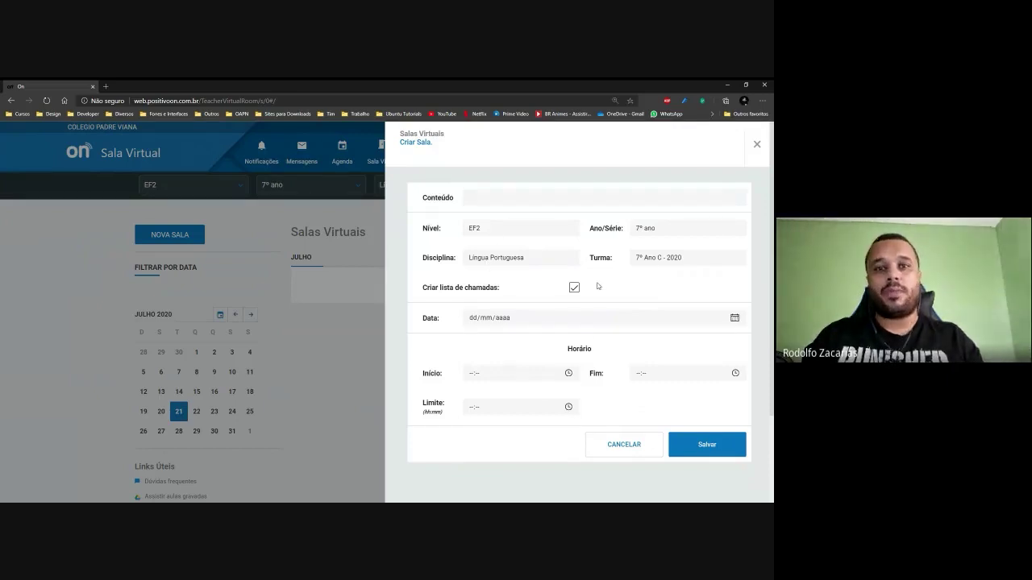
key("ctrl+plus")
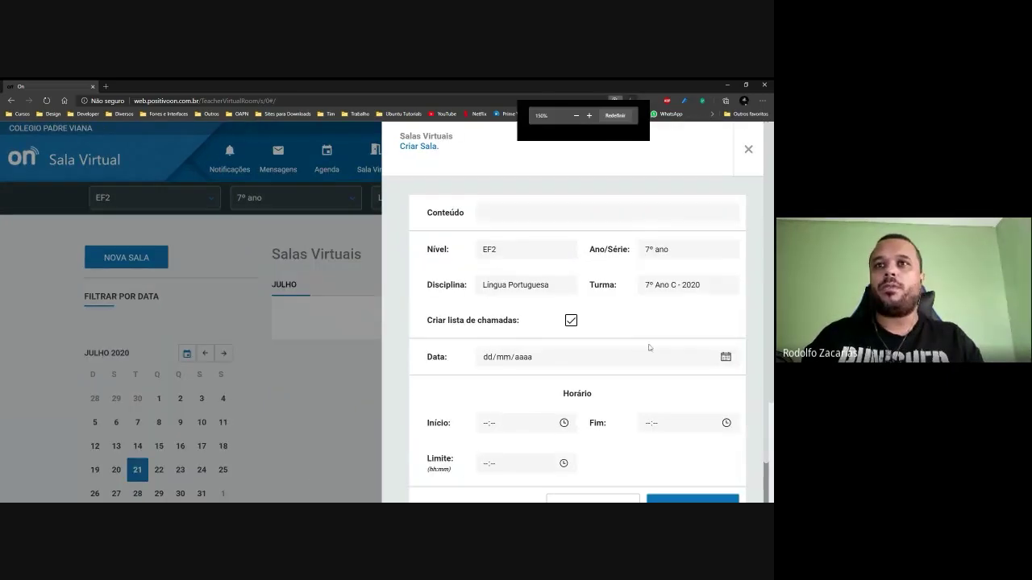
key("ctrl+plus")
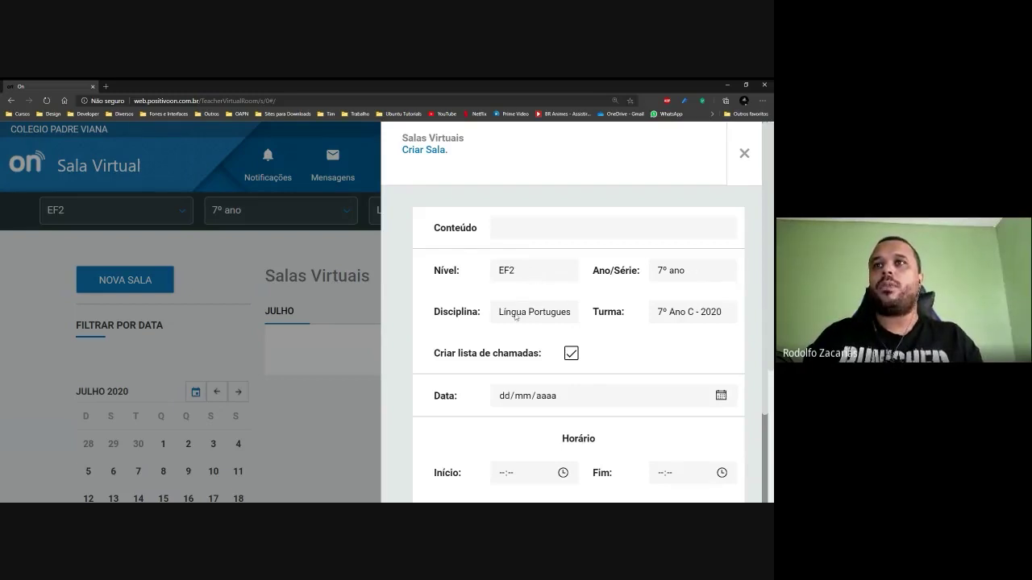
scroll(587, 311, "down", 1)
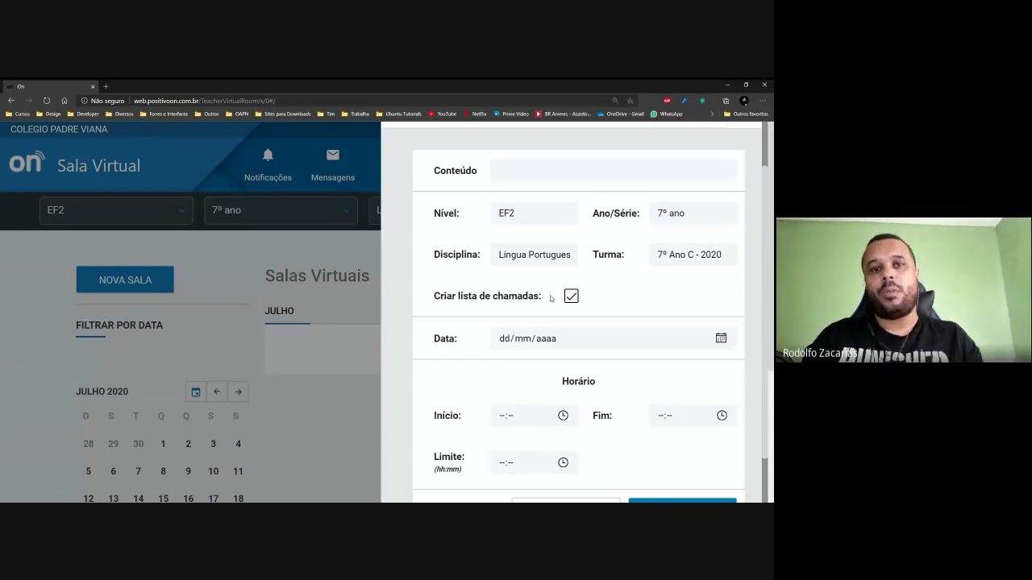
scroll(551, 298, "down", 1)
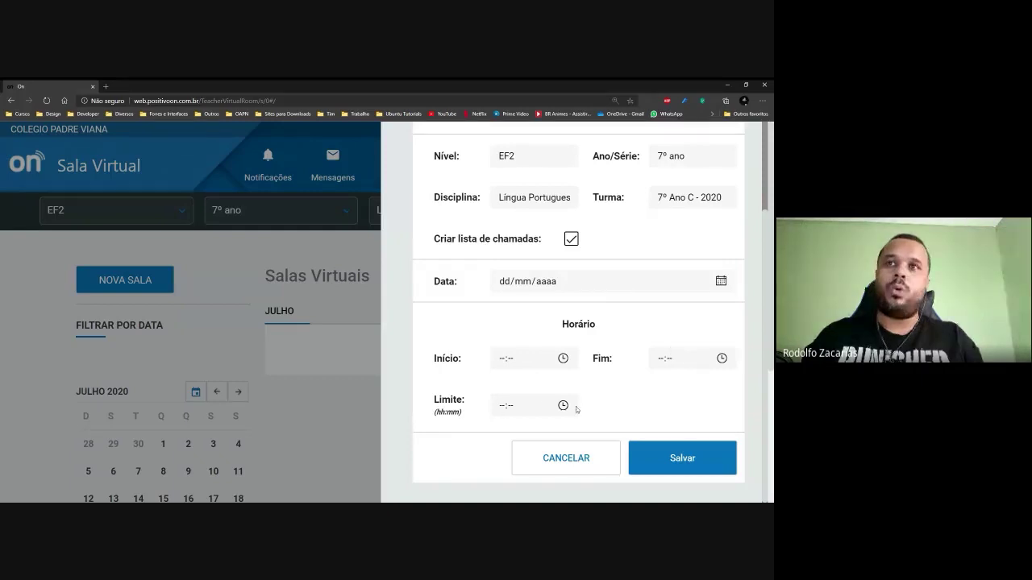
scroll(642, 374, "up", 3)
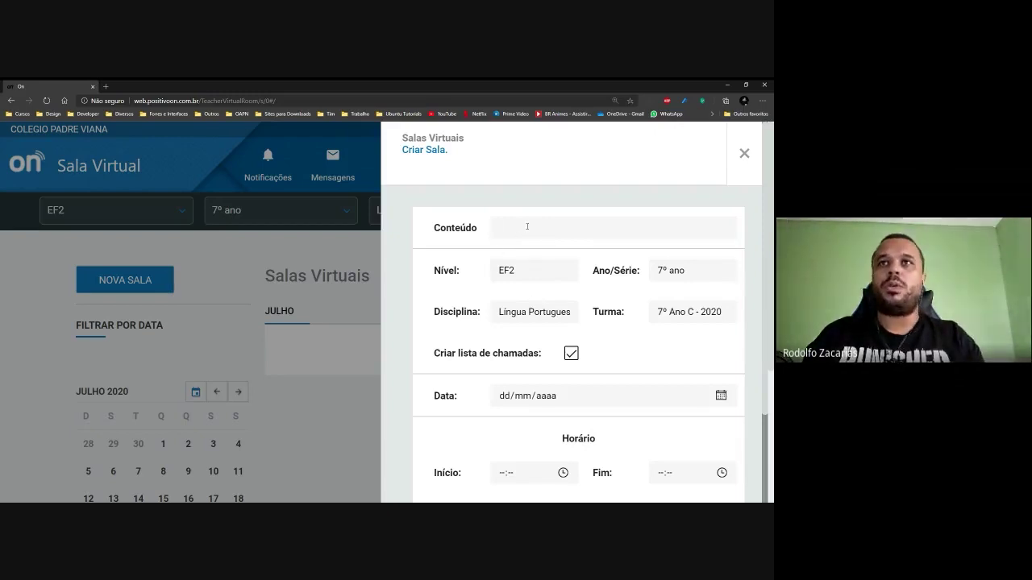
Title the room 'Português - 7º Ano Fundamental II - Transitividade Verbal - ' plus the teacher's name.
type("Po")
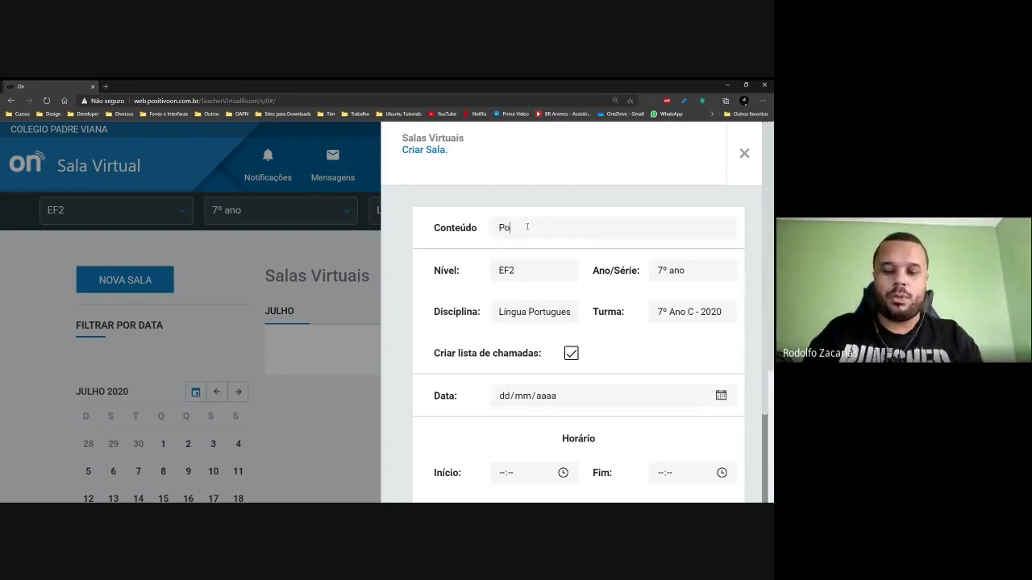
type("rtuguês")
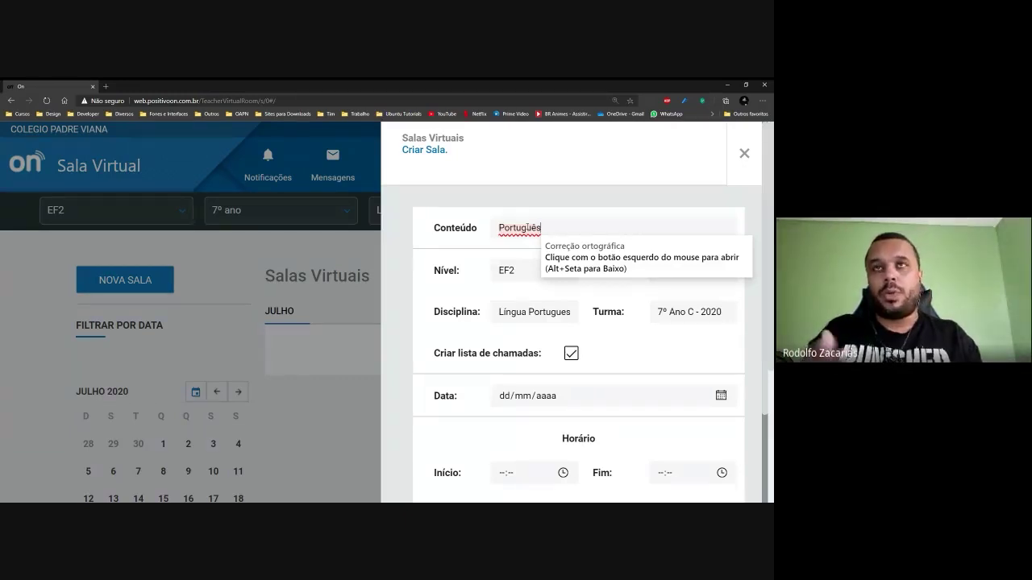
type("-")
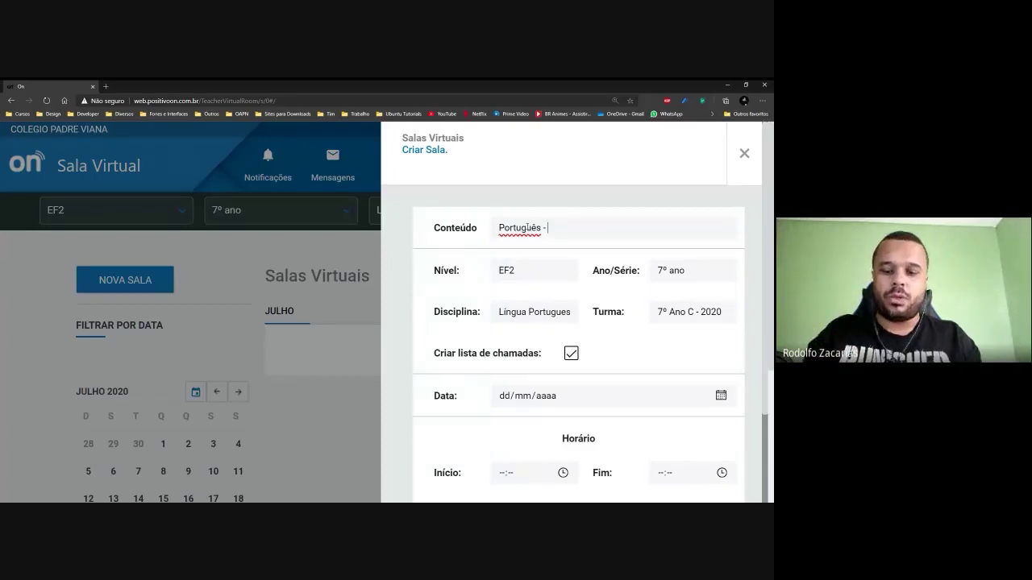
type("7º")
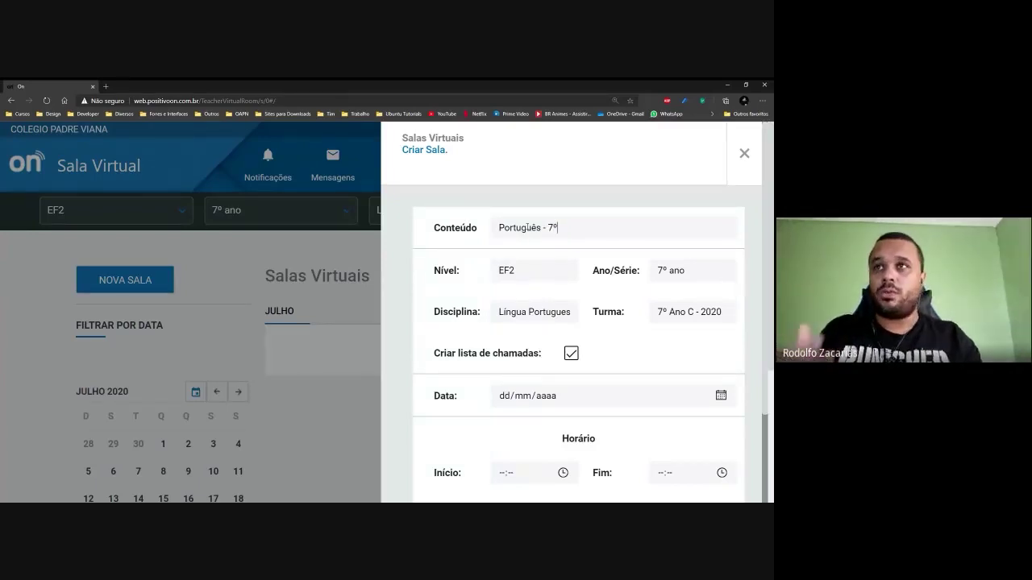
type("A")
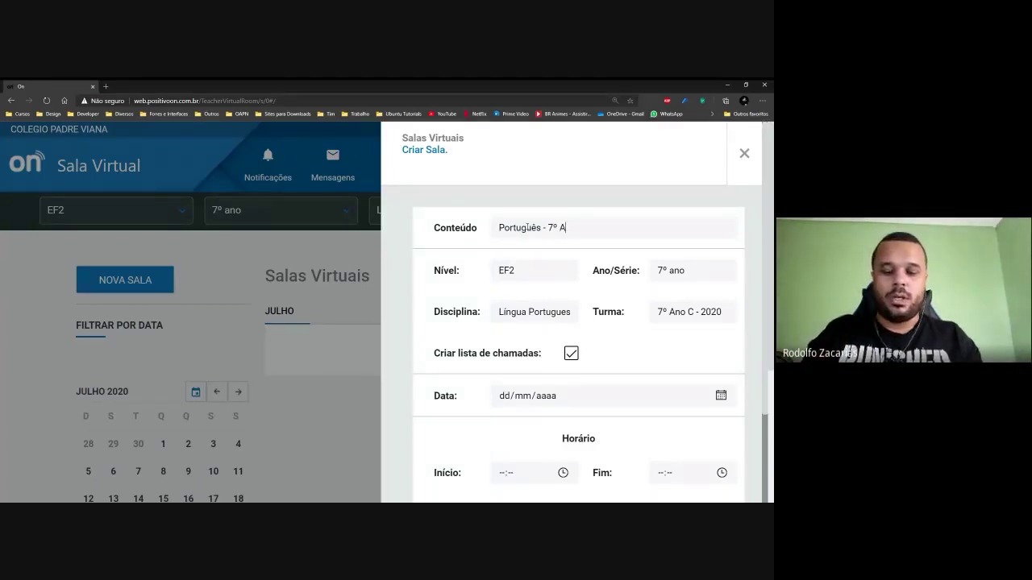
type("no Fundament")
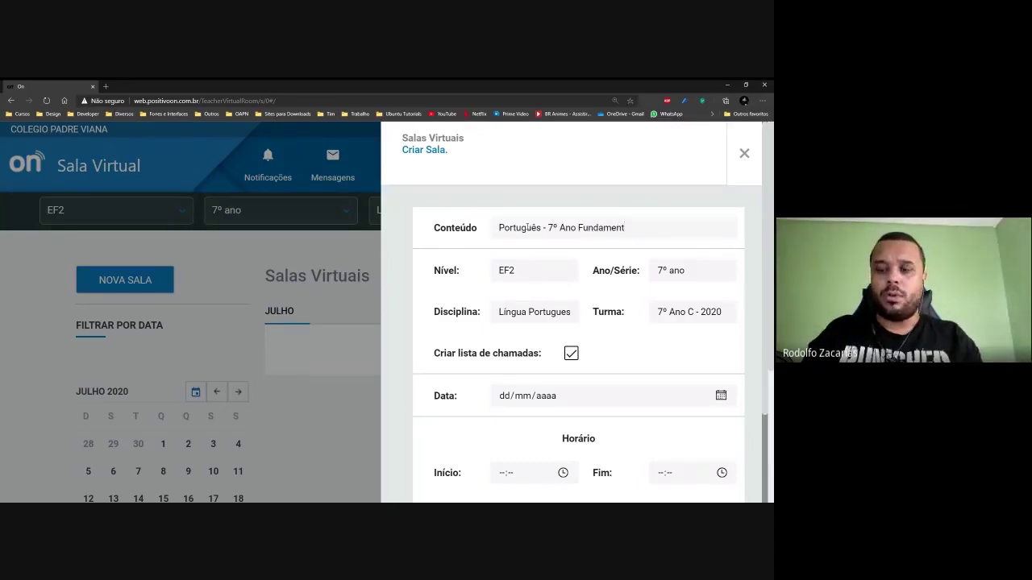
type("all")
key("BackSpace")
key("BackSpace")
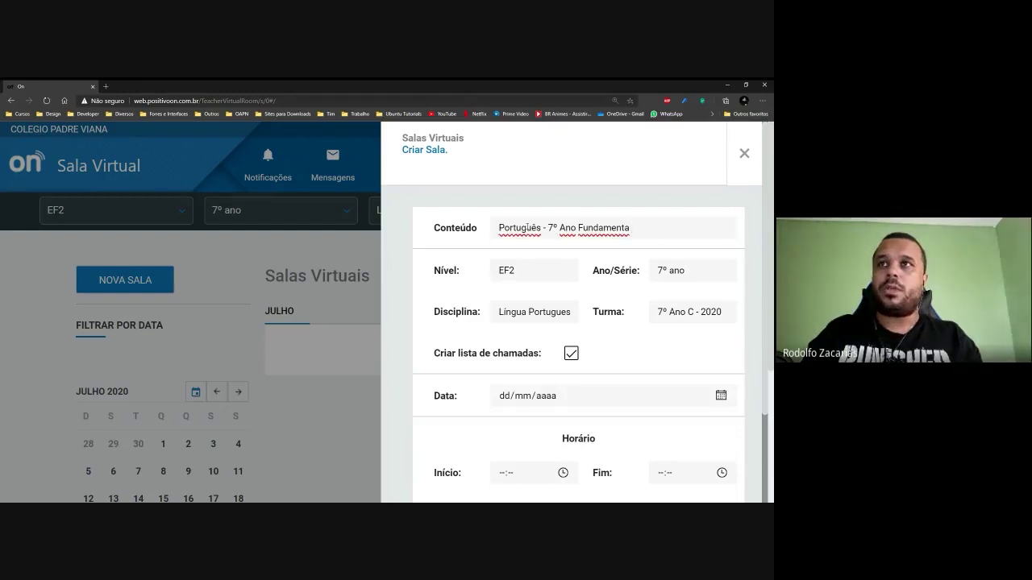
type("l II")
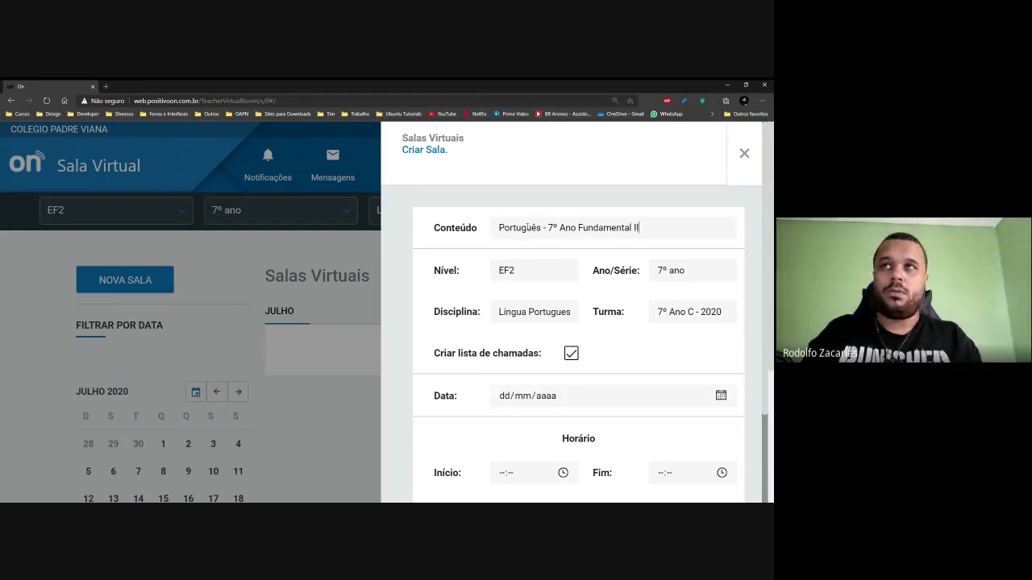
type("  -")
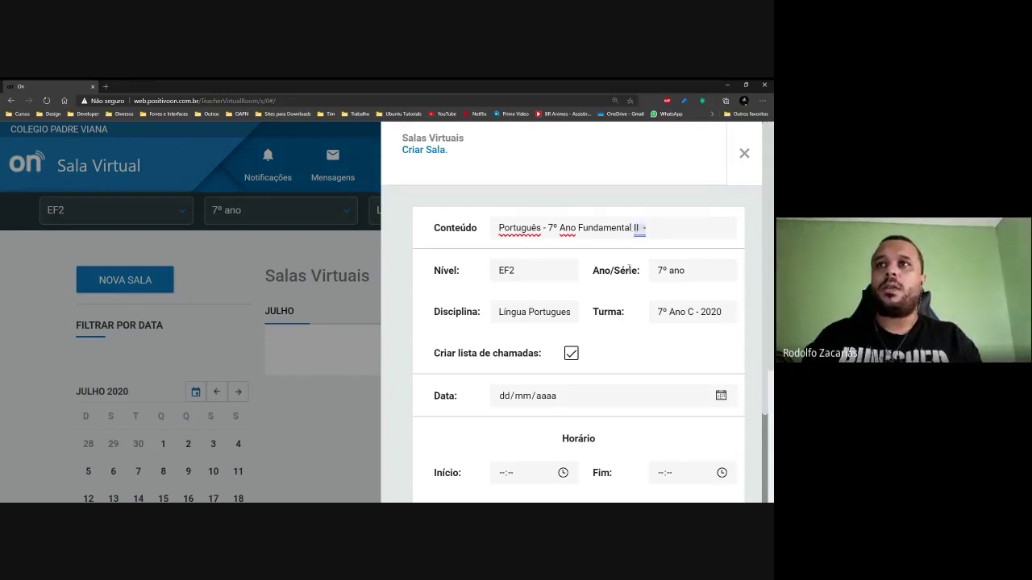
left_click(629, 269)
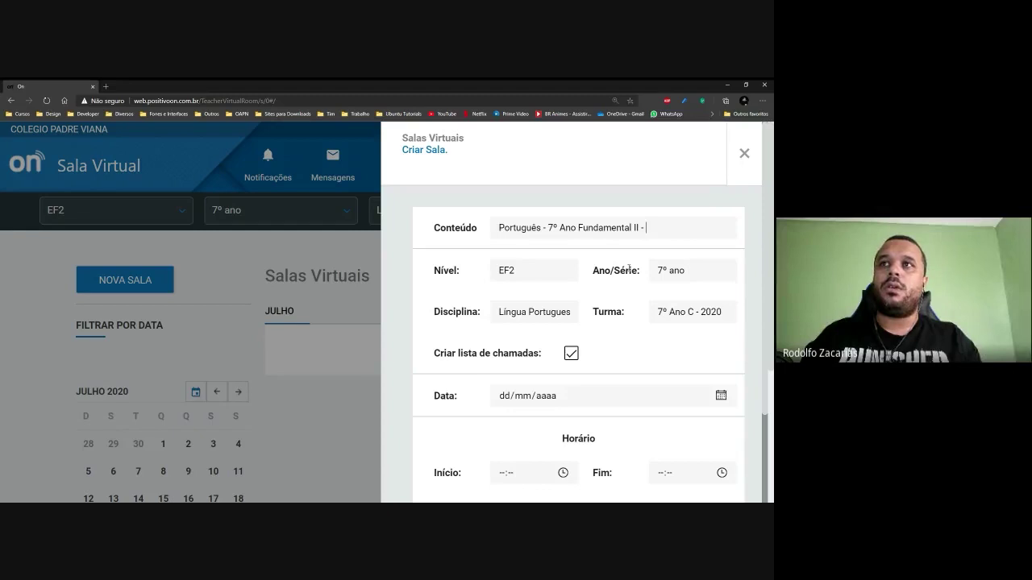
key("alt+Tab")
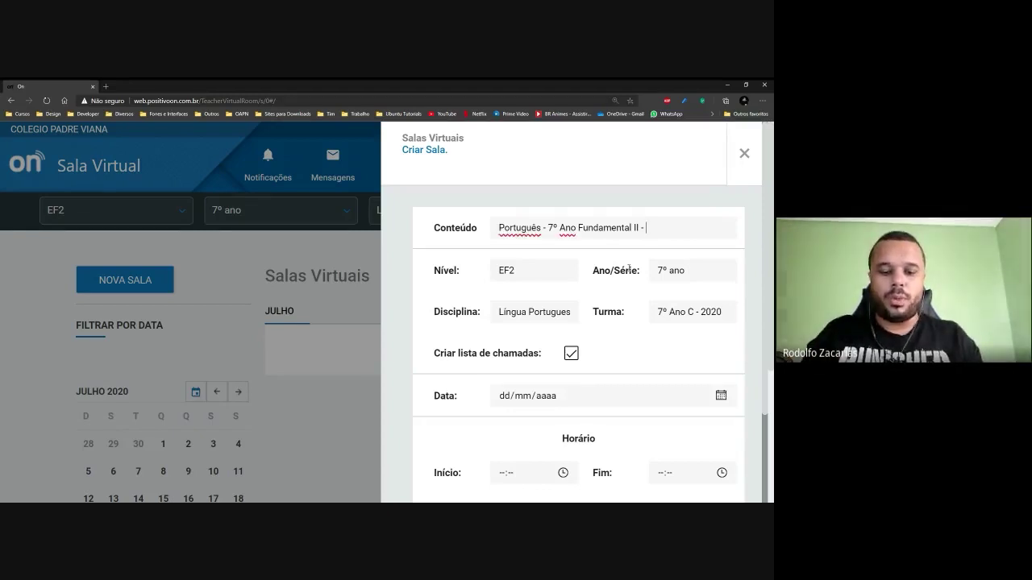
type("Transi")
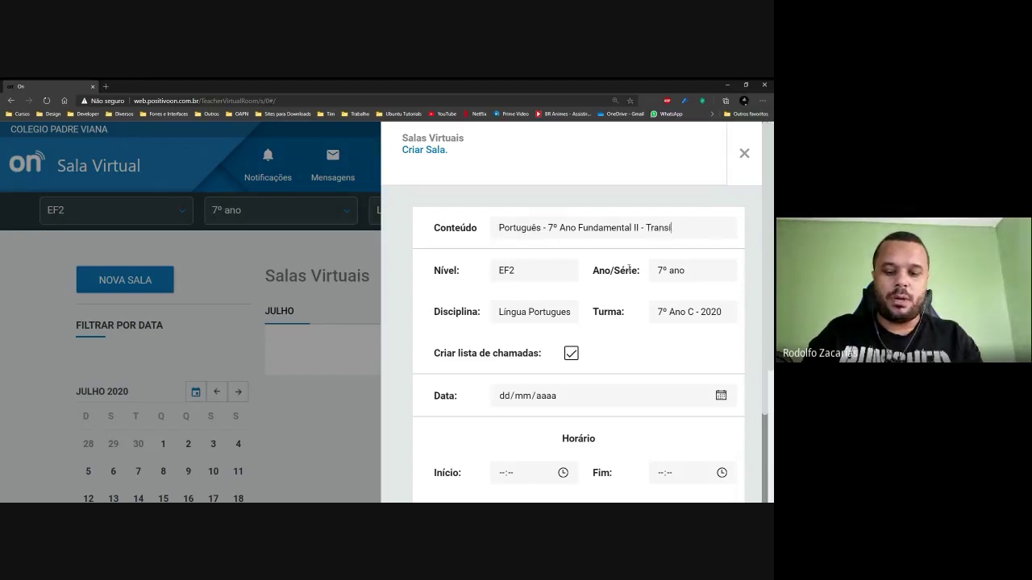
type("tividade V")
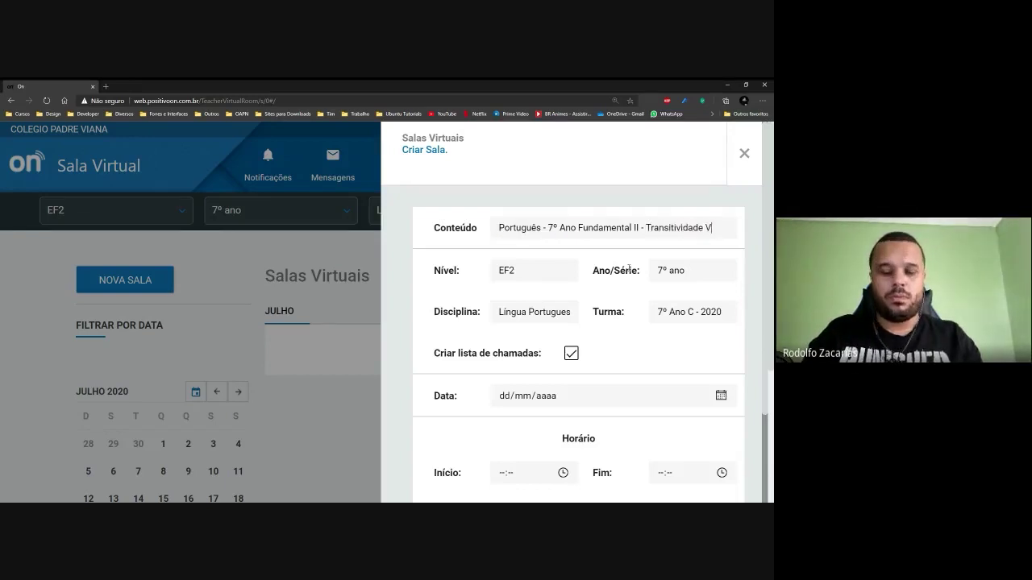
type("erbal -")
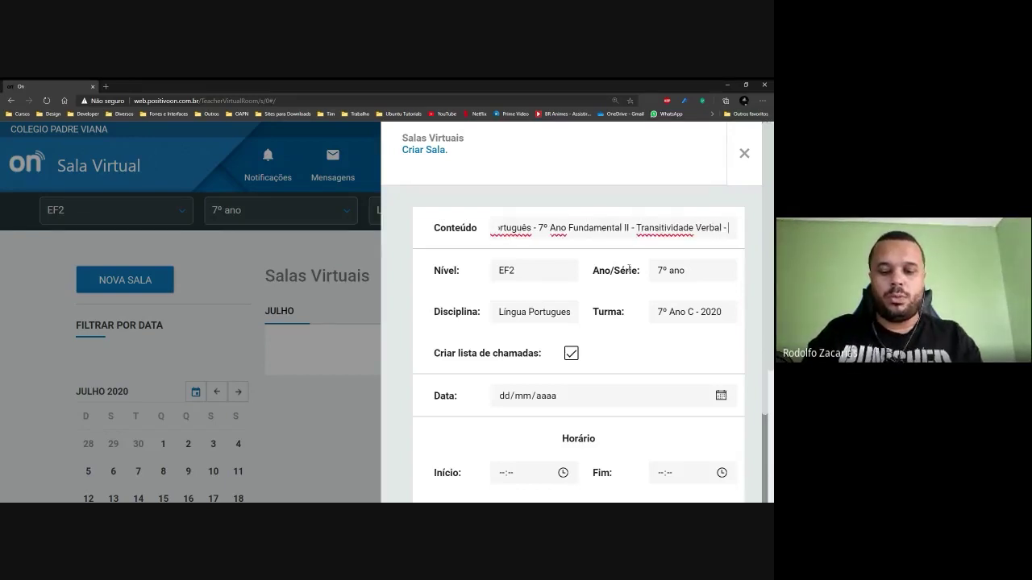
type(" Quilvia")
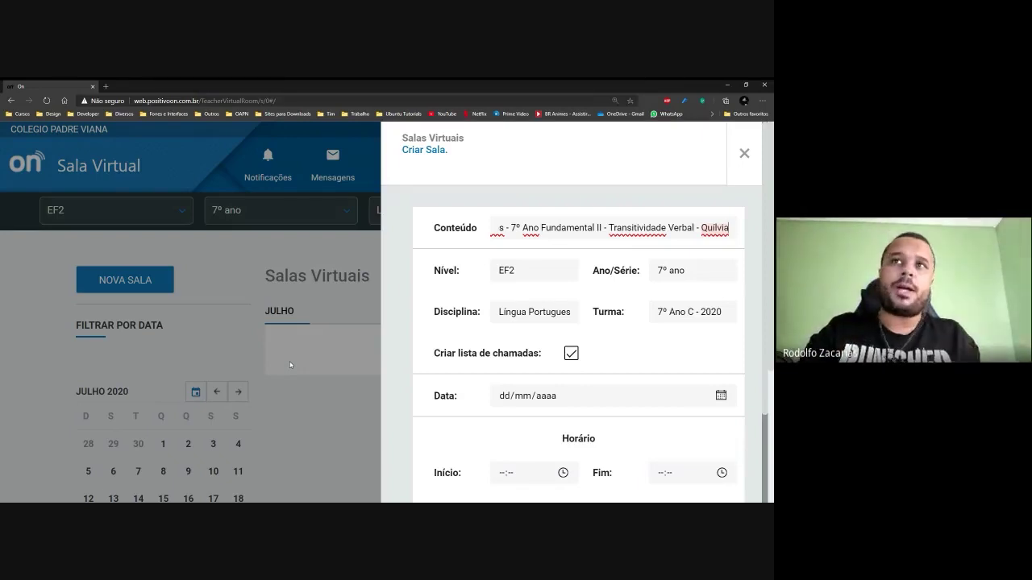
Check the Nível and Ano/Série lists, switching level to EM and back to EF2.
left_click(556, 272)
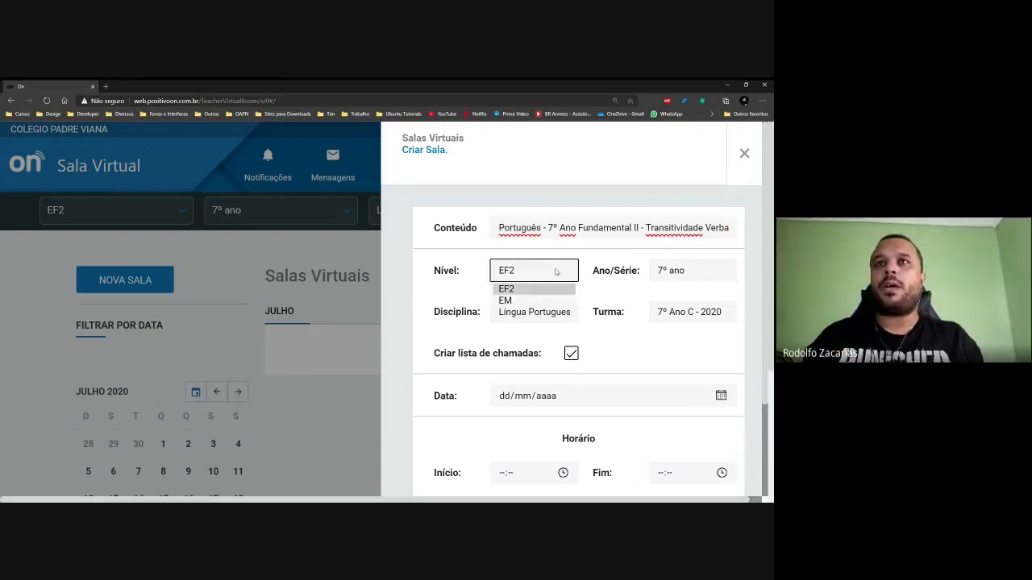
left_click(555, 272)
left_click(674, 273)
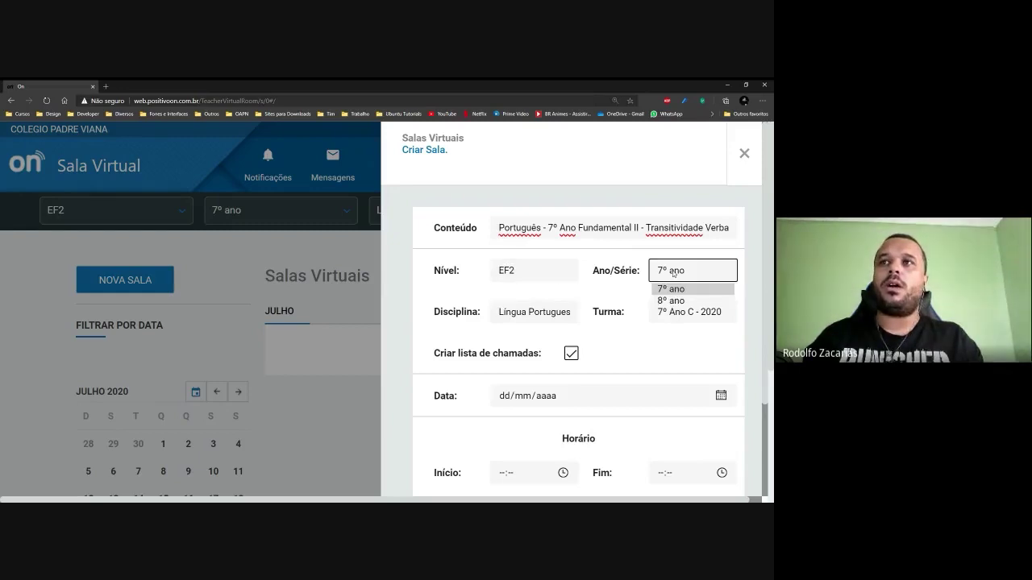
left_click(673, 272)
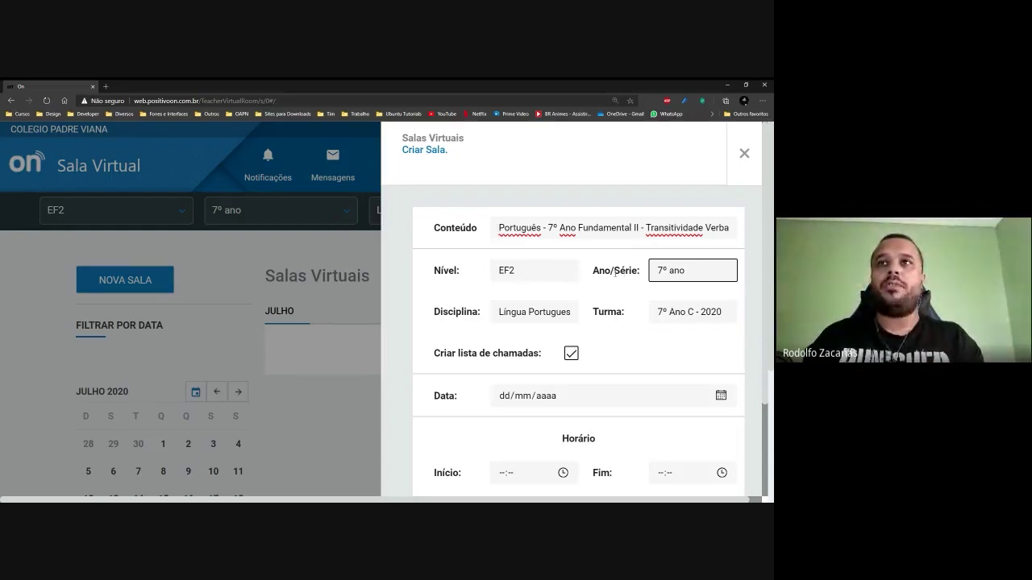
left_click(537, 271)
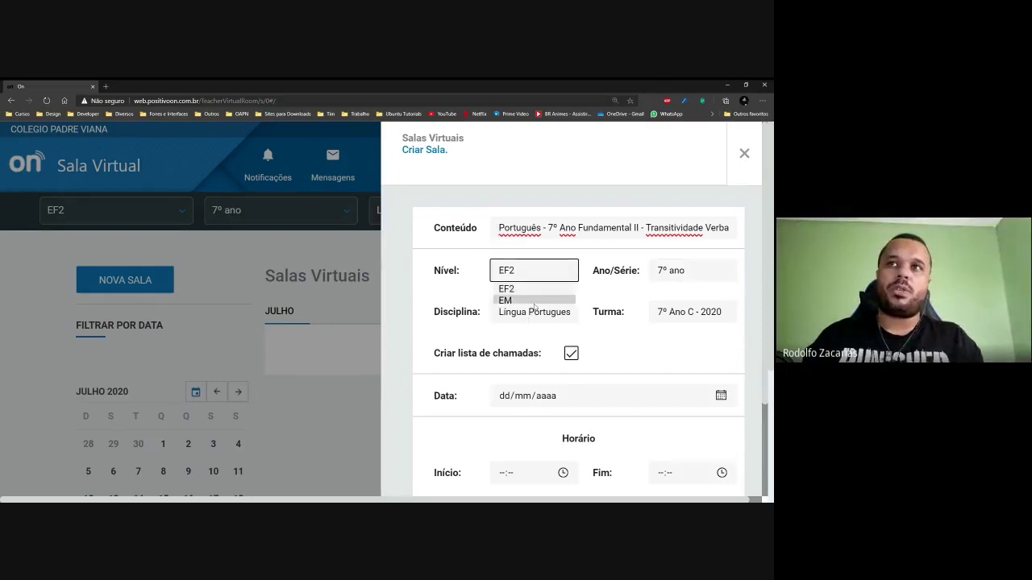
left_click(534, 301)
left_click(553, 269)
left_click(539, 289)
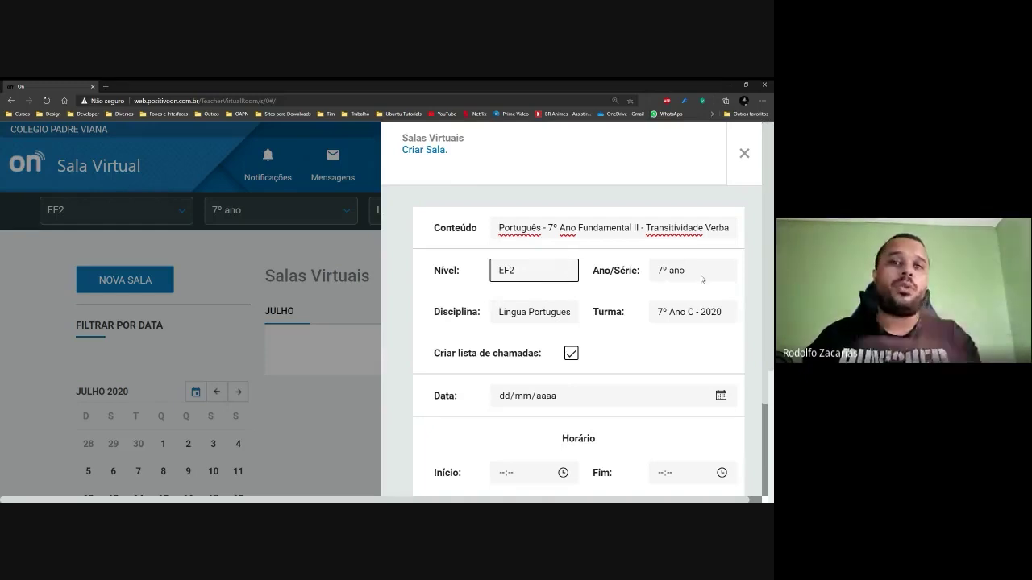
Toggle the level to EM and back to EF2, keeping 7º ano as grade.
left_click(515, 274)
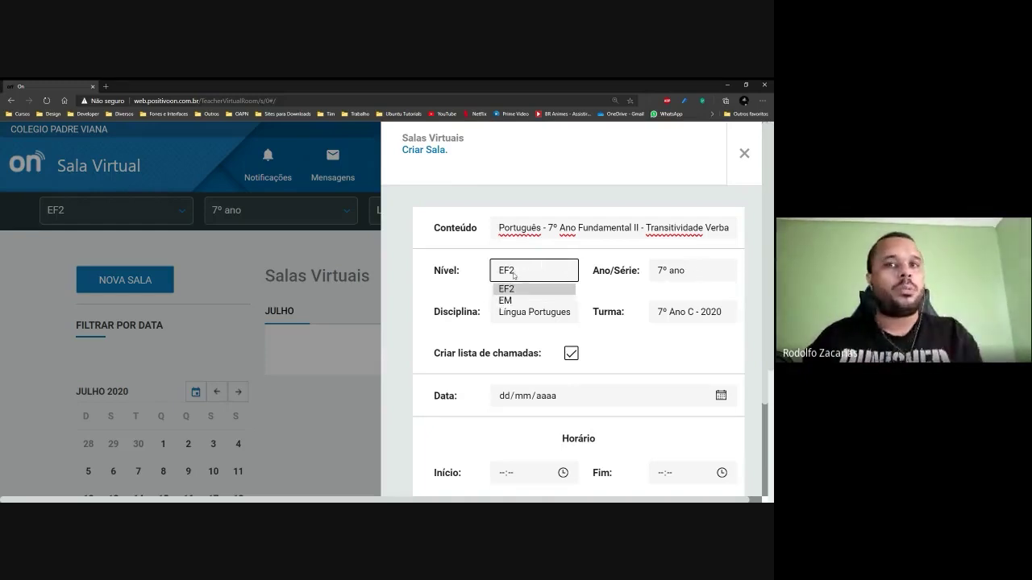
left_click(521, 298)
left_click(531, 278)
left_click(529, 288)
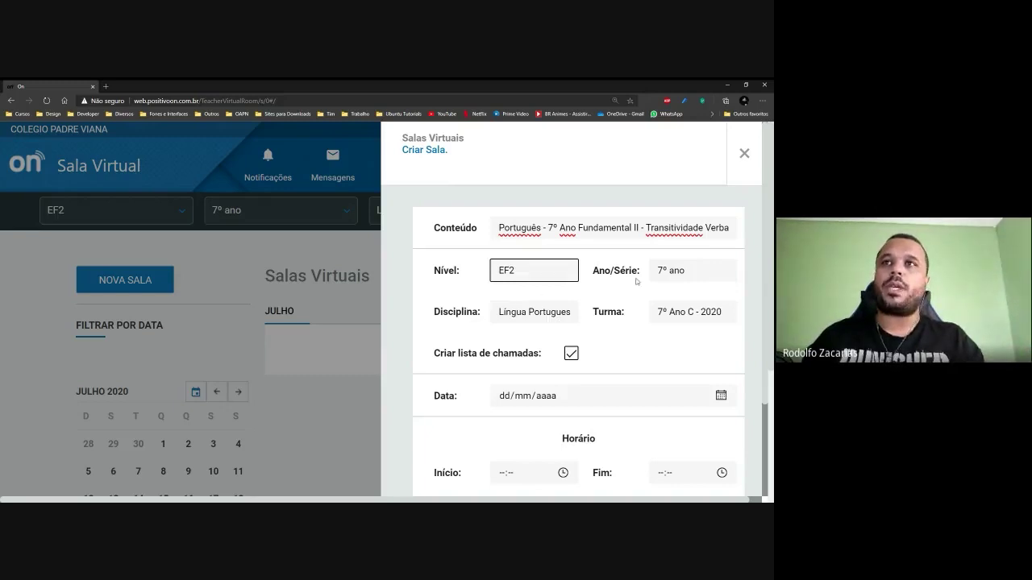
left_click(667, 276)
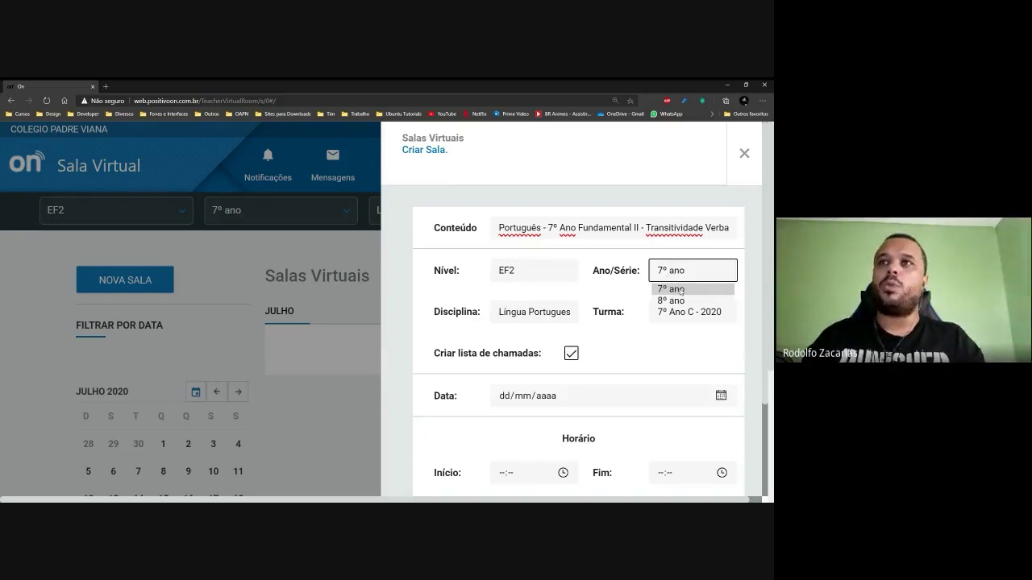
left_click(673, 276)
left_click(555, 276)
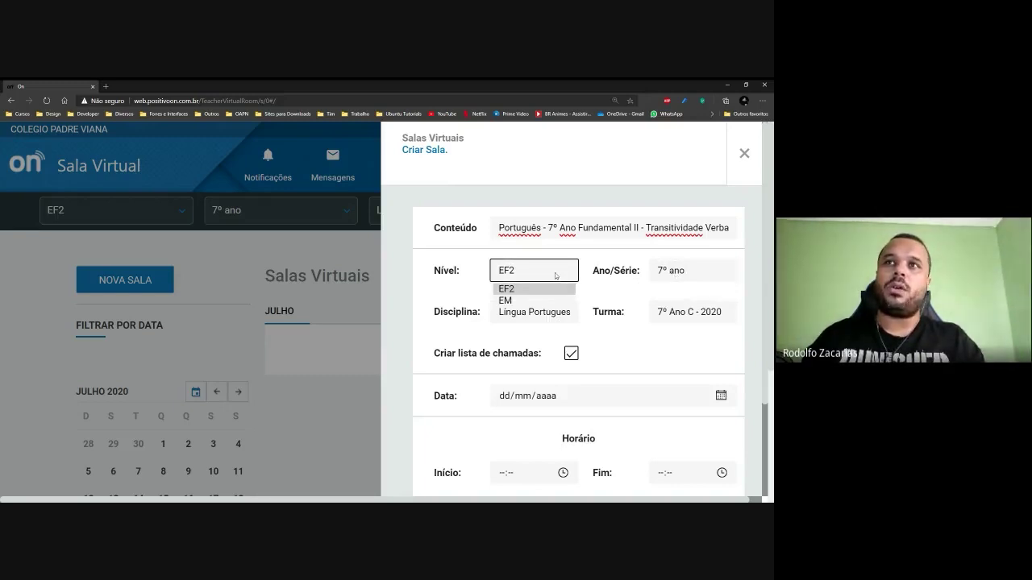
left_click(685, 269)
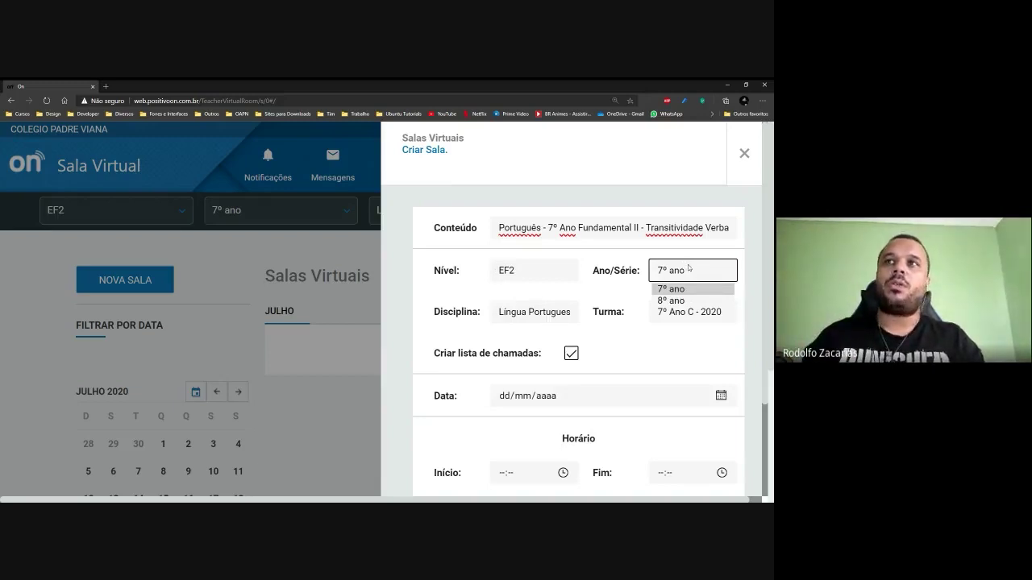
left_click(698, 278)
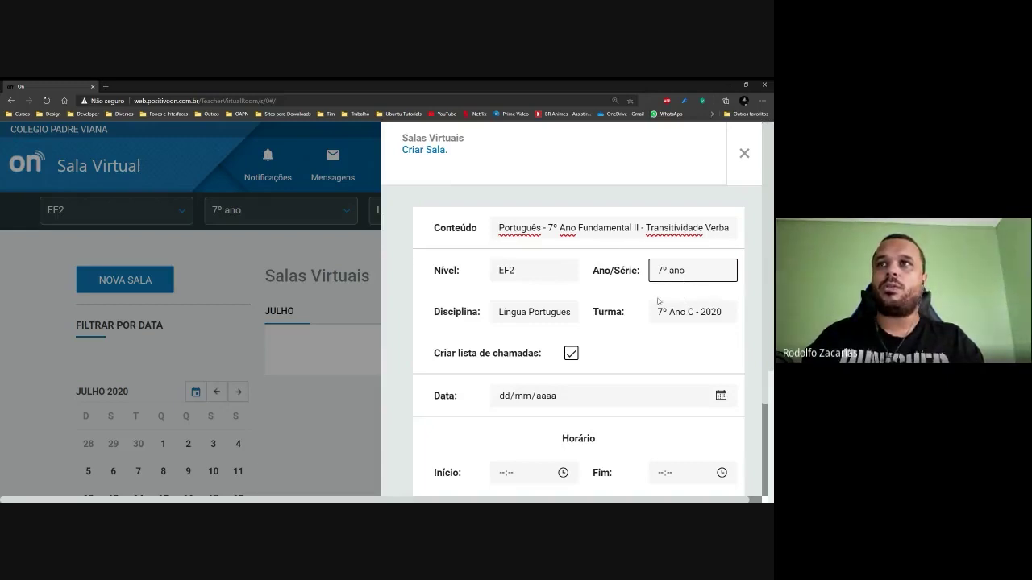
Choose Língua Portuguesa, try 8º ano then revert to 7º ano, and pick class 7º Ano C - 2020.
left_click(527, 312)
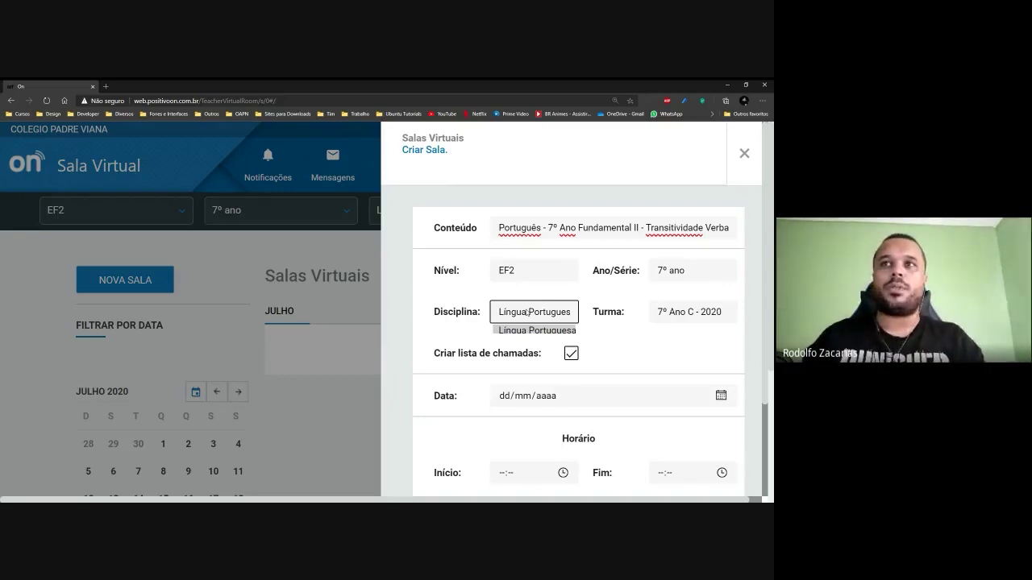
left_click(690, 279)
left_click(690, 300)
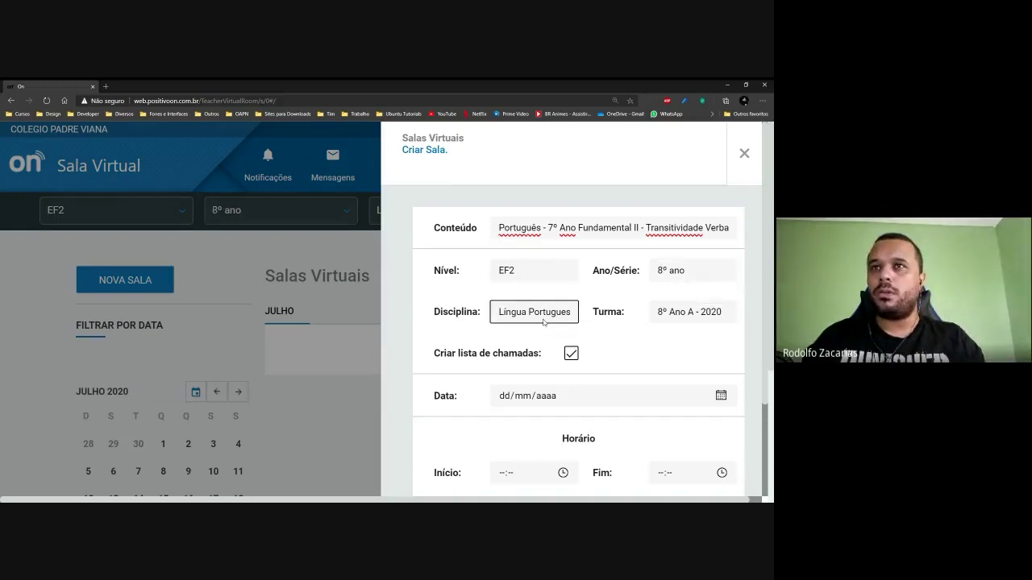
left_click(664, 277)
left_click(674, 290)
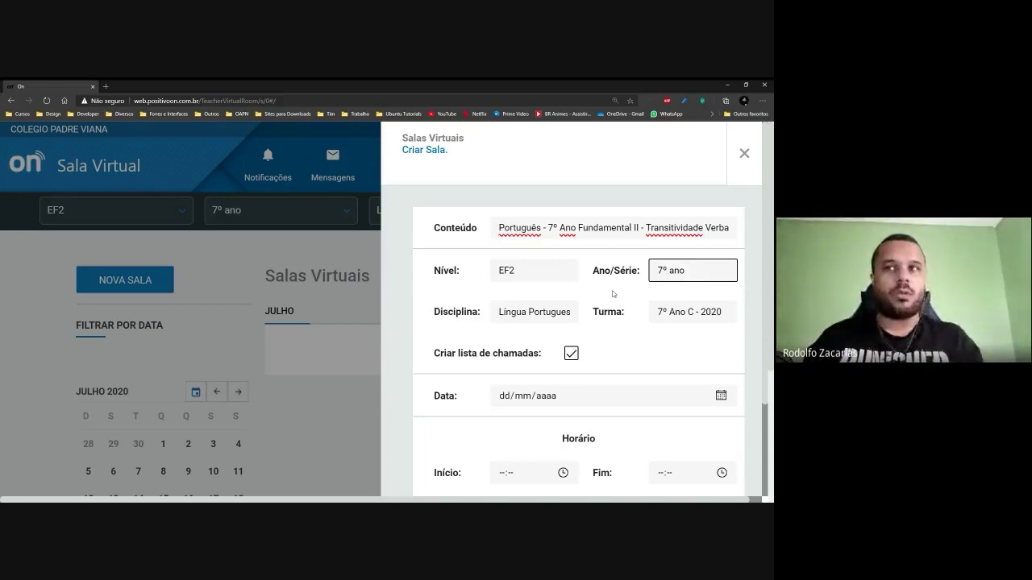
left_click(679, 315)
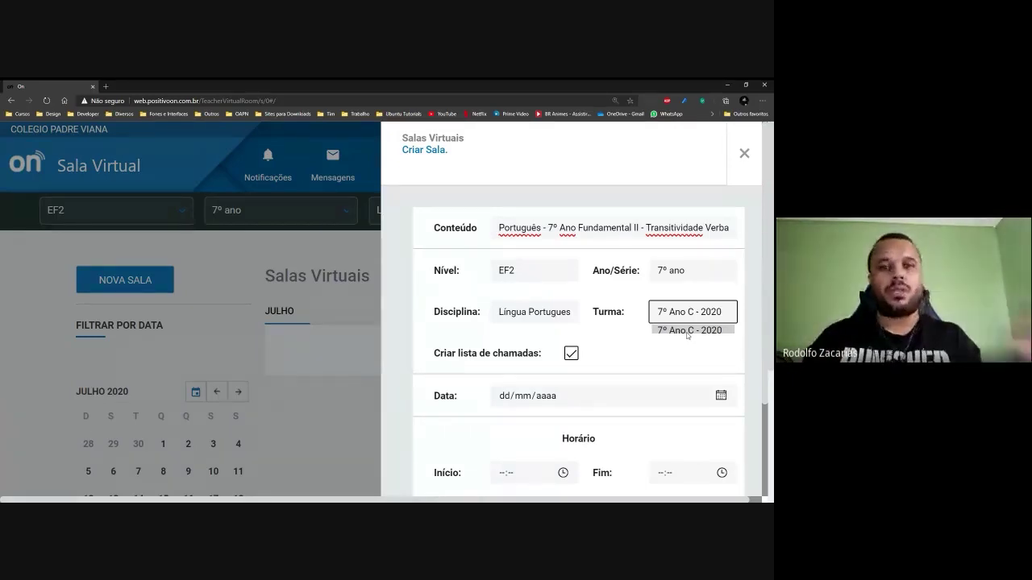
scroll(581, 350, "down", 1)
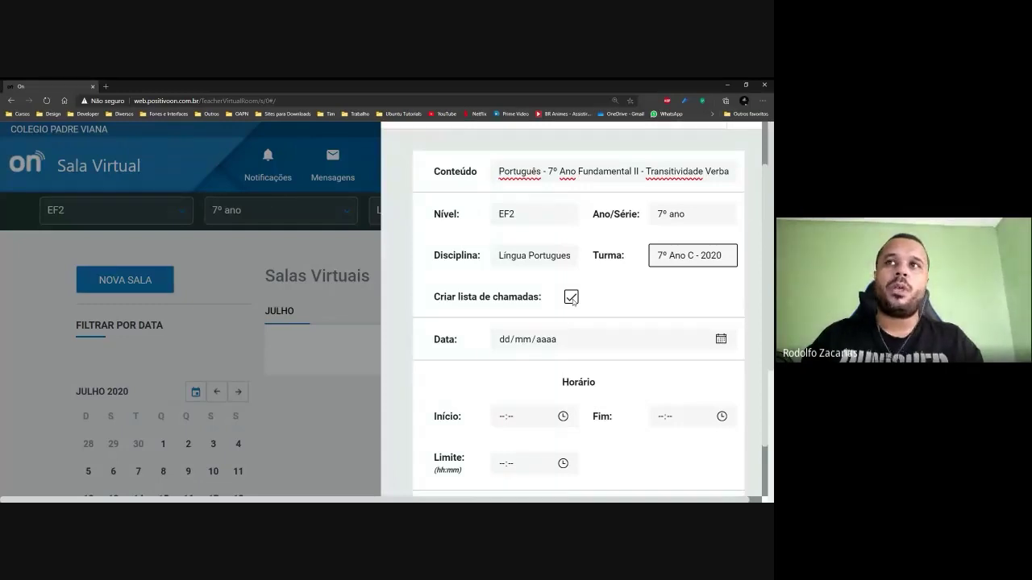
key("alt+Tab")
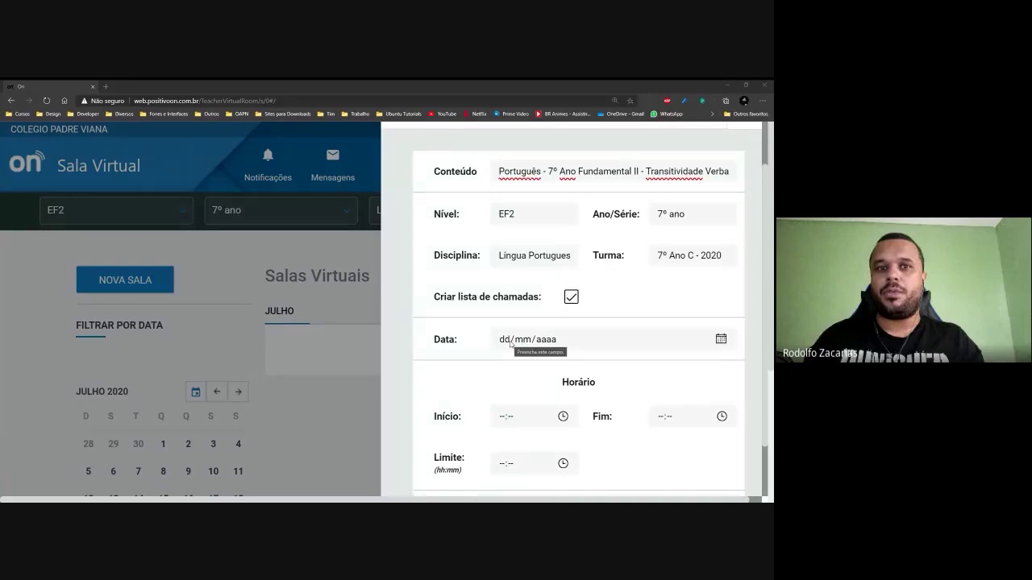
scroll(510, 343, "down", 1)
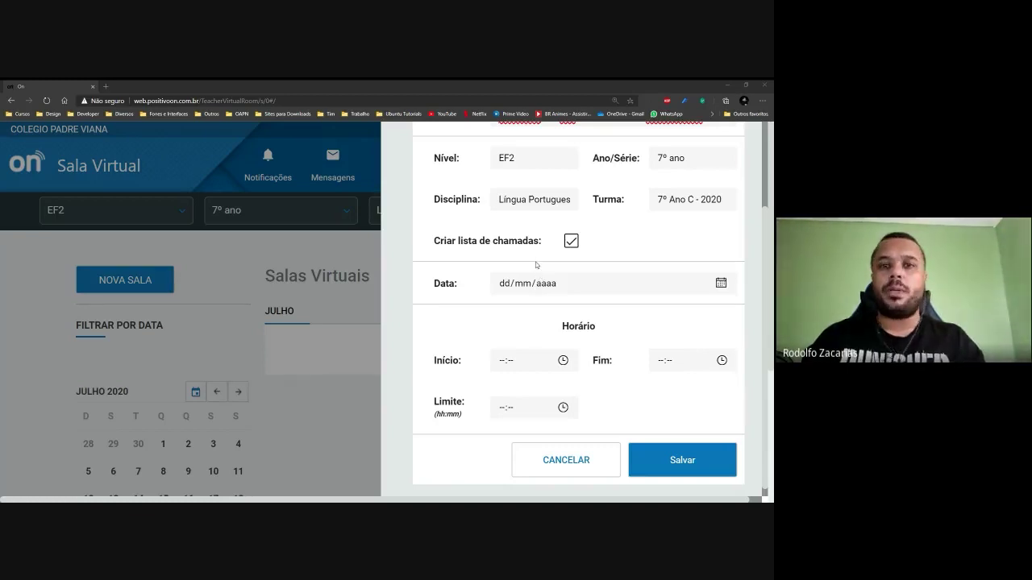
scroll(684, 278, "up", 1)
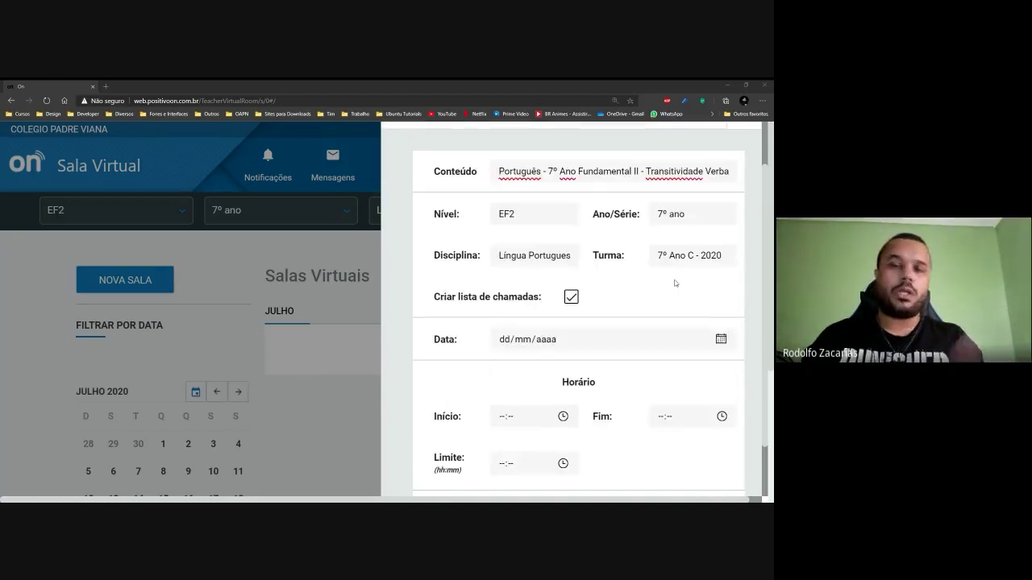
Enter the room's date, browse the calendar and reset it to today, 21/07/2020.
left_click(600, 342)
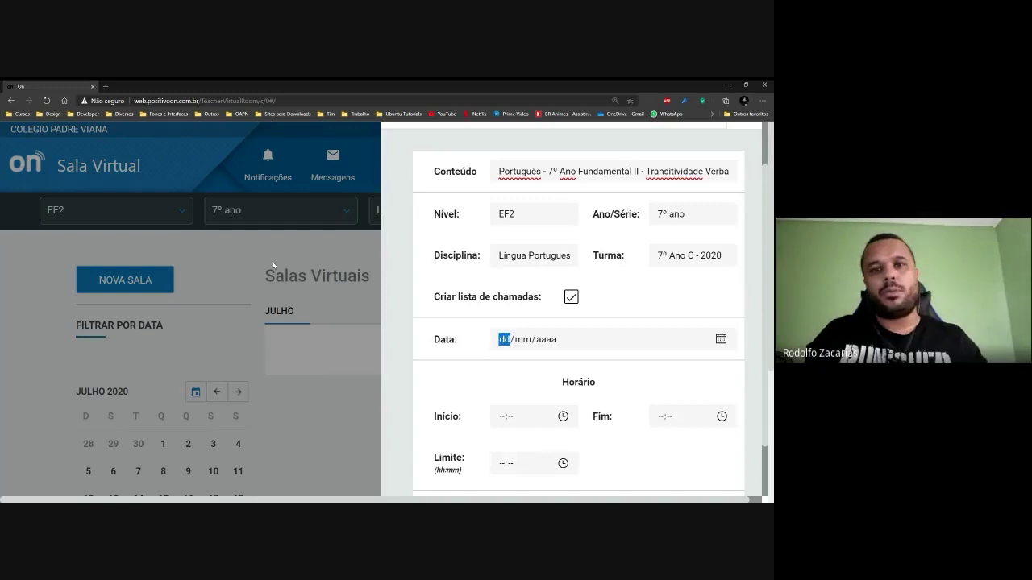
type("1/")
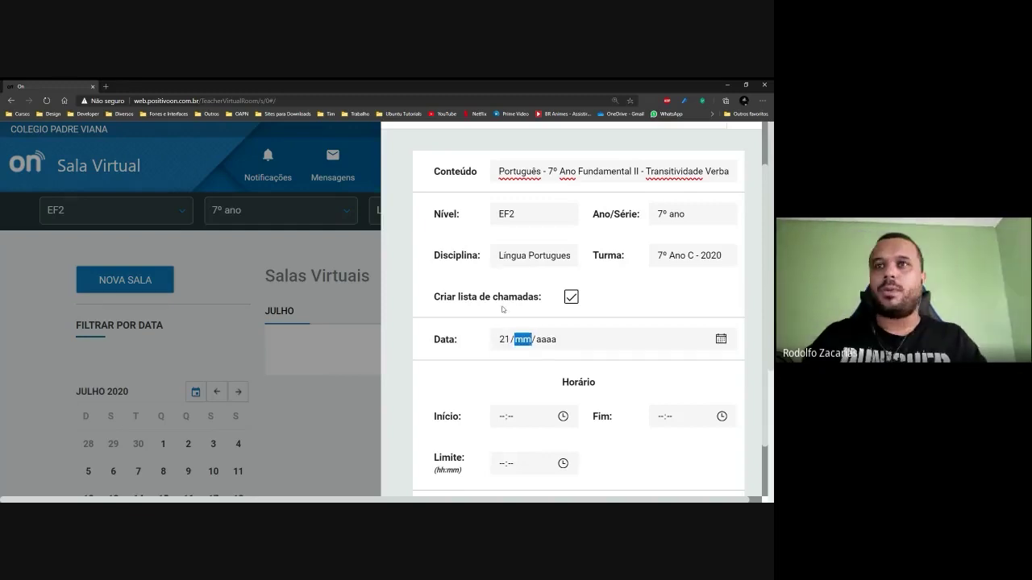
type("07/0020")
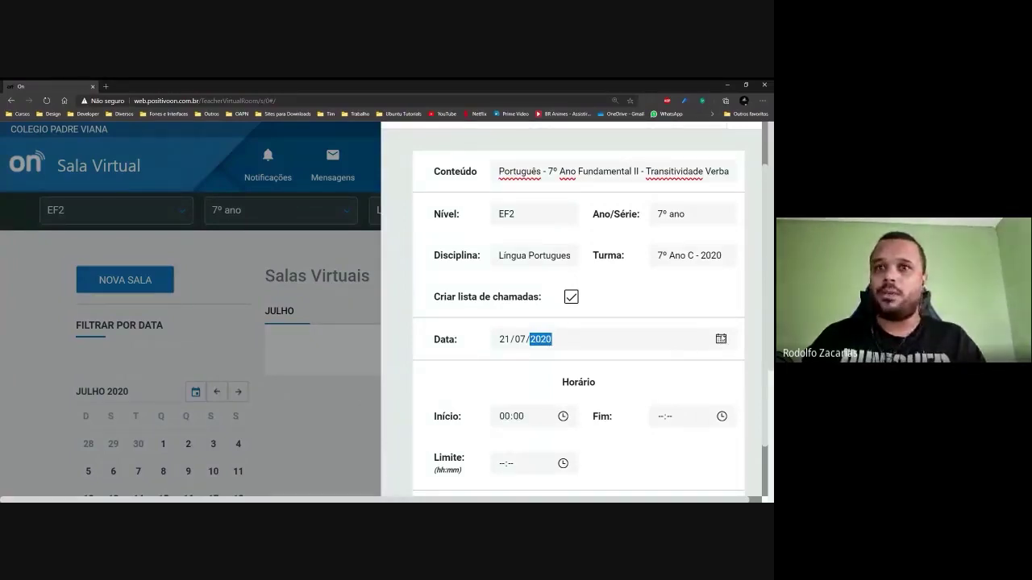
left_click(722, 345)
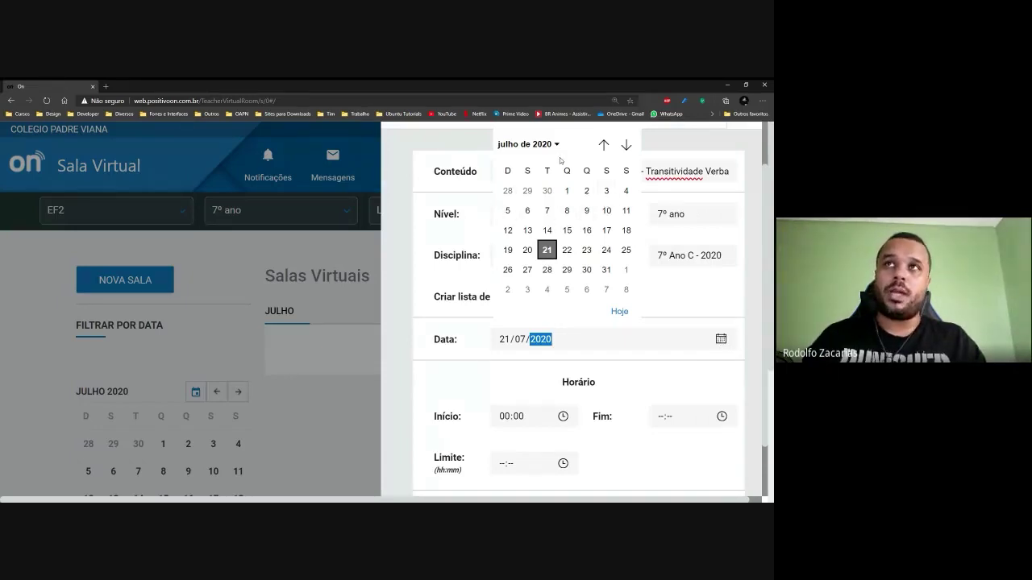
left_click(625, 145)
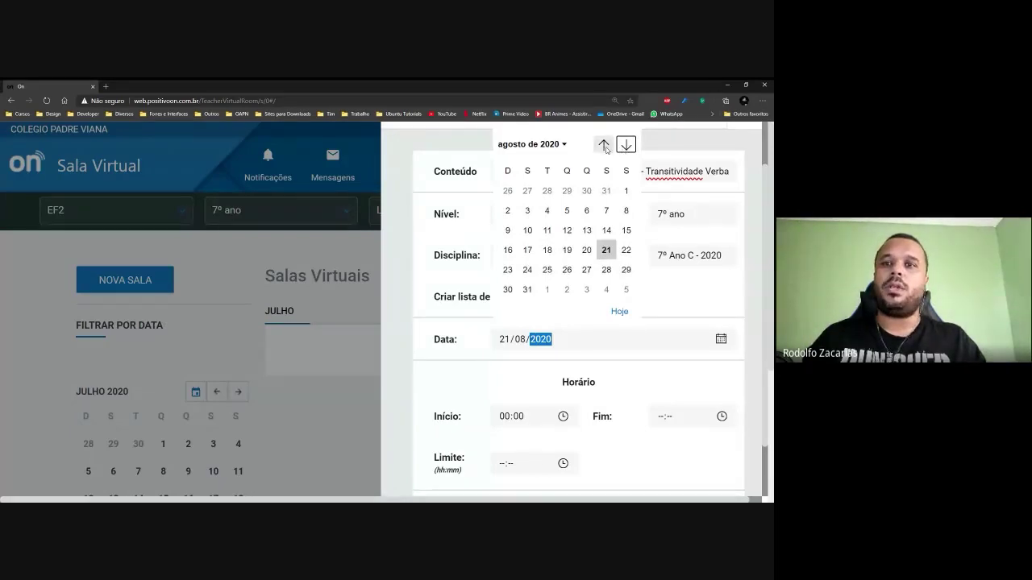
left_click(604, 145)
left_click(604, 145)
left_click(627, 145)
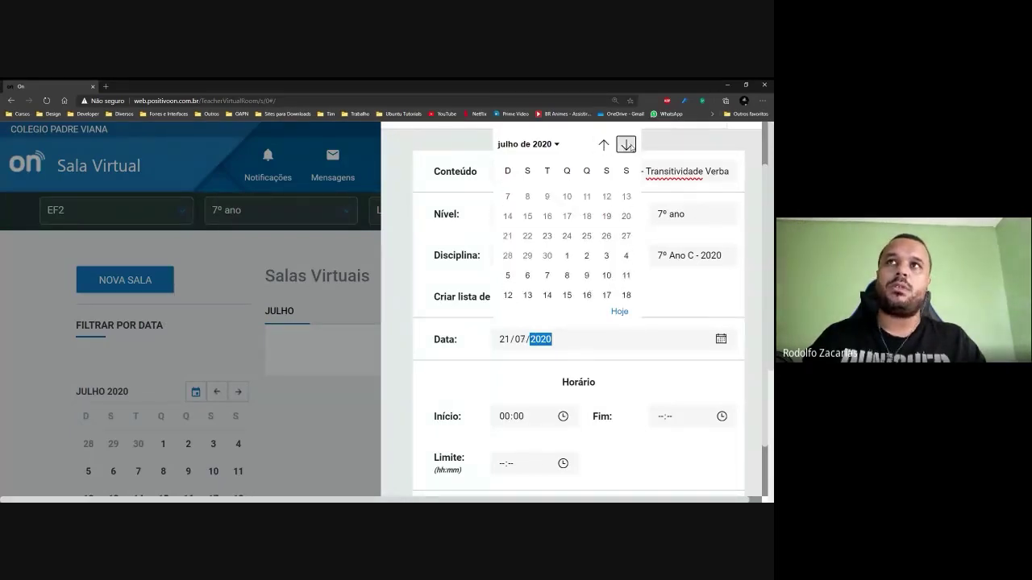
left_click(628, 145)
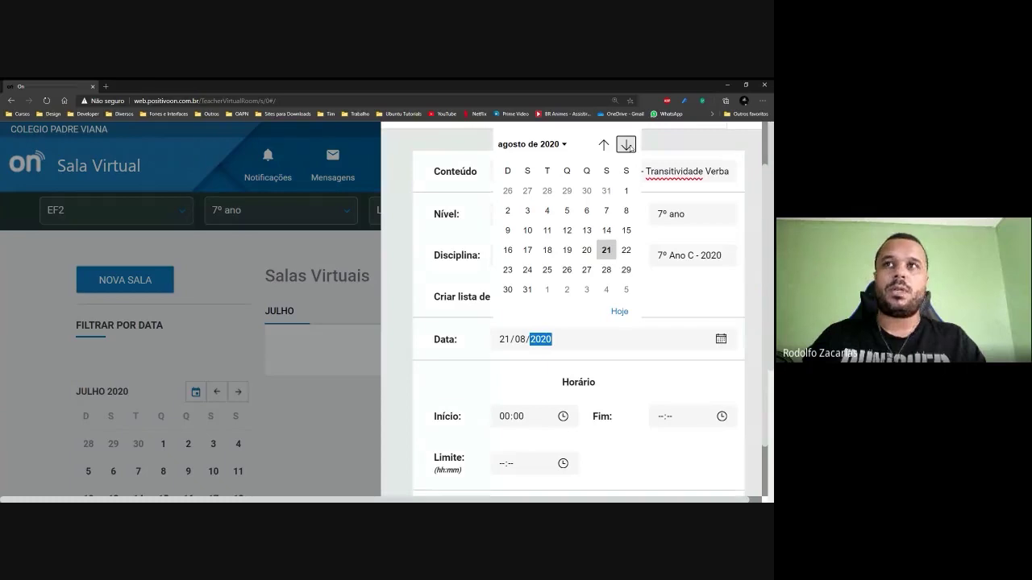
left_click(616, 311)
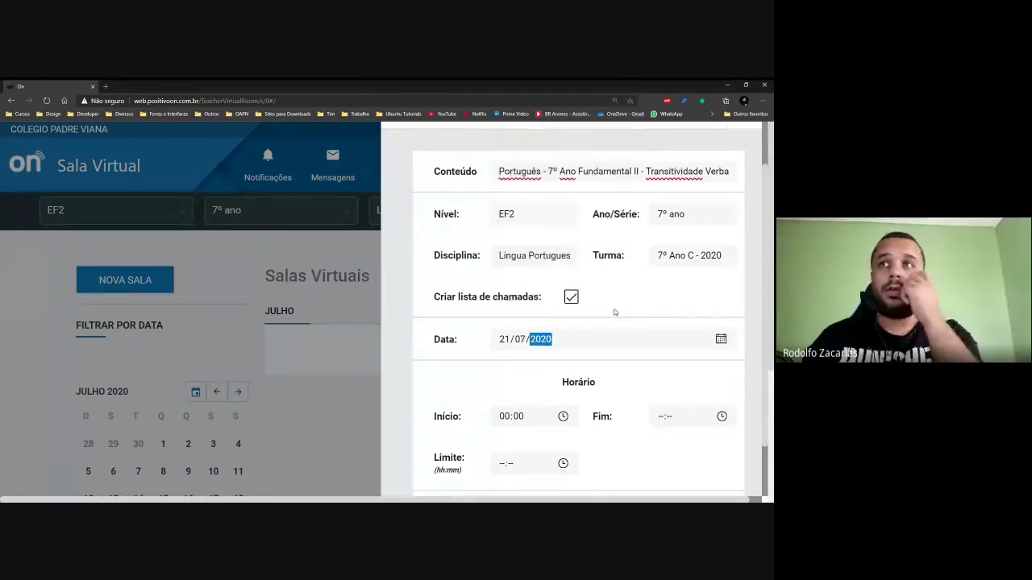
Confirm 21/07/2020 in the calendar and bring the Cancelar/Salvar buttons into view.
left_click(722, 342)
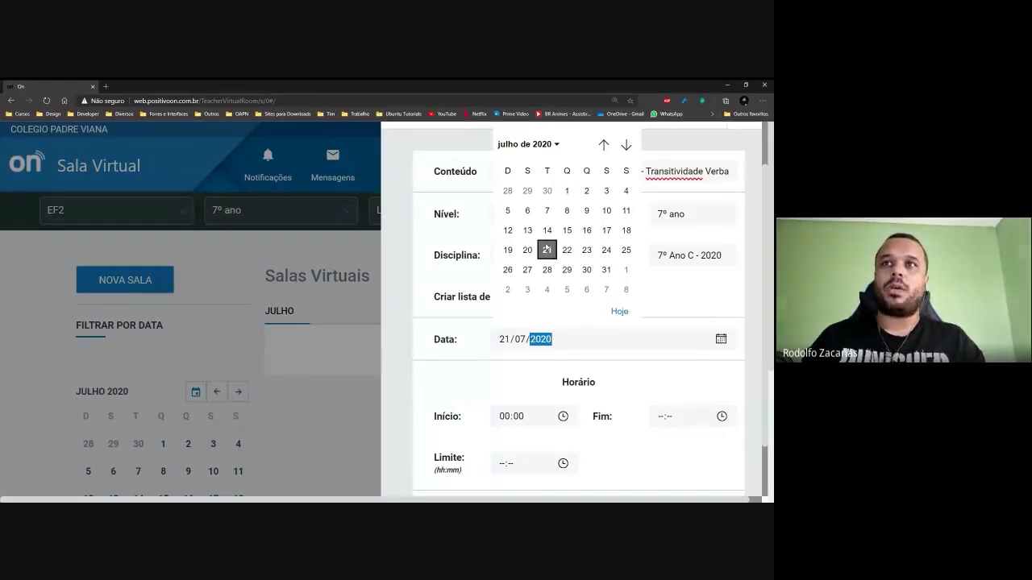
left_click(745, 315)
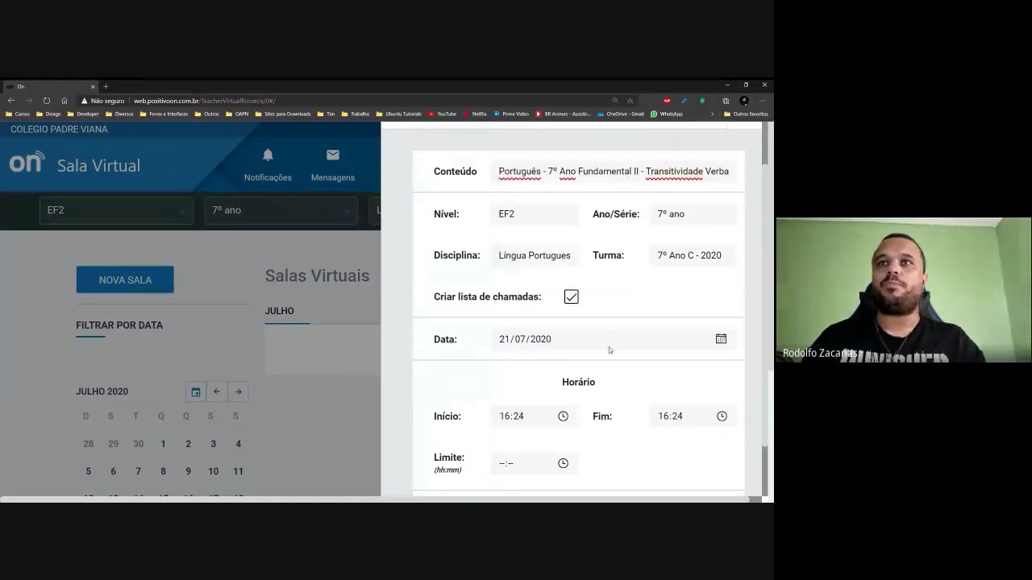
scroll(612, 345, "down", 1)
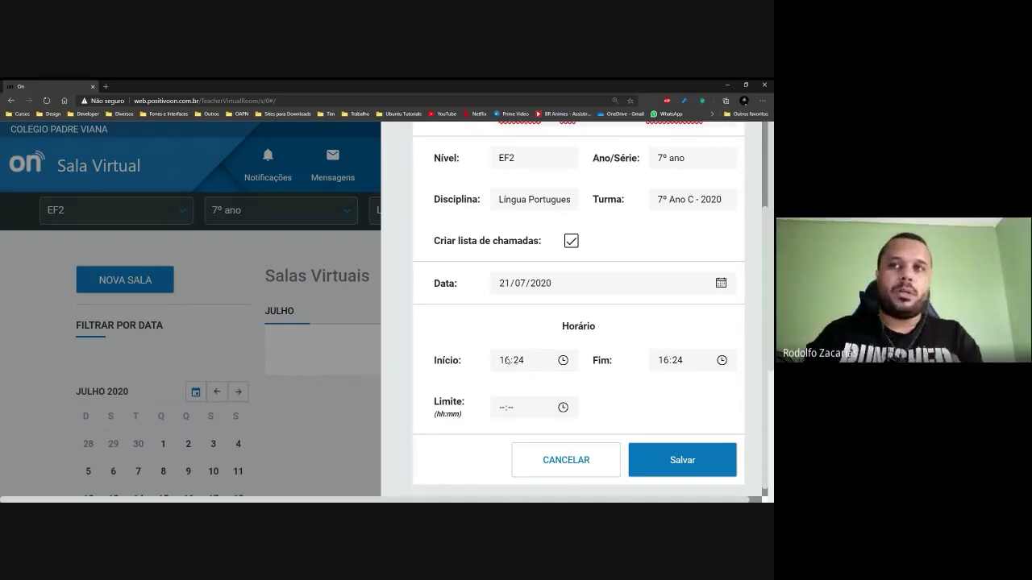
left_click(728, 287)
left_click(679, 324)
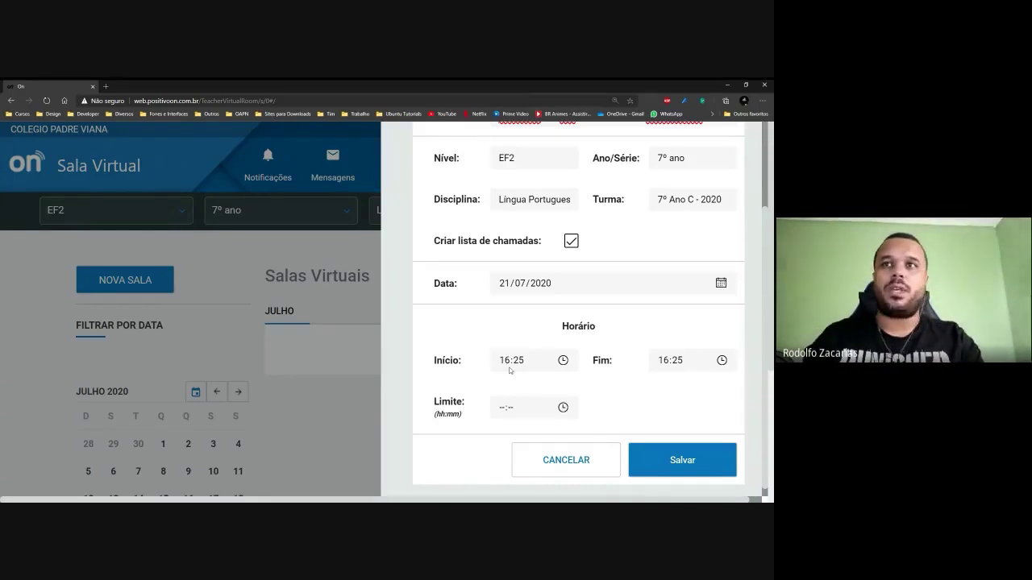
Change the room's date to 22/07/2020.
left_click(721, 283)
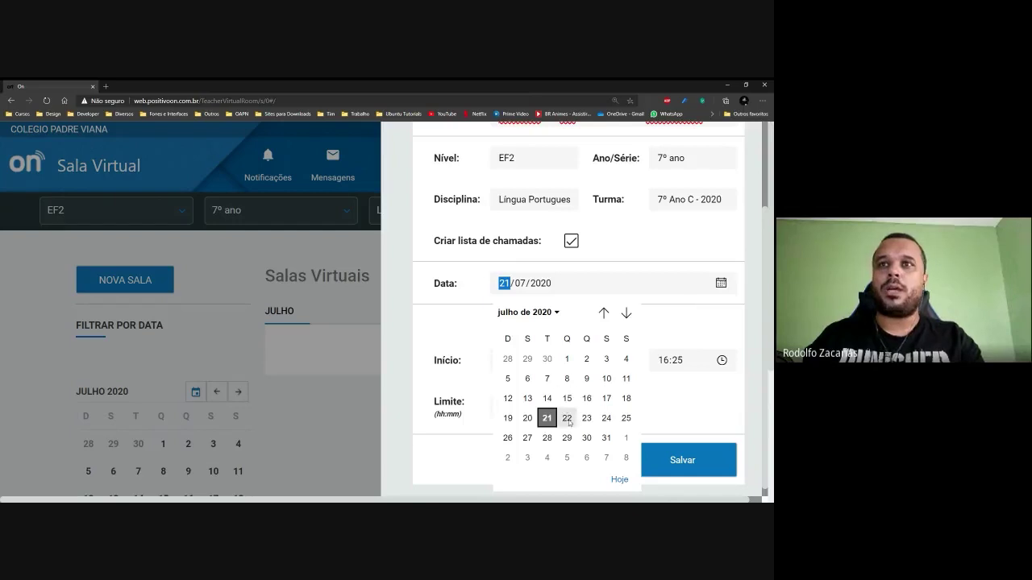
left_click(562, 417)
left_click(679, 322)
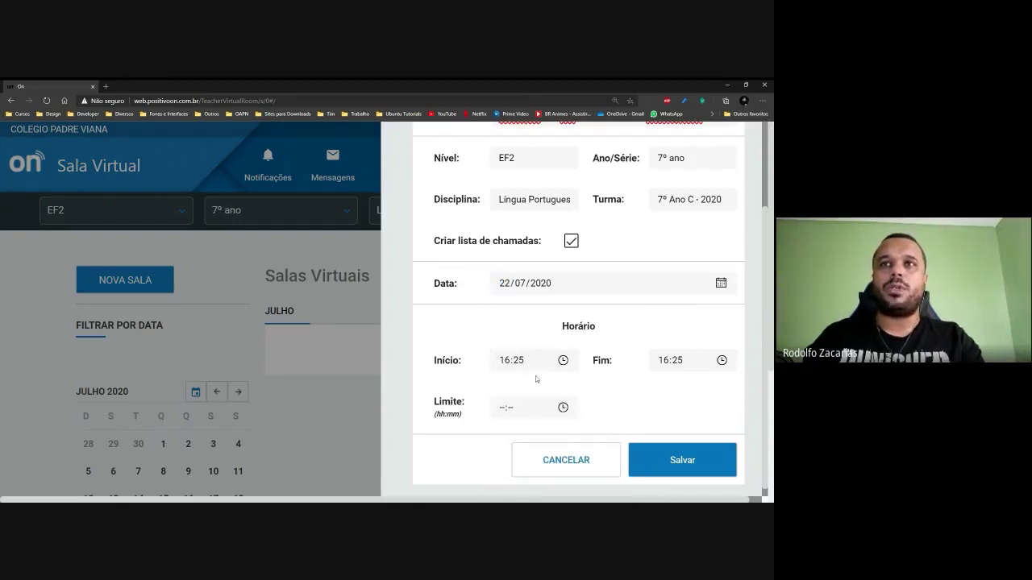
Set the Início start time to 07:30.
left_click(508, 362)
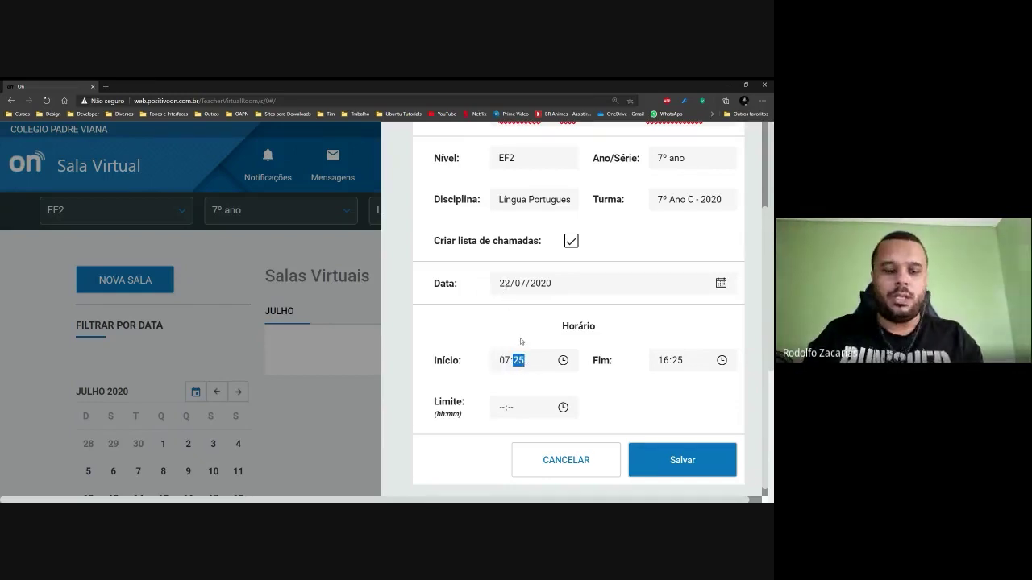
type("30")
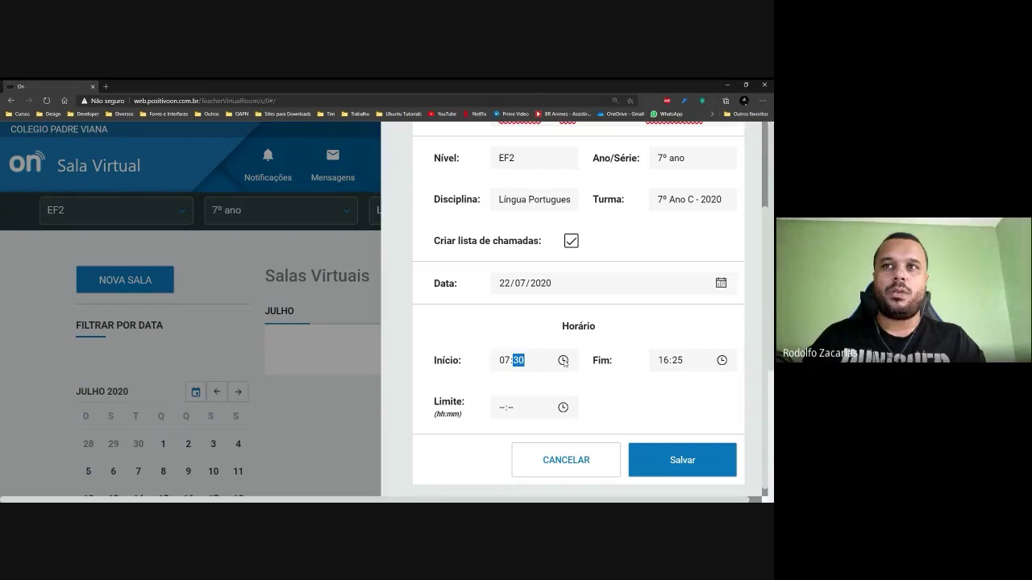
left_click(563, 362)
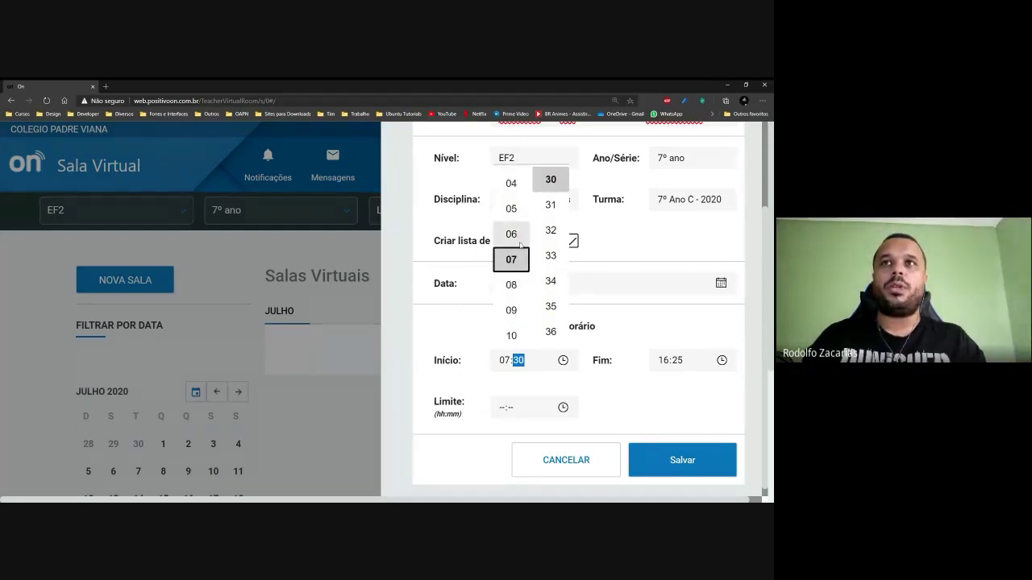
scroll(516, 305, "up", 1)
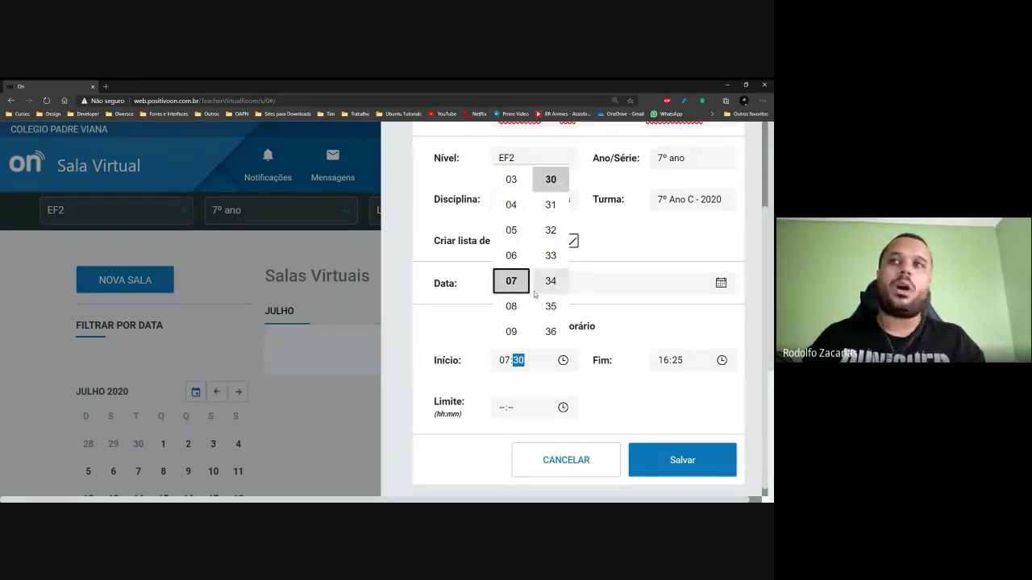
scroll(550, 282, "up", 3)
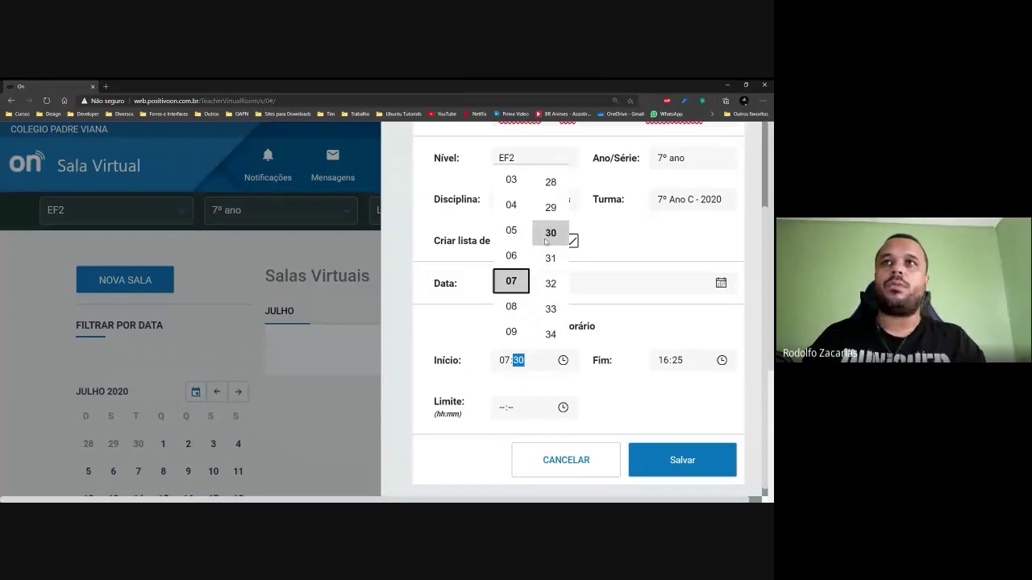
left_click(624, 399)
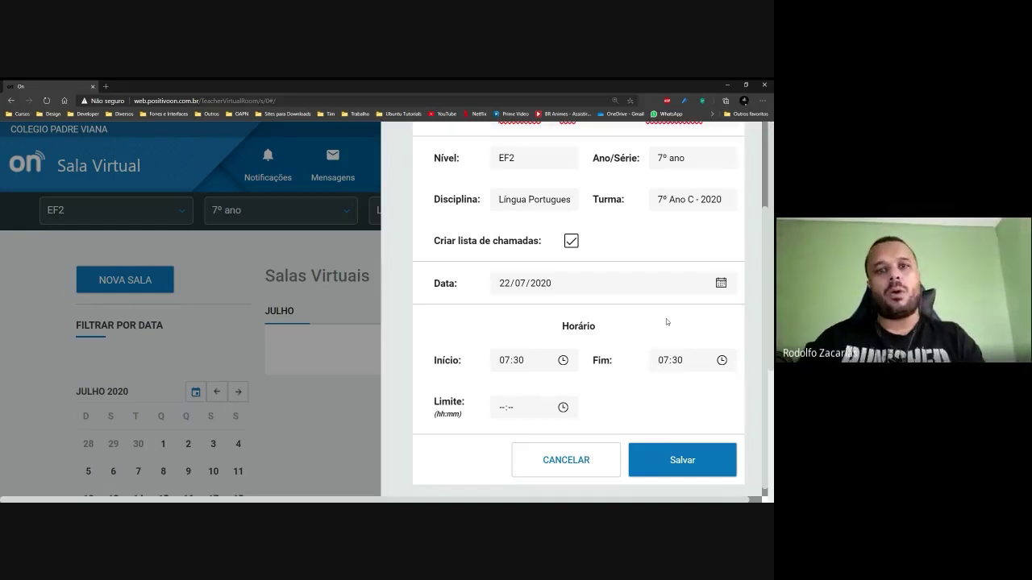
Set the Fim end time to 08:15 with hour 08 and minute 15.
left_click(677, 361)
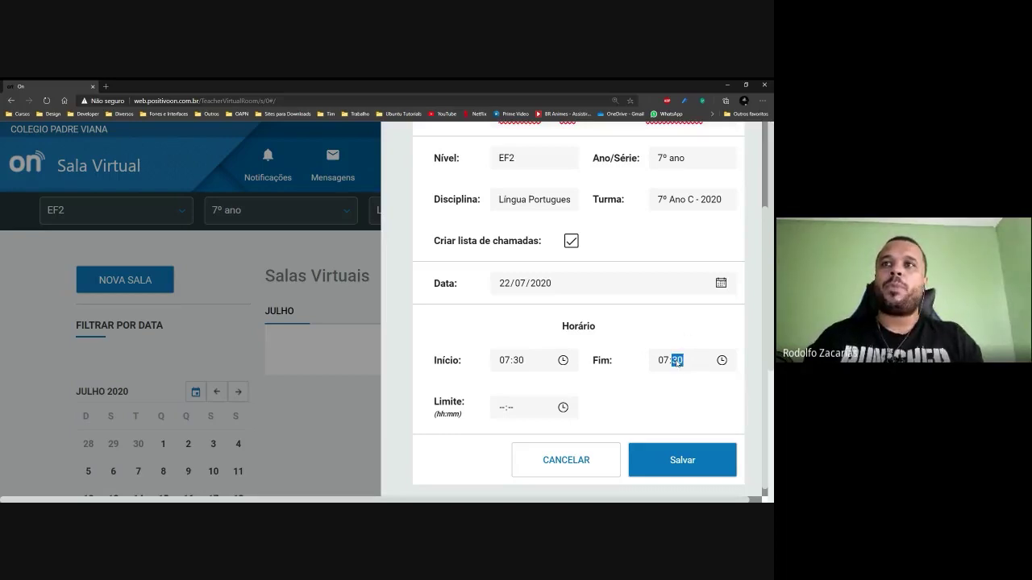
left_click(722, 360)
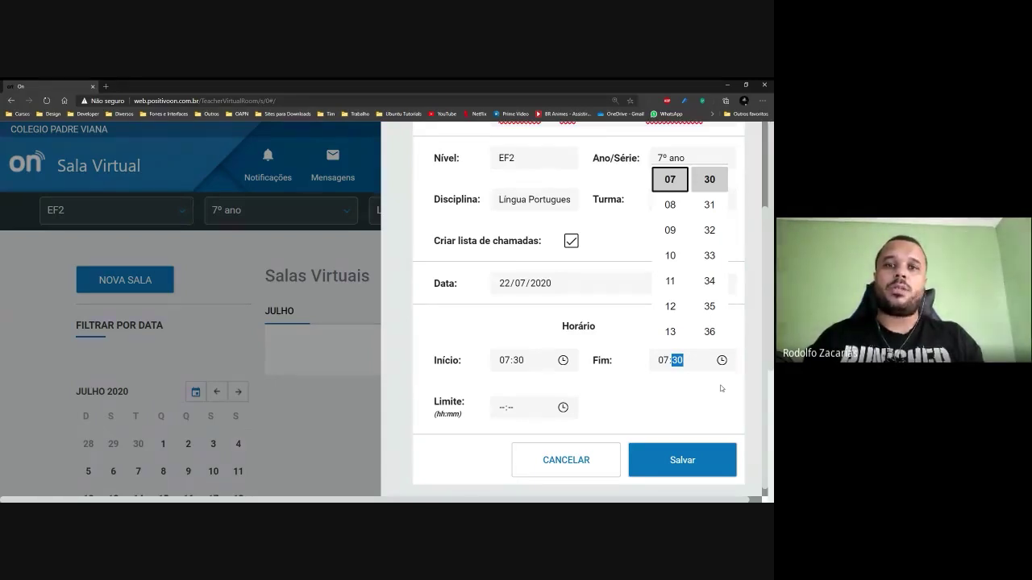
left_click(679, 208)
scroll(709, 258, "up", 2)
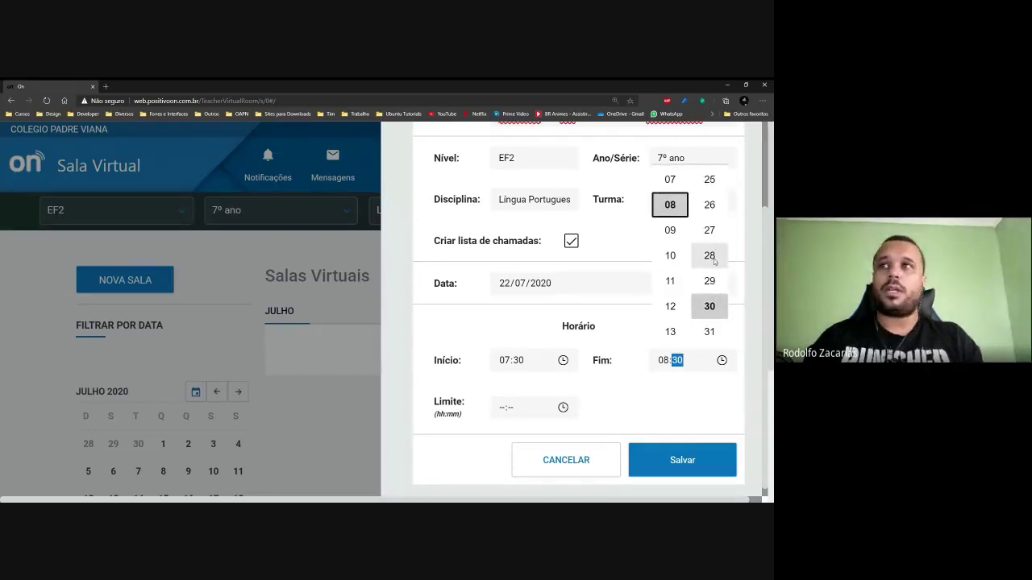
scroll(715, 250, "up", 2)
scroll(715, 264, "up", 5)
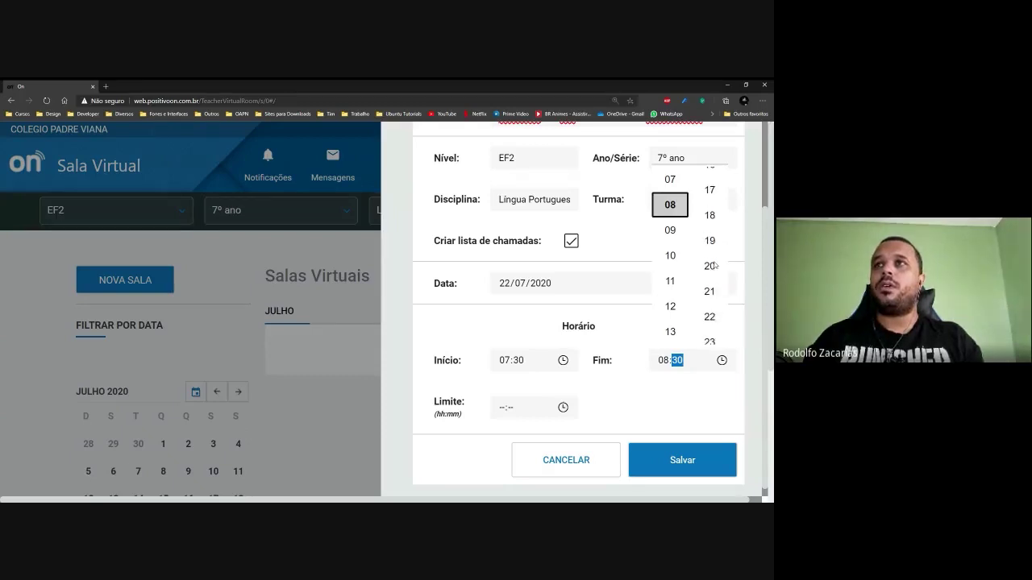
left_click(711, 246)
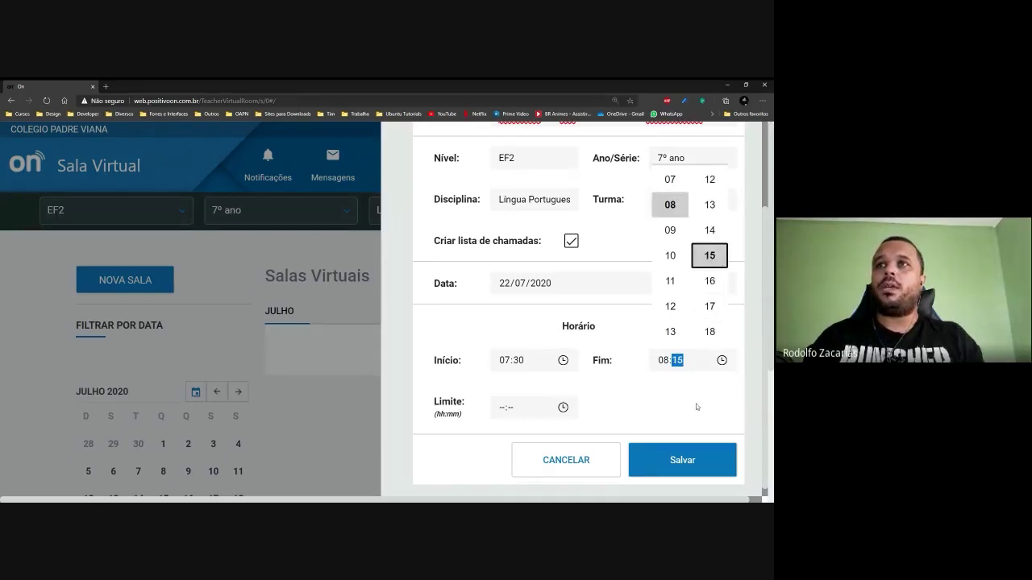
left_click(662, 391)
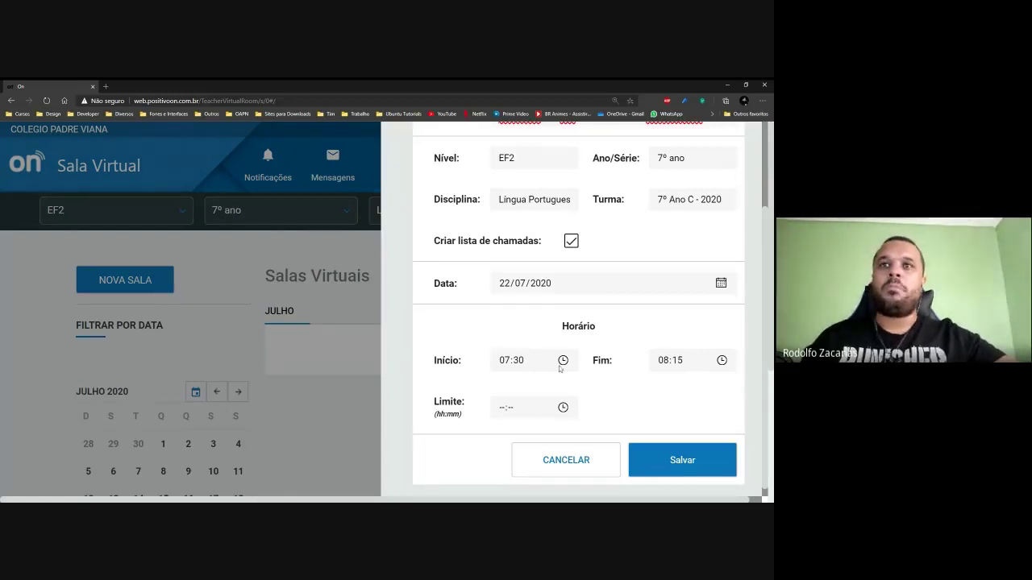
Review the form's title, level, class, date 22/07/2020 and times 07:30–08:15 down to Salvar.
scroll(528, 414, "down", 1)
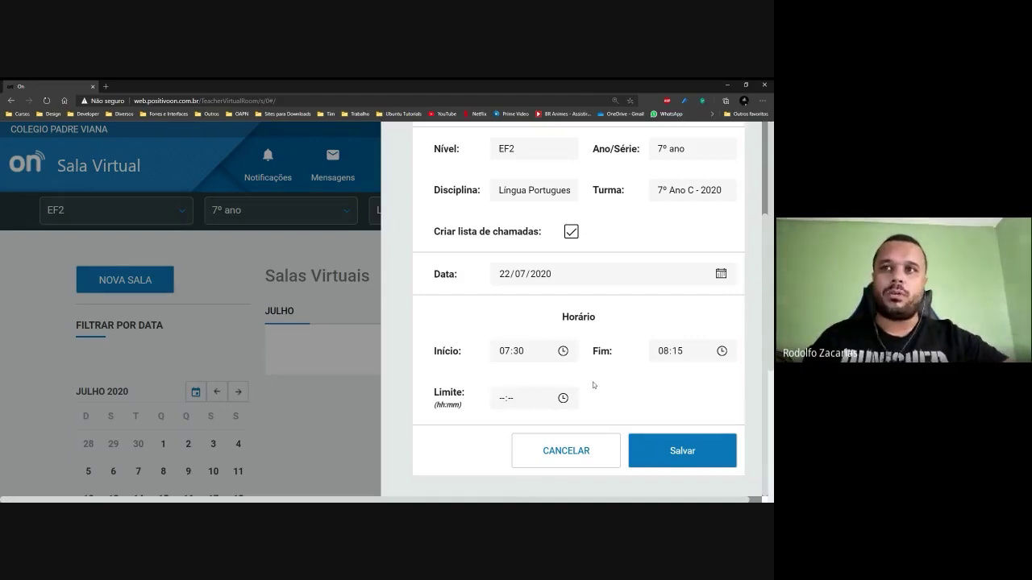
scroll(593, 384, "up", 3)
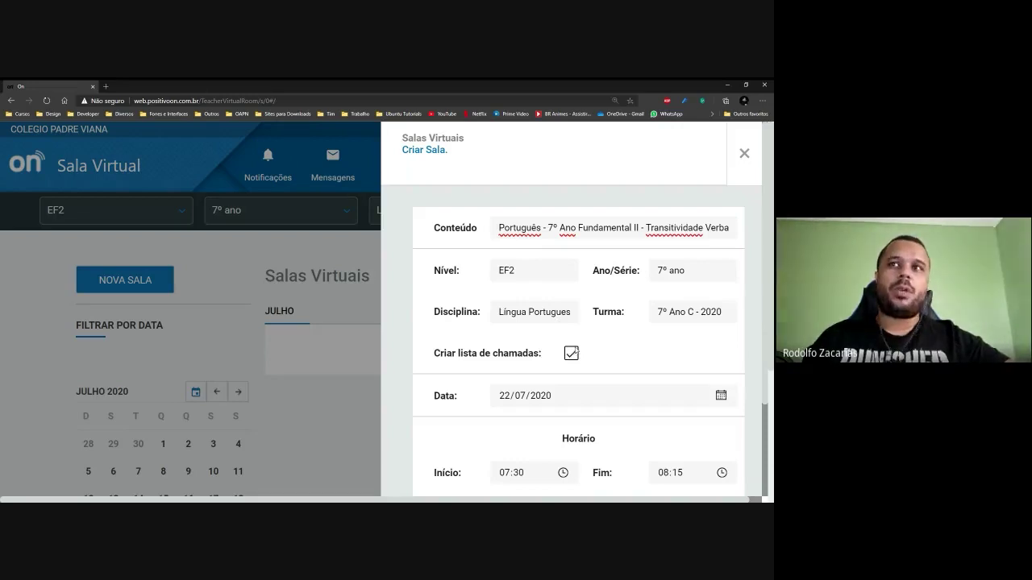
scroll(575, 347, "down", 1)
scroll(576, 347, "down", 1)
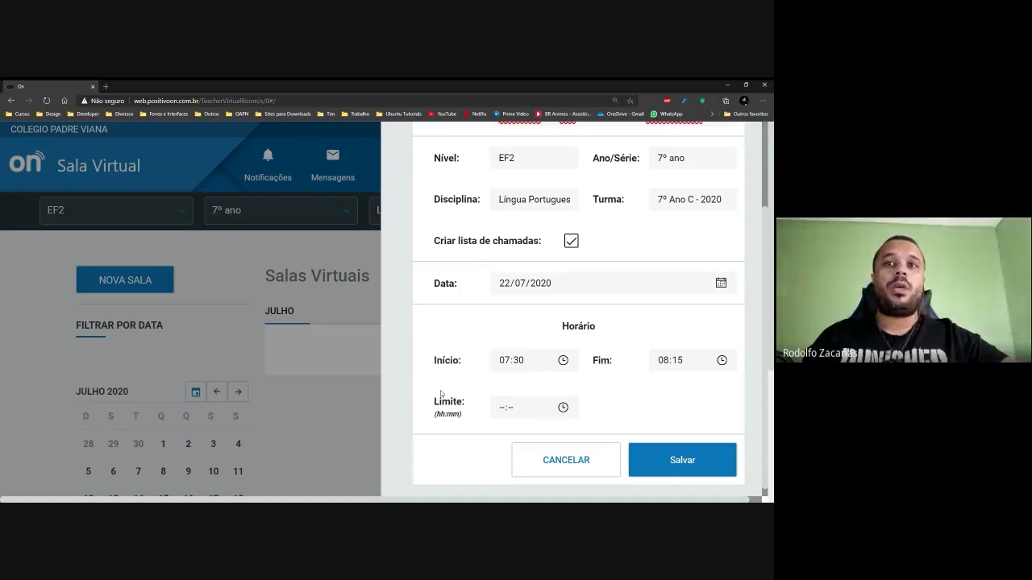
mouse_move(441, 395)
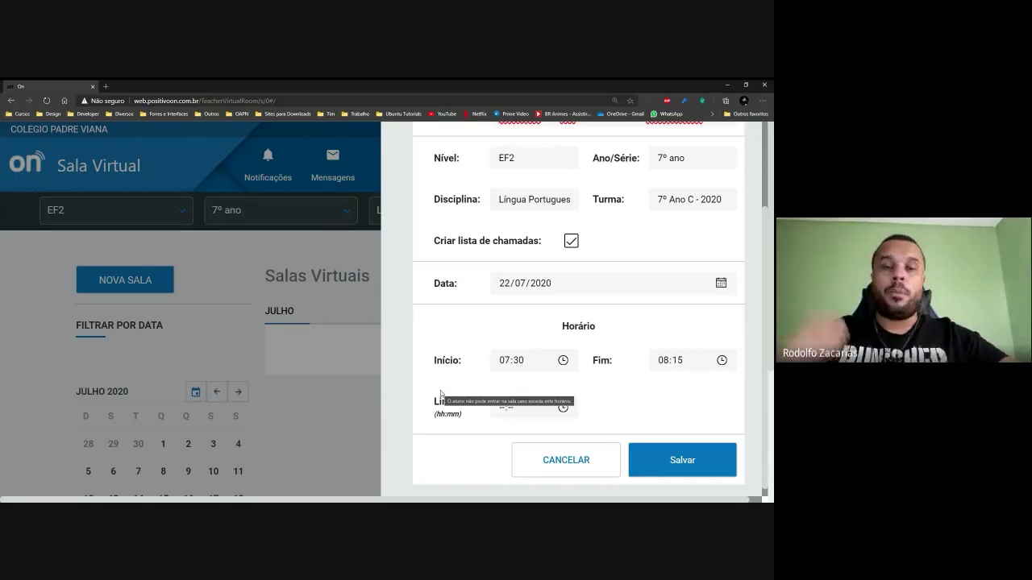
scroll(599, 286, "up", 1)
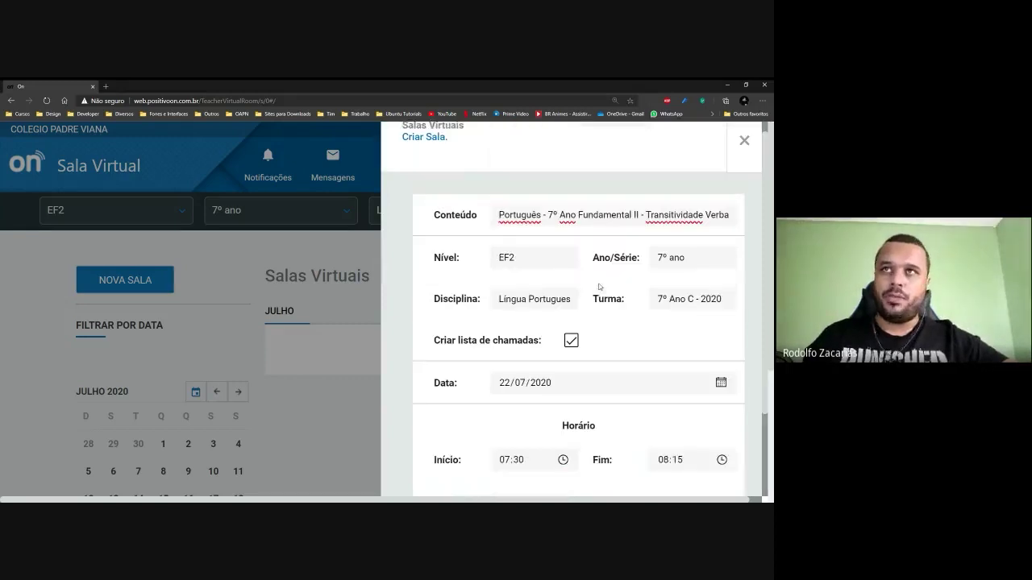
scroll(599, 287, "up", 1)
scroll(598, 287, "down", 2)
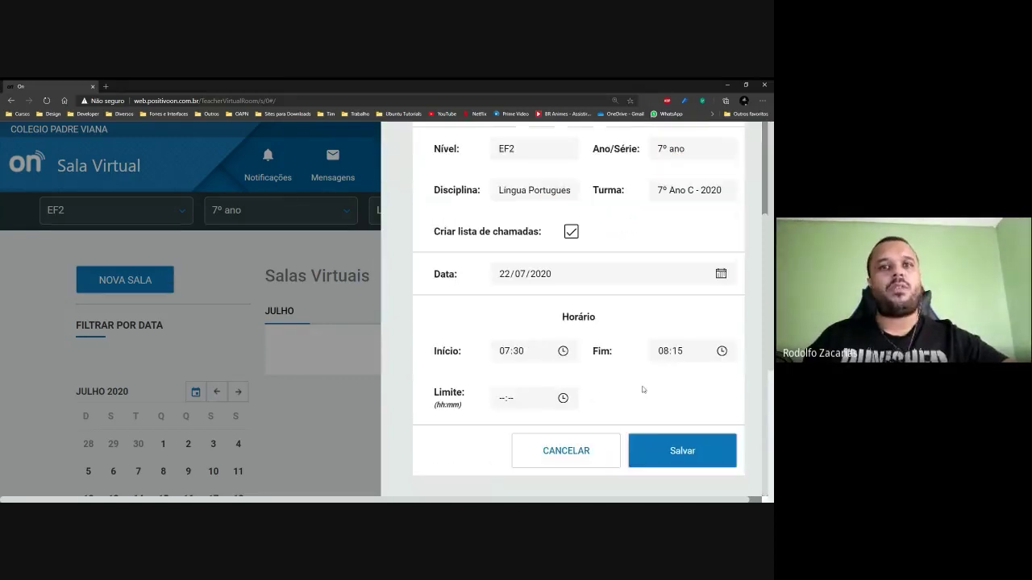
Save the room, readjust the page zoom, and read the red lock icon's tooltip.
left_click(661, 448)
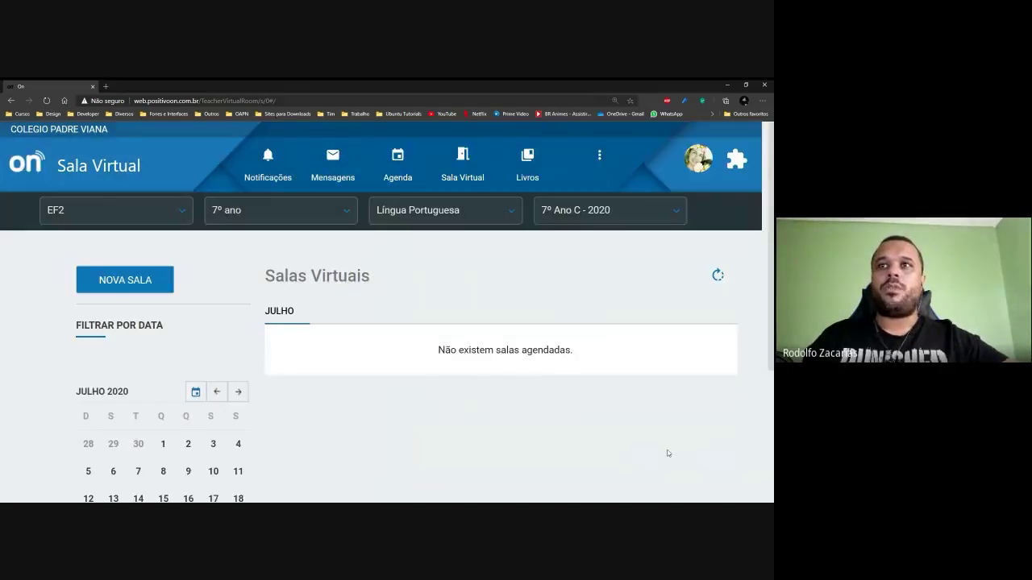
key("ctrl+minus")
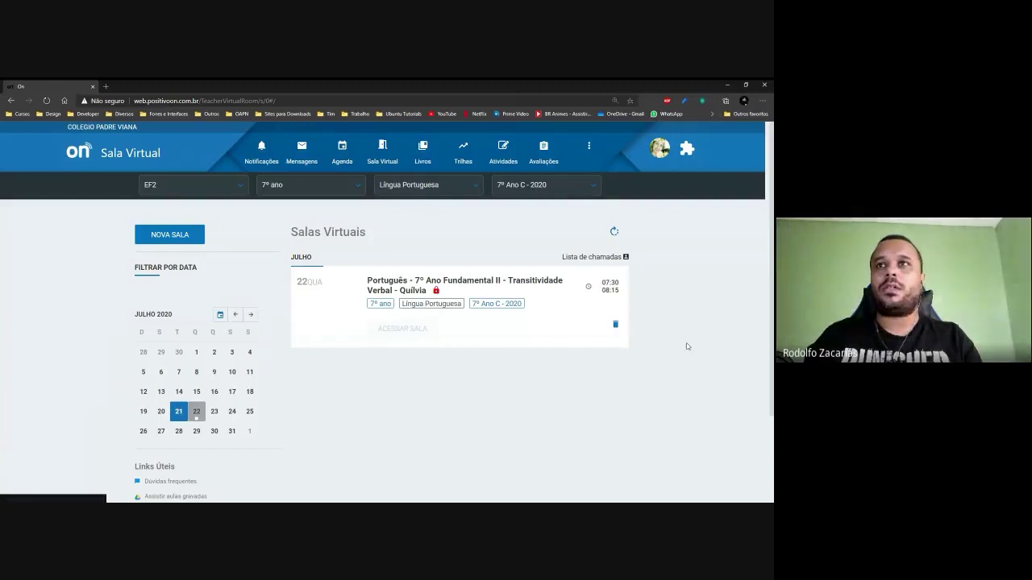
key("ctrl+plus")
key("ctrl+plus")
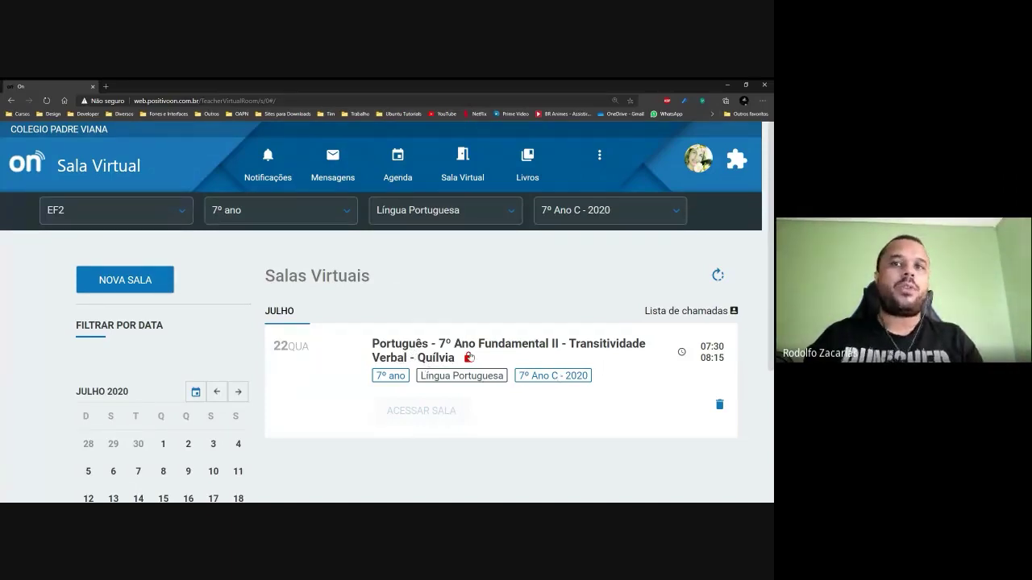
mouse_move(469, 358)
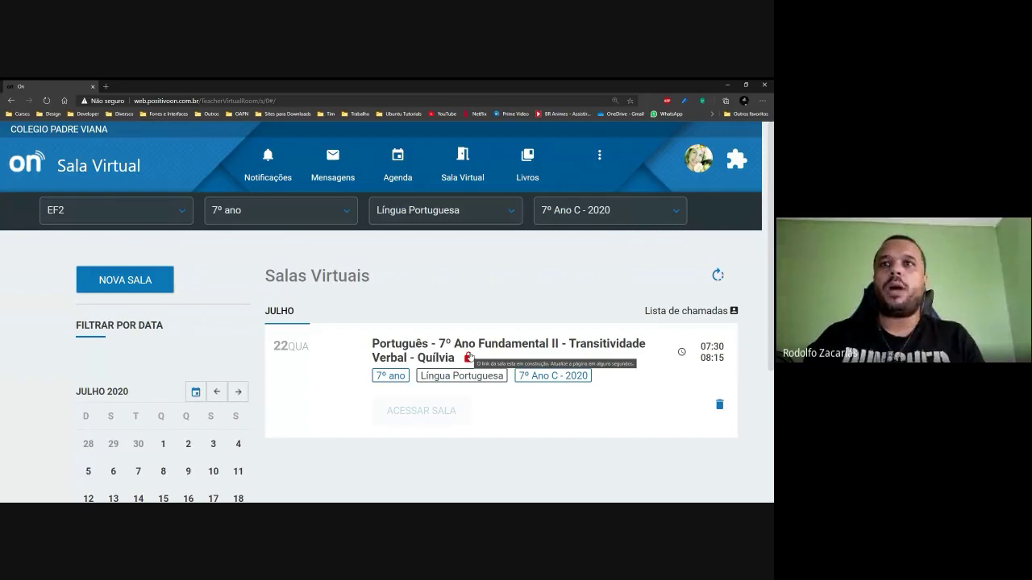
scroll(431, 379, "down", 1)
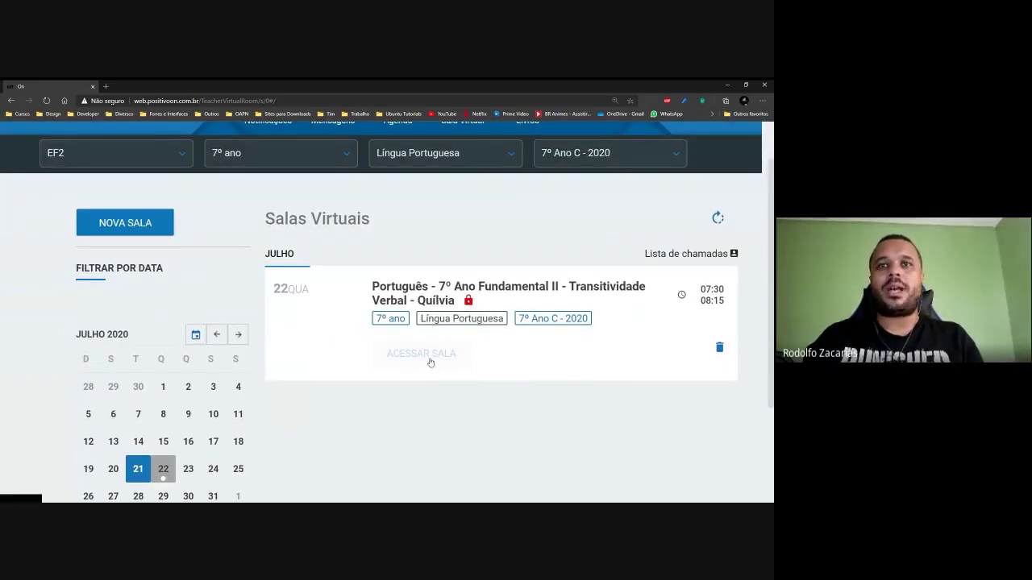
key("ctrl+plus")
key("ctrl+plus")
key("ctrl+plus")
key("ctrl+plus")
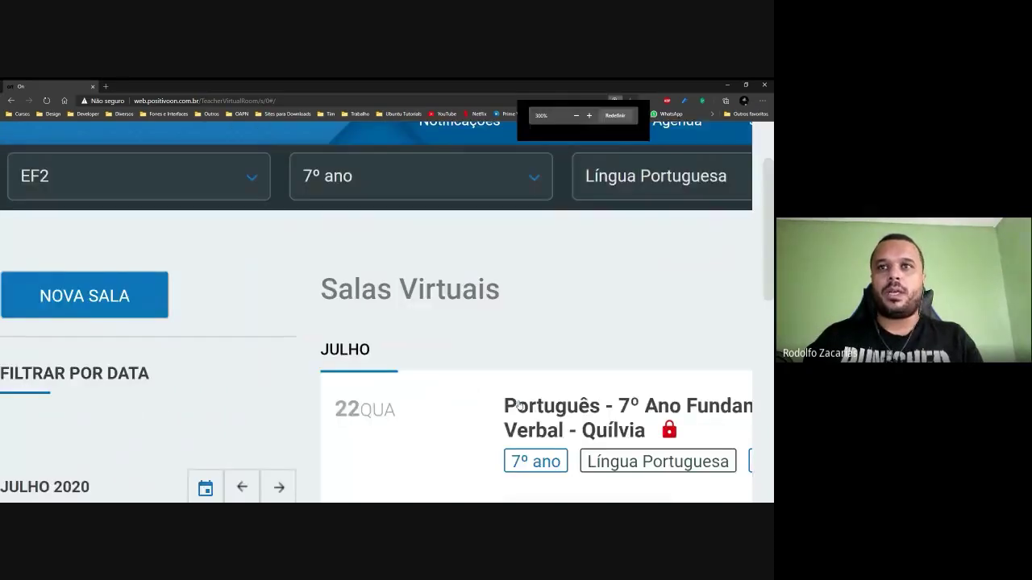
scroll(518, 406, "down", 1)
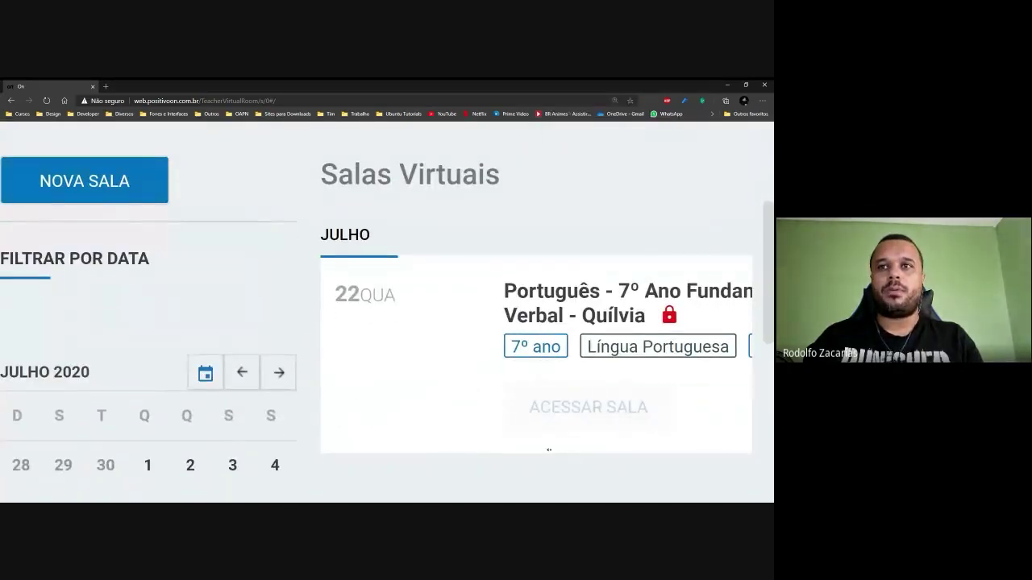
scroll(549, 450, "right", 3)
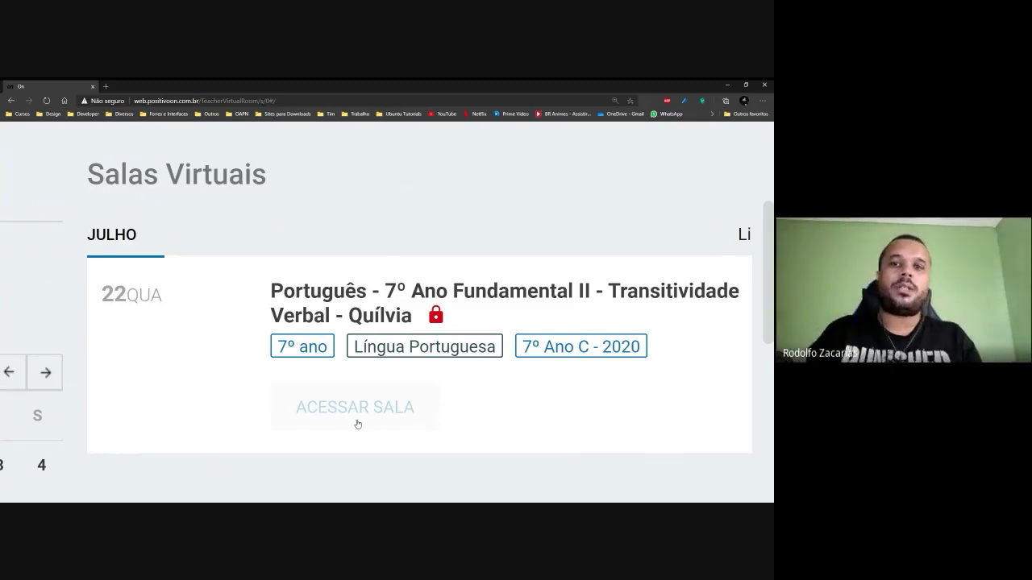
key("ctrl+minus")
key("ctrl+minus")
key("ctrl+minus")
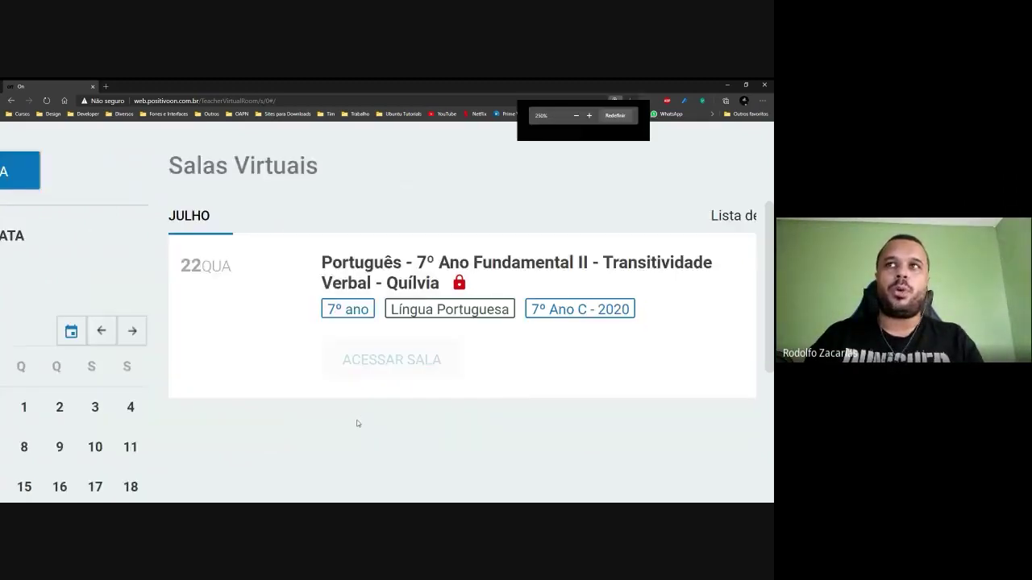
scroll(519, 391, "up", 2)
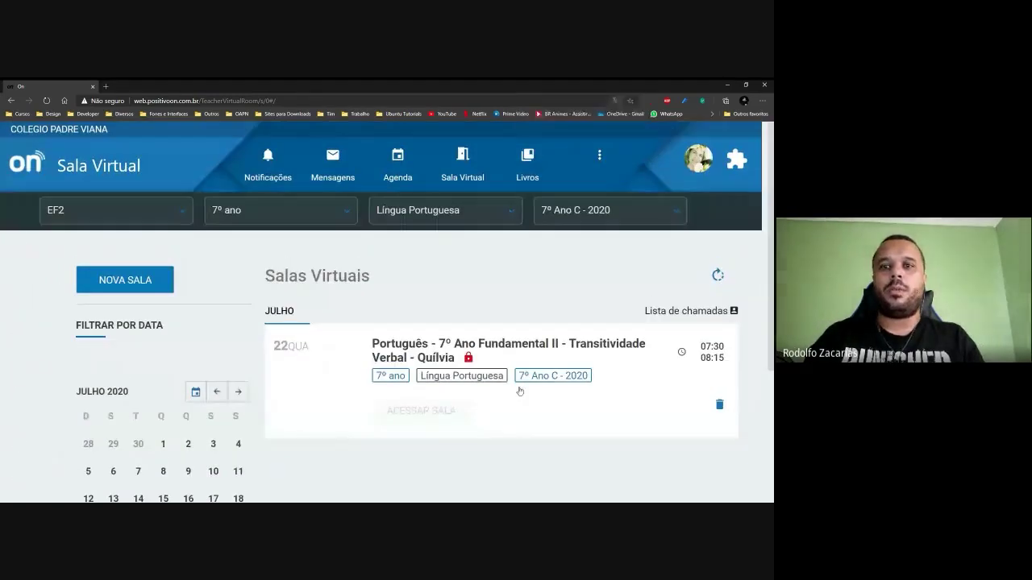
Refresh Salas Virtuais so the Transitividade Verbal room unlocks with ACESSAR SALA enabled.
left_click(719, 276)
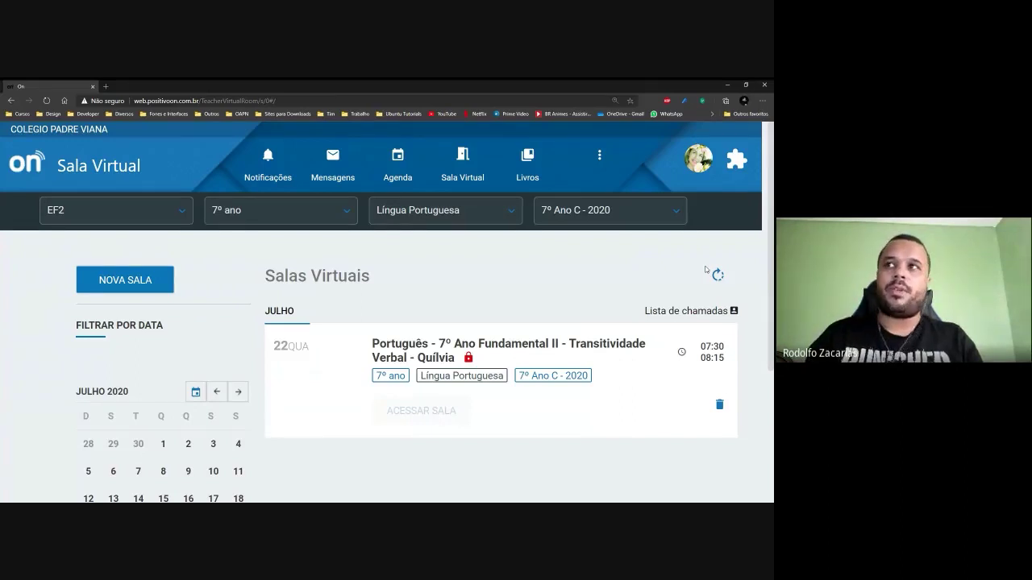
scroll(706, 269, "down", 1)
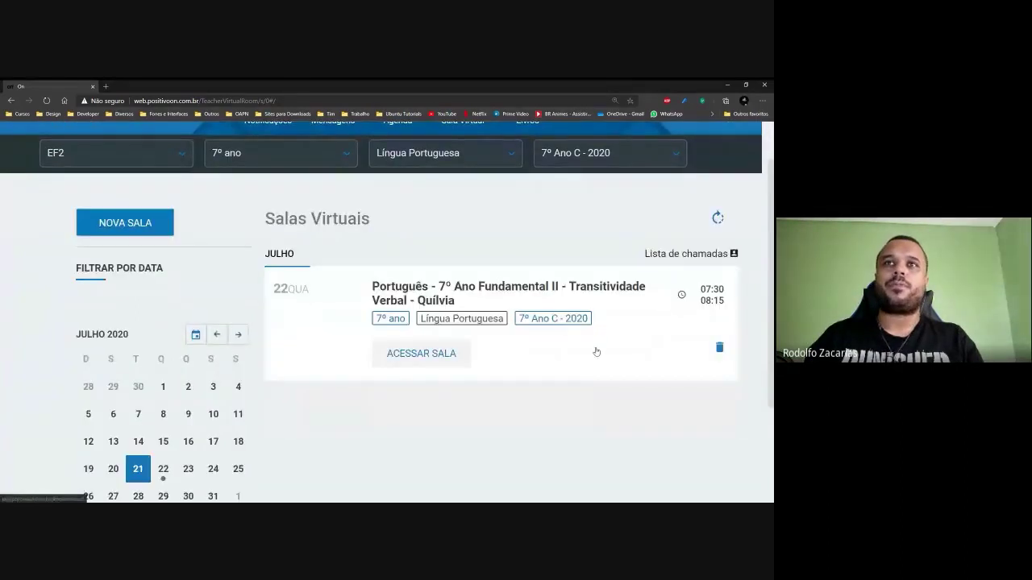
scroll(472, 392, "up", 8)
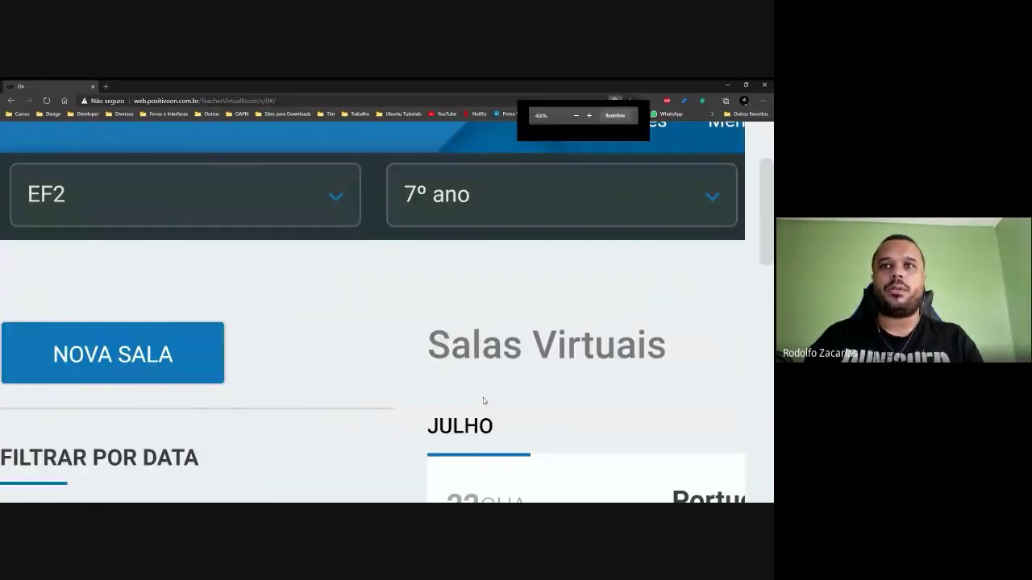
scroll(526, 395, "down", 5)
scroll(592, 371, "up", 2)
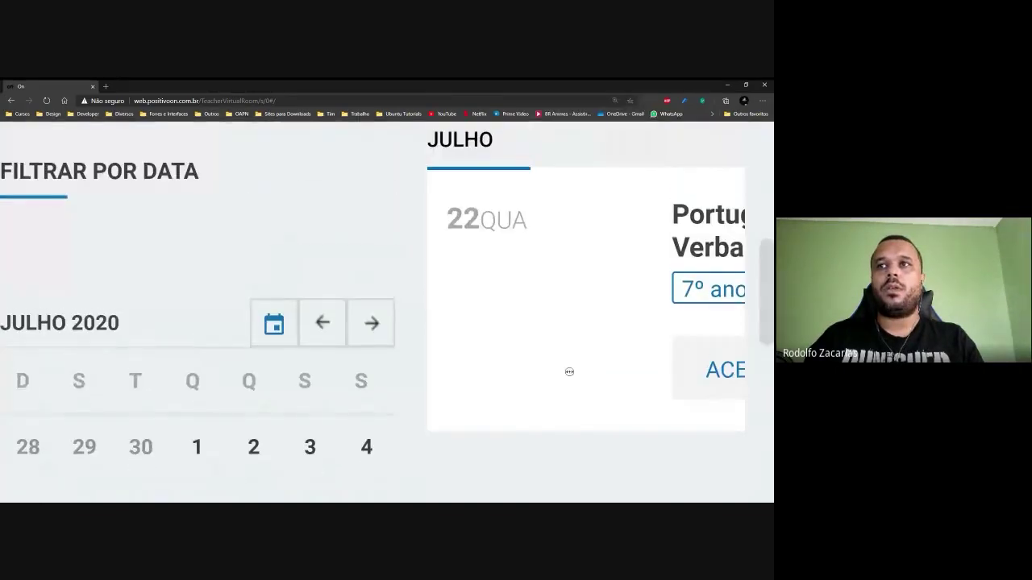
scroll(625, 370, "right", 4)
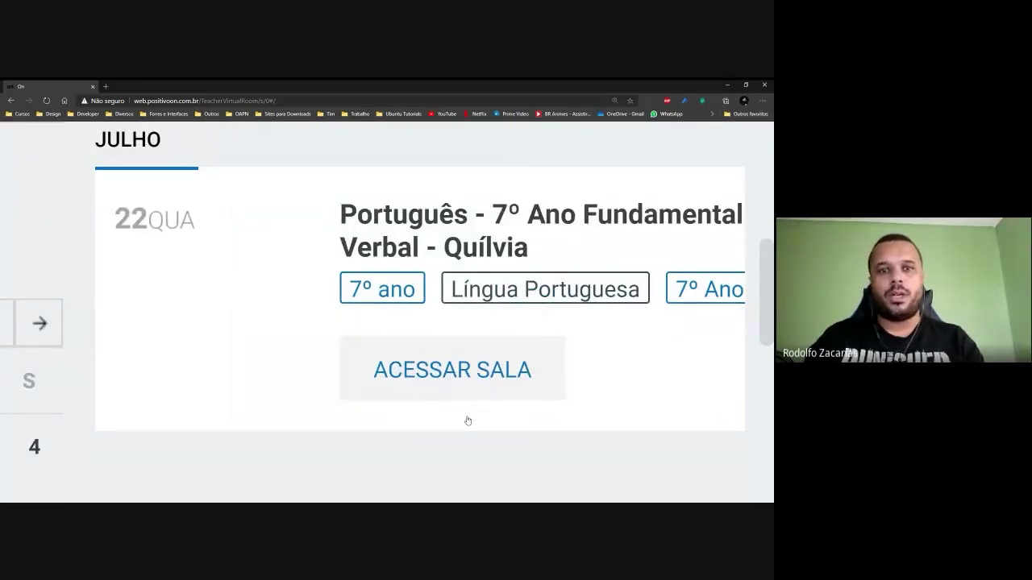
key("ctrl+minus")
key("ctrl+minus")
key("ctrl+minus")
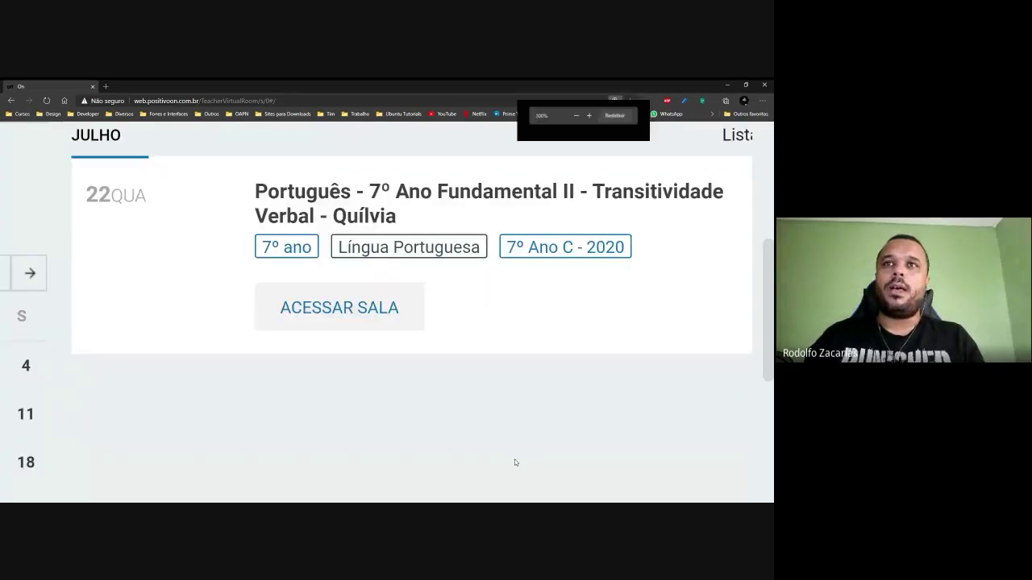
key("ctrl+minus")
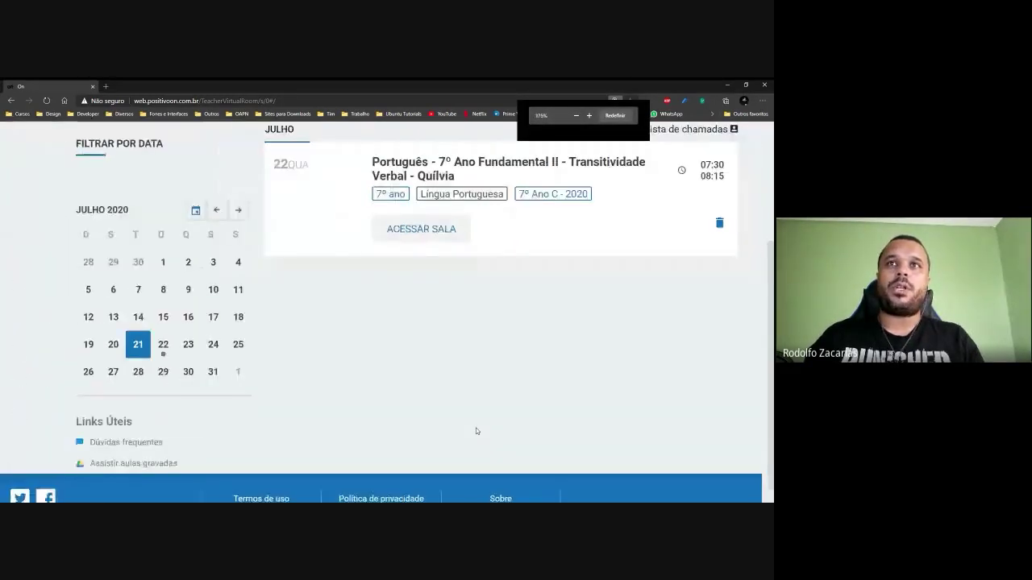
scroll(477, 431, "up", 2)
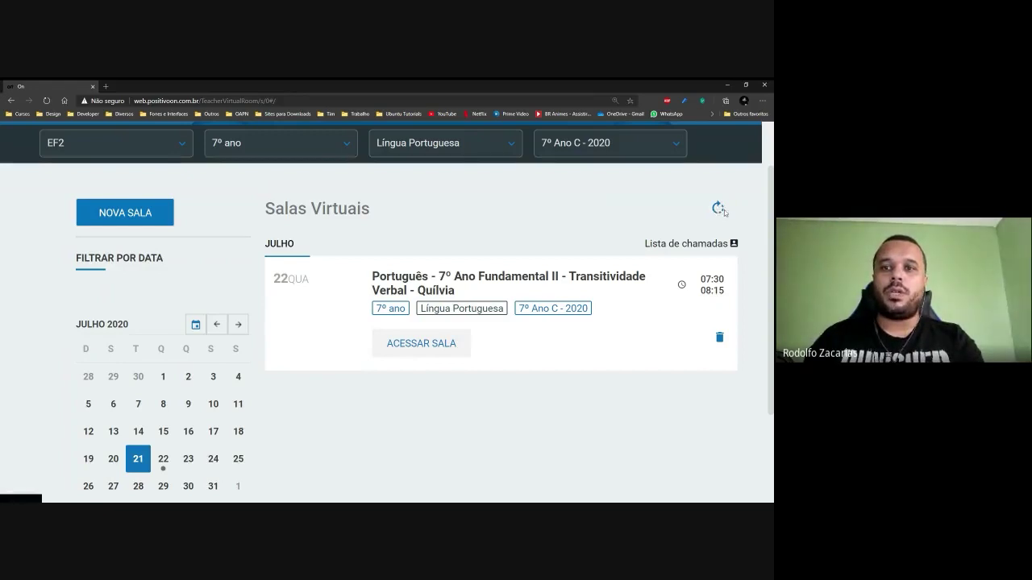
Zoom the Salas Virtuais page out to 175% so the filters, July calendar and room card fit.
scroll(679, 262, "up", 4)
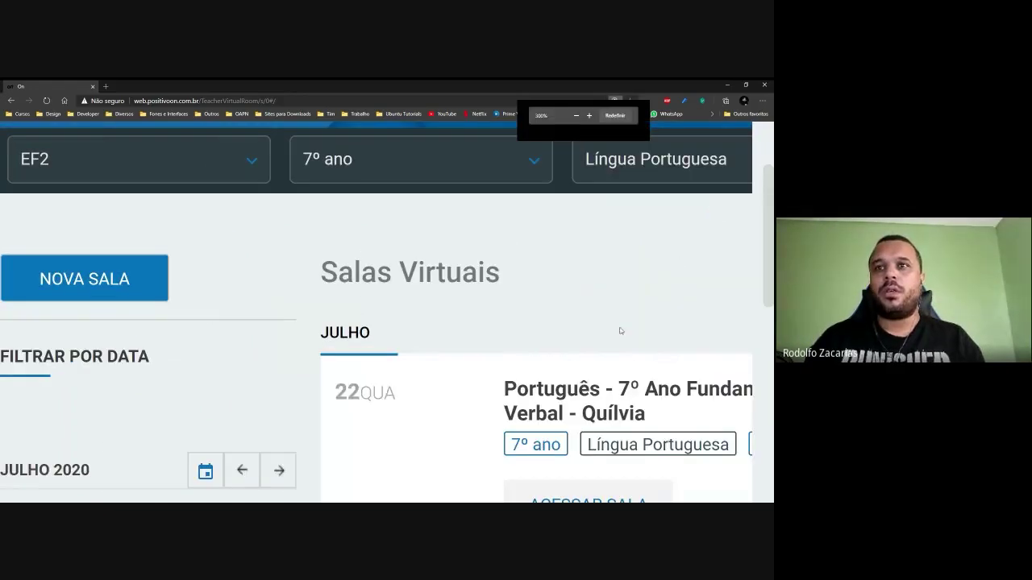
scroll(644, 305, "right", 5)
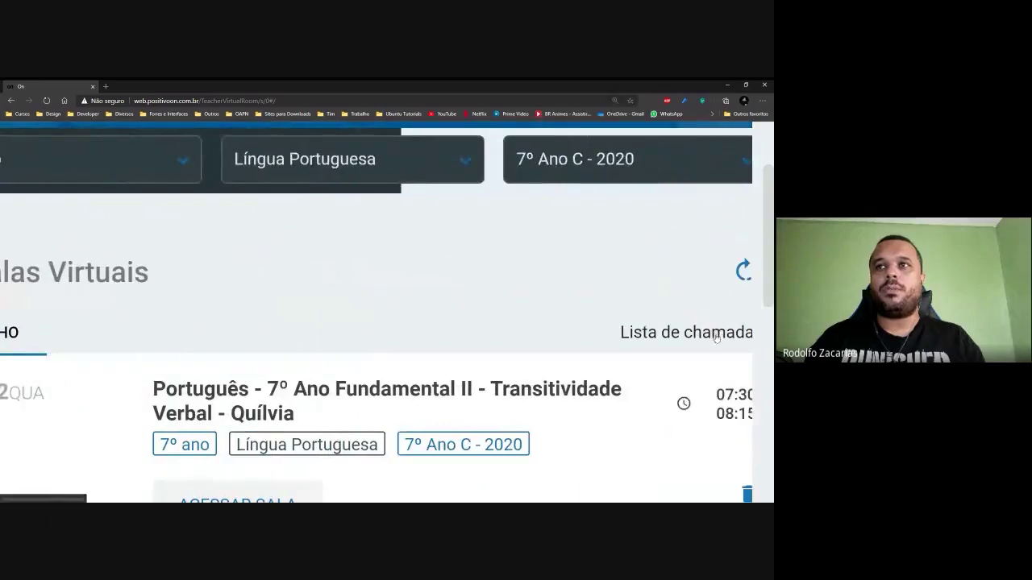
scroll(684, 304, "right", 2)
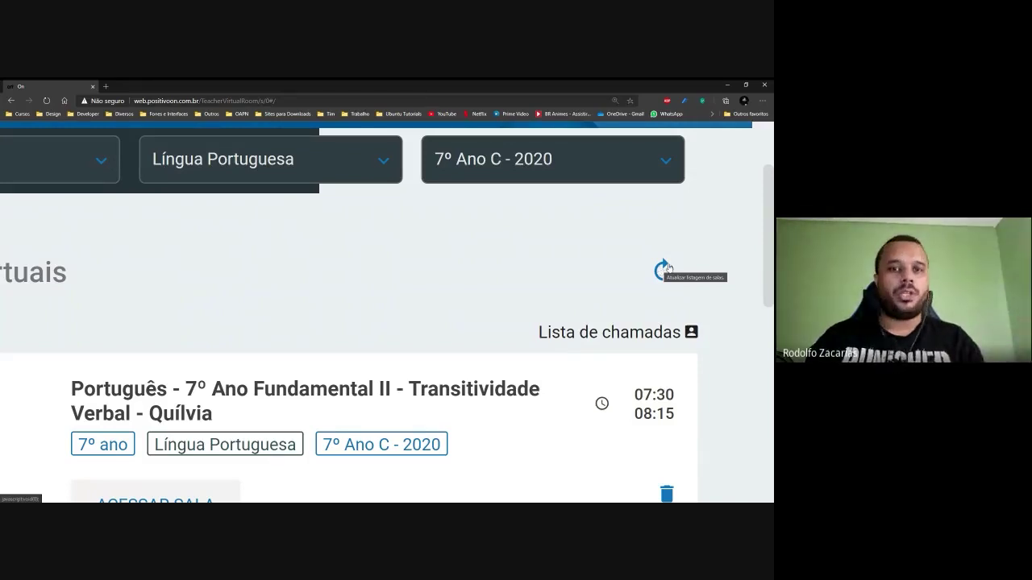
key("ctrl+minus")
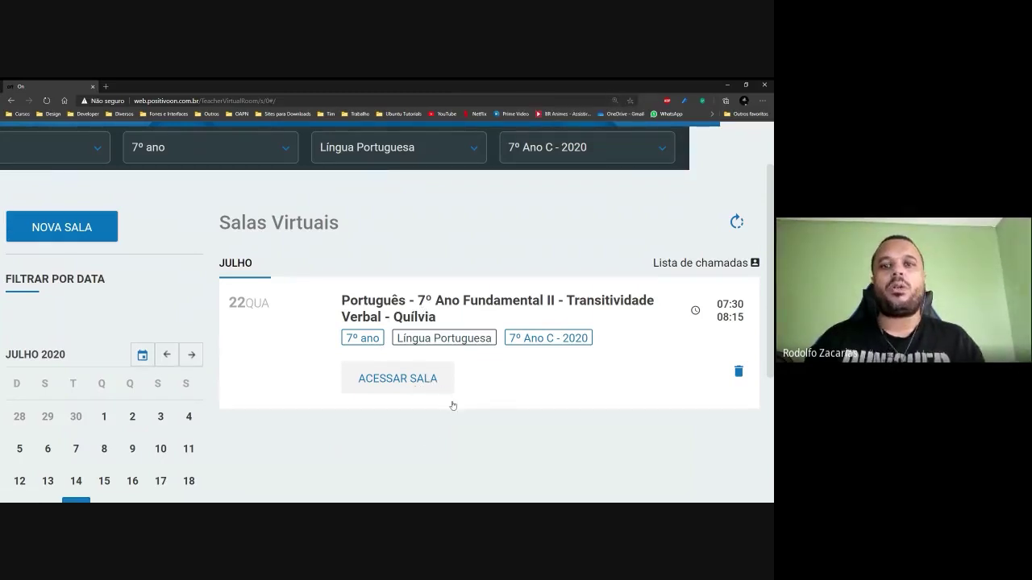
key("ctrl+minus")
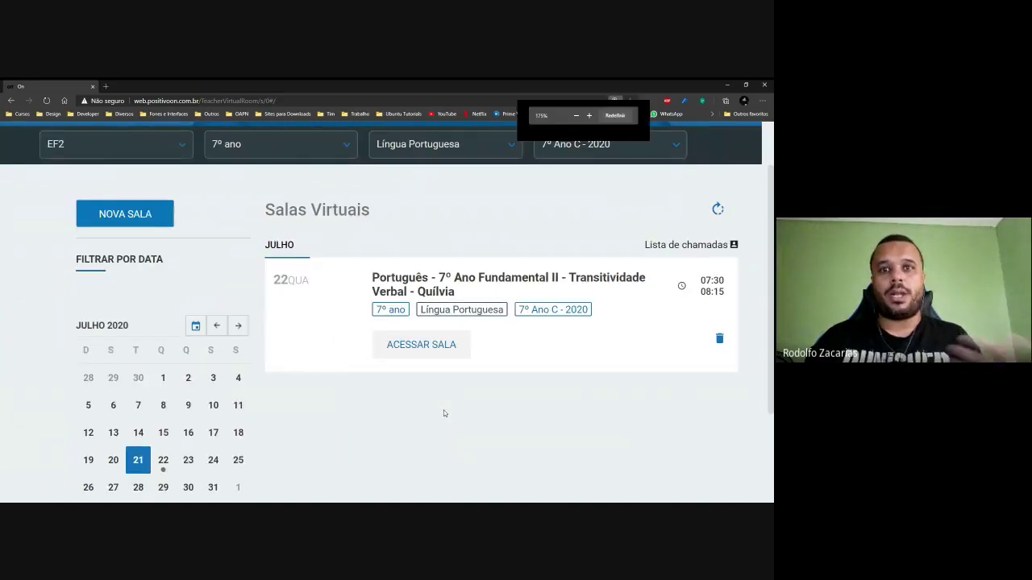
scroll(549, 419, "down", 1)
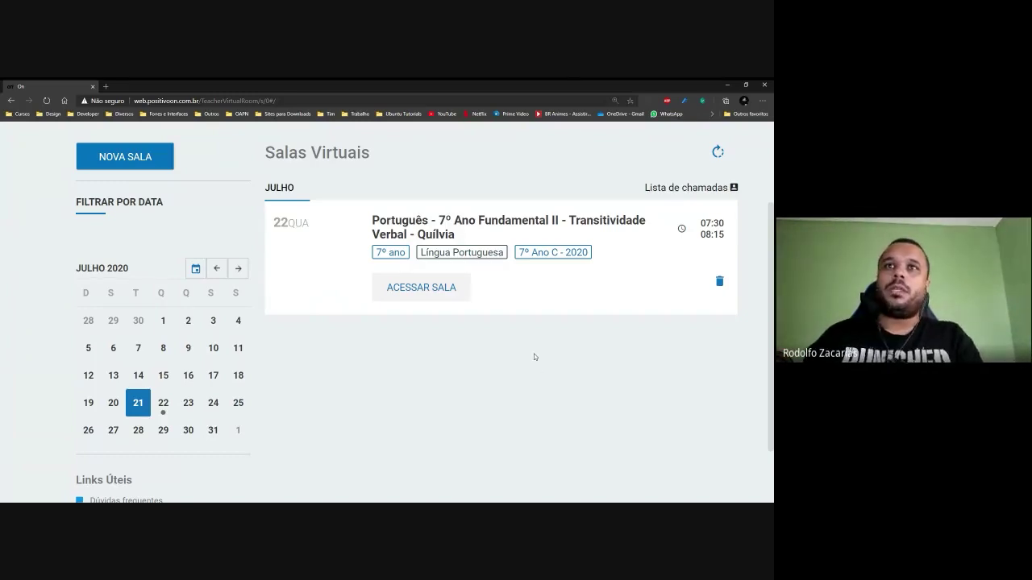
Zoom the Salas Virtuais page out to 150% and return to the filter bar.
scroll(534, 357, "up", 1)
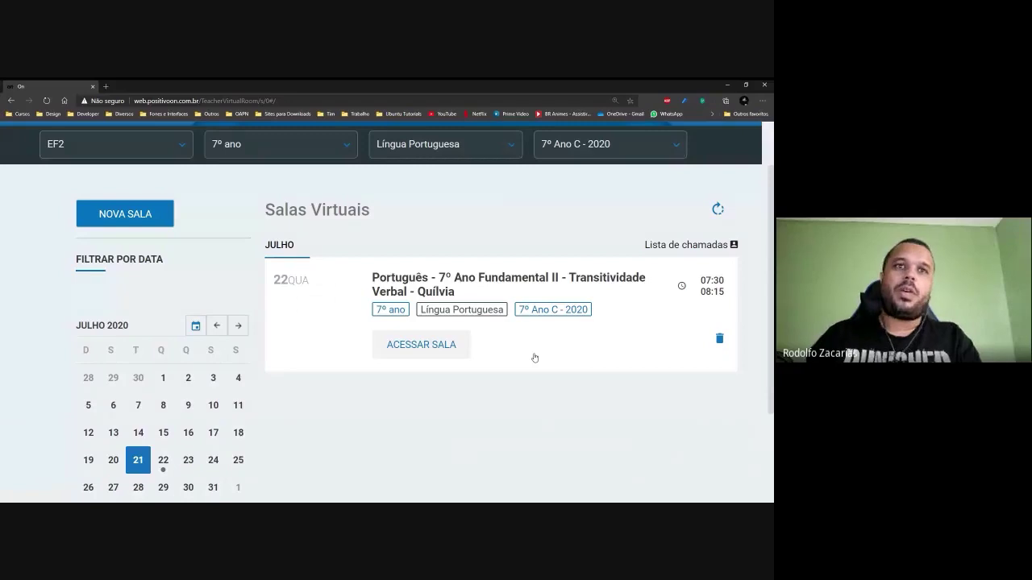
scroll(555, 385, "down", 1)
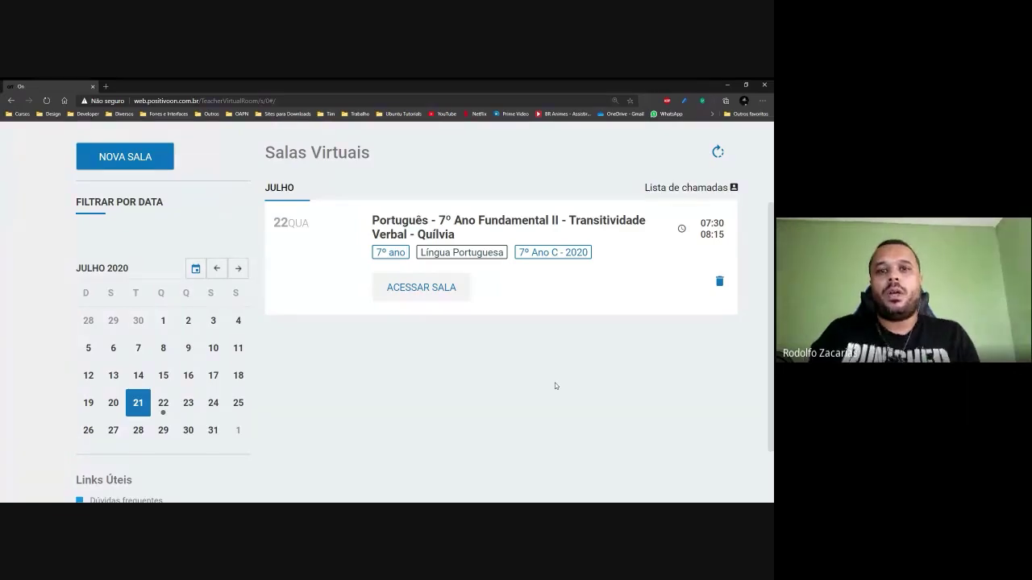
key("ctrl+minus")
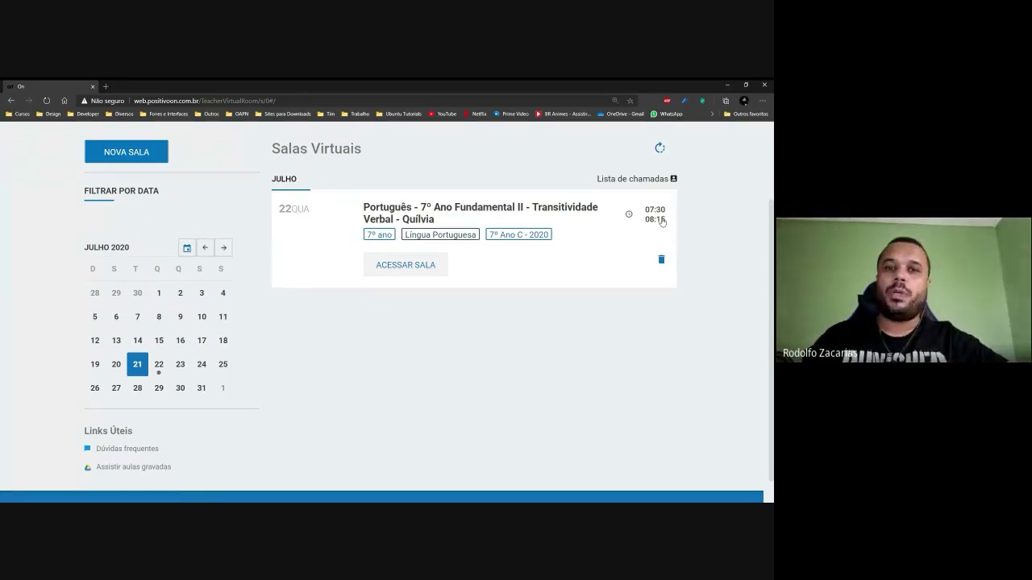
scroll(511, 356, "up", 1)
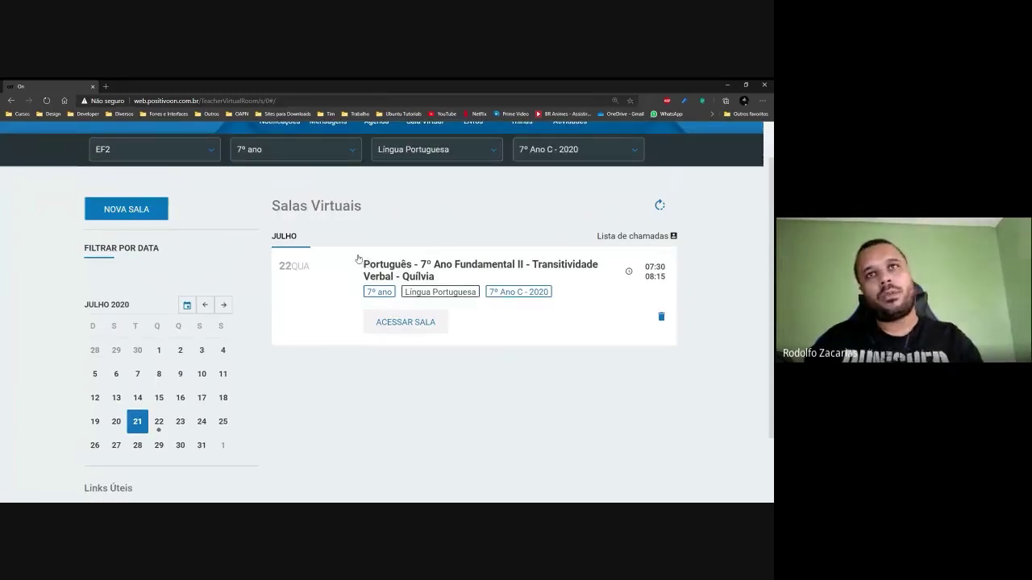
Select the existing Transitividade Verbal room title and start a new room for 7º Ano C - 2020.
left_click_drag(358, 259, 470, 276)
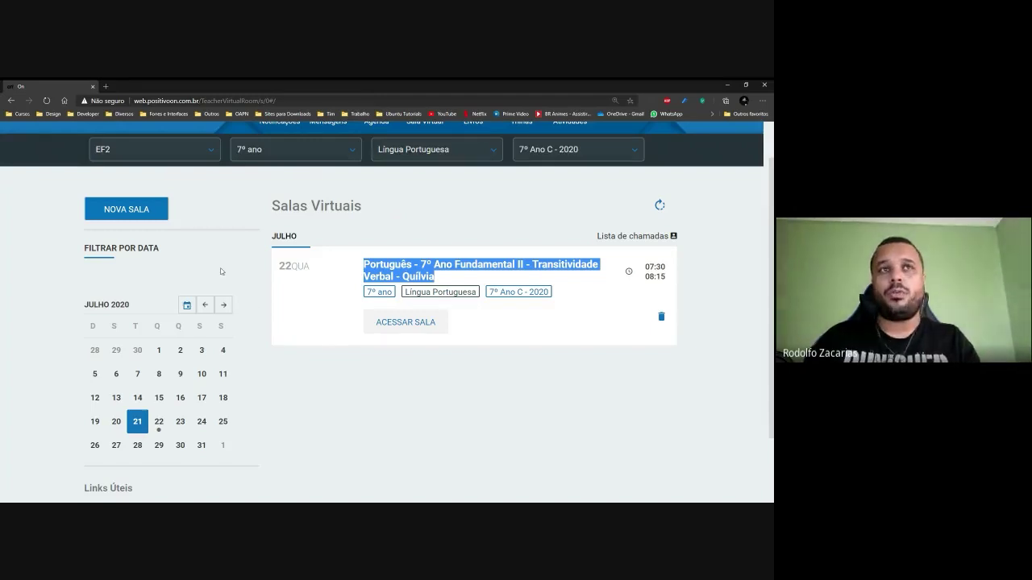
left_click(136, 213)
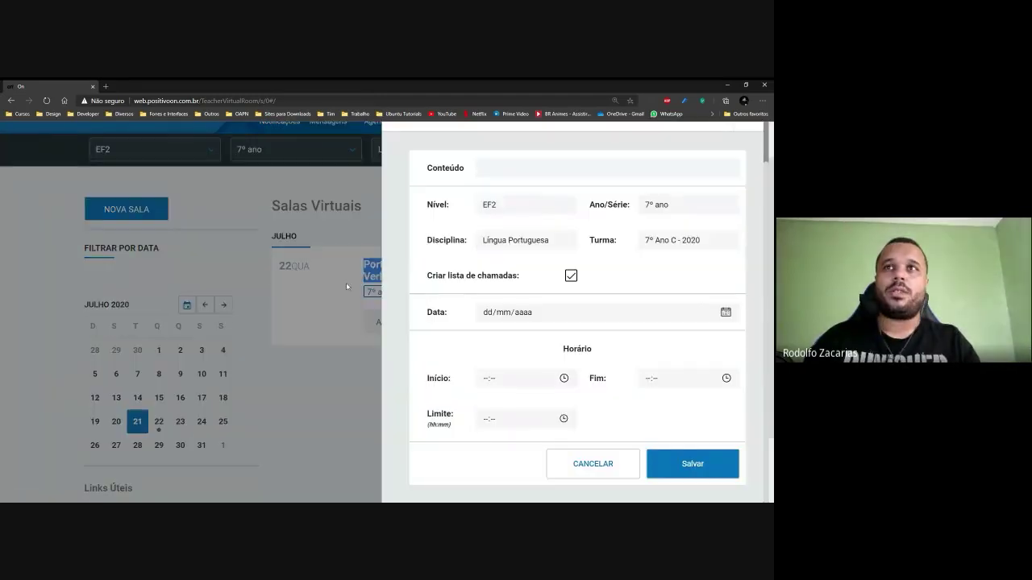
Paste the Transitividade Verbal title into Conteúdo and set the date to 21/07/2020.
left_click(570, 169)
type("Português - 7º Ano Fundamental II - Transitividade Verbal - Quilvia")
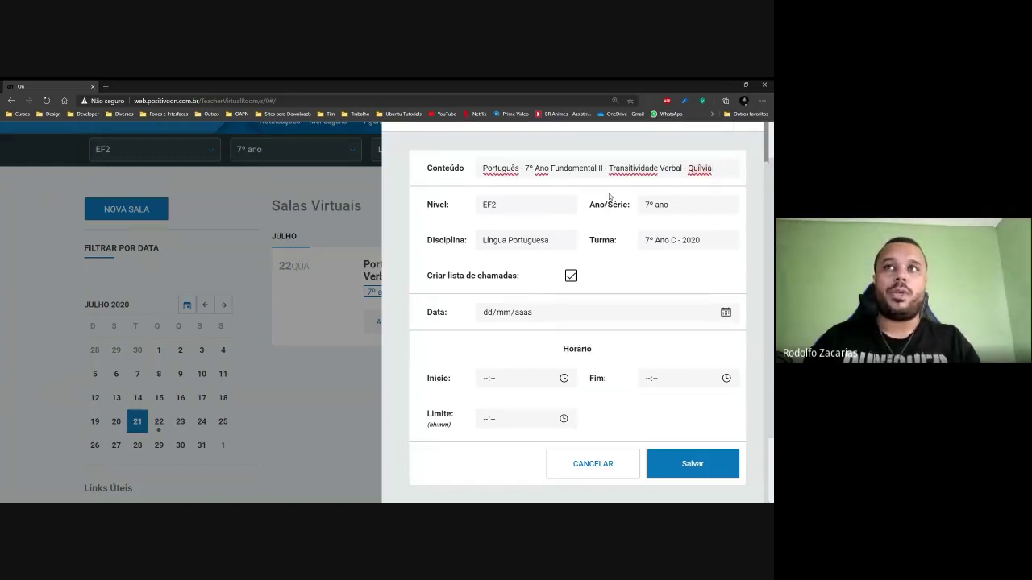
left_click(725, 313)
left_click(585, 481)
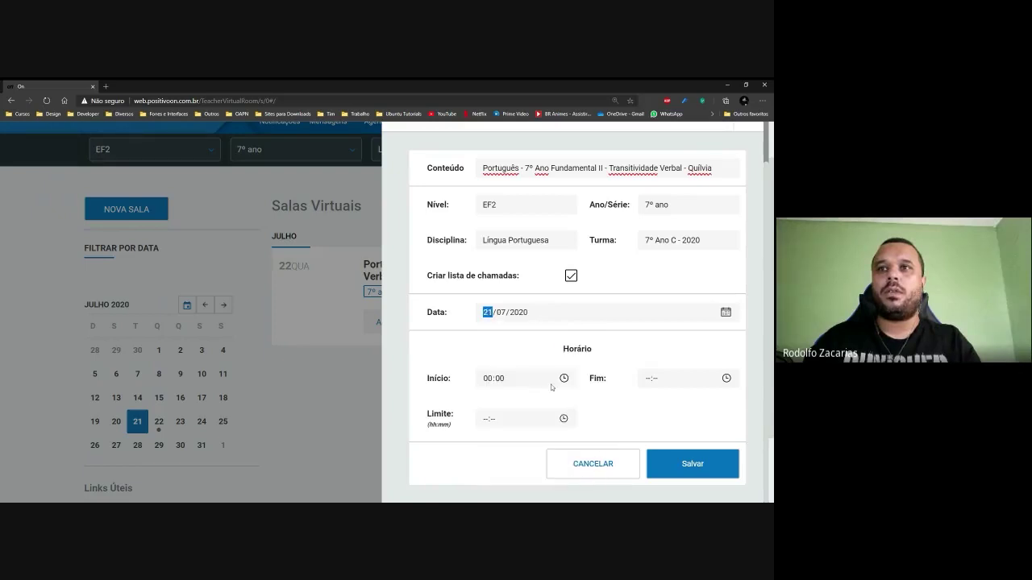
Choose 08 as the start hour in the Início picker.
left_click(486, 381)
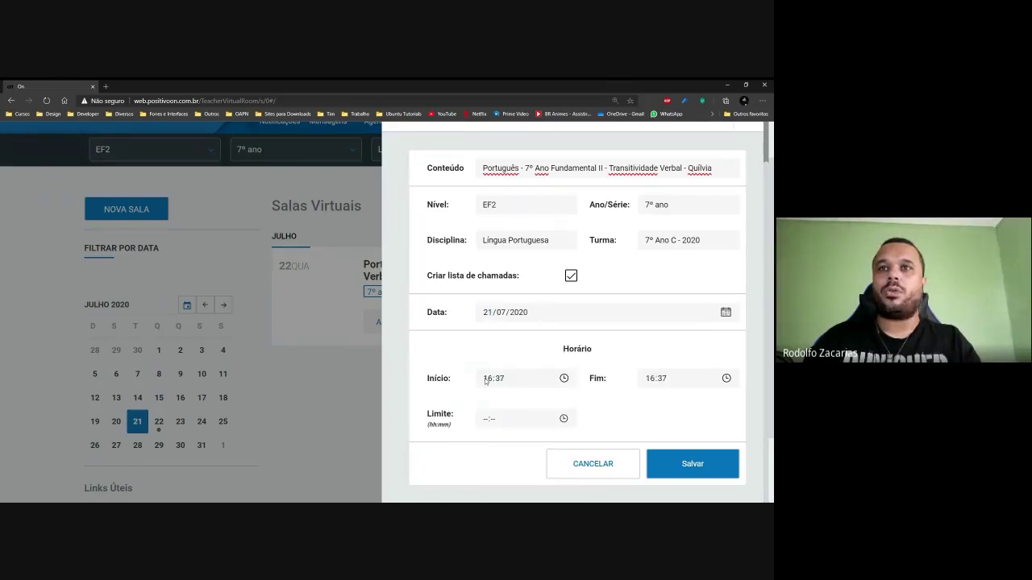
left_click(565, 378)
scroll(509, 303, "up", 5)
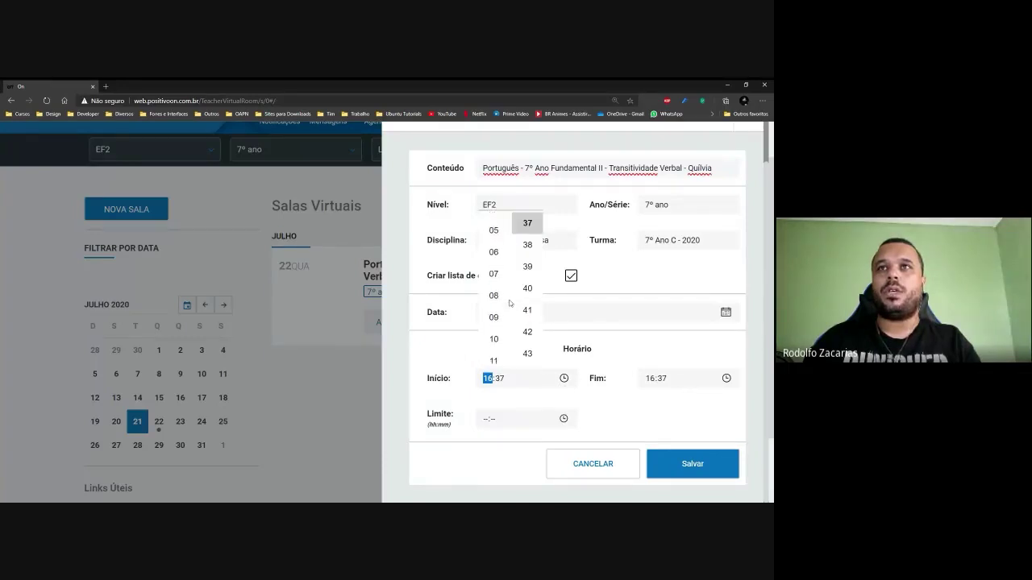
left_click(494, 296)
scroll(519, 296, "up", 3)
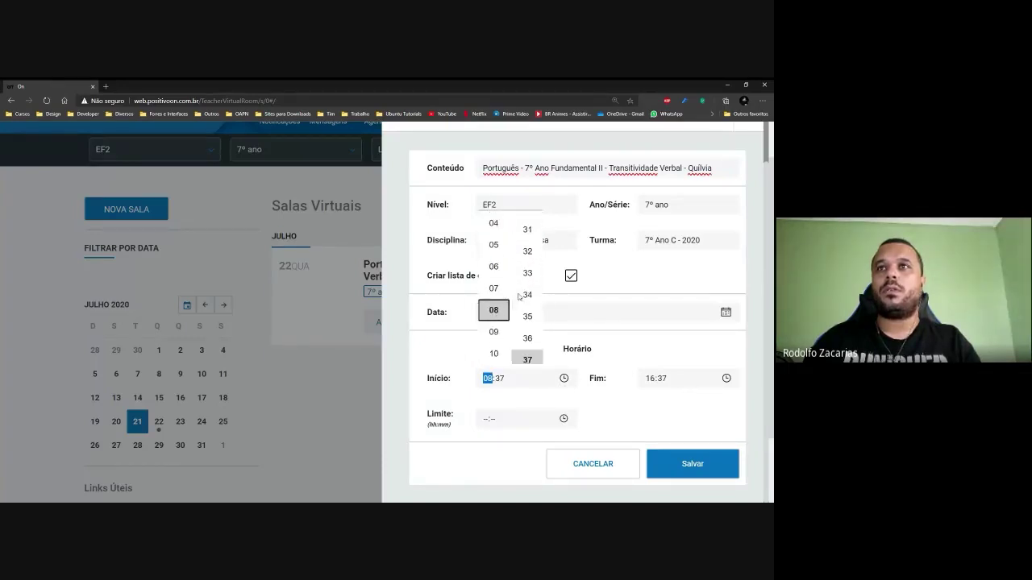
scroll(524, 292, "up", 5)
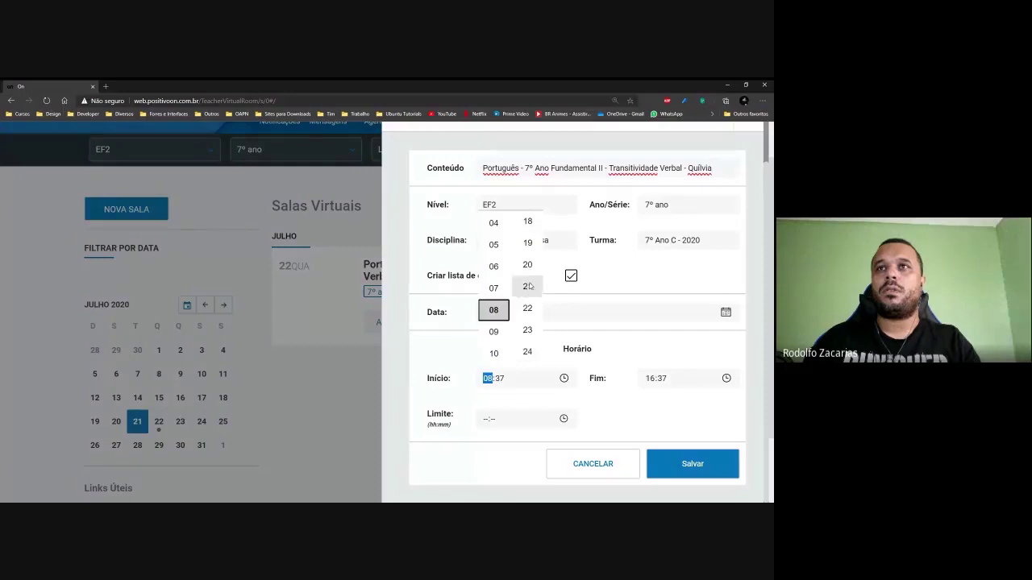
left_click(705, 378)
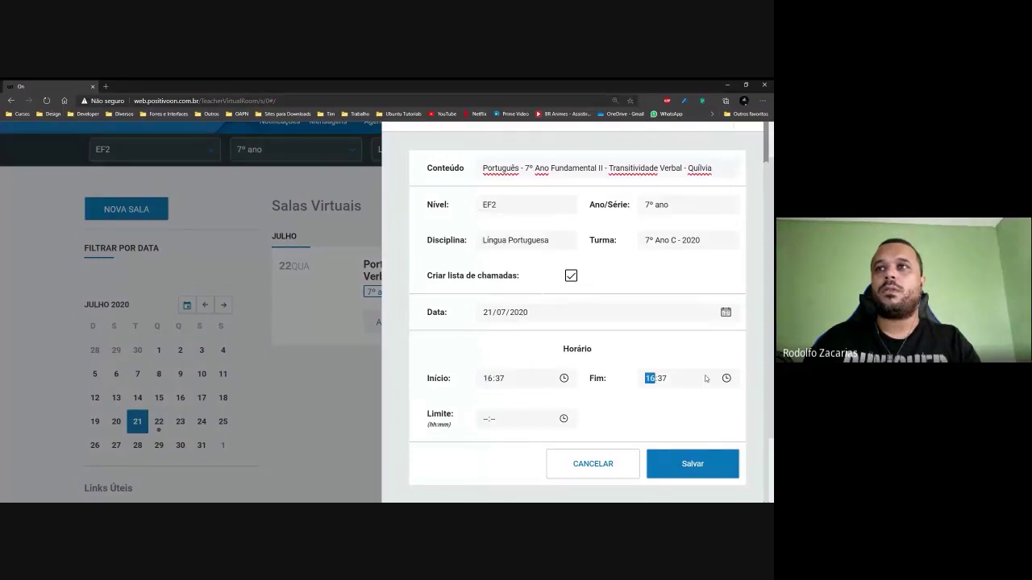
Redo the Início time, setting the start to 08:15.
left_click(487, 379)
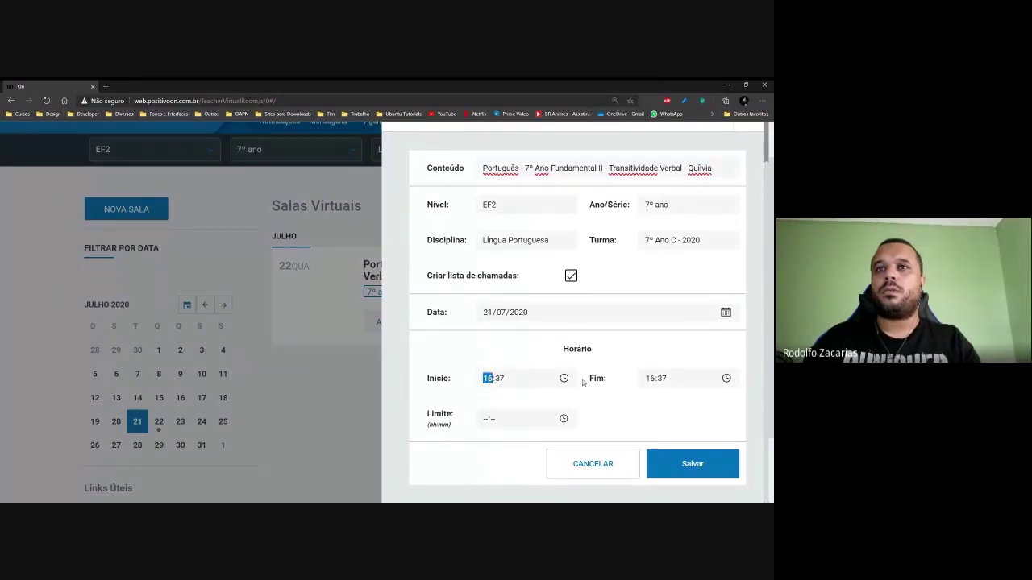
left_click(564, 378)
scroll(495, 303, "up", 5)
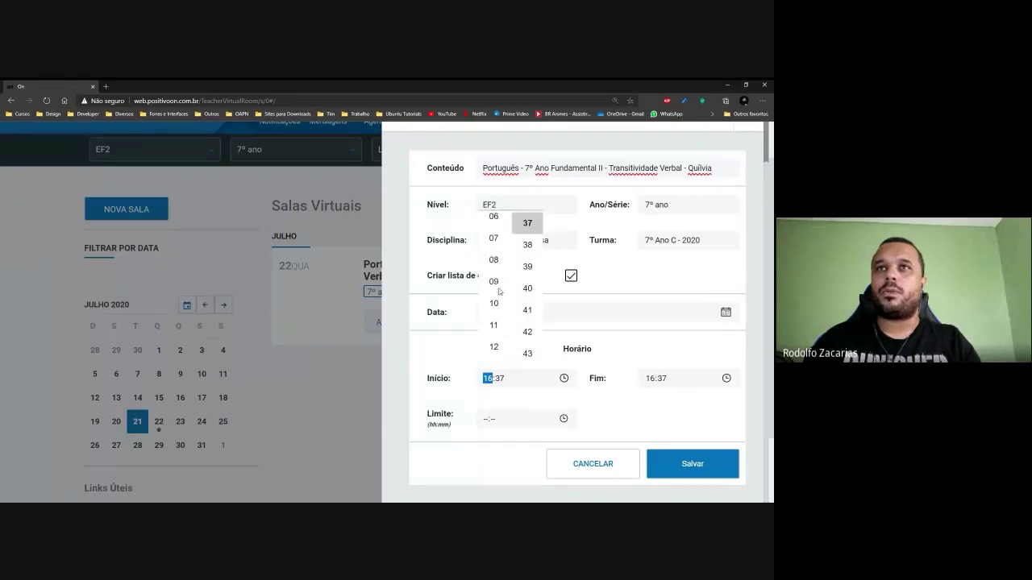
scroll(499, 292, "up", 2)
left_click(494, 299)
scroll(517, 296, "up", 3)
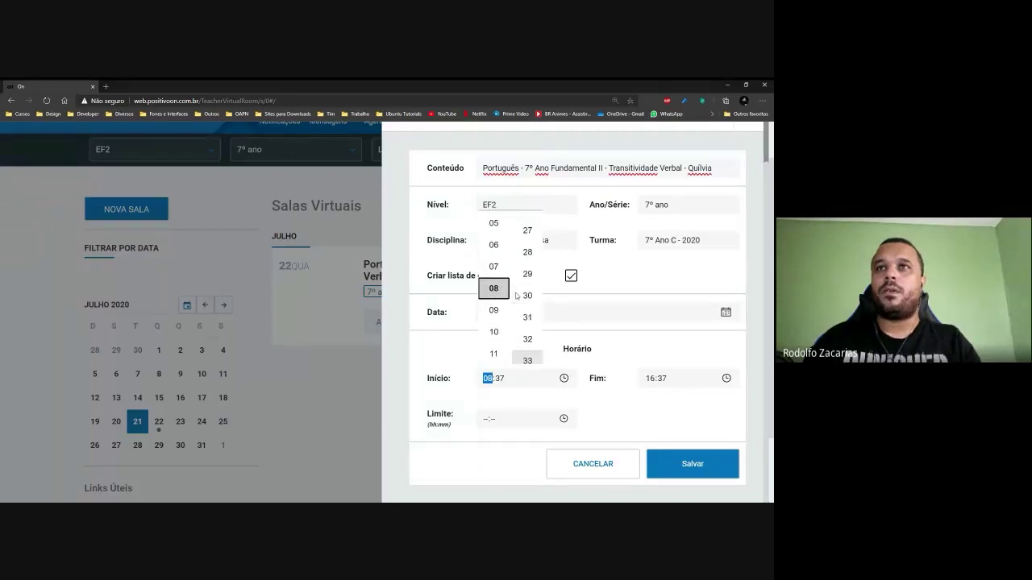
scroll(520, 294, "up", 4)
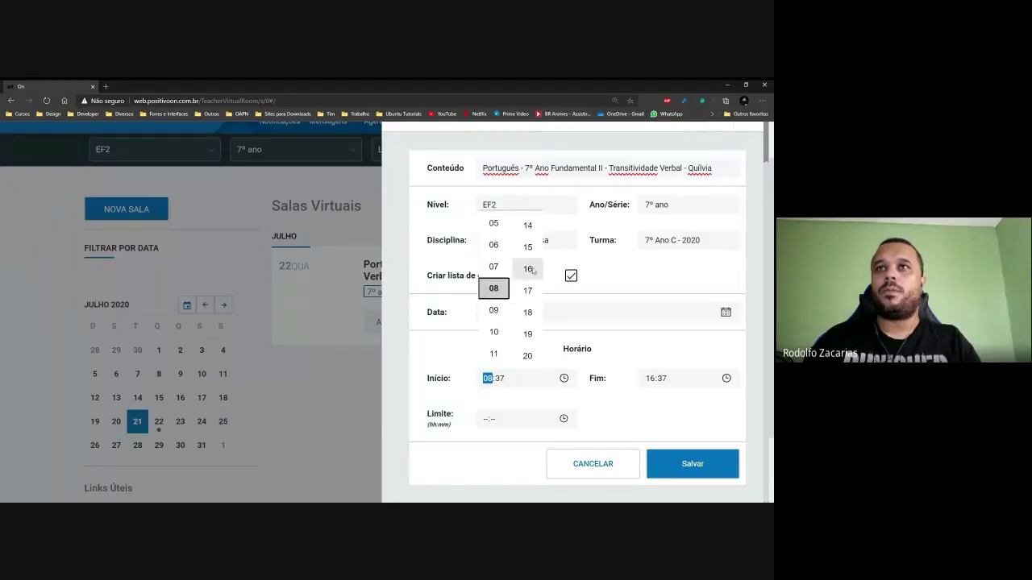
left_click(529, 247)
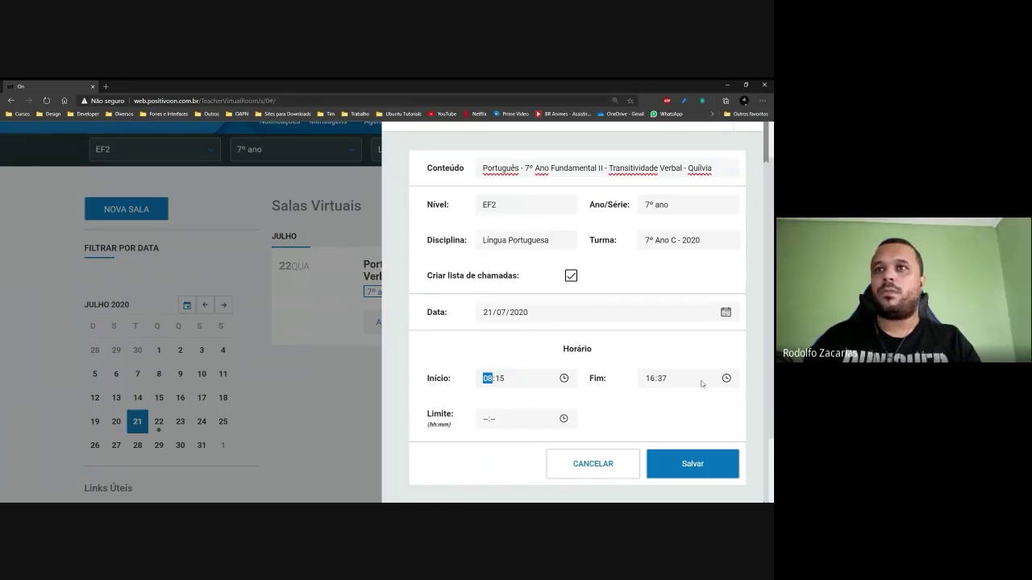
left_click(661, 378)
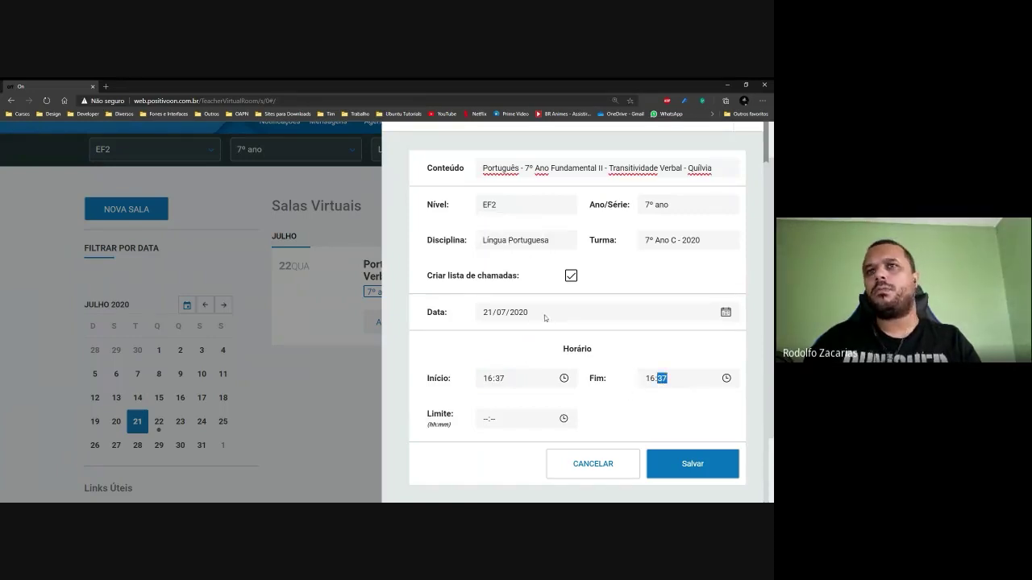
Change the room date to 22/07/2020 and re-set Início to 08:15.
left_click(724, 313)
left_click(525, 427)
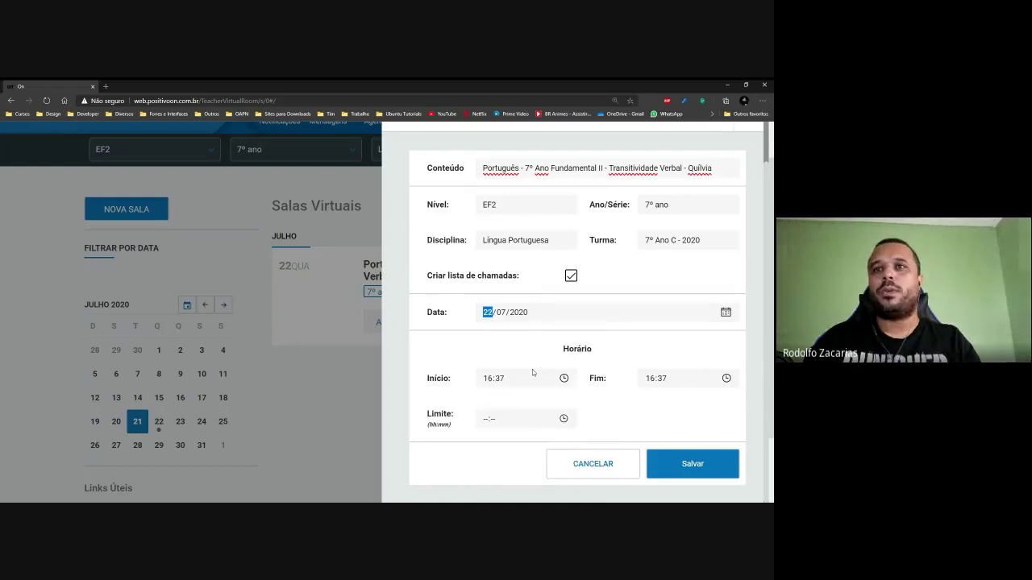
left_click(513, 382)
left_click(563, 378)
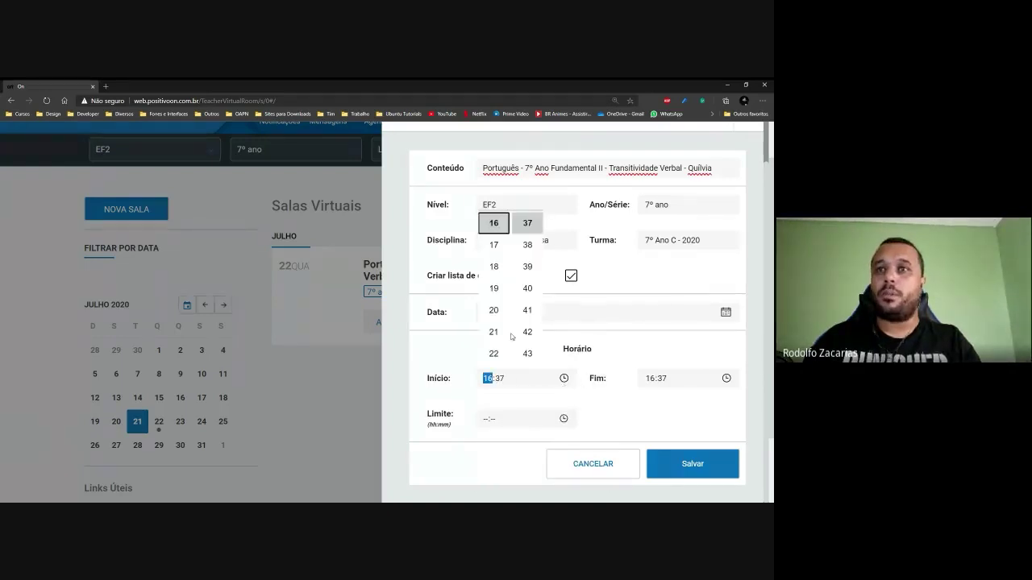
scroll(502, 332, "up", 5)
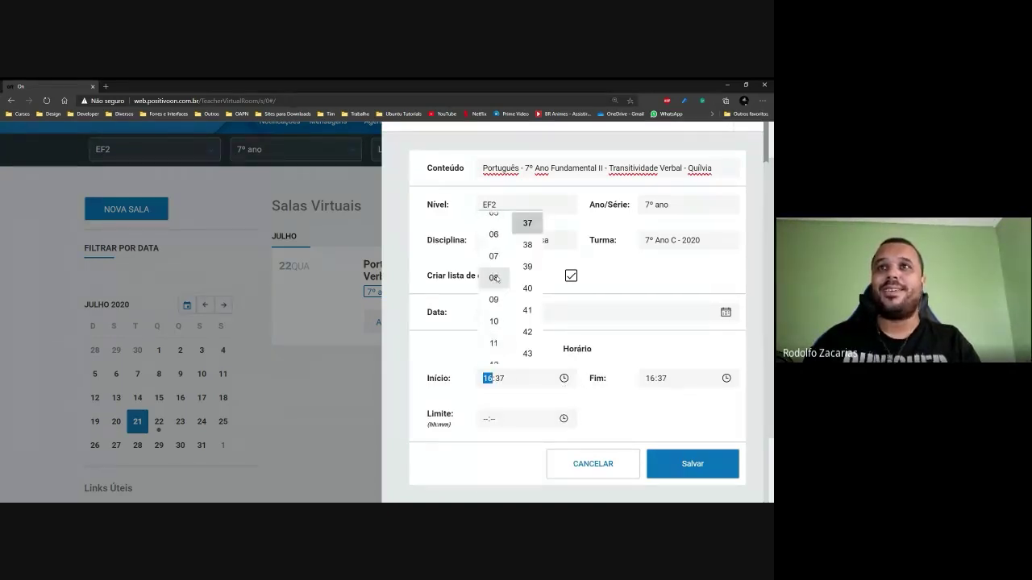
left_click(494, 288)
scroll(525, 302, "up", 5)
scroll(525, 302, "up", 4)
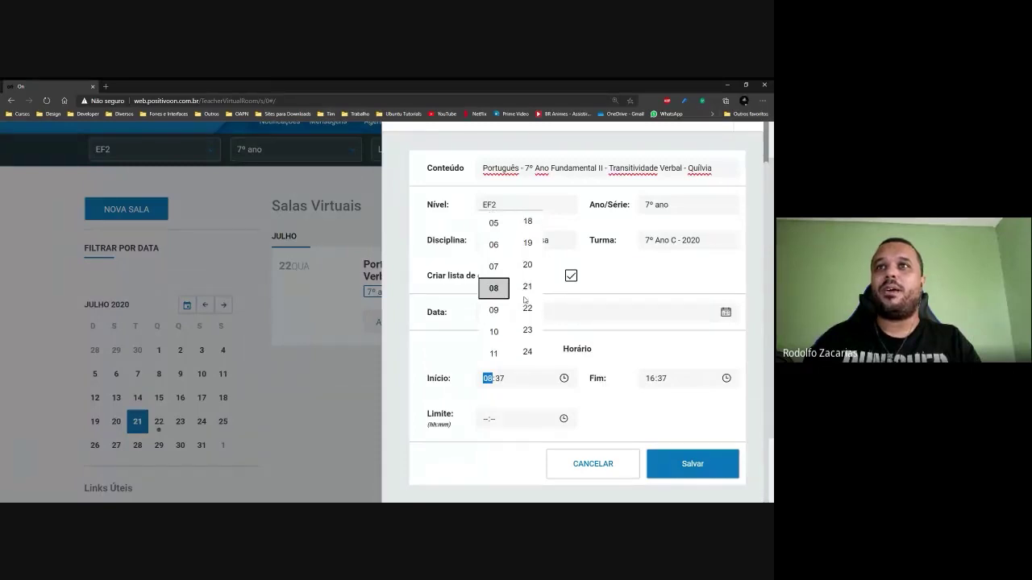
left_click(528, 271)
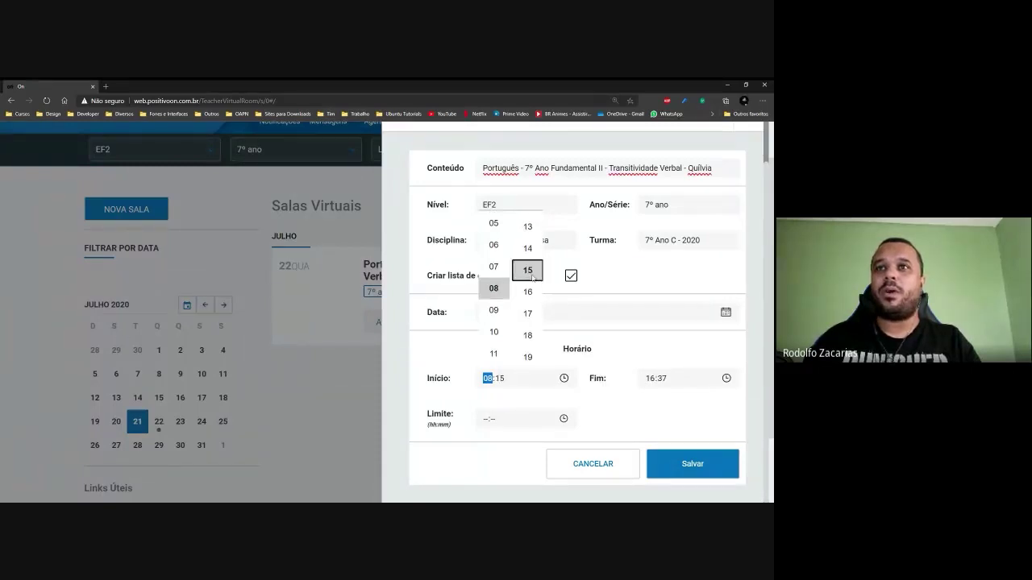
Set Fim to 09:00 and save the 08:15–09:00 Transitividade Verbal room.
left_click(725, 381)
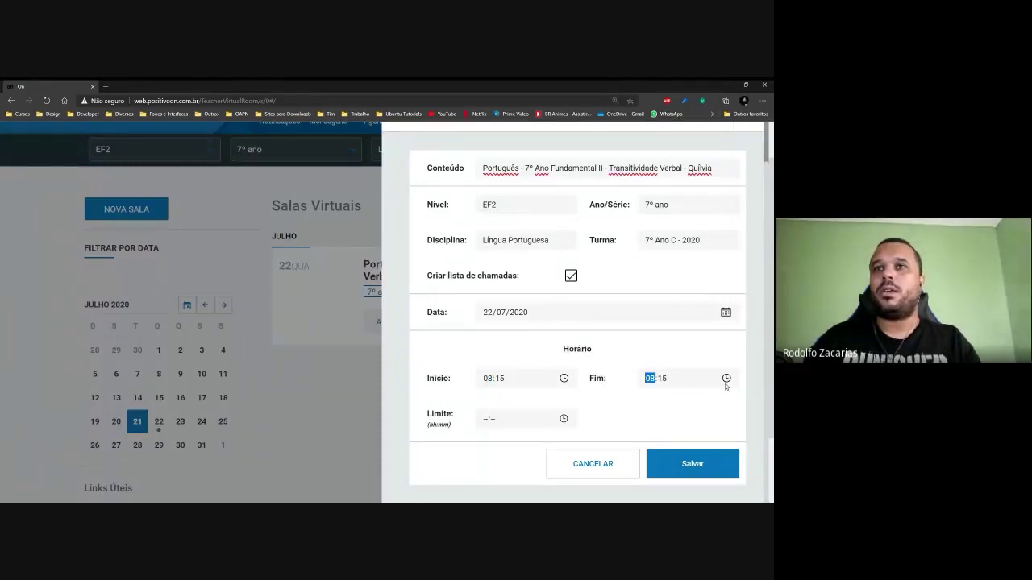
left_click(726, 380)
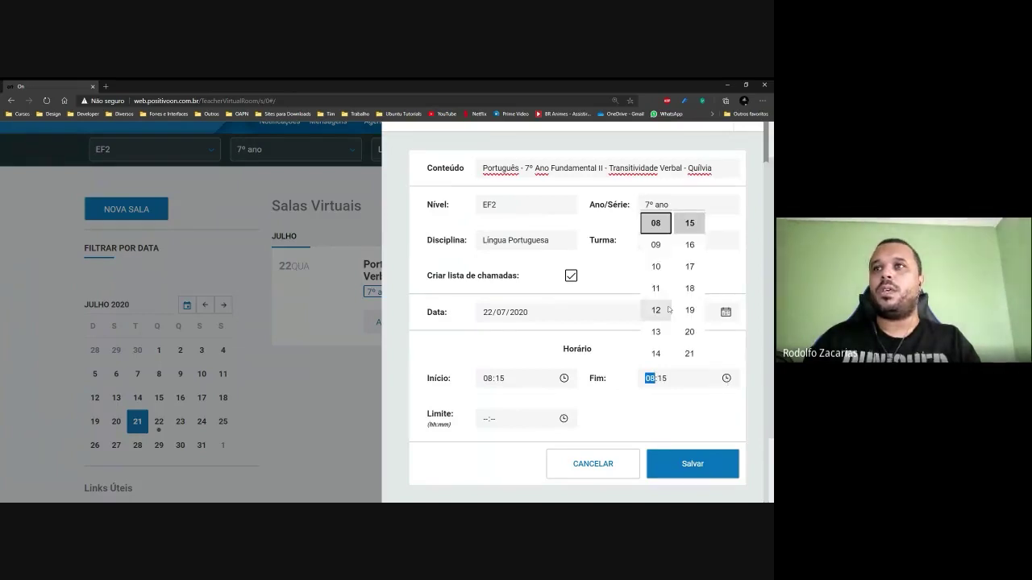
left_click(656, 244)
scroll(686, 296, "up", 6)
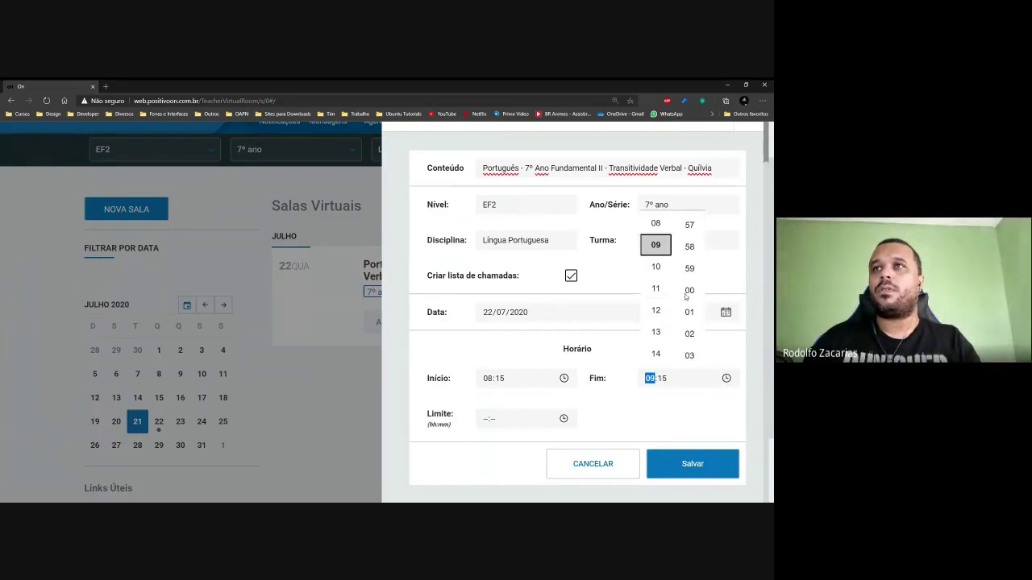
scroll(689, 306, "up", 1)
left_click(692, 335)
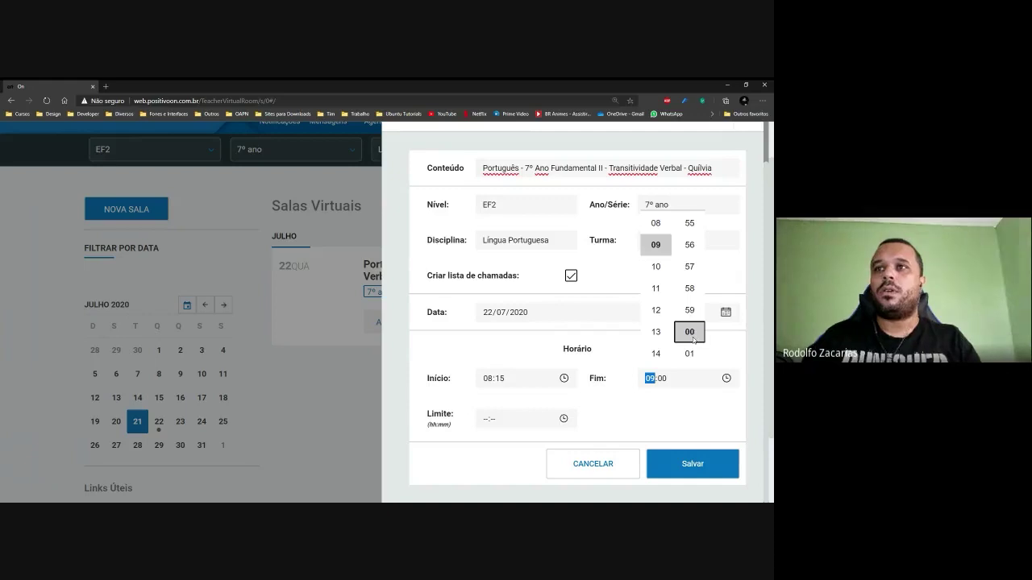
scroll(620, 355, "down", 1)
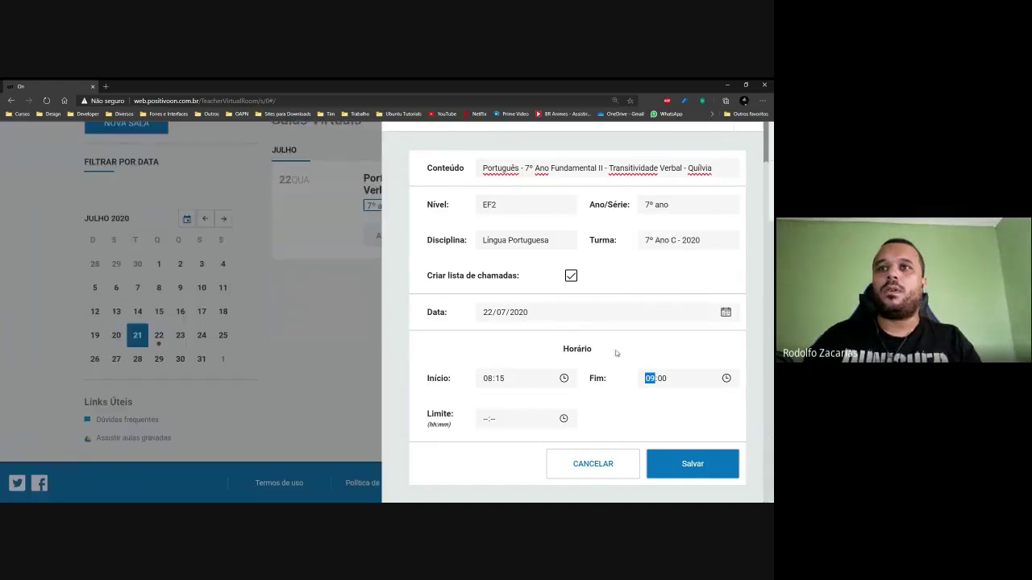
left_click(669, 463)
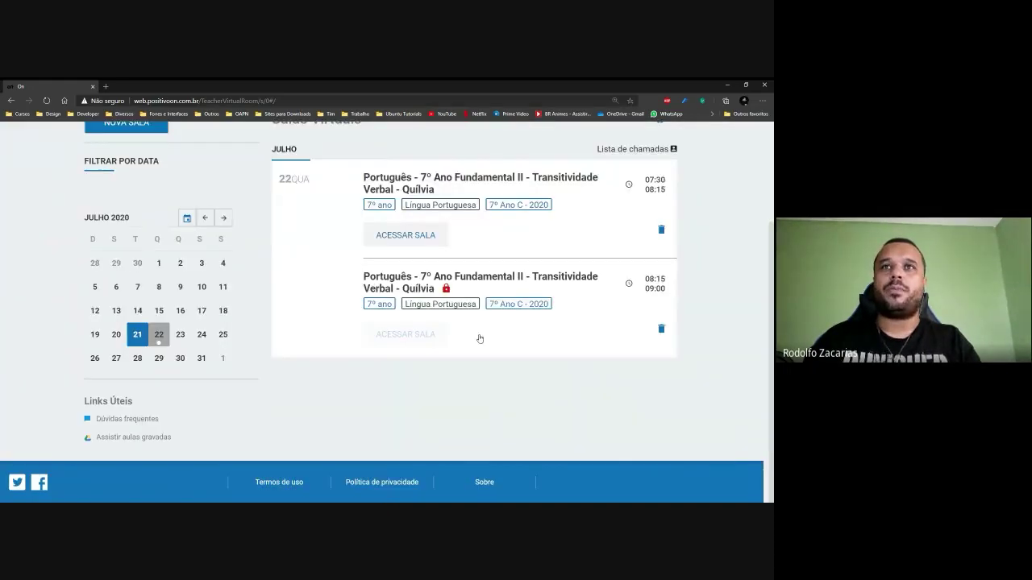
scroll(702, 311, "up", 3)
scroll(703, 290, "down", 1)
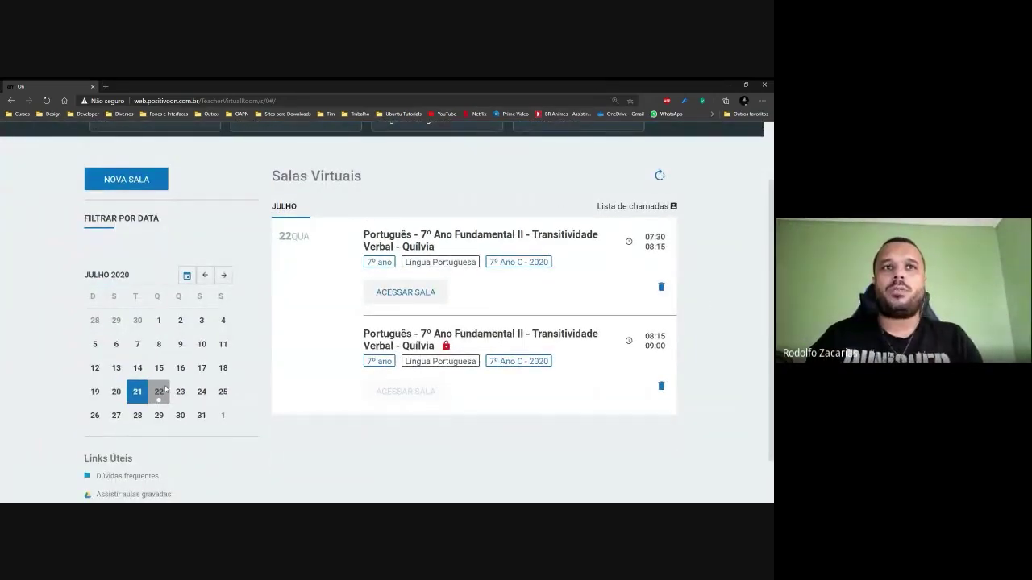
left_click(134, 391)
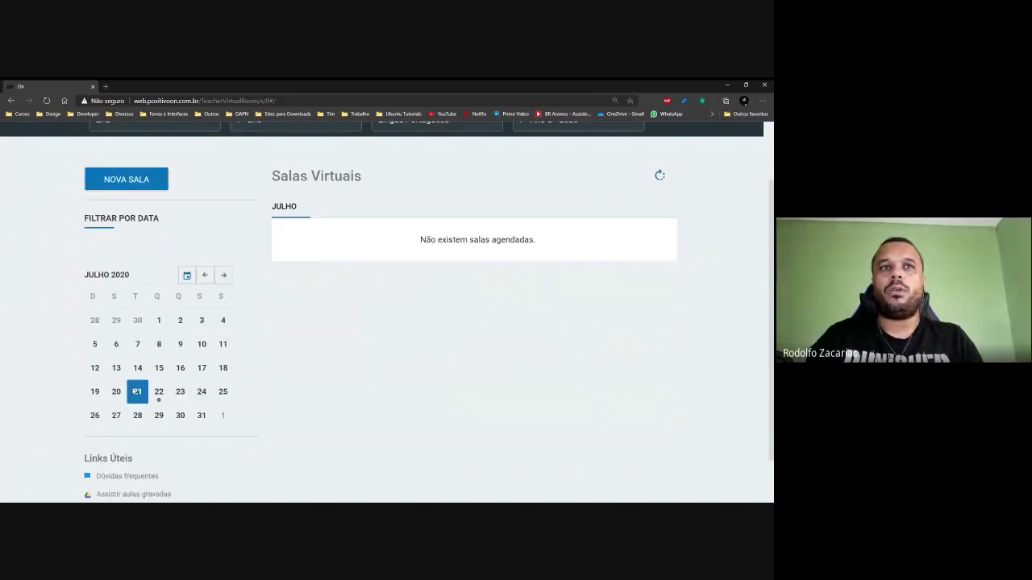
scroll(129, 402, "up", 4)
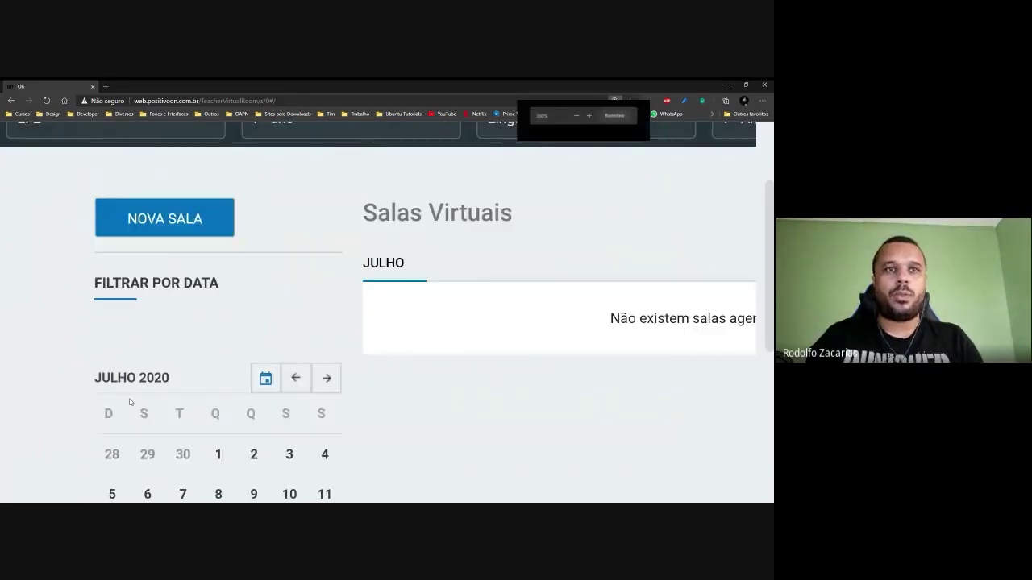
scroll(129, 402, "up", 1)
scroll(401, 384, "down", 2)
scroll(502, 364, "right", 3)
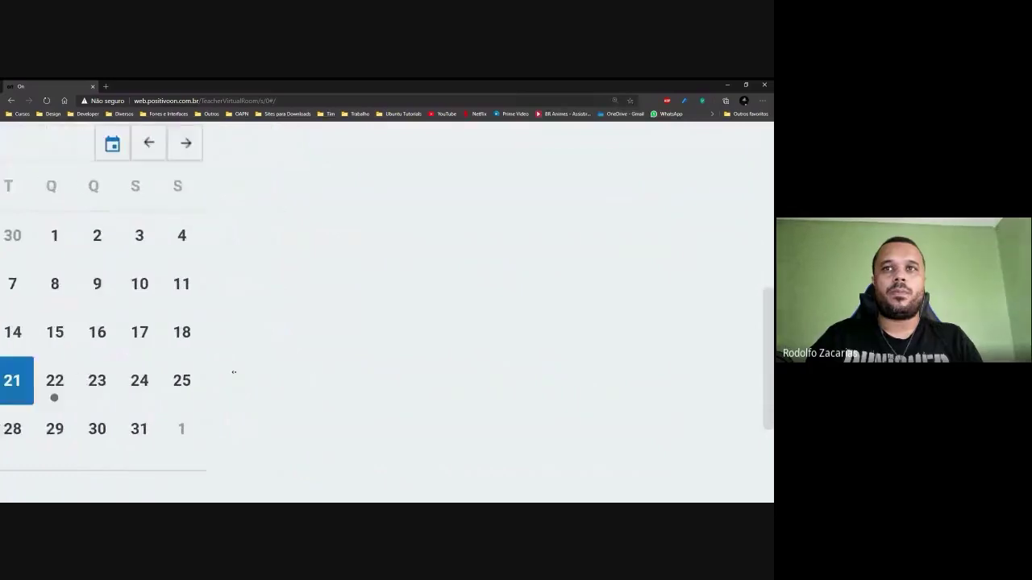
scroll(234, 372, "left", 2)
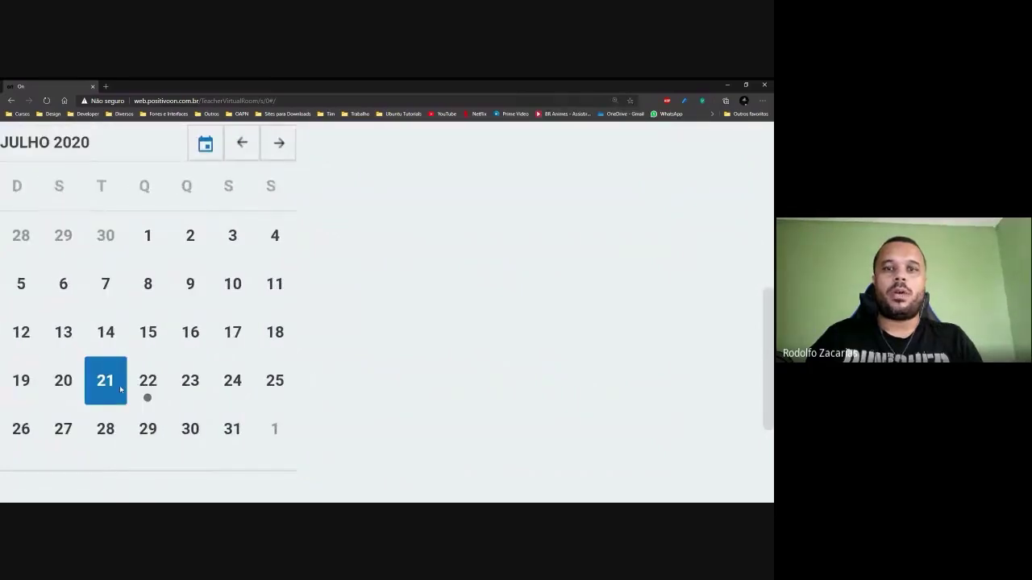
left_click(143, 337)
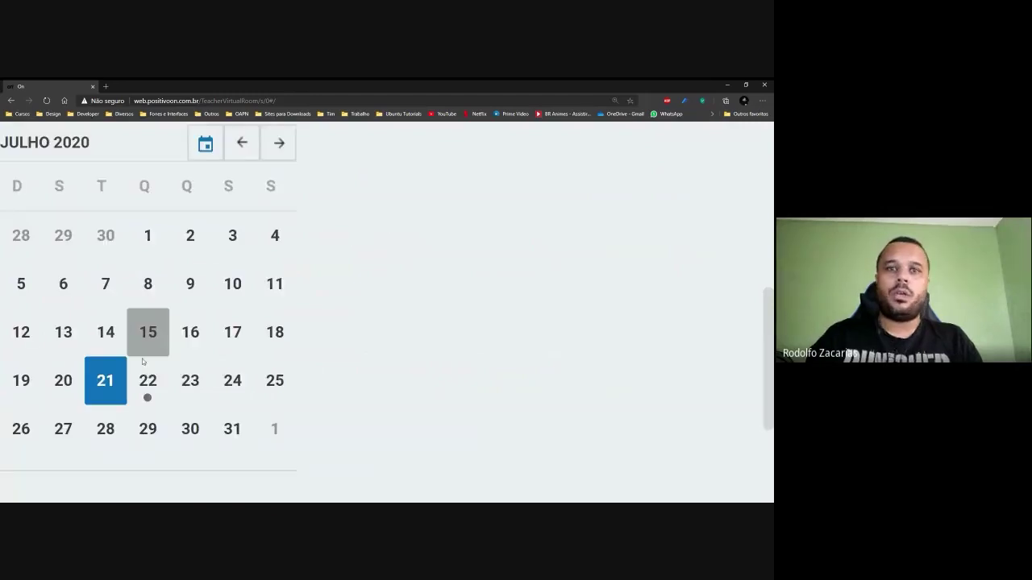
left_click(147, 398)
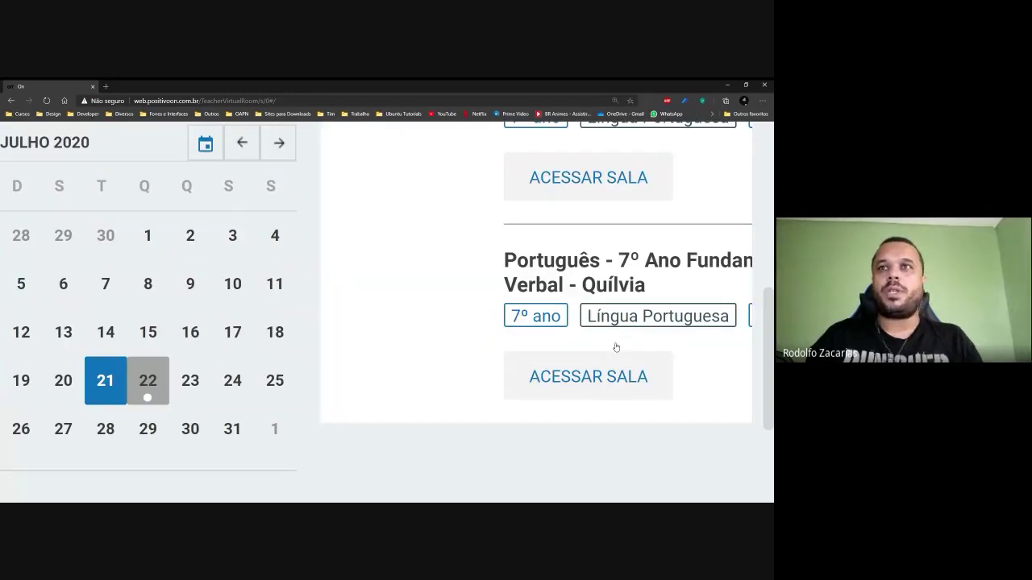
key("ctrl+minus")
key("ctrl+minus")
key("ctrl+minus")
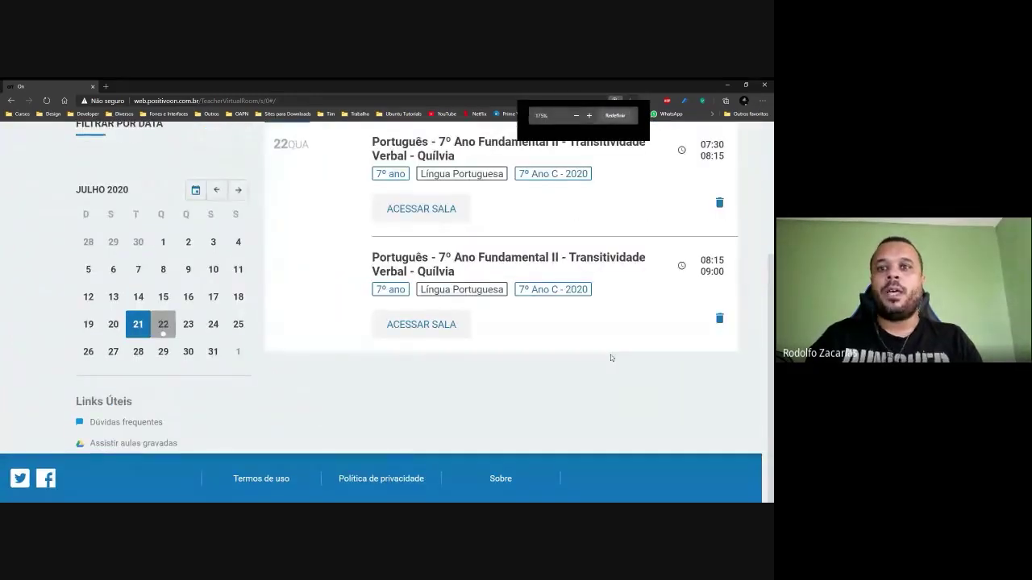
scroll(612, 358, "up", 2)
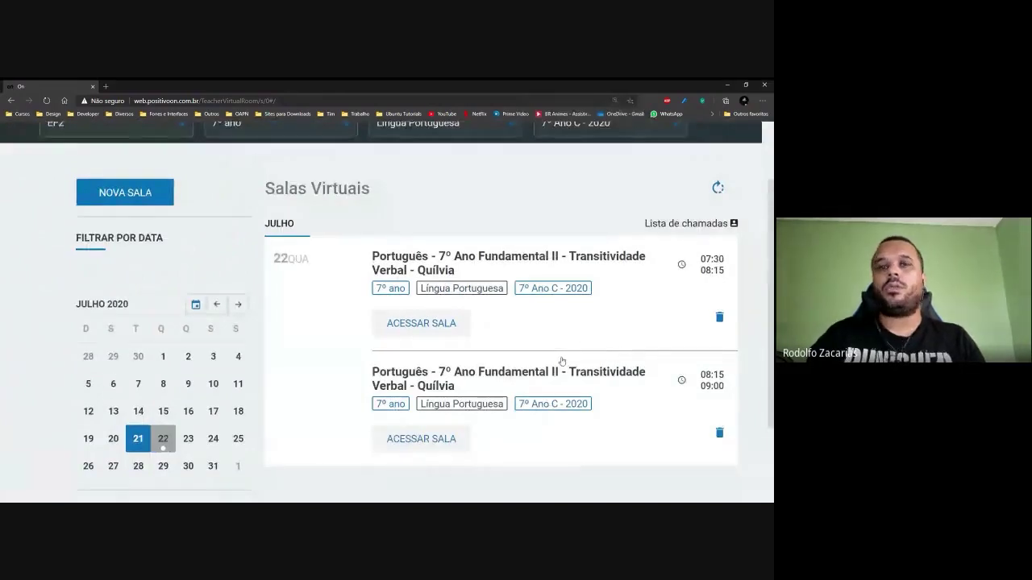
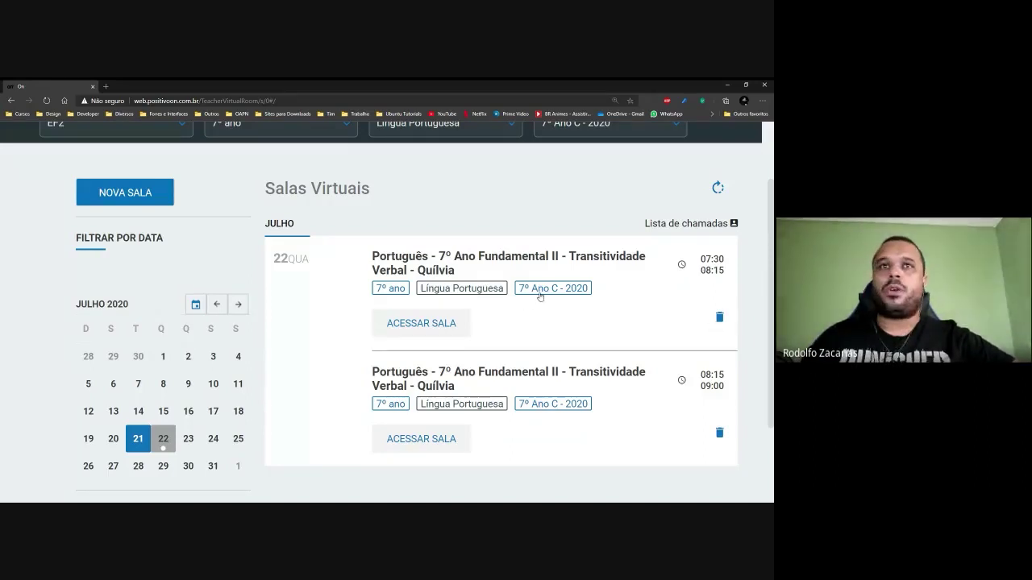
Scroll through the virtual rooms list and the Filtrar por data calendar.
scroll(540, 297, "down", 2)
scroll(540, 297, "down", 2)
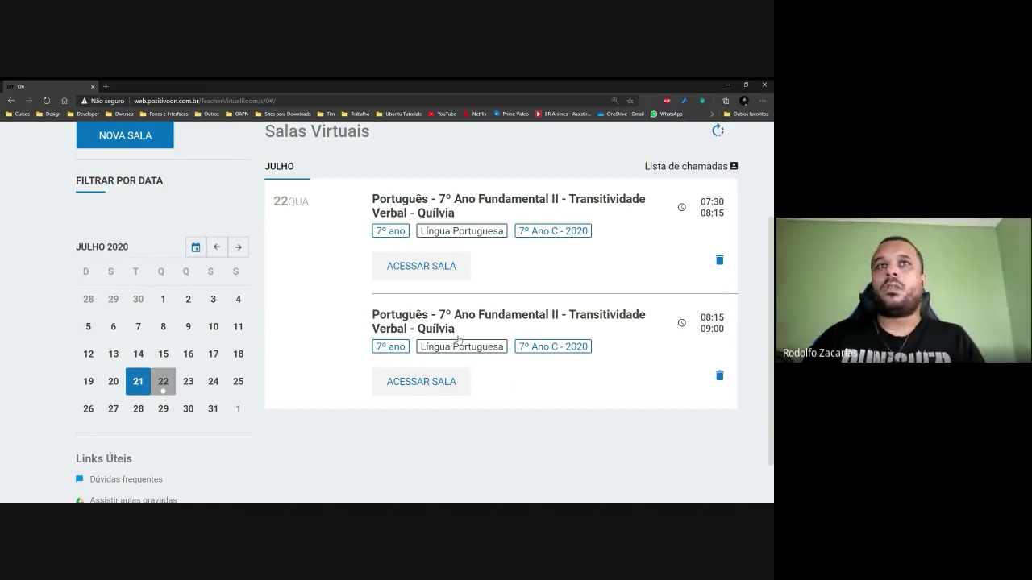
scroll(492, 322, "up", 1)
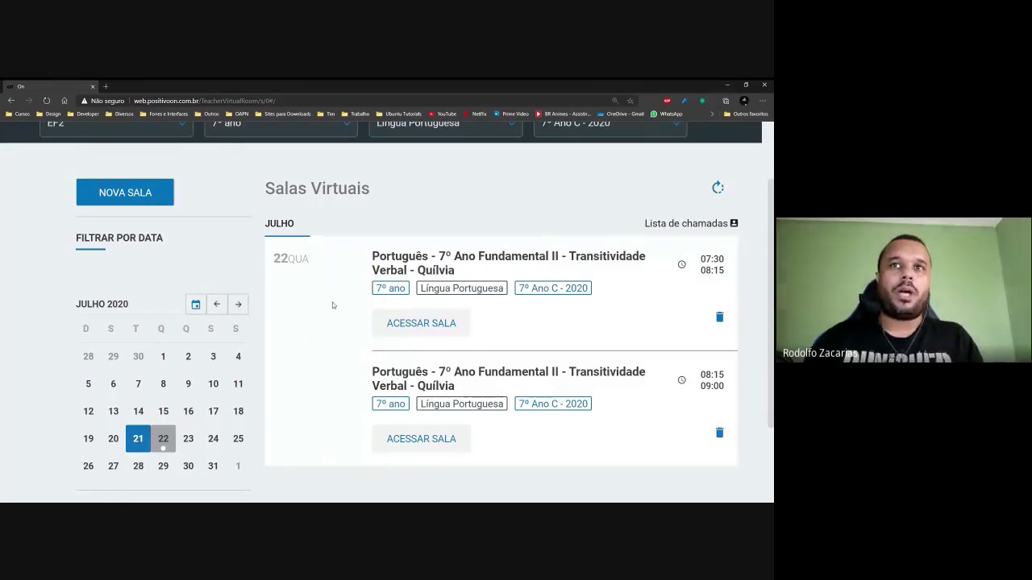
scroll(242, 347, "down", 1)
Select 21 July in the calendar, zoom out, and open a new room form for 21/07/2020.
left_click(145, 384)
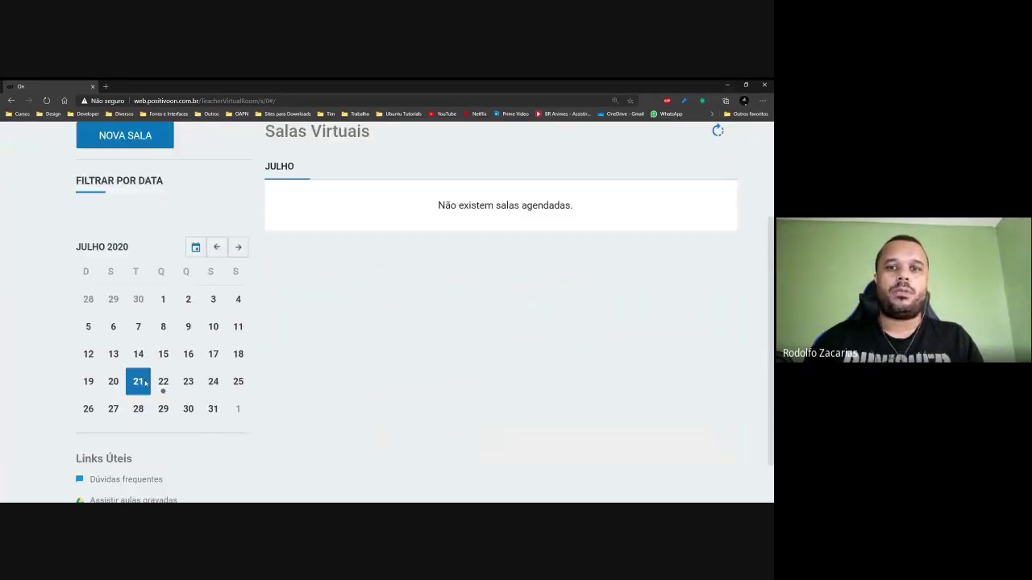
key("ctrl+minus")
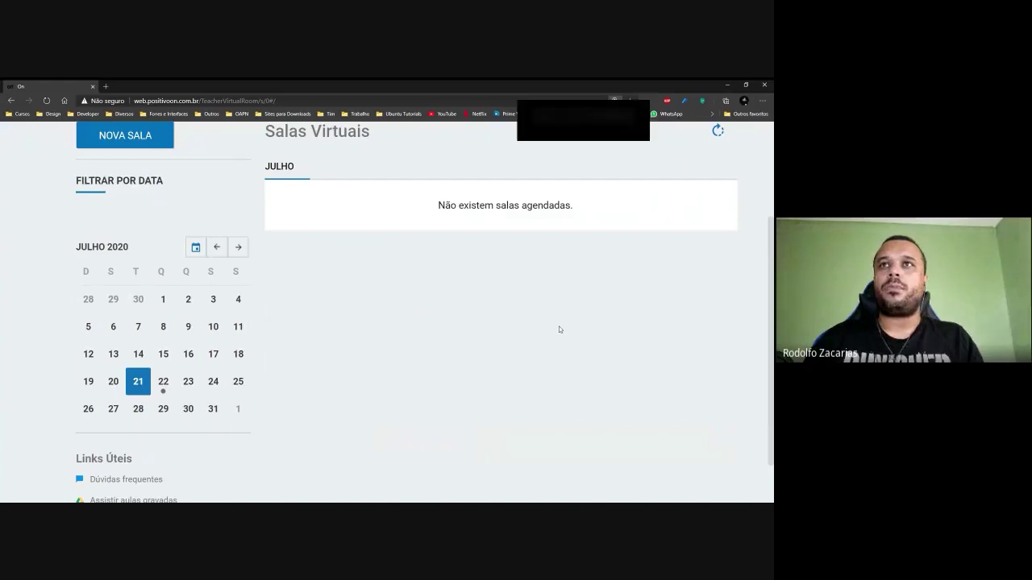
left_click(169, 233)
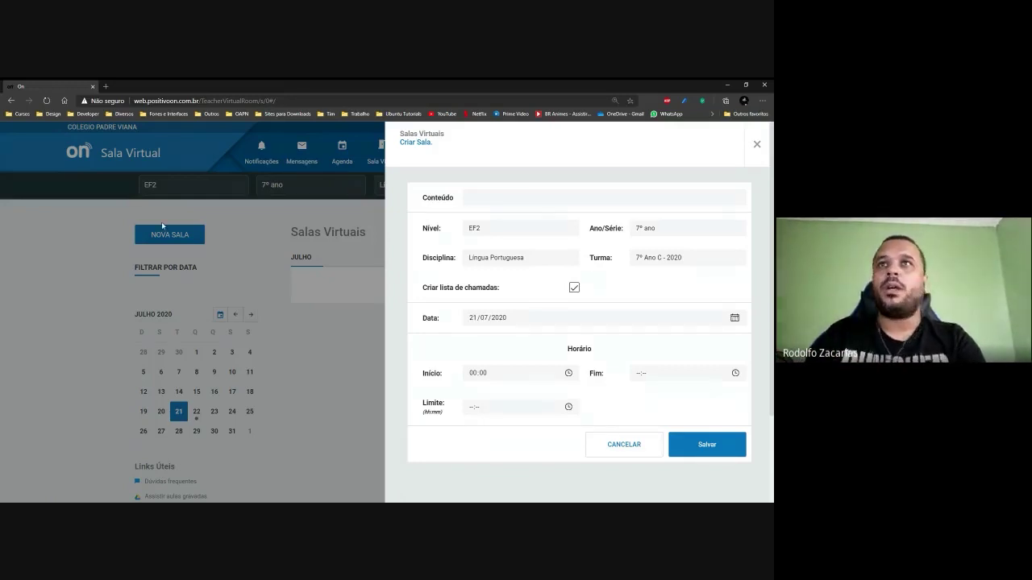
Title the room 'Teste' and set its start time to 16:43.
left_click(464, 200)
type("Teste")
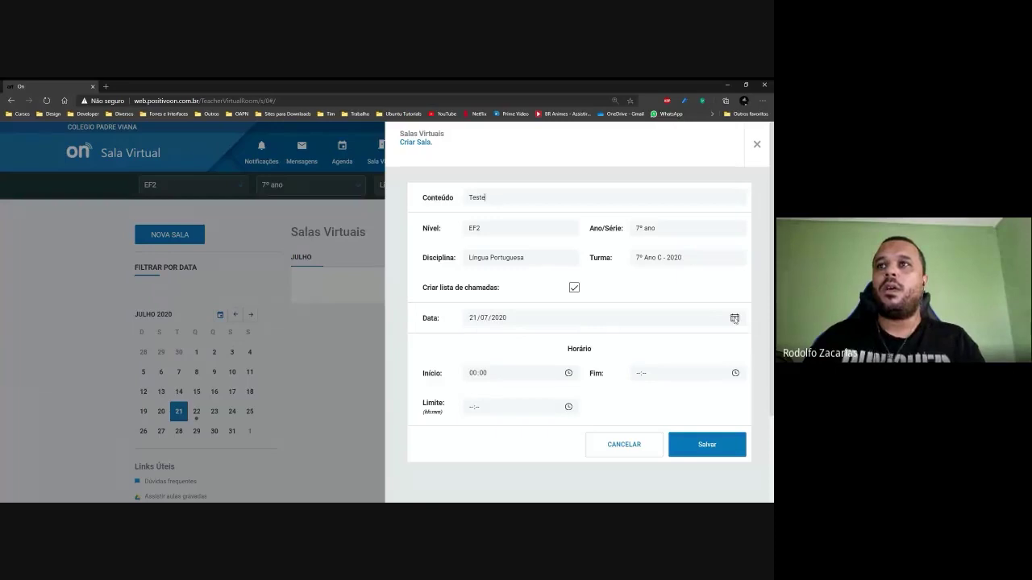
left_click(569, 374)
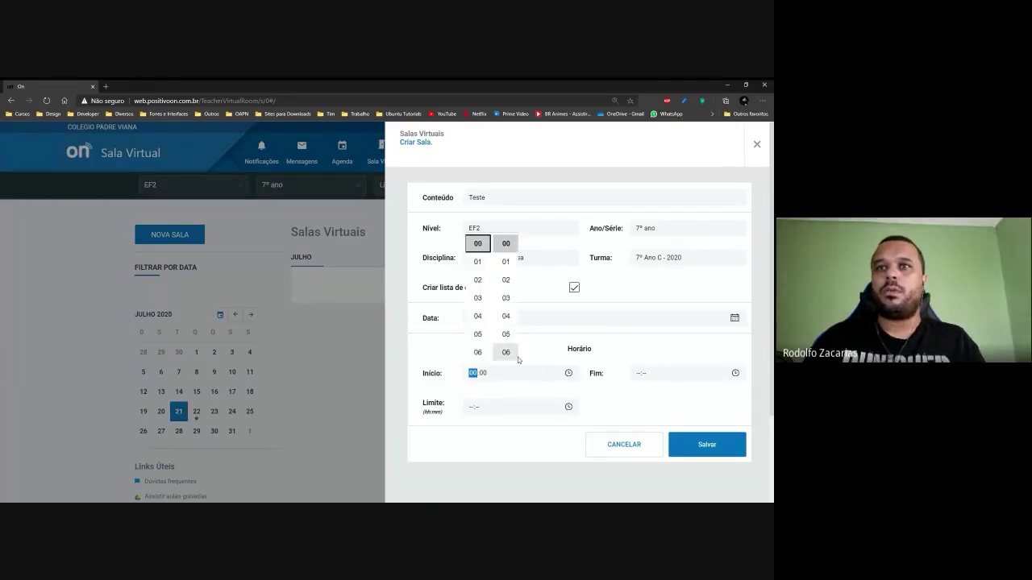
scroll(489, 335, "down", 5)
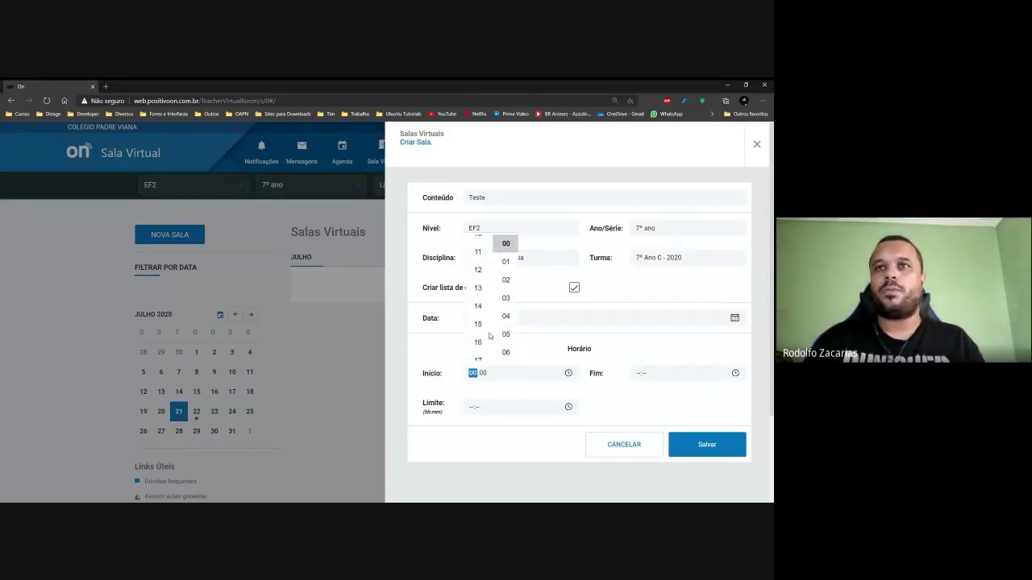
left_click(477, 284)
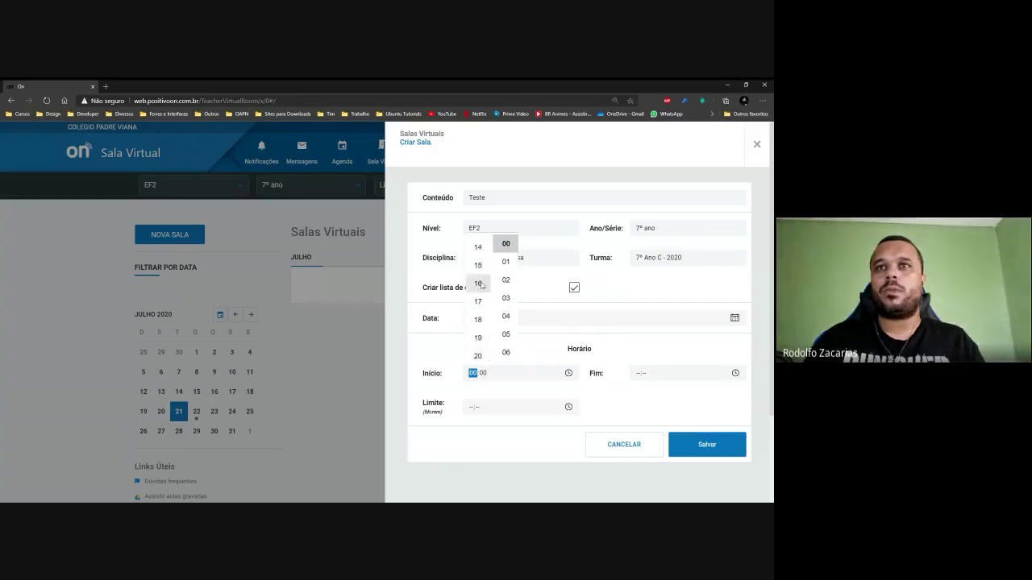
scroll(497, 300, "down", 10)
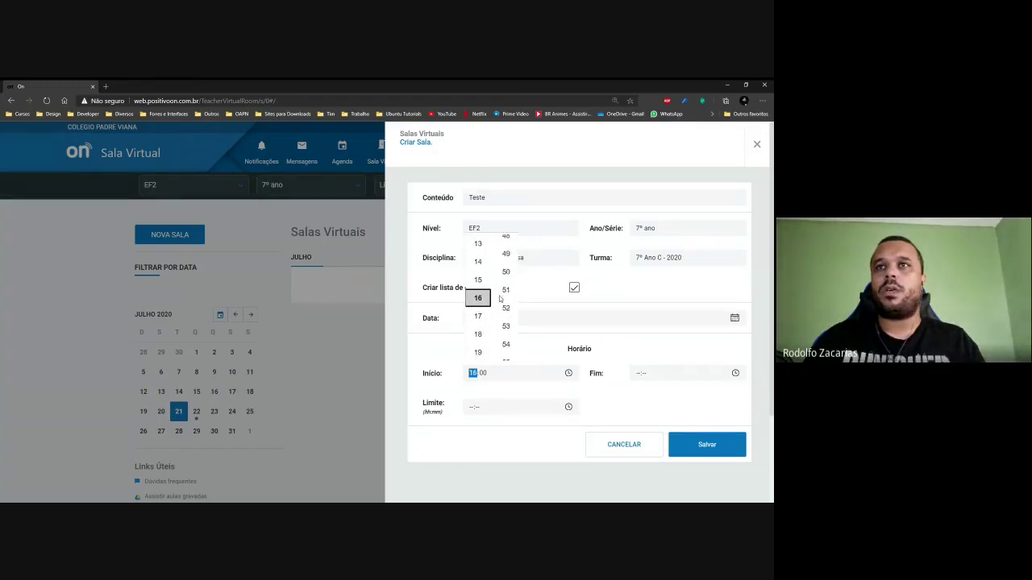
left_click(505, 243)
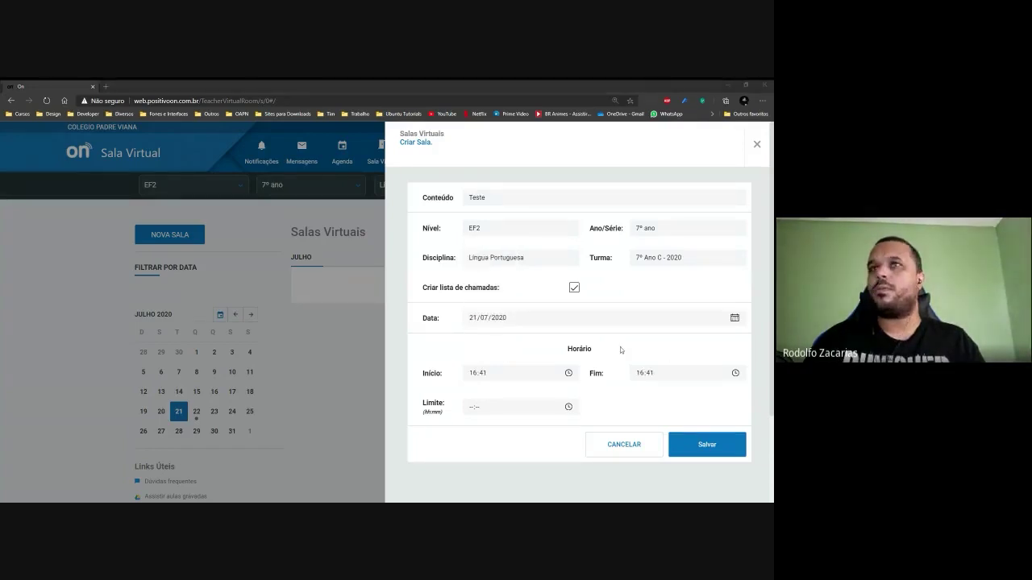
left_click(569, 373)
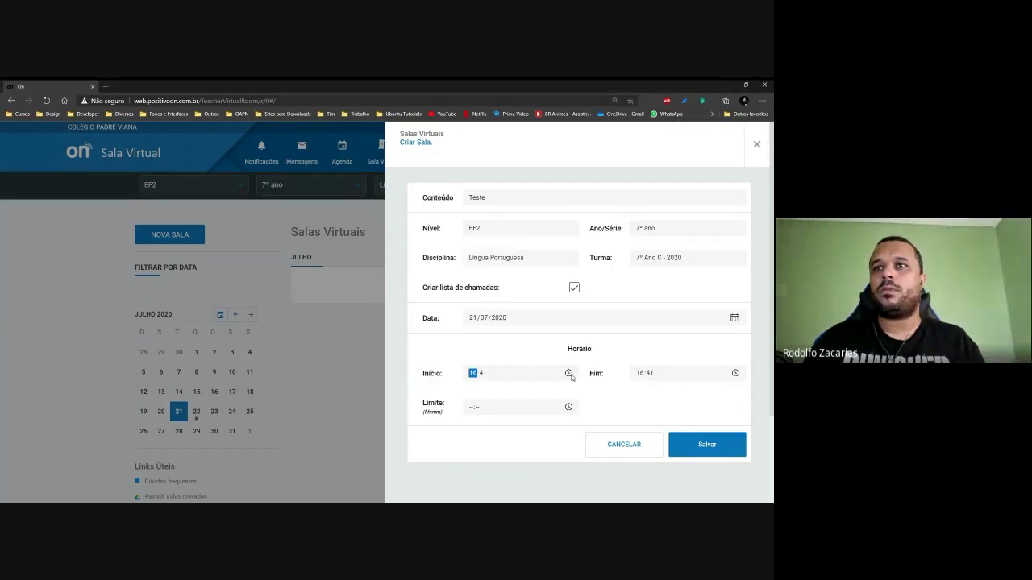
left_click(505, 280)
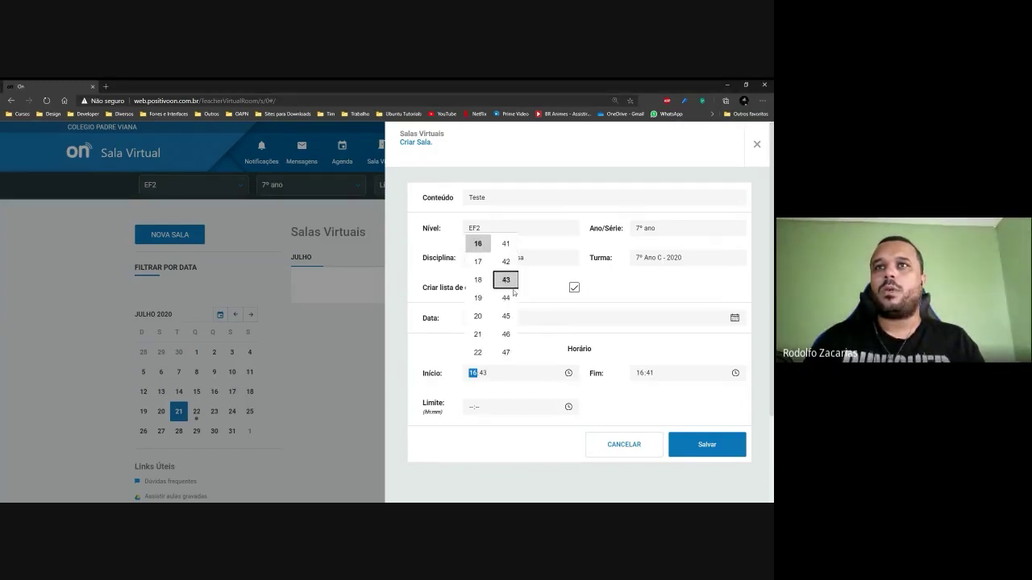
Set the end time to 16:49 and try to save the room.
left_click(735, 372)
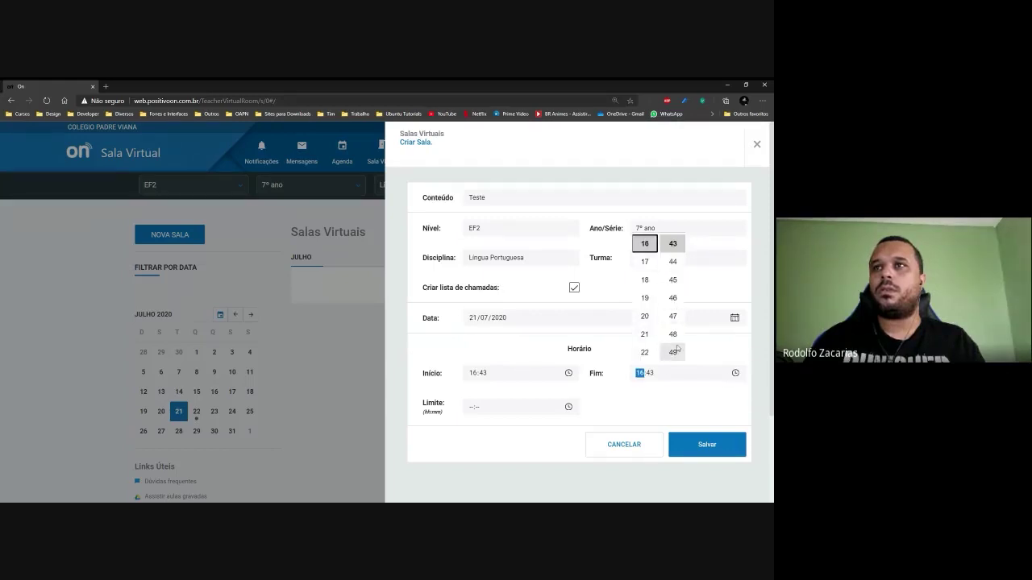
left_click(673, 353)
left_click(706, 444)
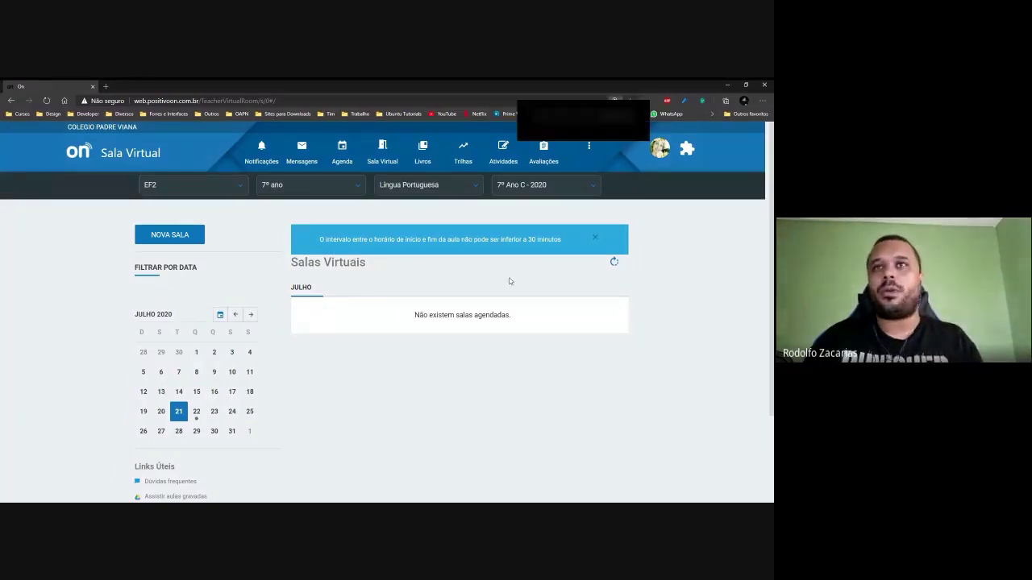
key("ctrl+plus")
key("ctrl+plus")
key("ctrl+plus")
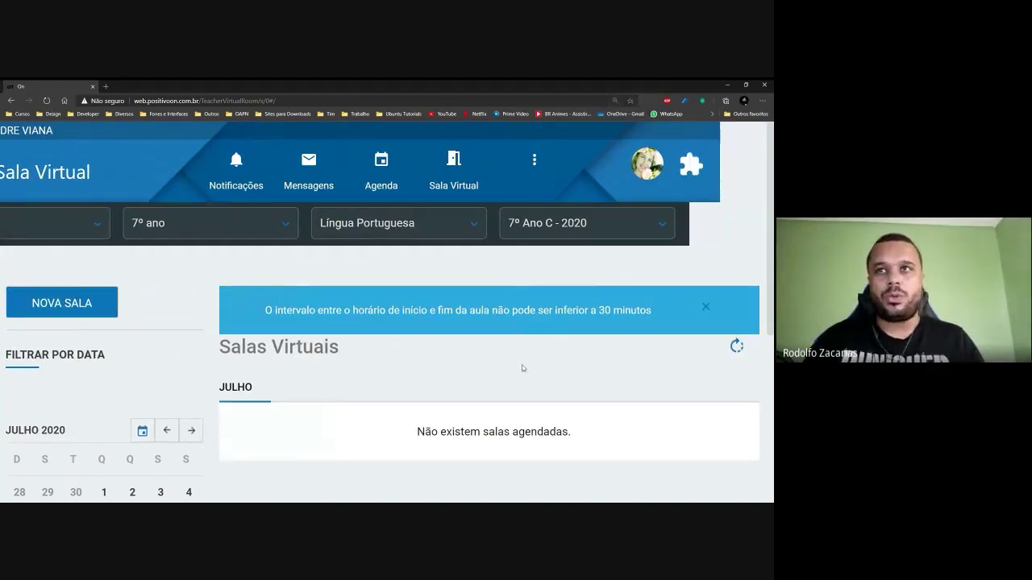
key("ctrl+plus")
key("ctrl+plus")
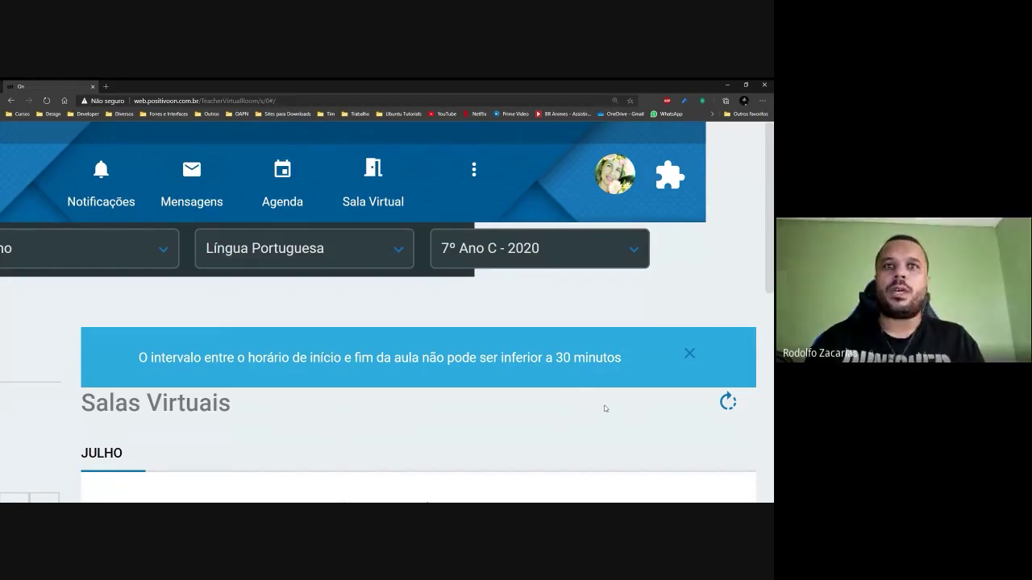
key("ctrl+minus")
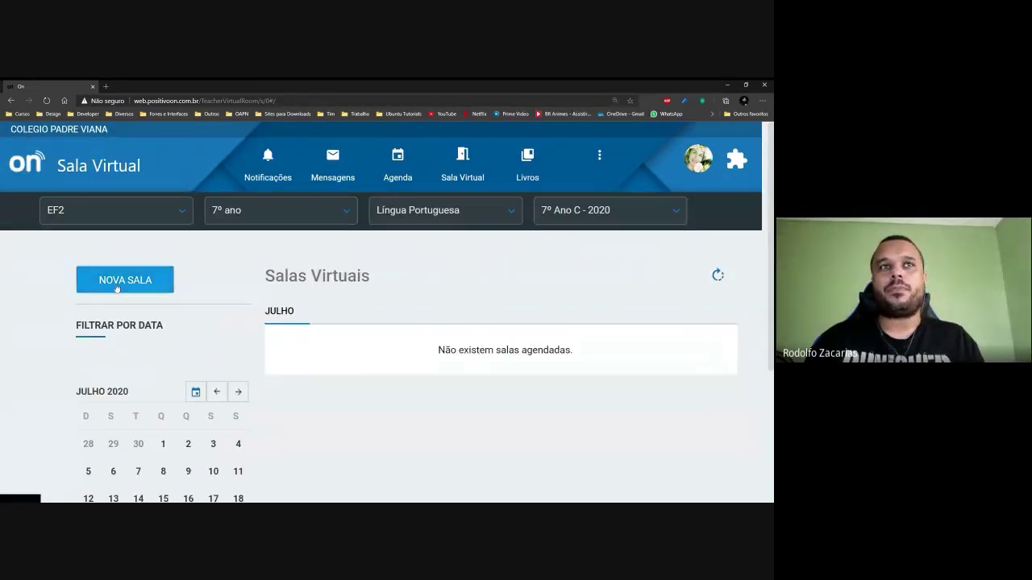
Reopen the room form, change the end time to 17:43, and save Teste.
left_click(125, 280)
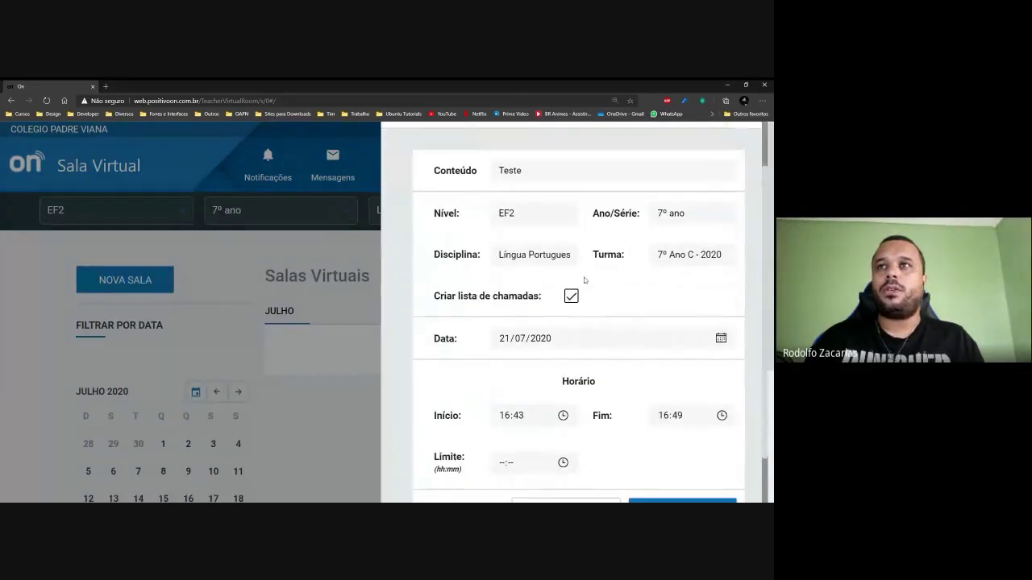
scroll(582, 282, "down", 1)
scroll(698, 422, "down", 1)
left_click(720, 359)
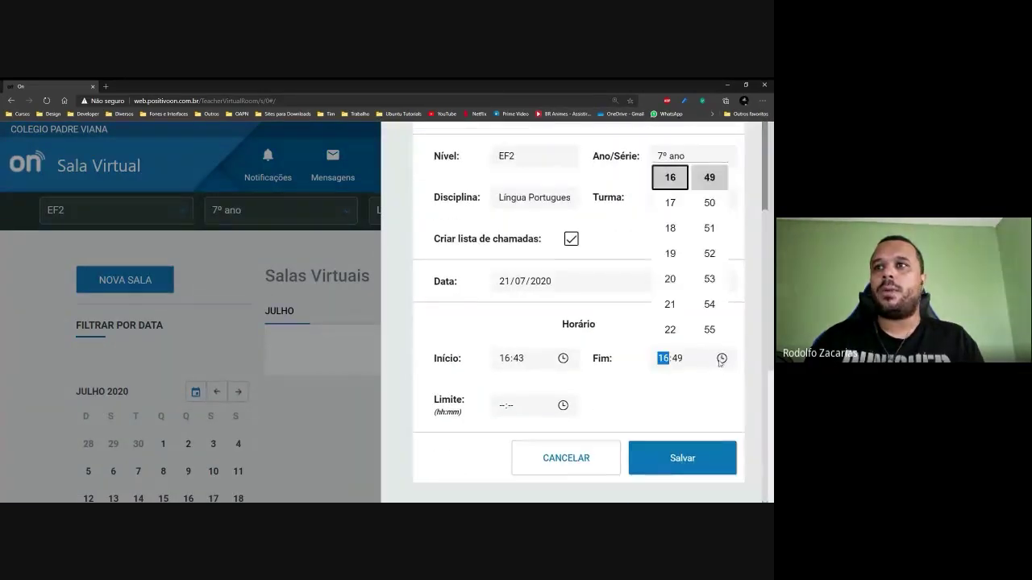
left_click(670, 203)
scroll(706, 248, "up", 3)
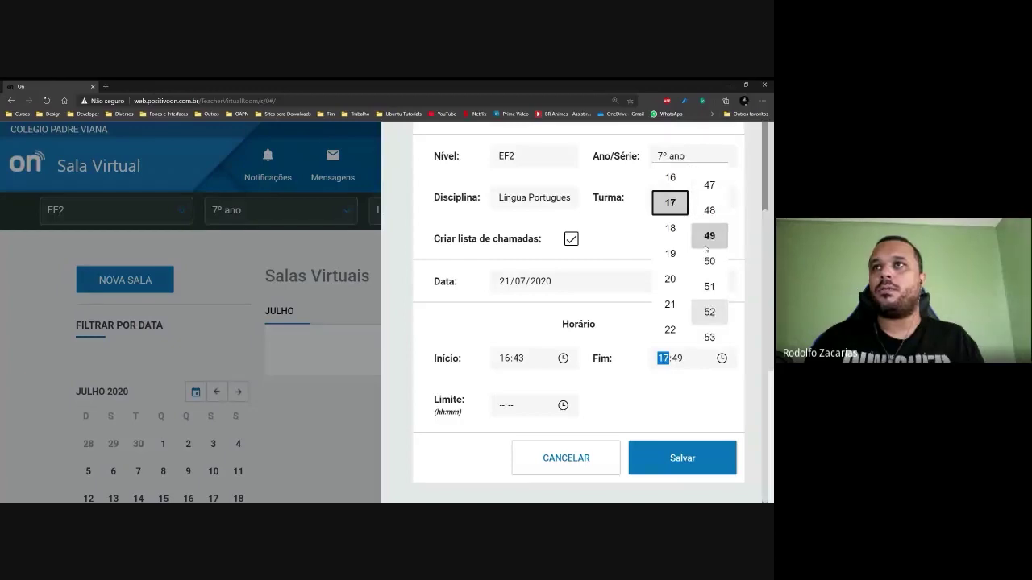
scroll(707, 252, "up", 2)
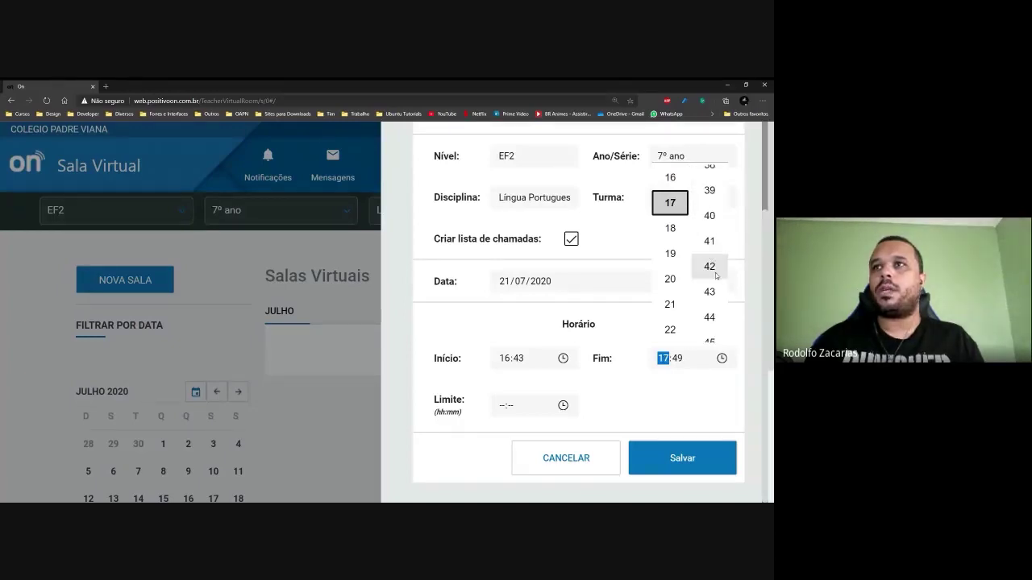
left_click(710, 266)
left_click(709, 304)
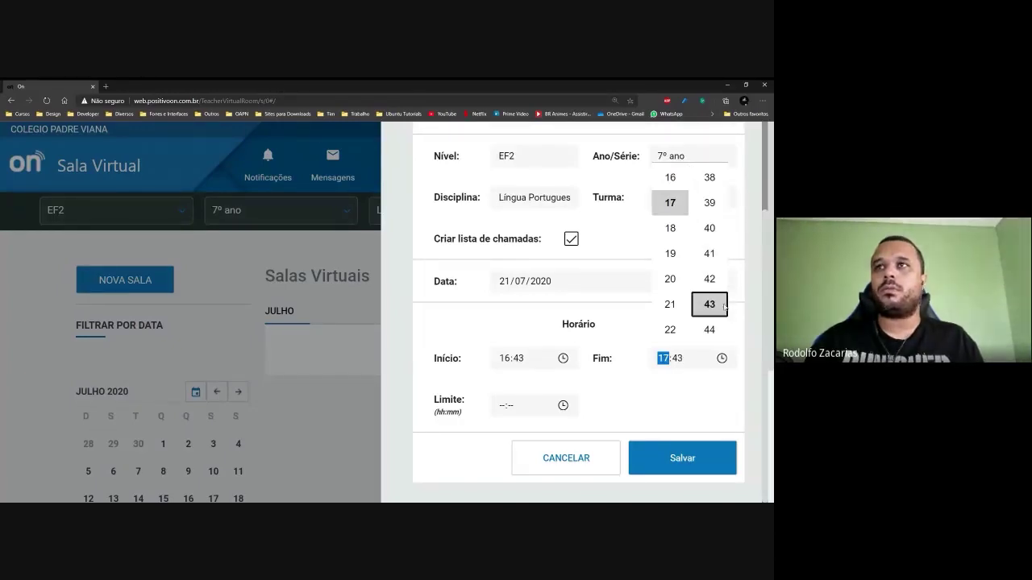
left_click(680, 421)
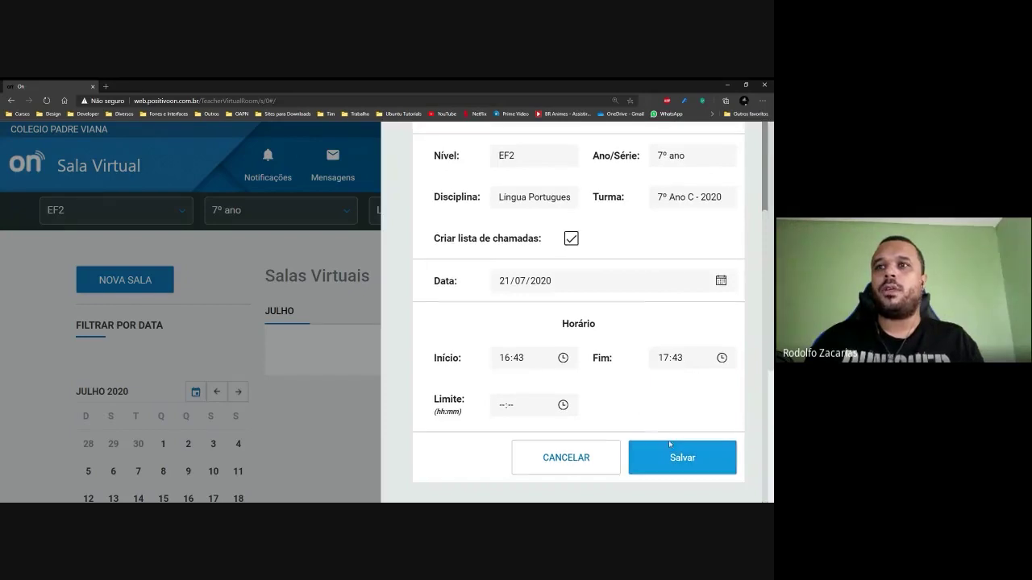
left_click(673, 451)
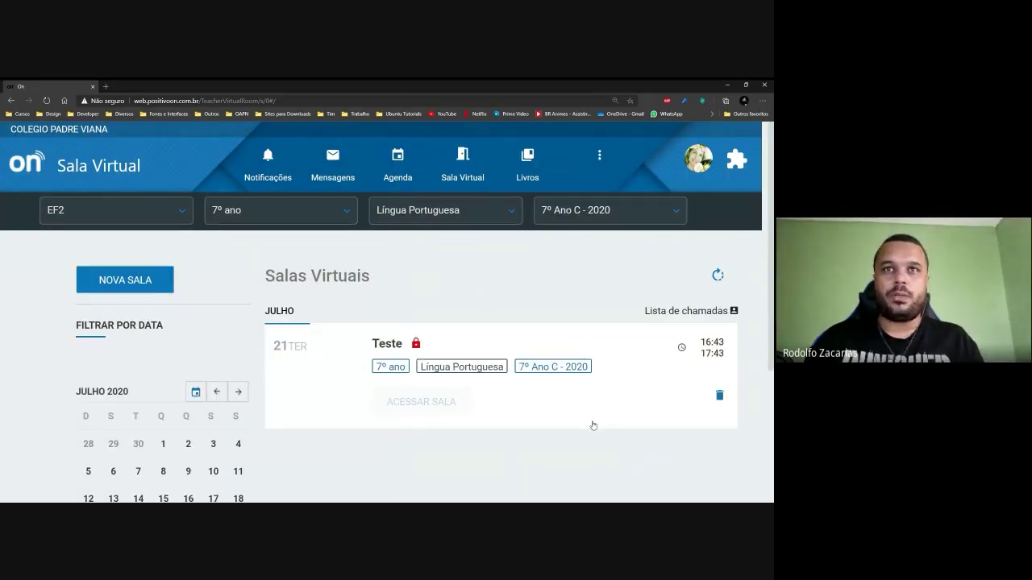
Zoom out and refresh the Salas Virtuais list to show Teste on 21 July.
scroll(593, 425, "down", 1)
key("ctrl+minus")
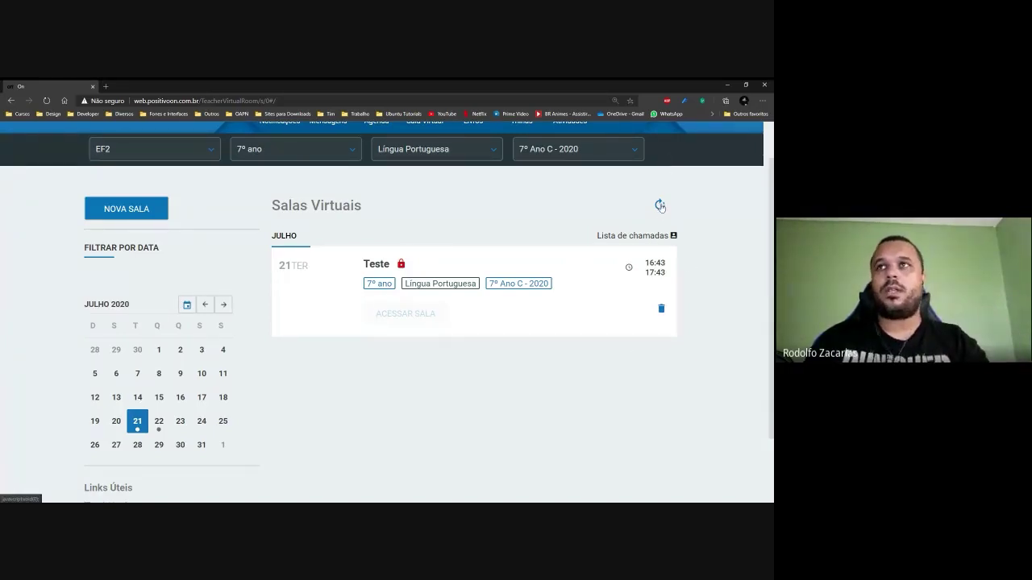
left_click(659, 205)
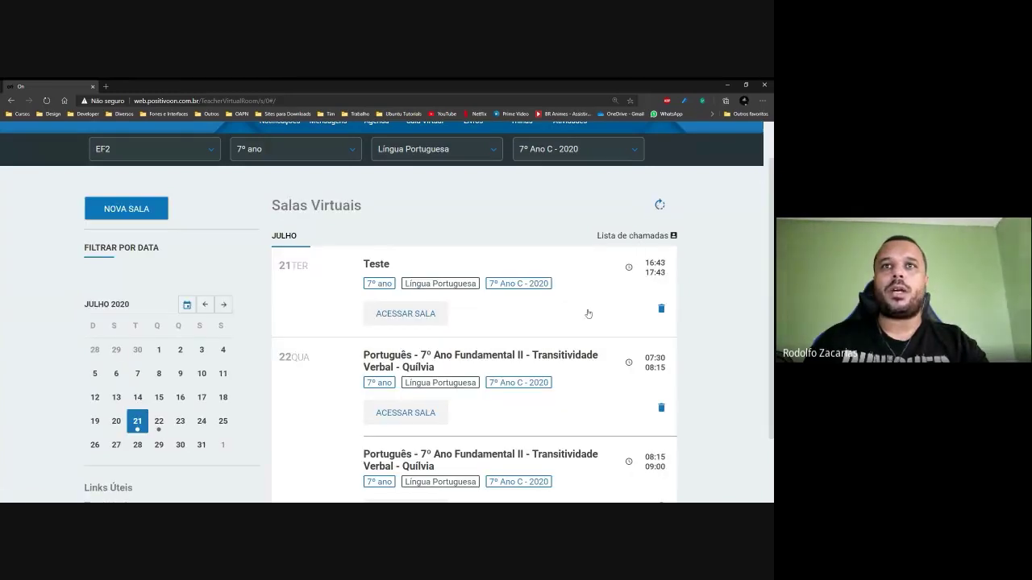
scroll(427, 311, "down", 1)
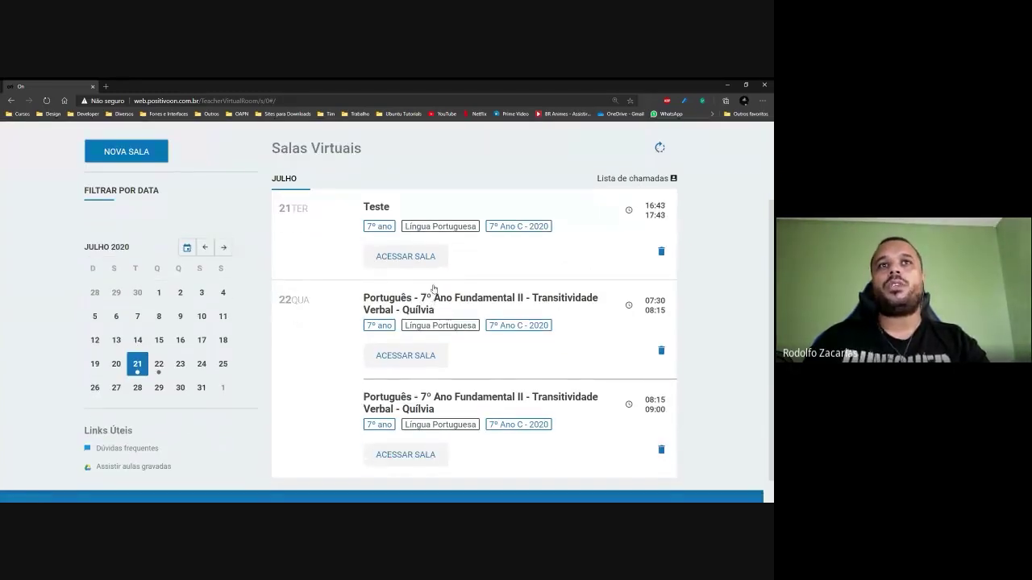
scroll(433, 290, "down", 1)
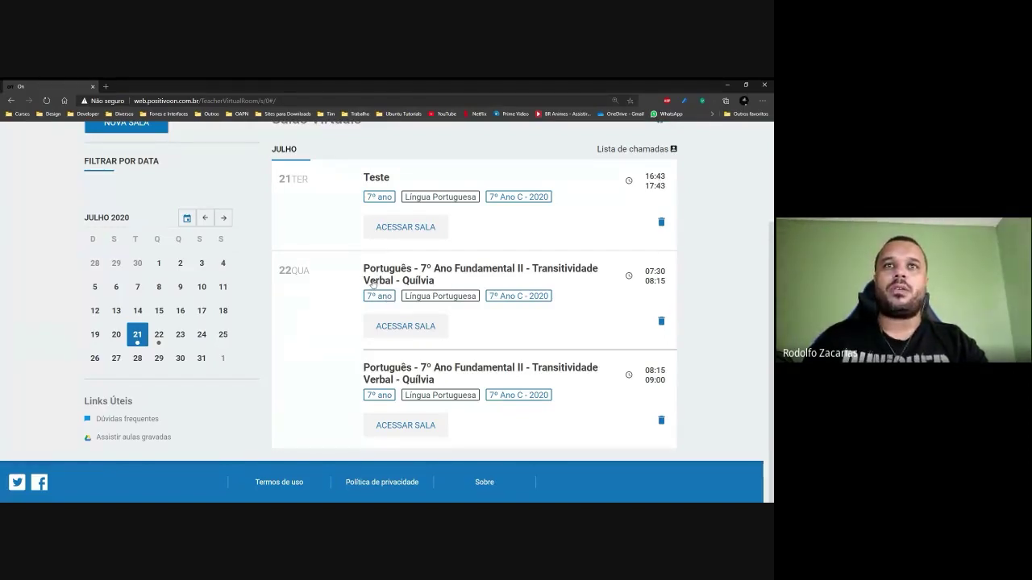
scroll(506, 258, "up", 3)
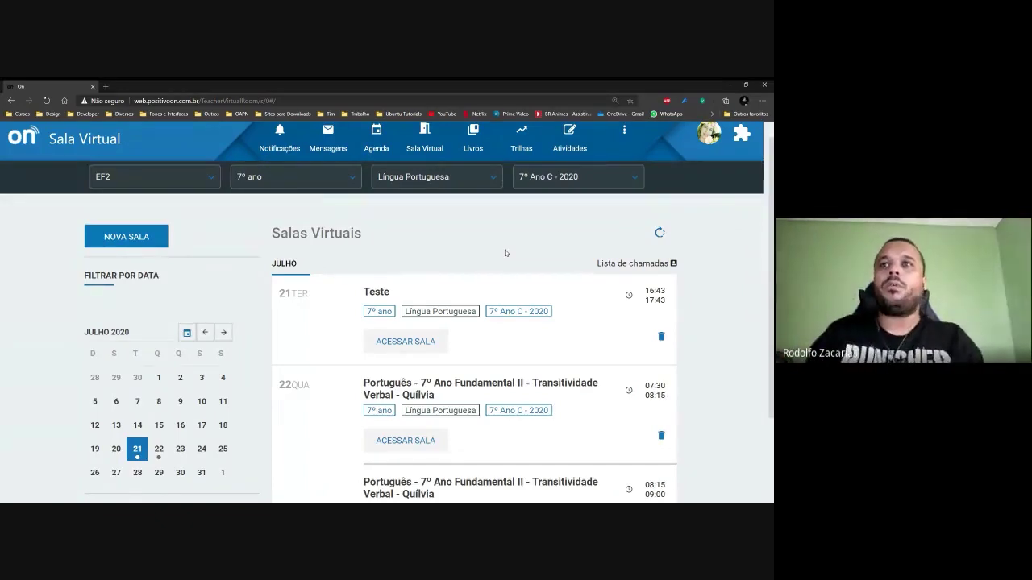
Enter the Teste room's Meet join page and choose to switch Google account.
left_click(412, 344)
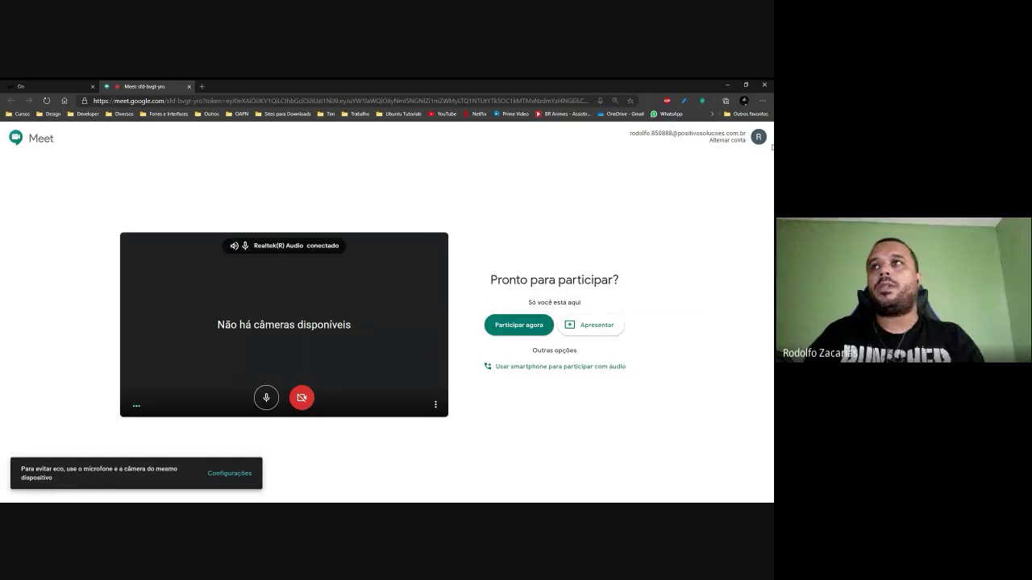
left_click(728, 140)
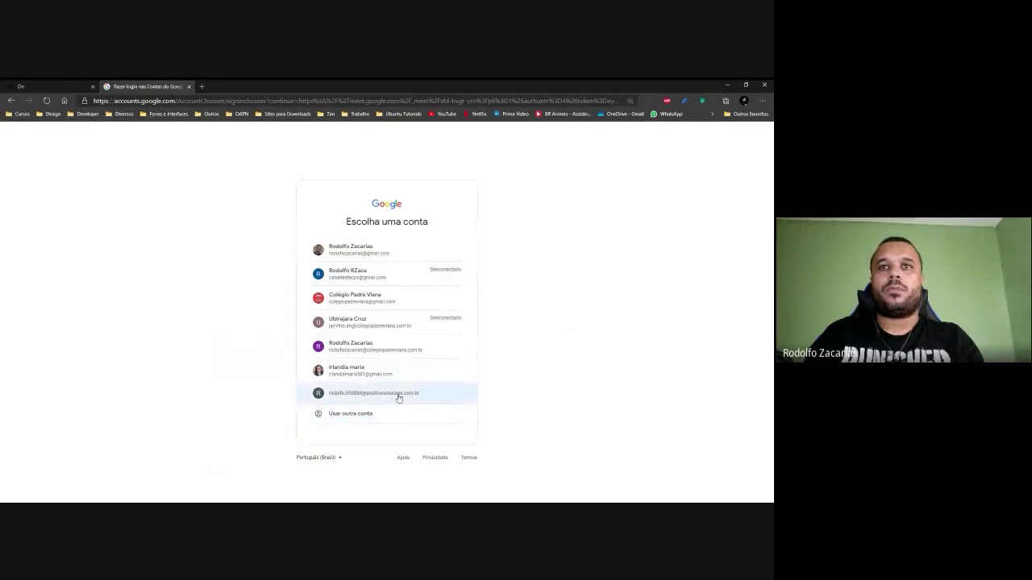
Try signing in with another Google account, then back out and close the sign-in tab.
left_click(405, 394)
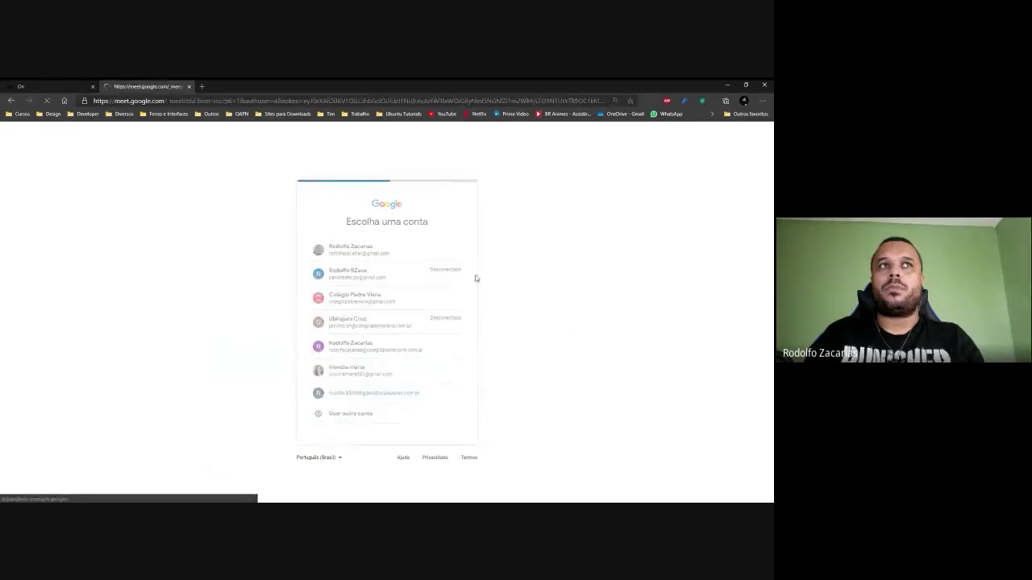
left_click(51, 86)
left_click(145, 87)
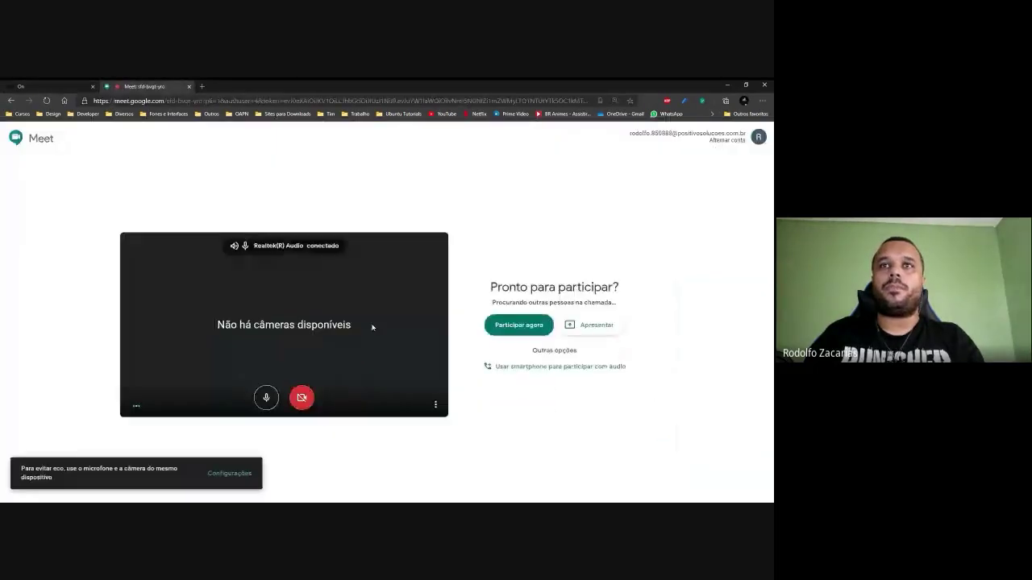
left_click(727, 140)
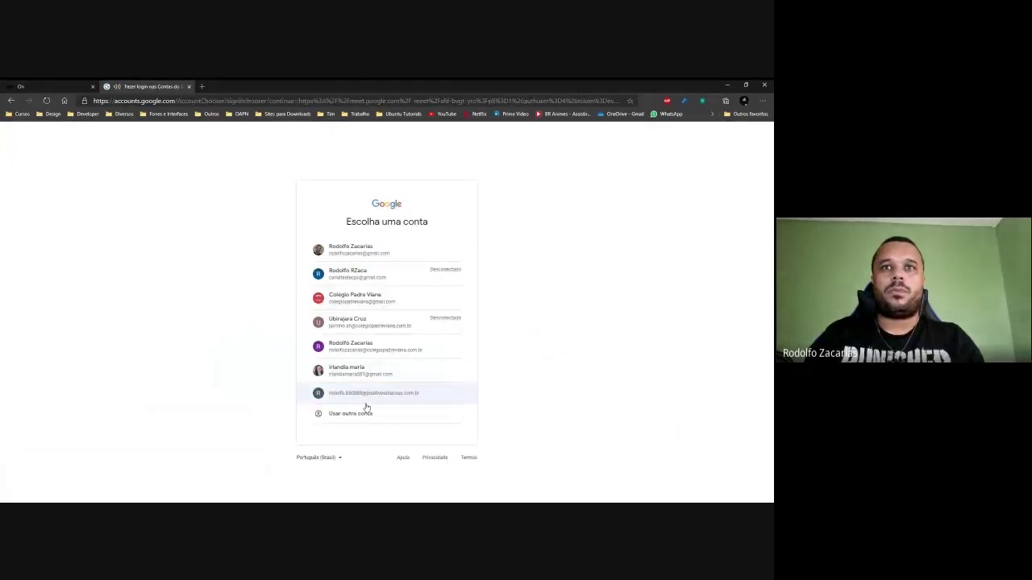
left_click(406, 413)
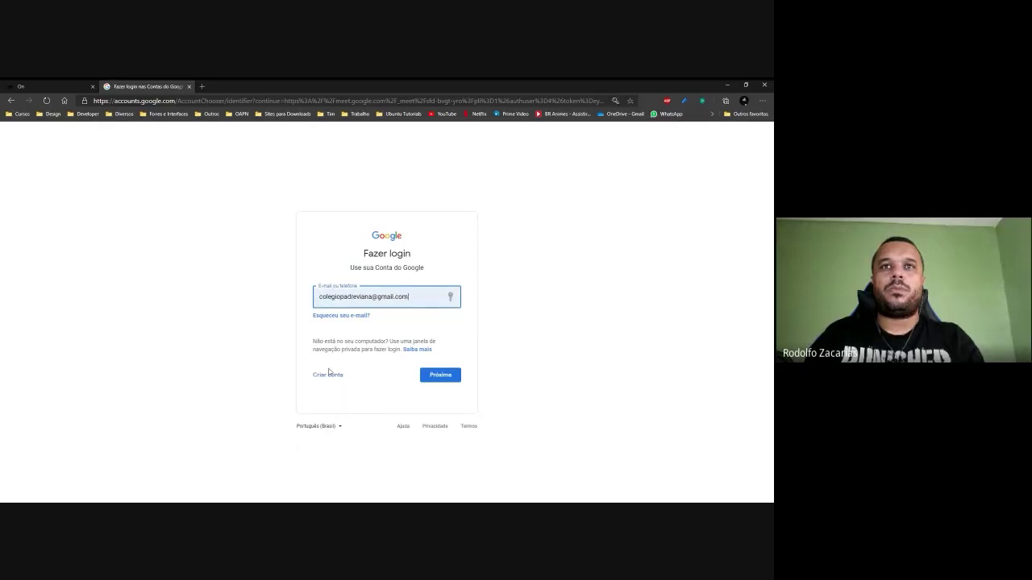
left_click(10, 101)
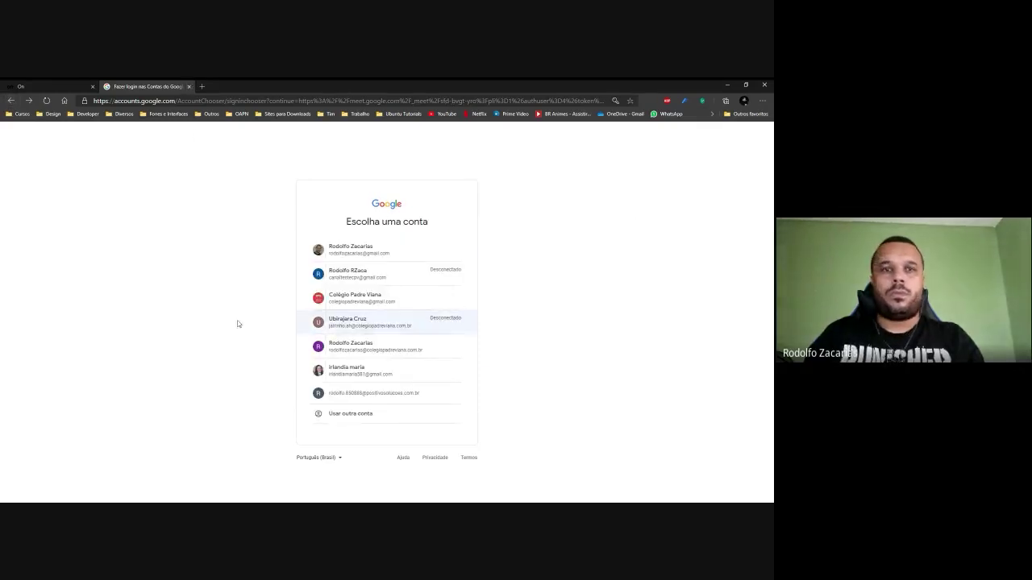
left_click(190, 87)
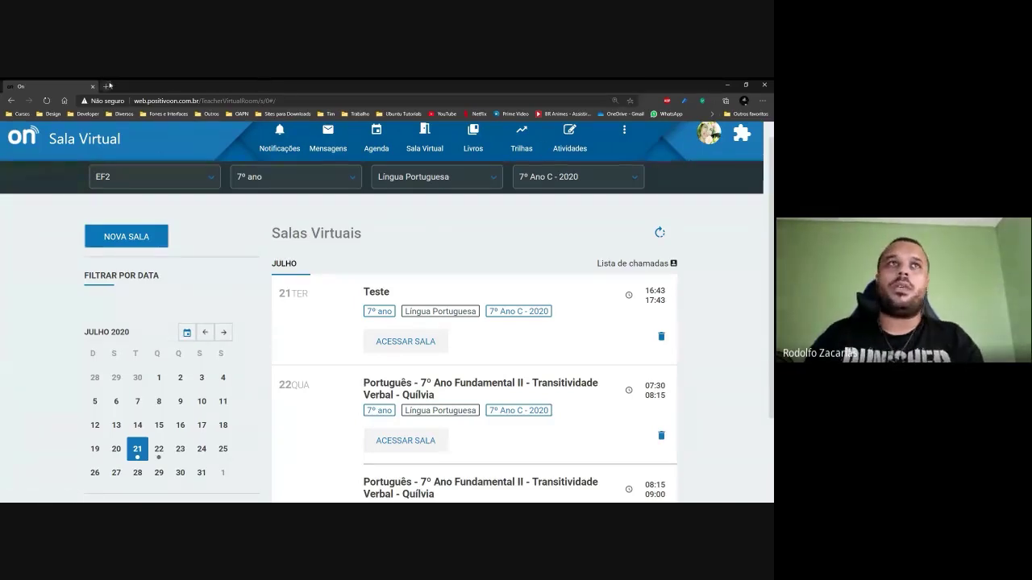
Search 'gmail' in a new tab, sign out of all Google accounts, and close the tab.
key("ctrl+t")
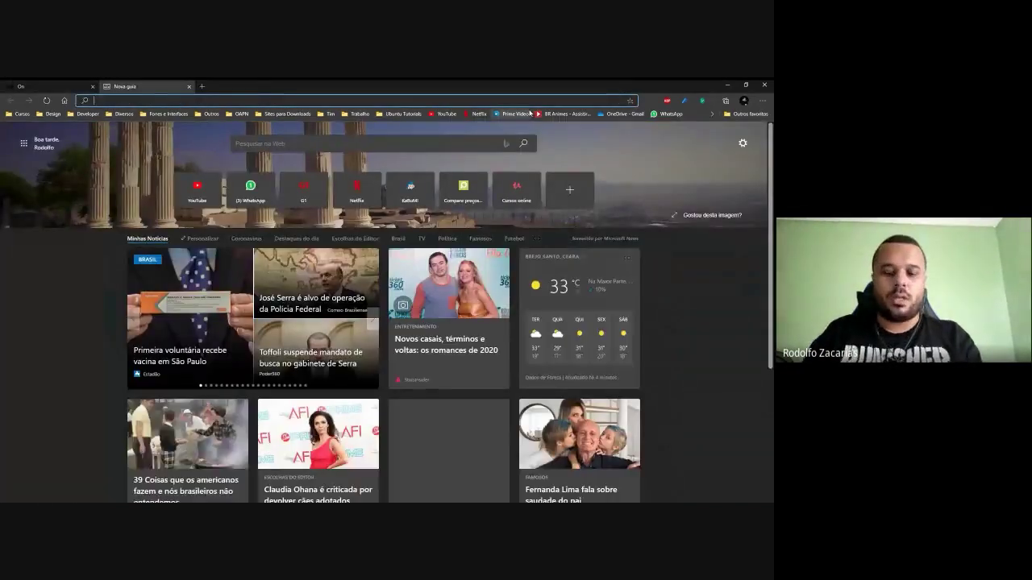
type("gmail")
key("Return")
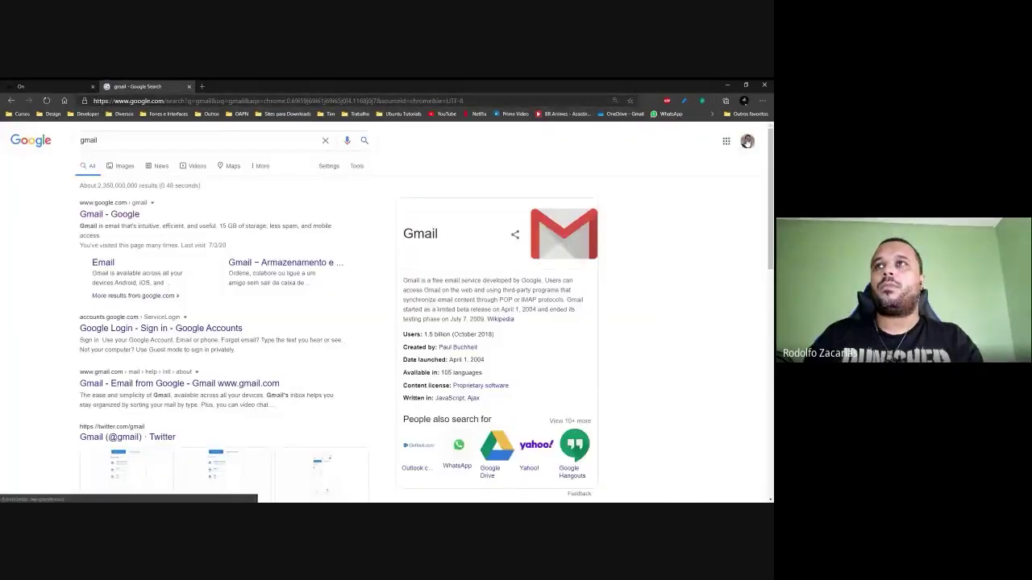
left_click(748, 142)
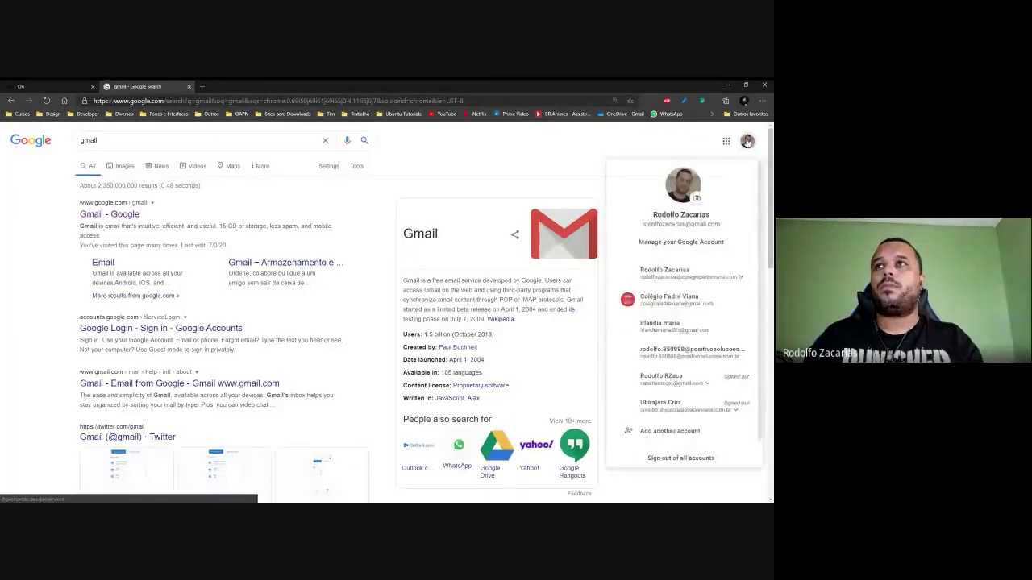
left_click(701, 458)
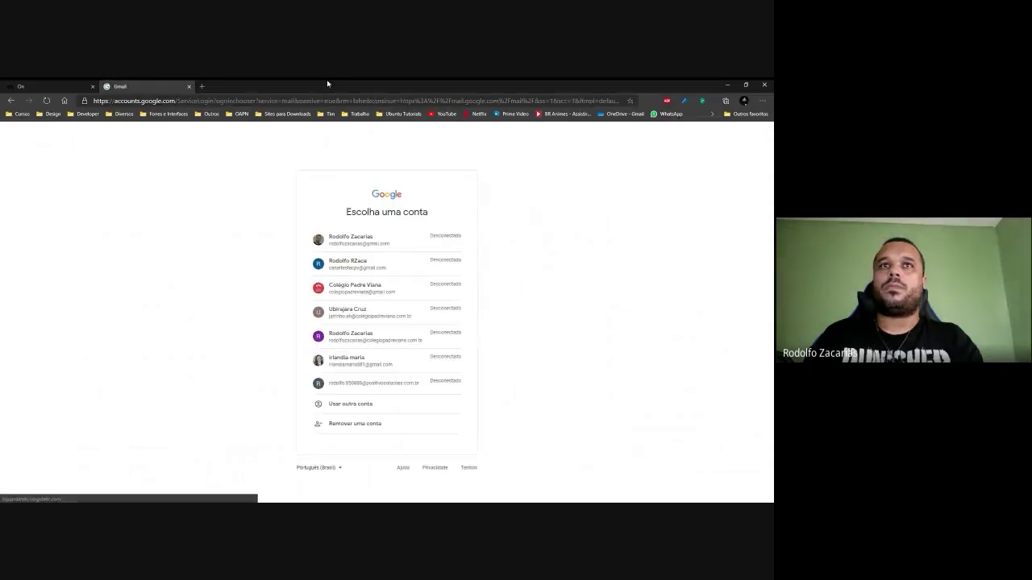
left_click(189, 86)
scroll(461, 336, "down", 1)
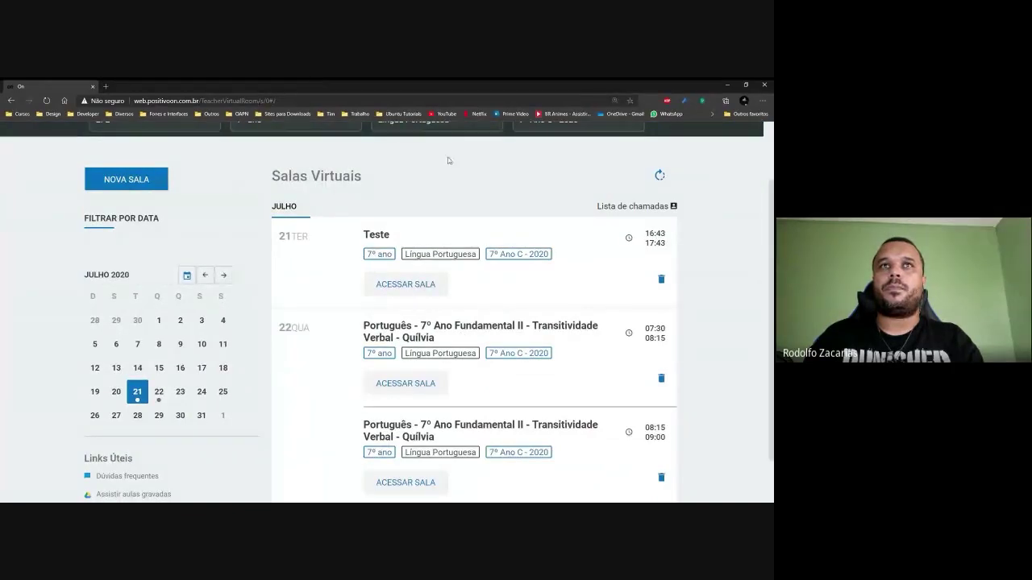
Reload the rooms page, reselect 21 July, and enter the Teste room.
left_click(411, 290)
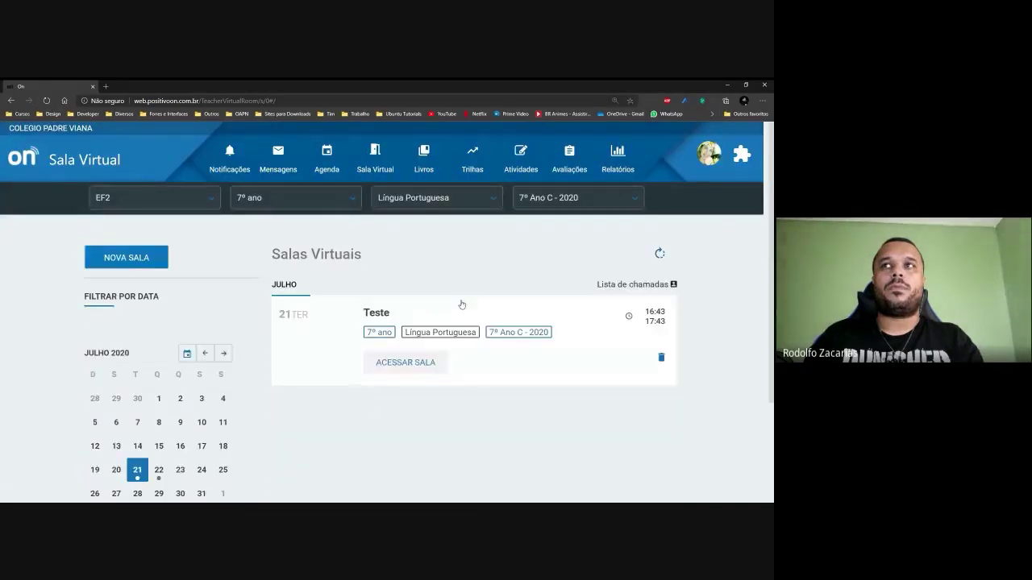
scroll(322, 371, "down", 1)
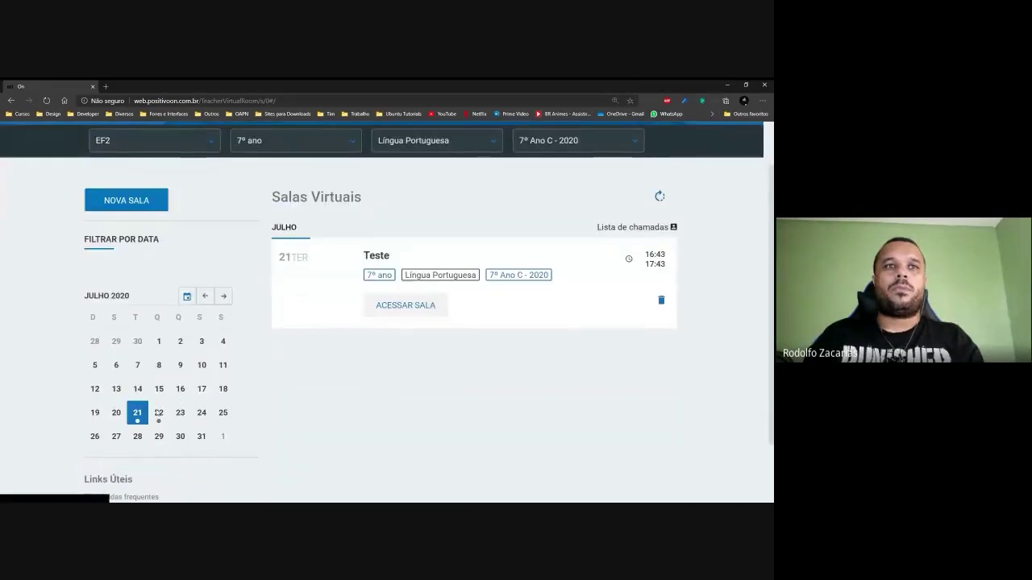
left_click(159, 412)
left_click(137, 415)
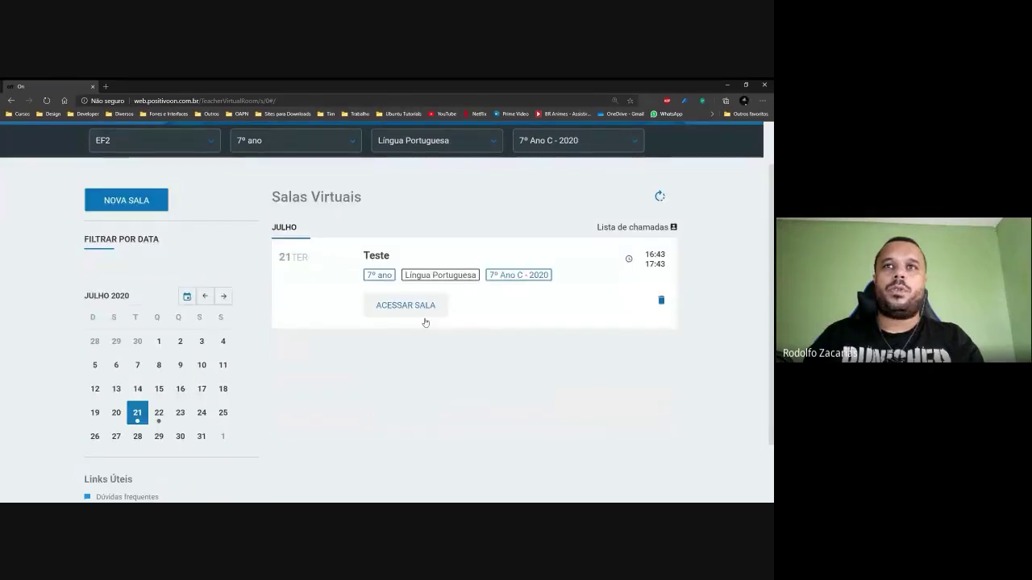
left_click(405, 305)
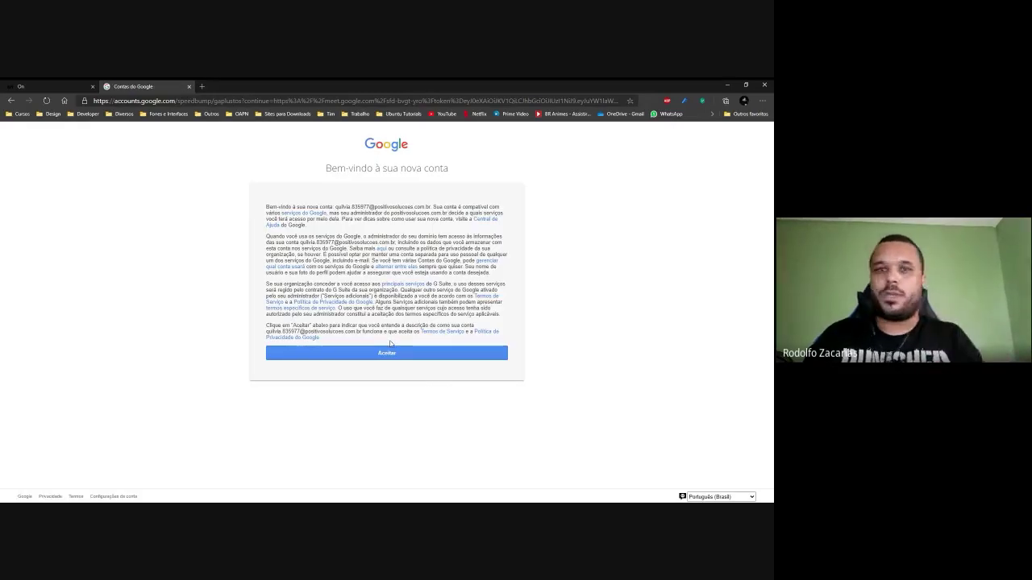
key("ctrl+plus")
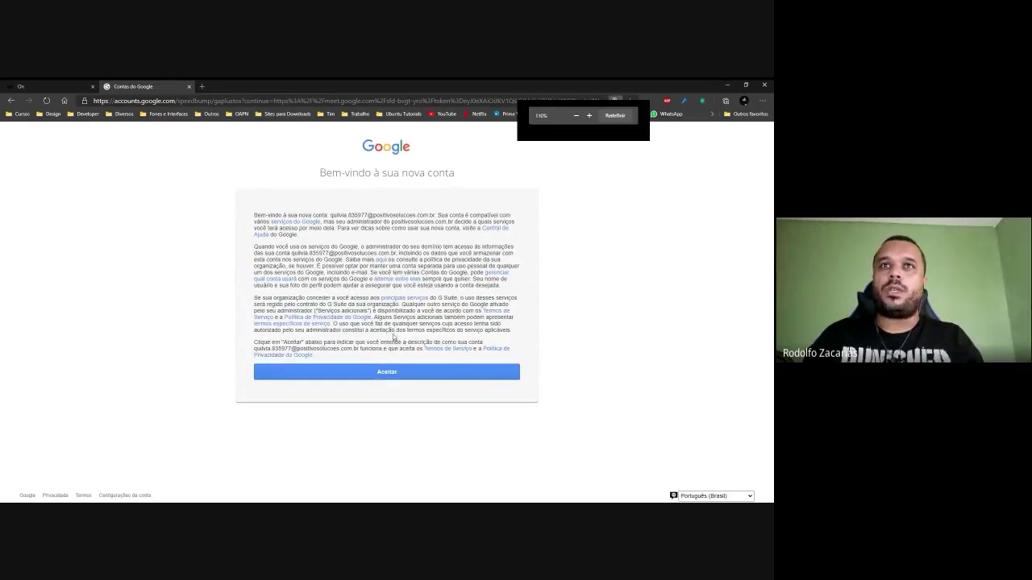
key("ctrl+plus")
key("ctrl+plus")
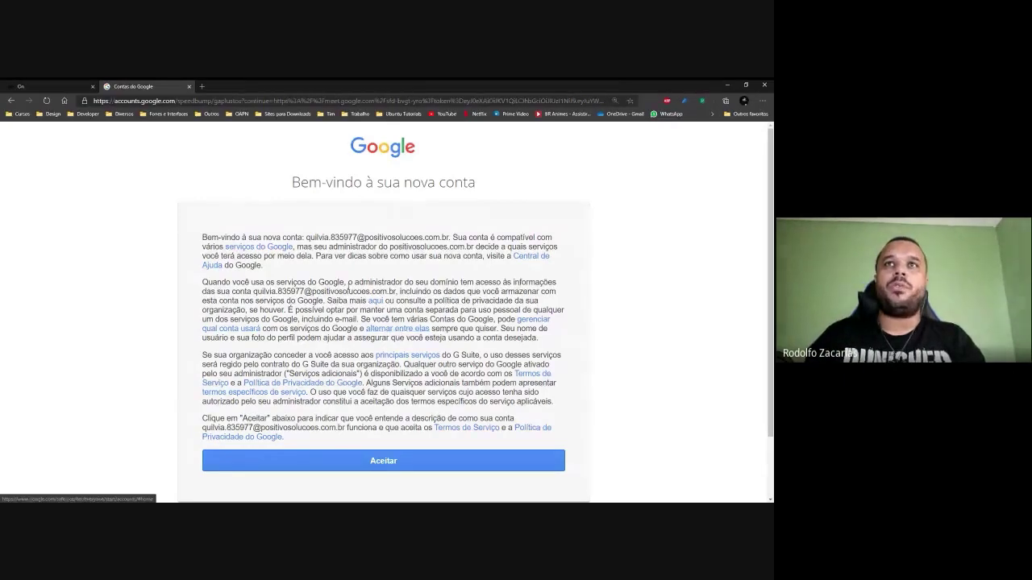
scroll(428, 302, "up", 2)
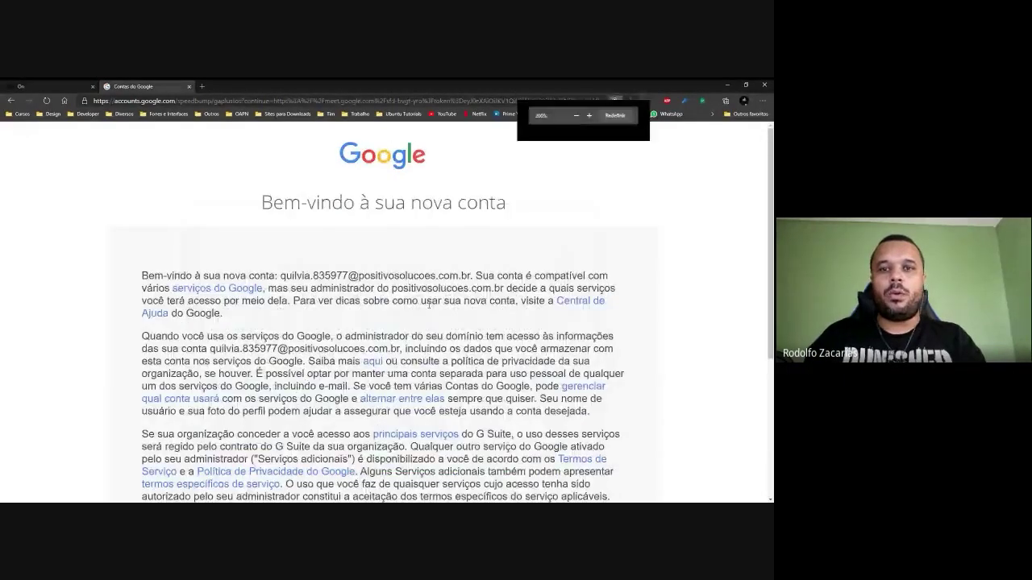
scroll(410, 258, "up", 1)
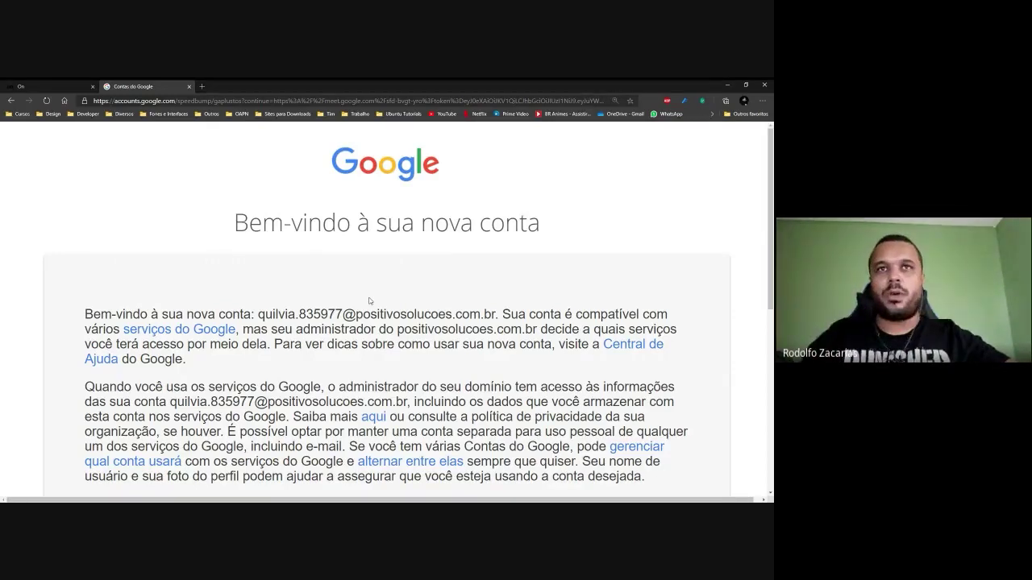
scroll(370, 301, "down", 1)
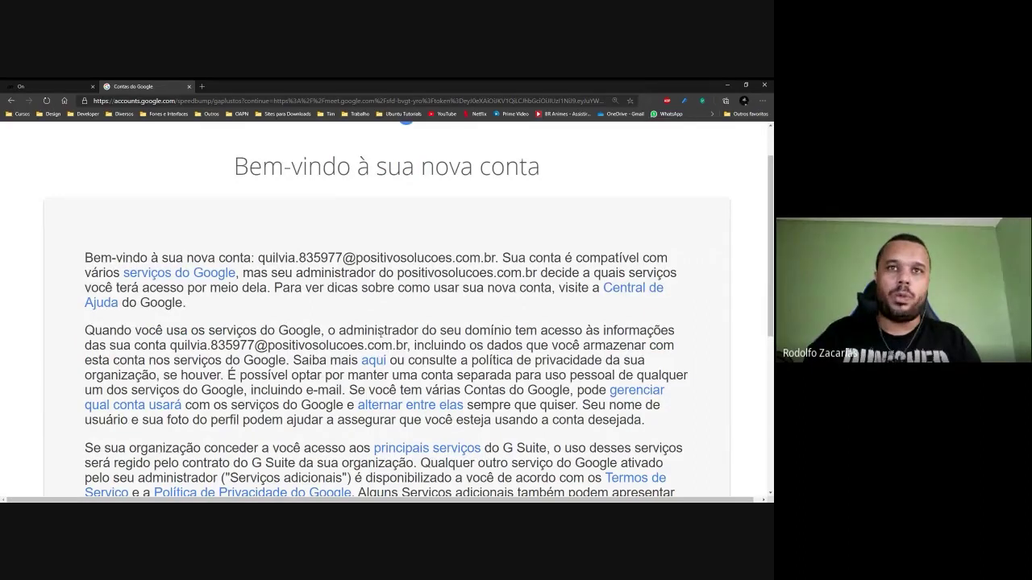
scroll(380, 334, "up", 2)
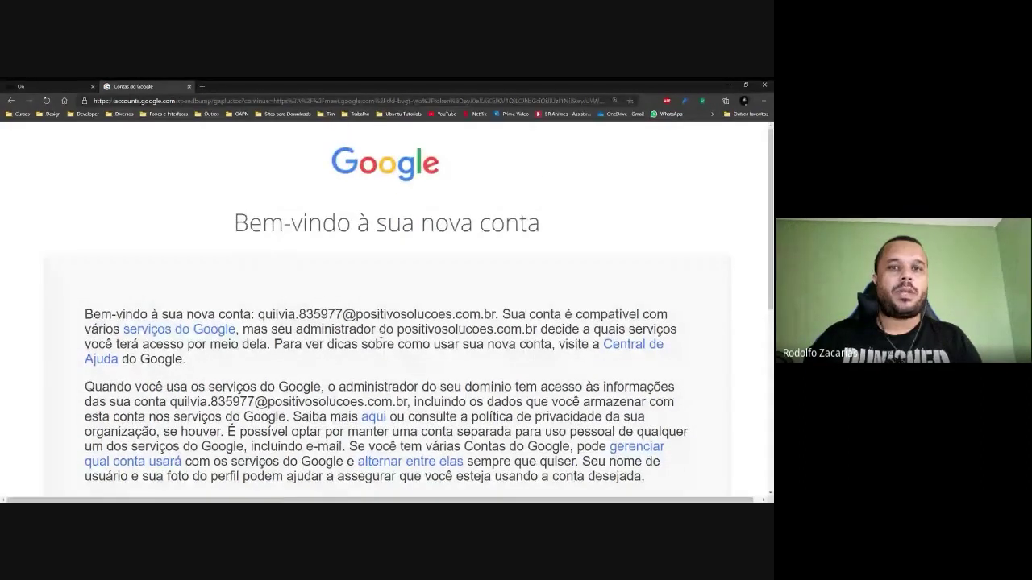
scroll(381, 333, "down", 3)
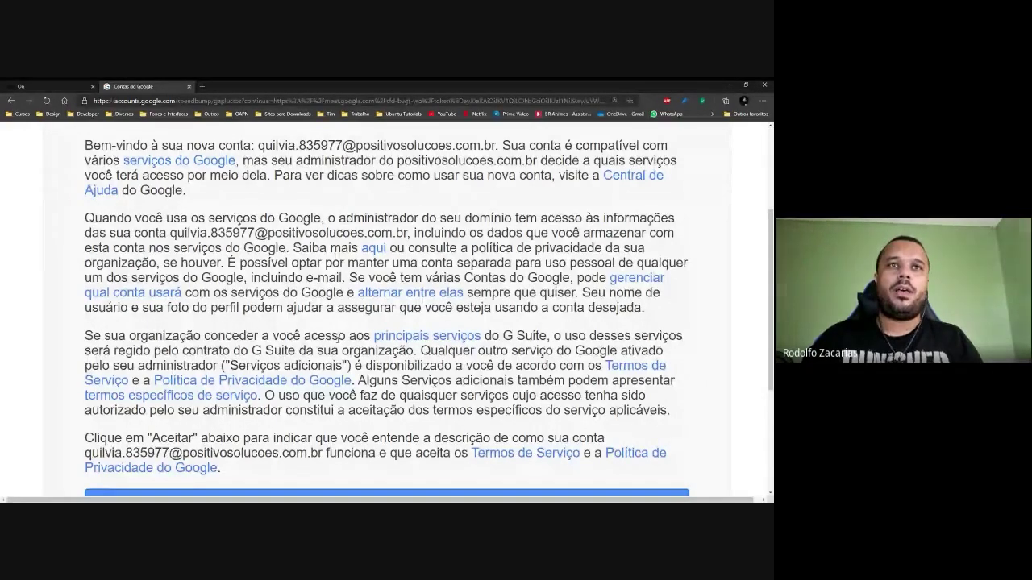
scroll(337, 339, "down", 3)
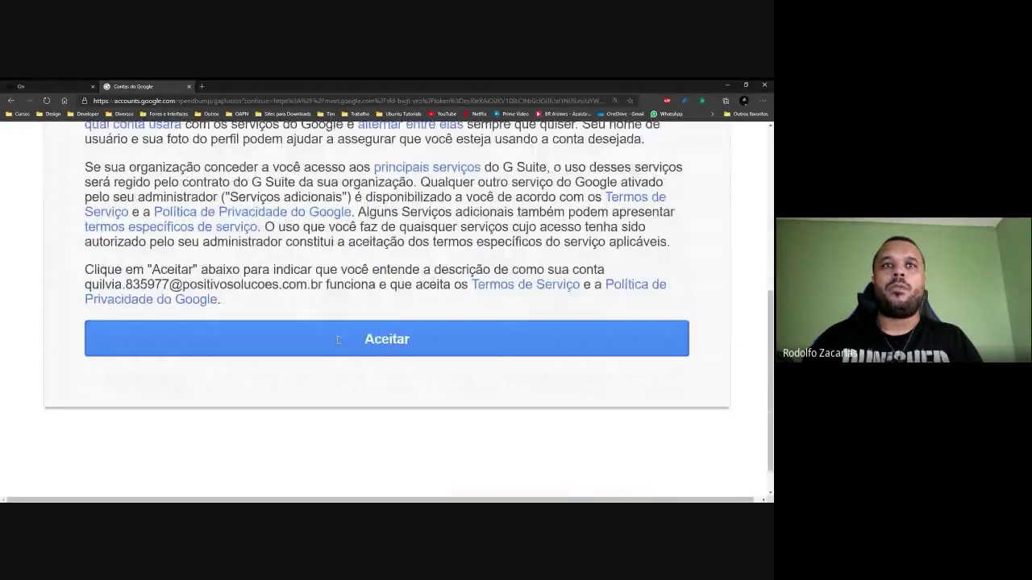
scroll(338, 342, "down", 2, "ctrl")
scroll(338, 344, "up", 2)
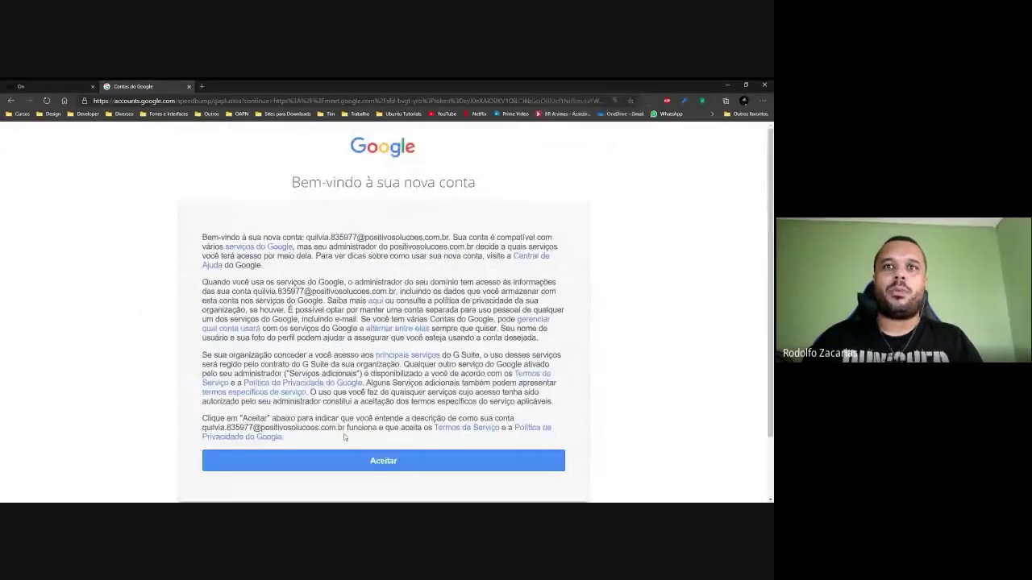
Accept the new school account's terms and reset the Meet page zoom to normal size.
left_click(382, 461)
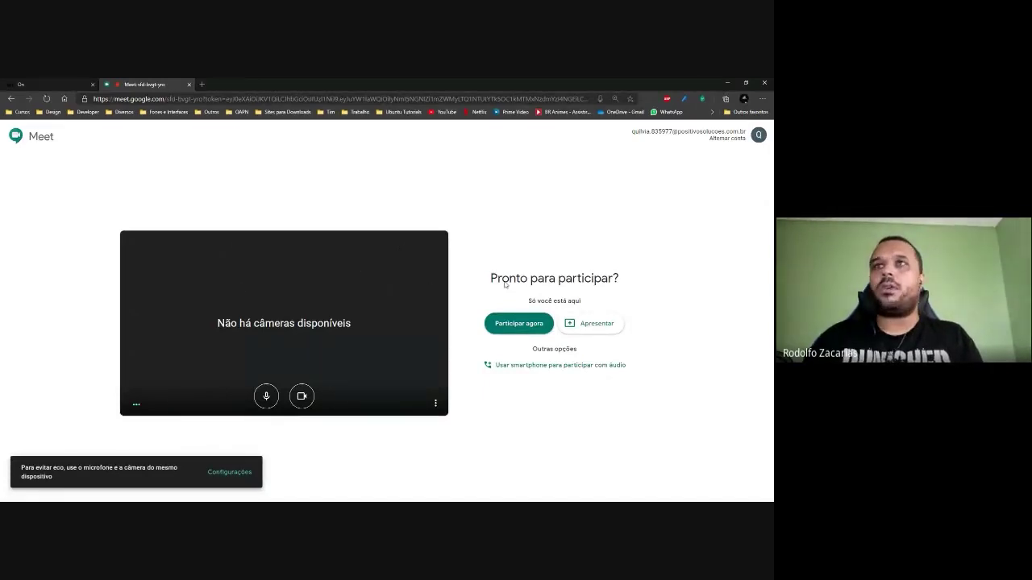
key("ctrl+0")
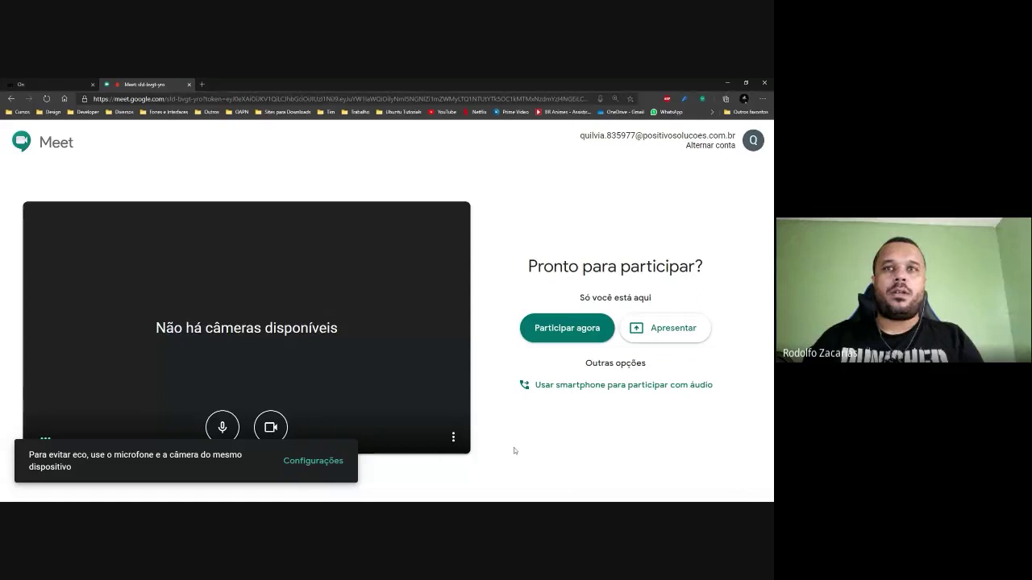
Open the audio and video settings, then close them with Concluído.
left_click(337, 463)
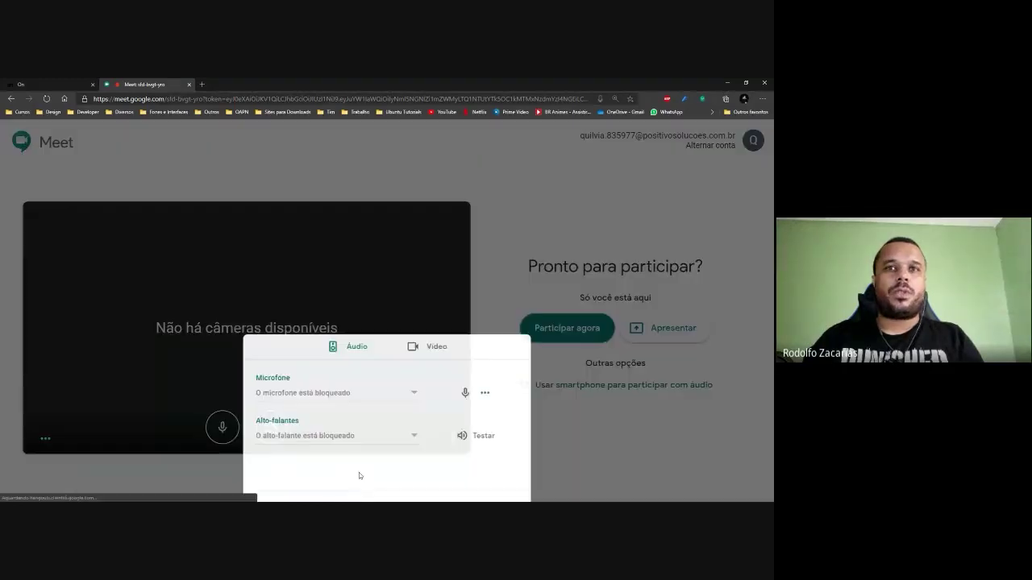
left_click(514, 433)
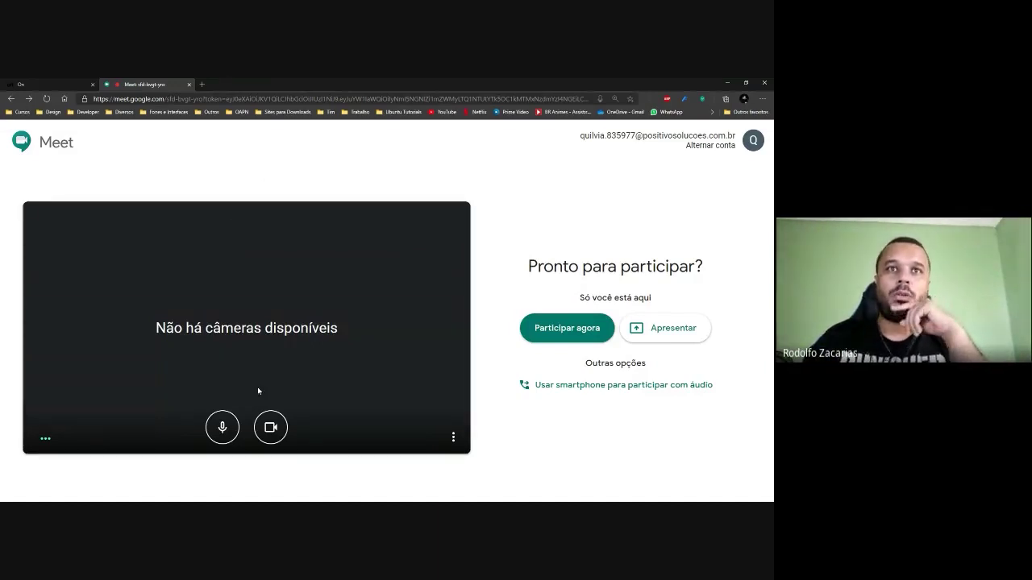
Toggle the microphone and camera on and off, finishing with both turned off.
left_click(221, 429)
left_click(270, 428)
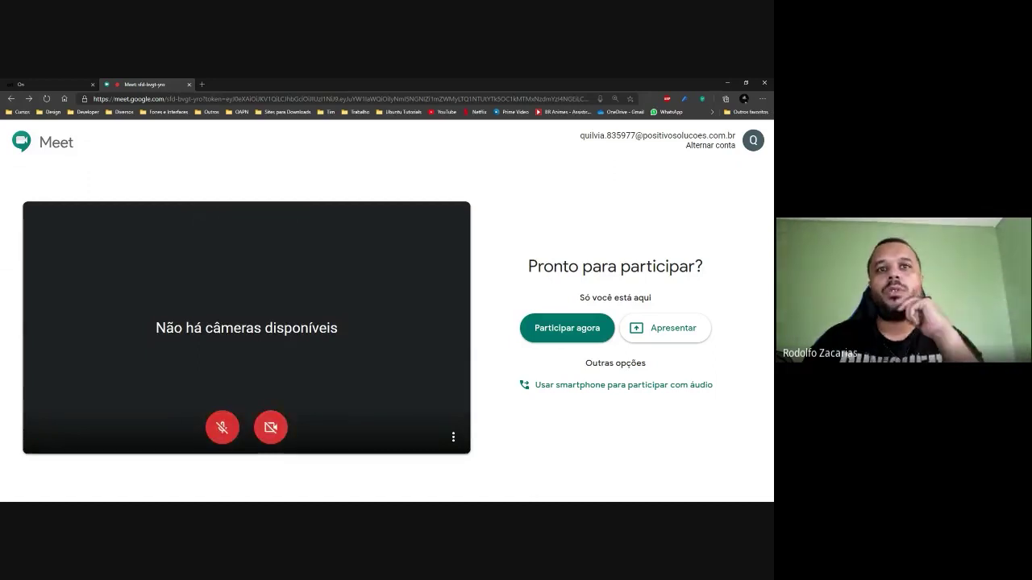
left_click(222, 427)
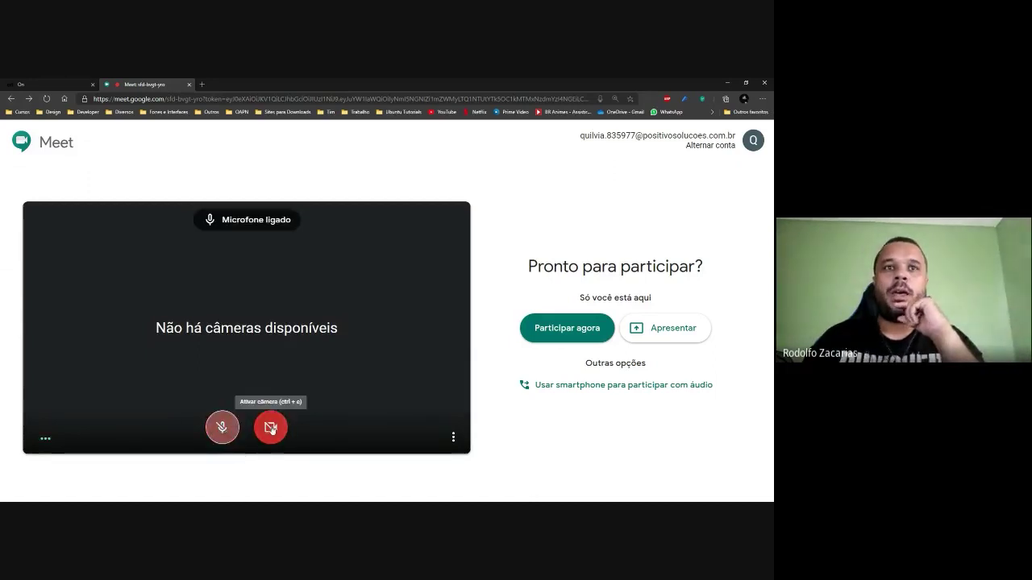
left_click(270, 427)
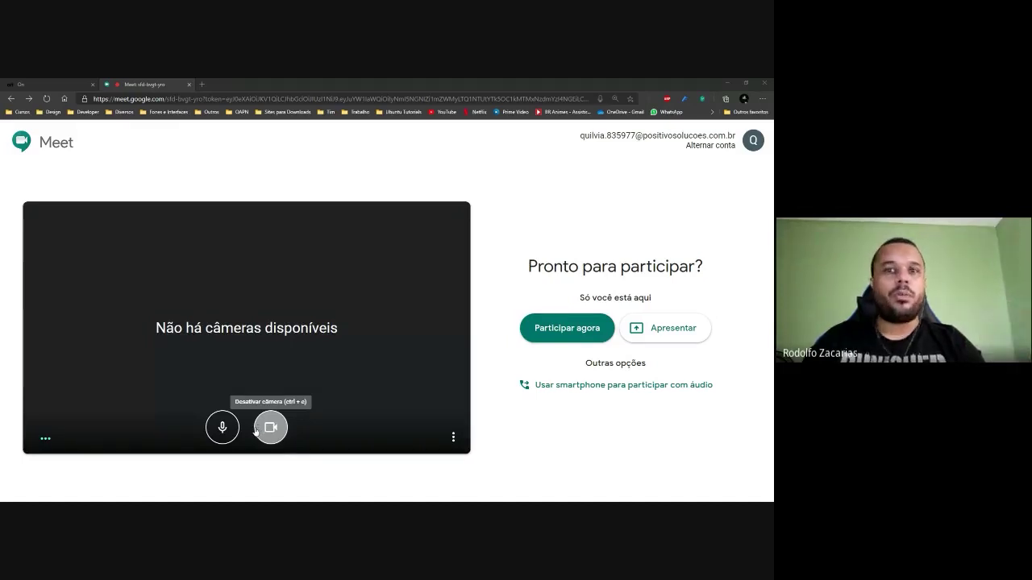
left_click(222, 427)
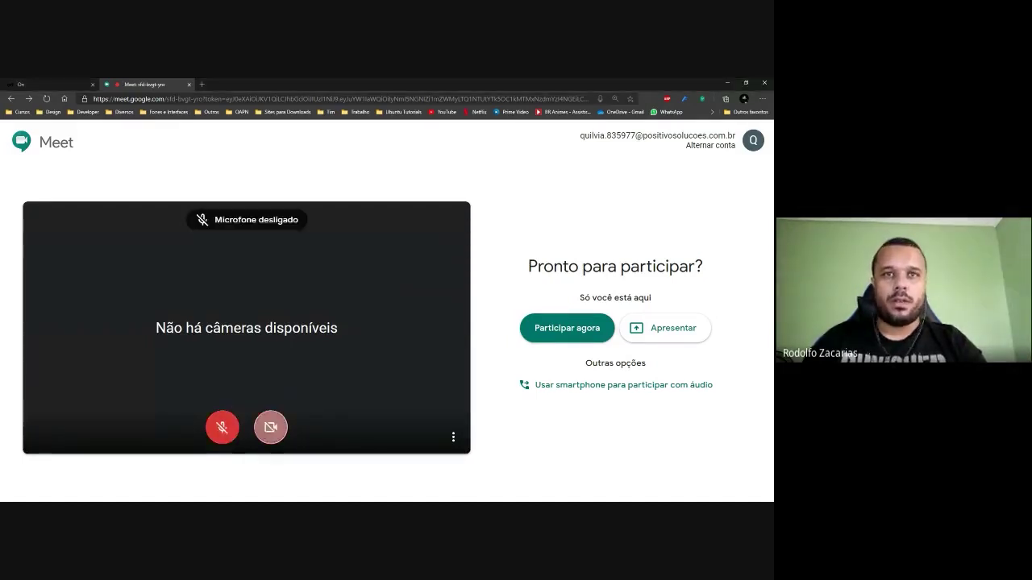
left_click(271, 427)
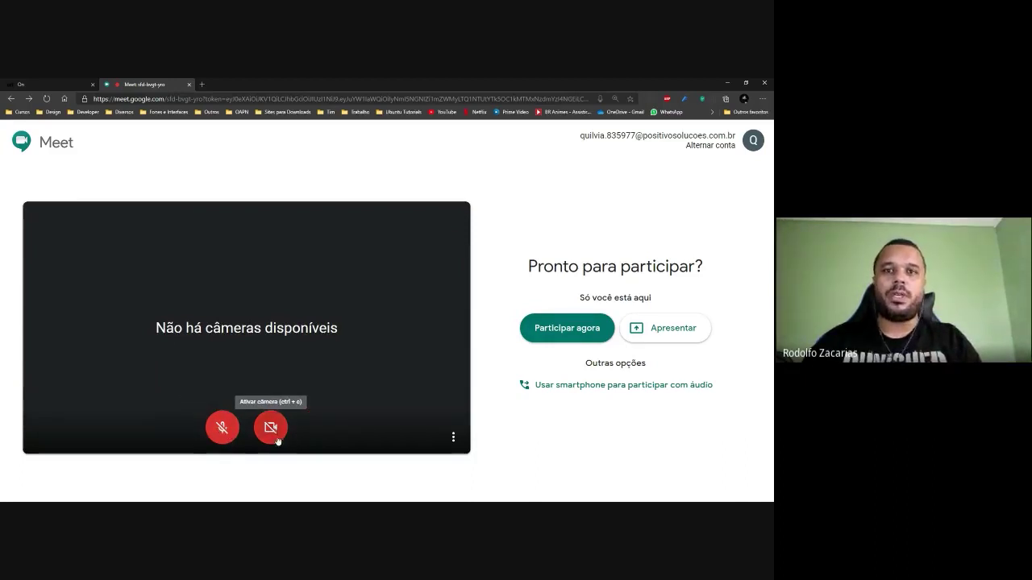
left_click(224, 434)
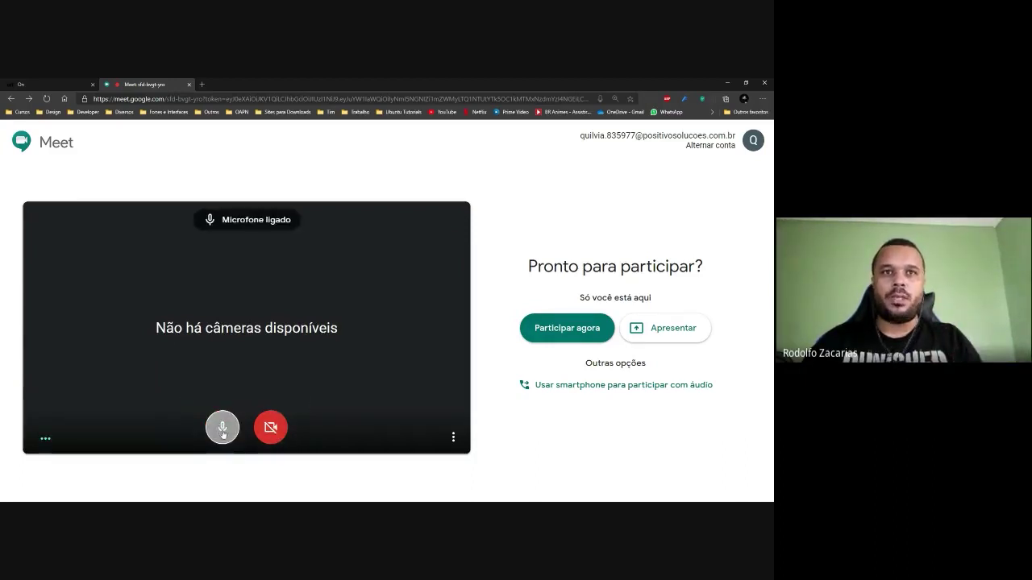
left_click(222, 433)
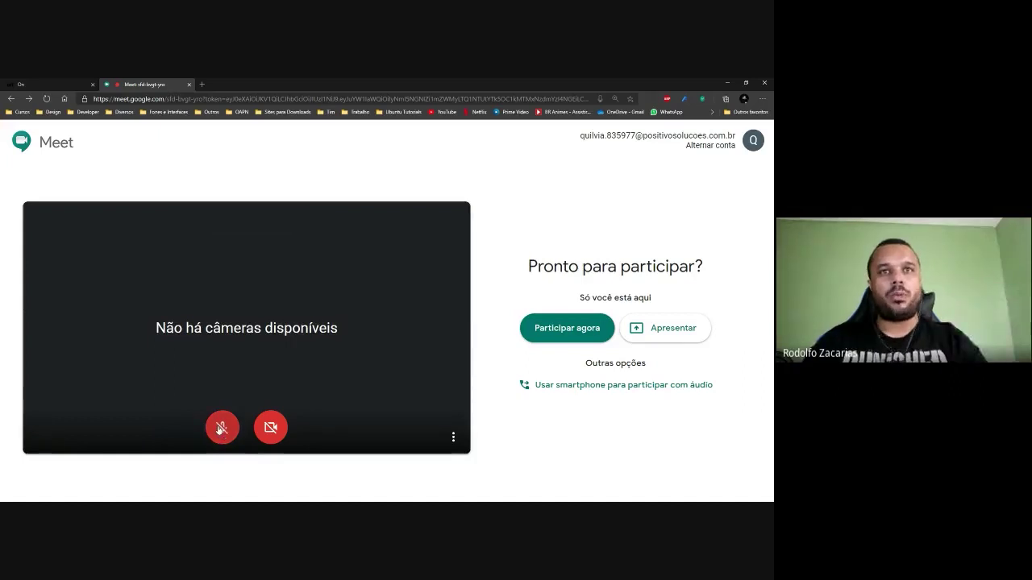
left_click(221, 428)
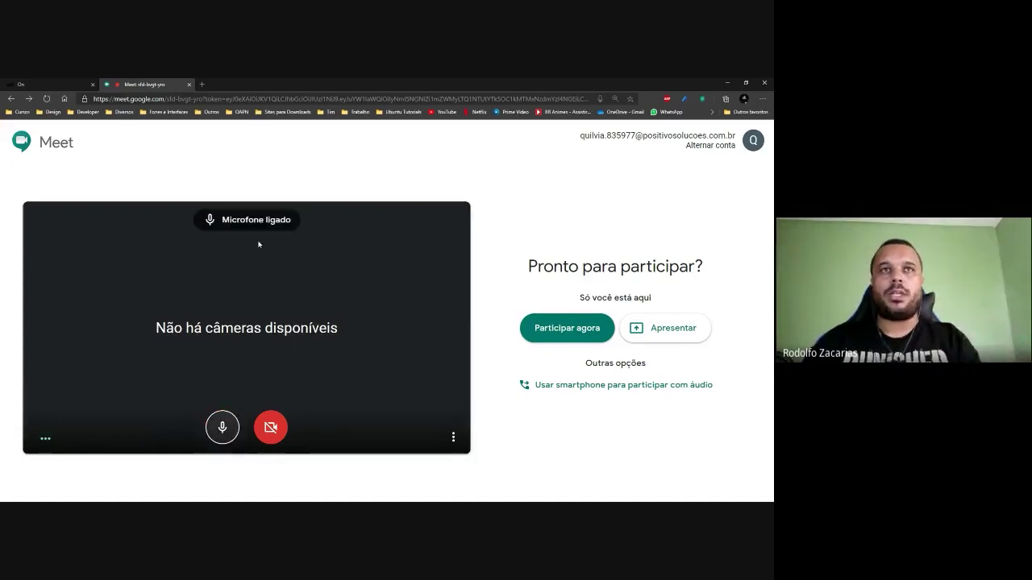
left_click(226, 416)
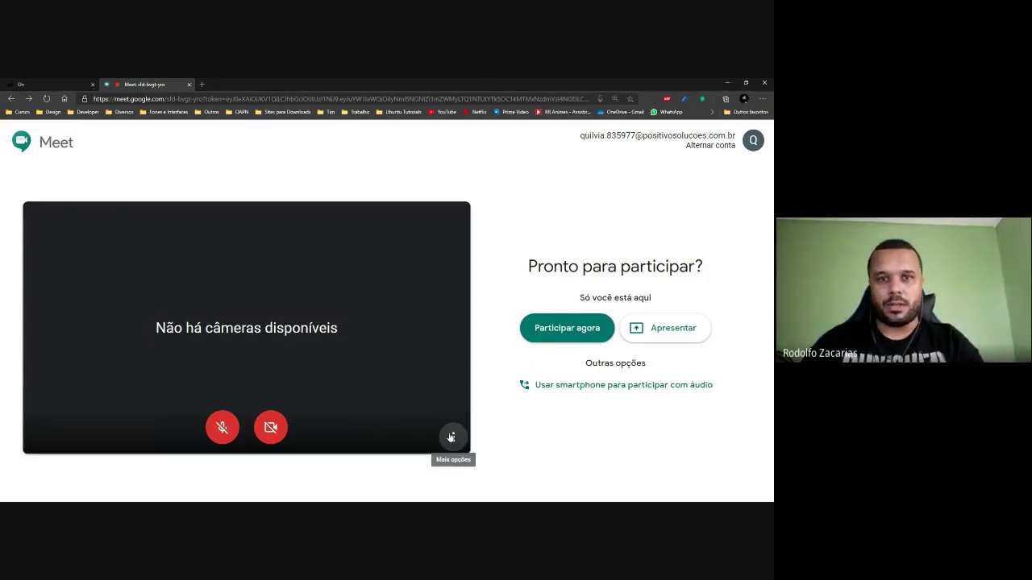
Open the Mais opções menu, dismiss it, and reopen it to show captions, settings and help.
left_click(452, 438)
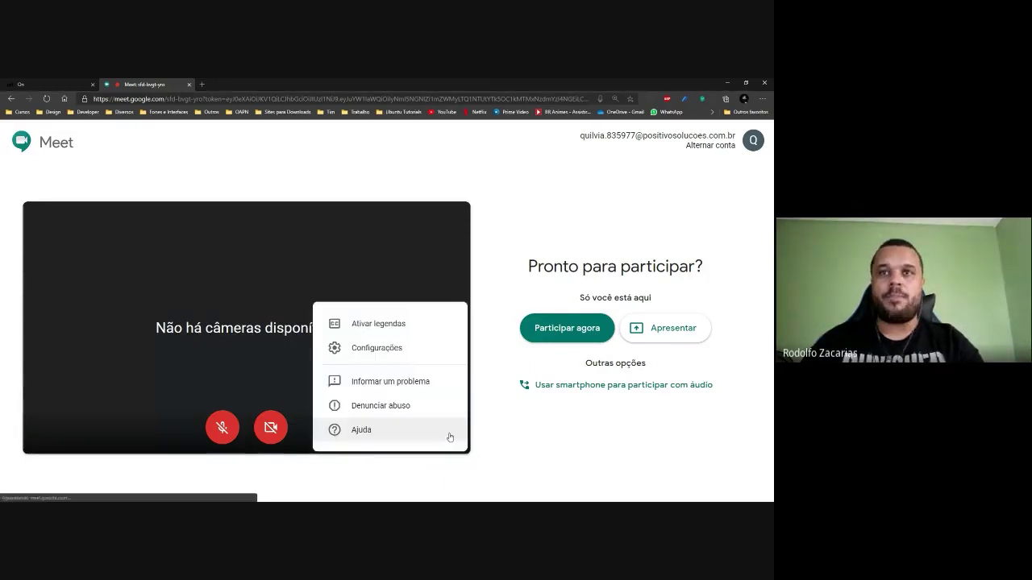
left_click(388, 329)
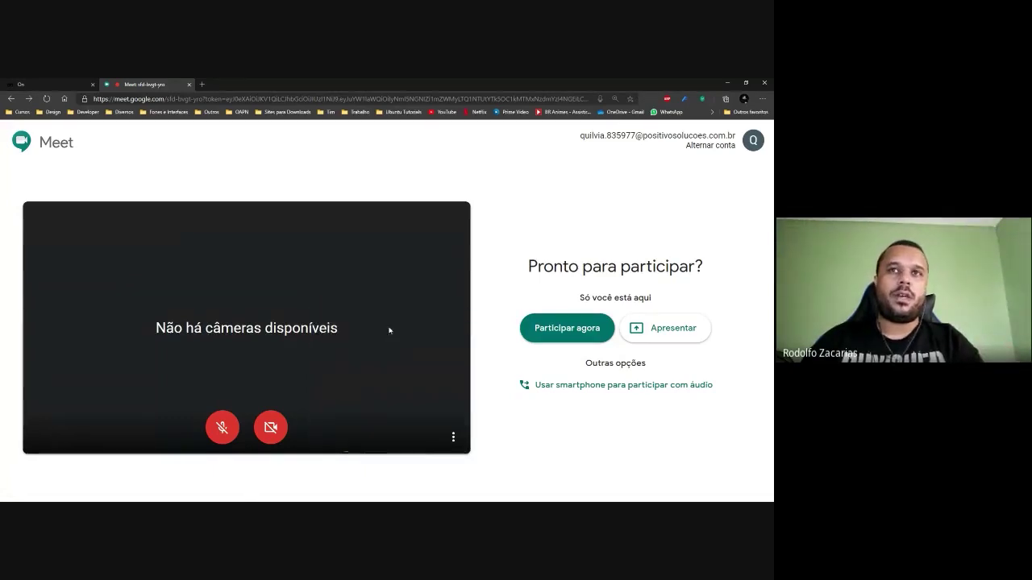
left_click(452, 437)
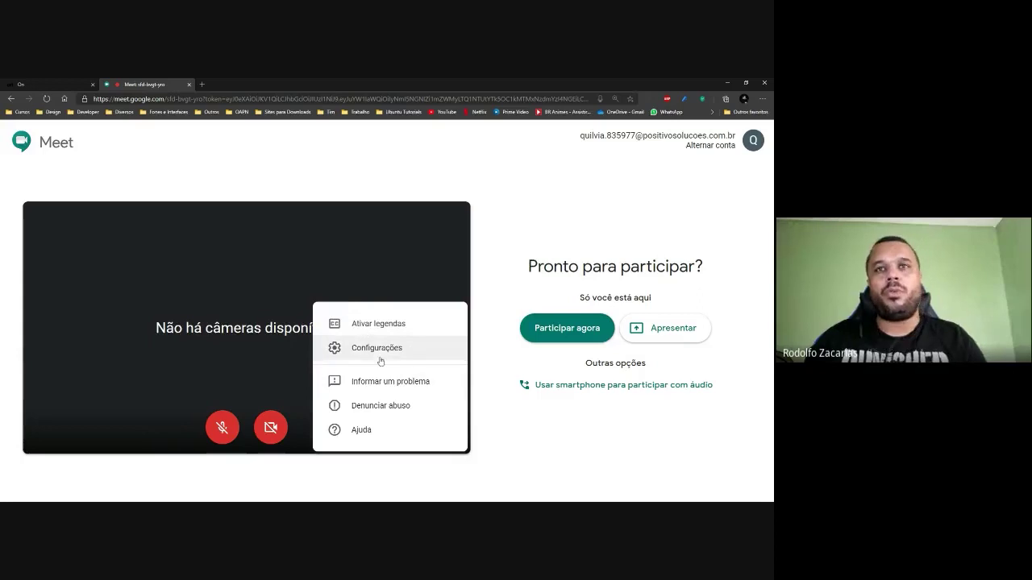
Review the Áudio tab in Configurações and close it with Concluído.
left_click(381, 351)
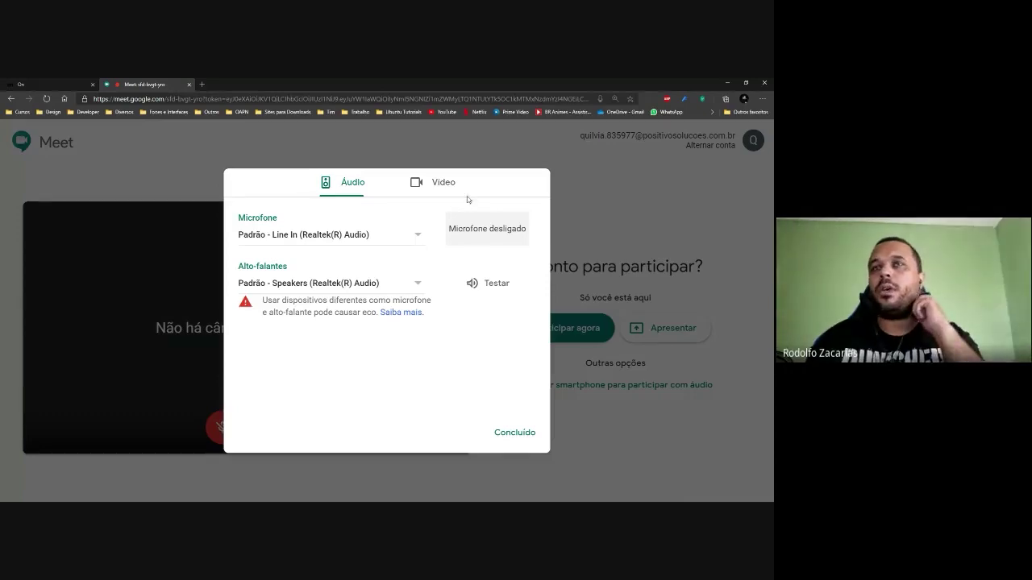
left_click(524, 434)
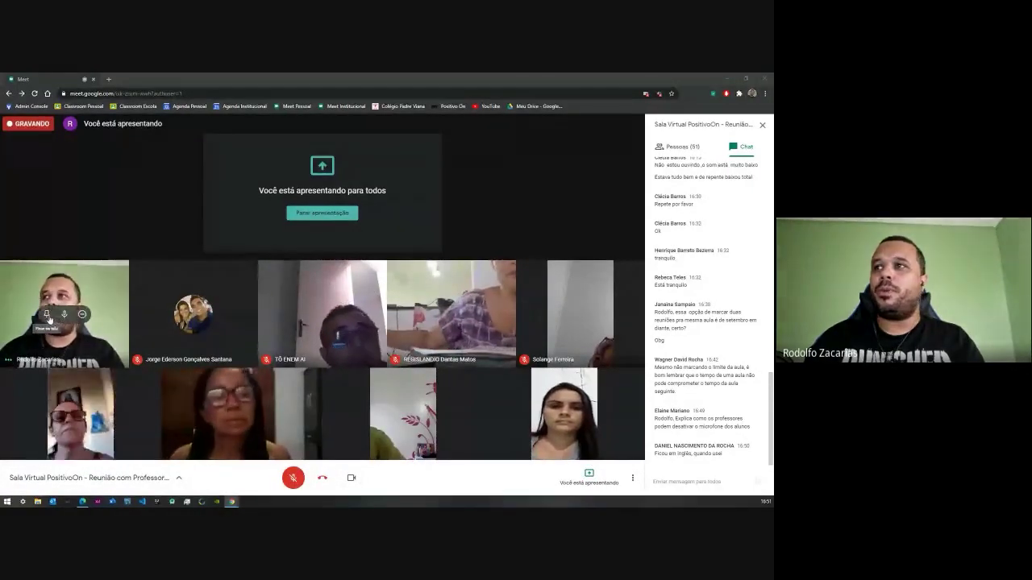
Pin your own tile full-screen, unpin it back to the grid, and show the stop-presenting option.
left_click(48, 316)
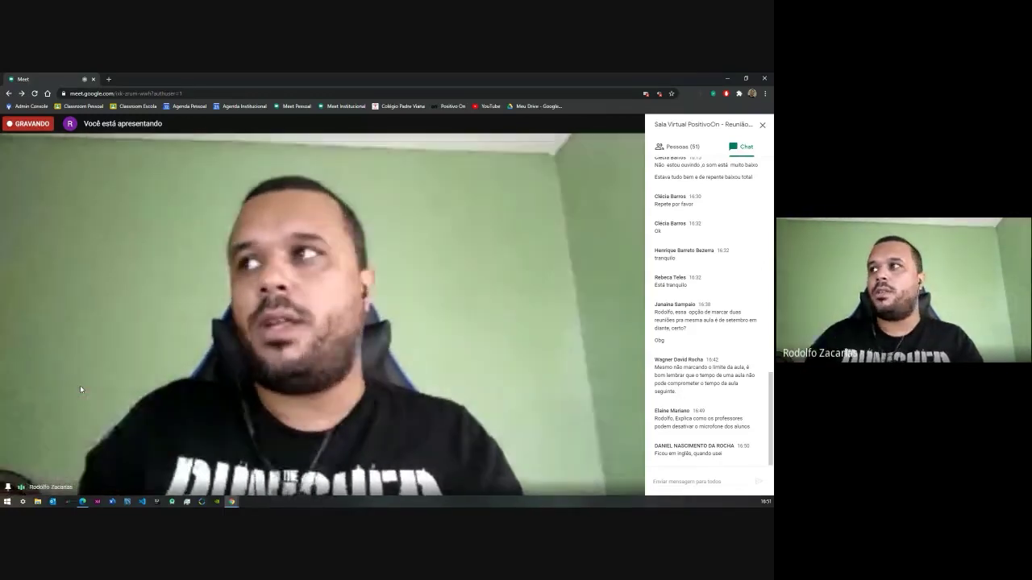
left_click(304, 324)
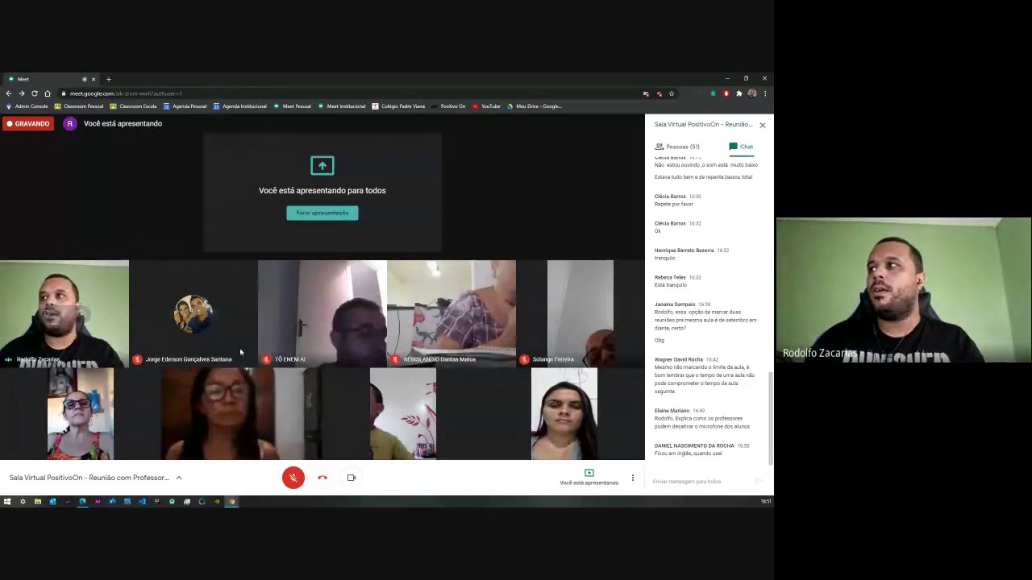
left_click(592, 473)
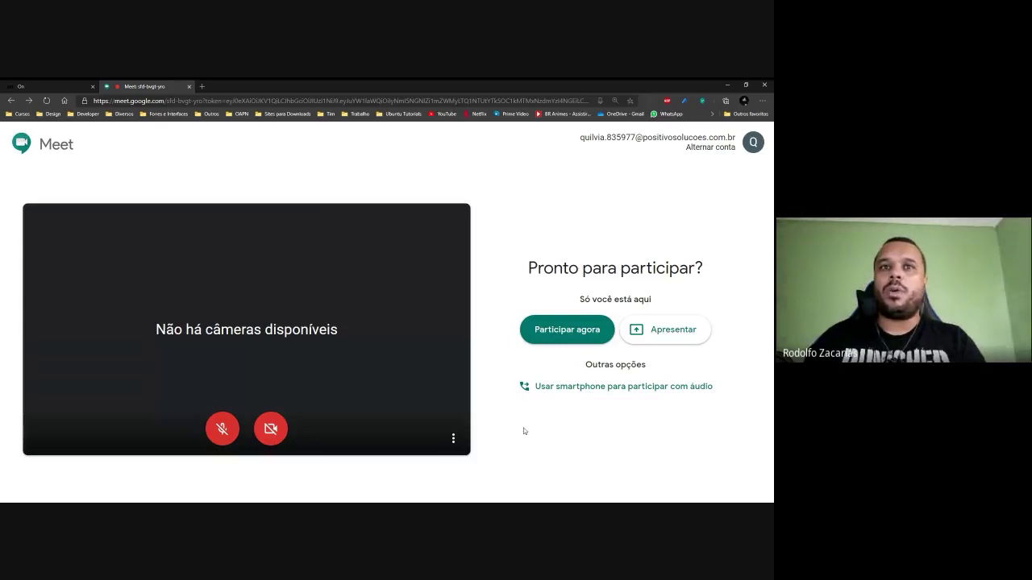
Bring up the Vídeo tab of Configurações and check Resolução de saída, leaving it at 360p.
left_click(453, 438)
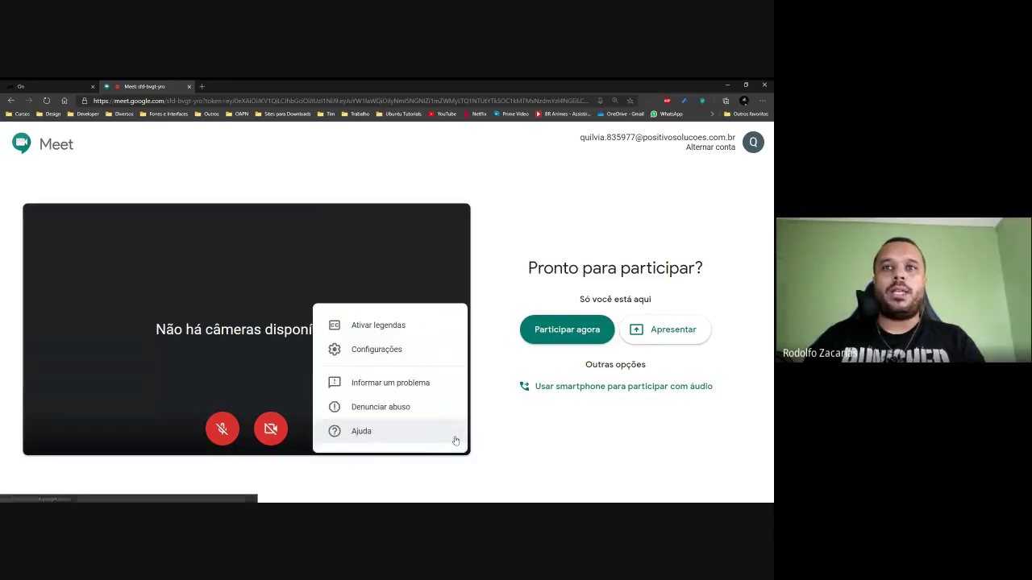
left_click(396, 351)
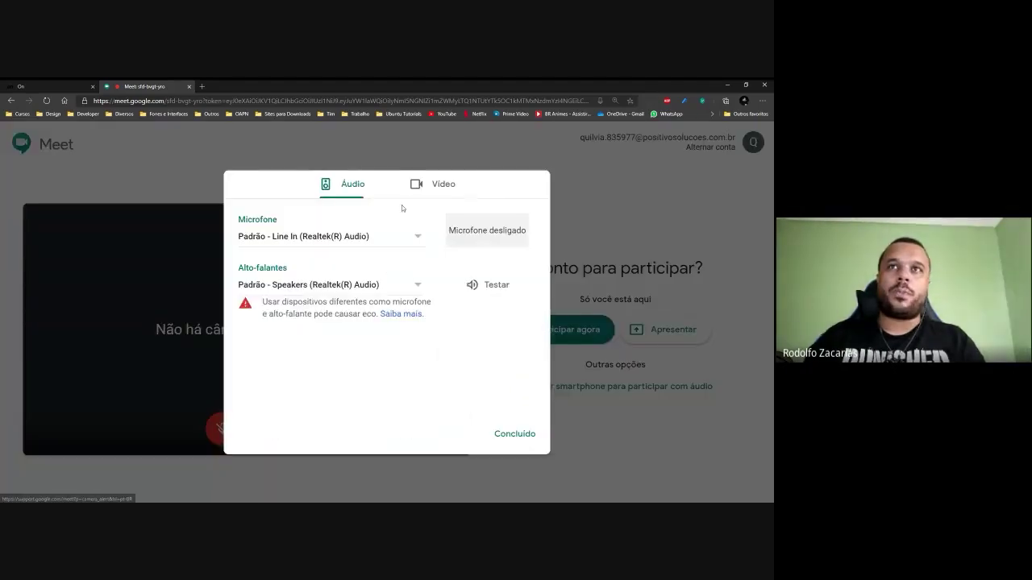
left_click(442, 191)
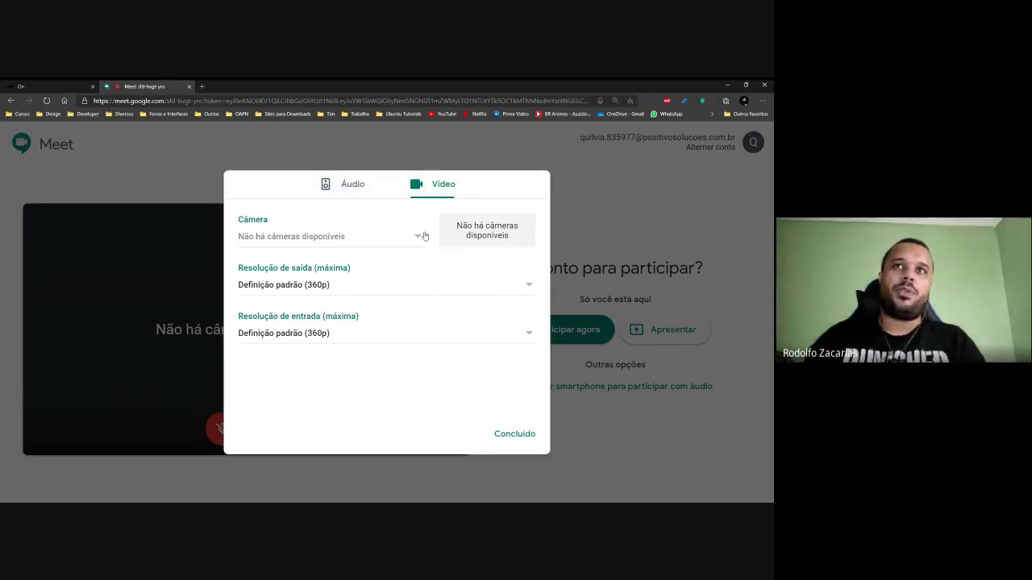
left_click(511, 295)
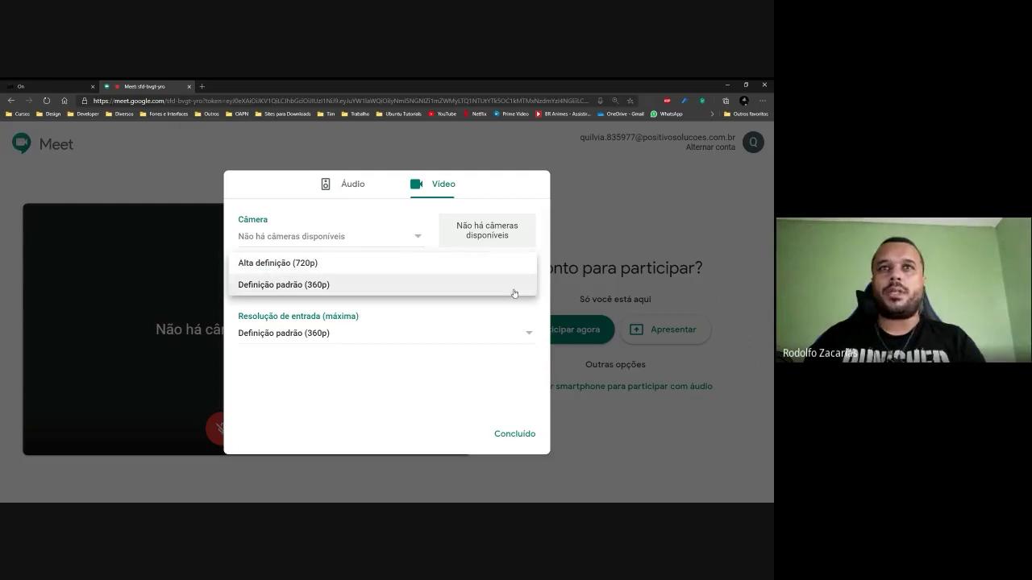
left_click(513, 294)
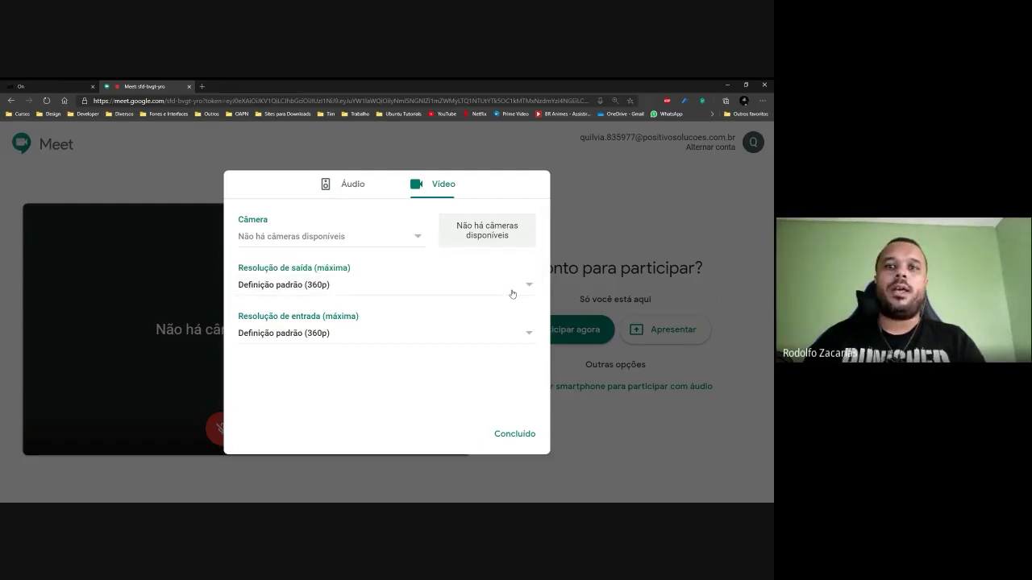
left_click(513, 290)
left_click(511, 292)
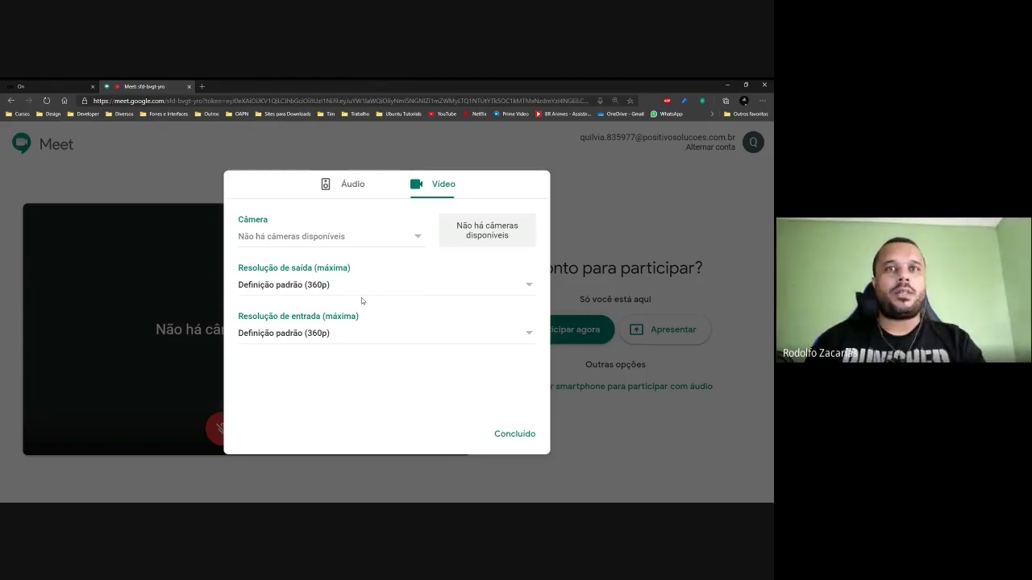
Set Resolução de saída and Resolução de entrada to Alta definição (720p), then confirm with Concluído.
left_click(528, 285)
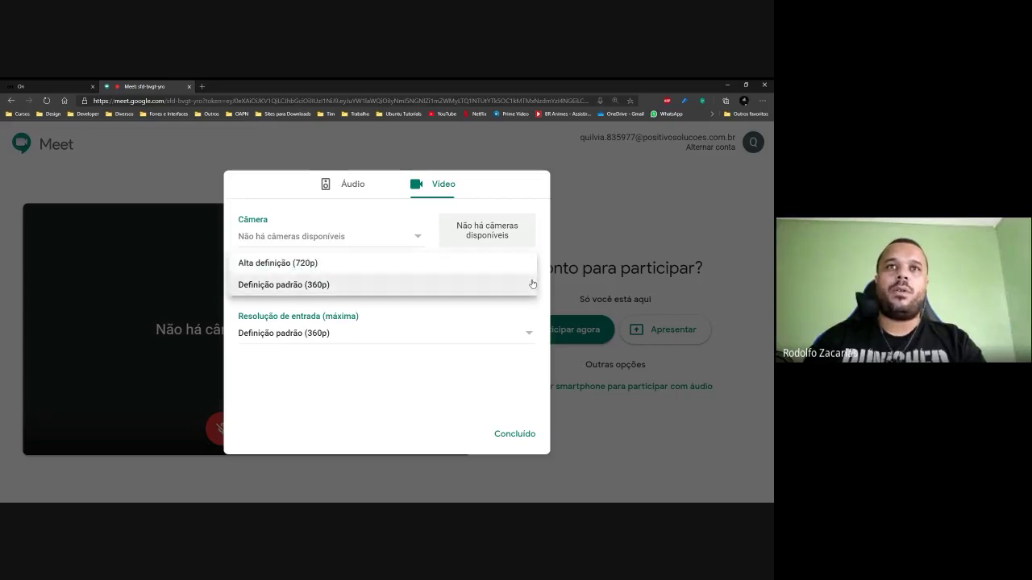
left_click(309, 271)
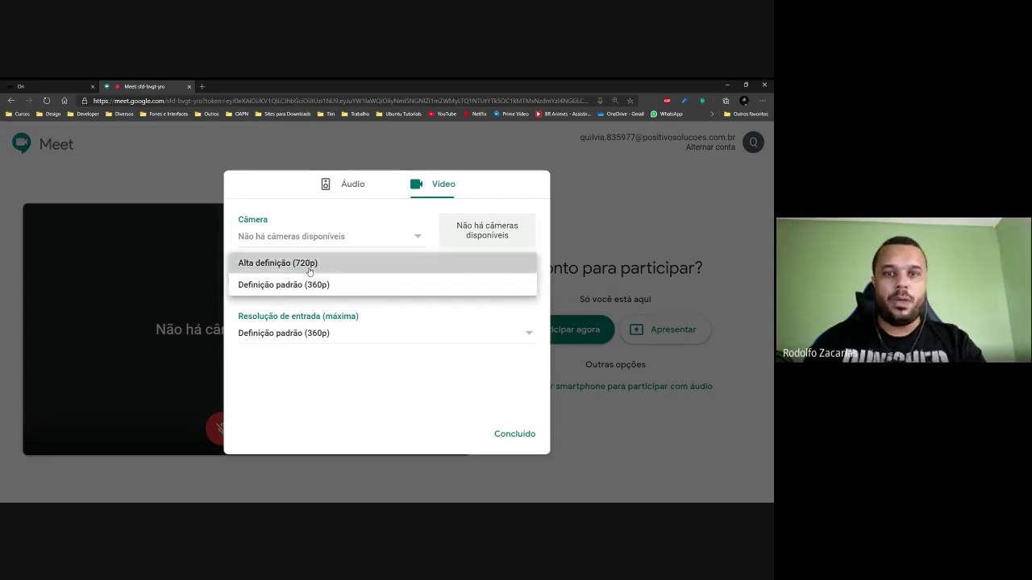
left_click(517, 335)
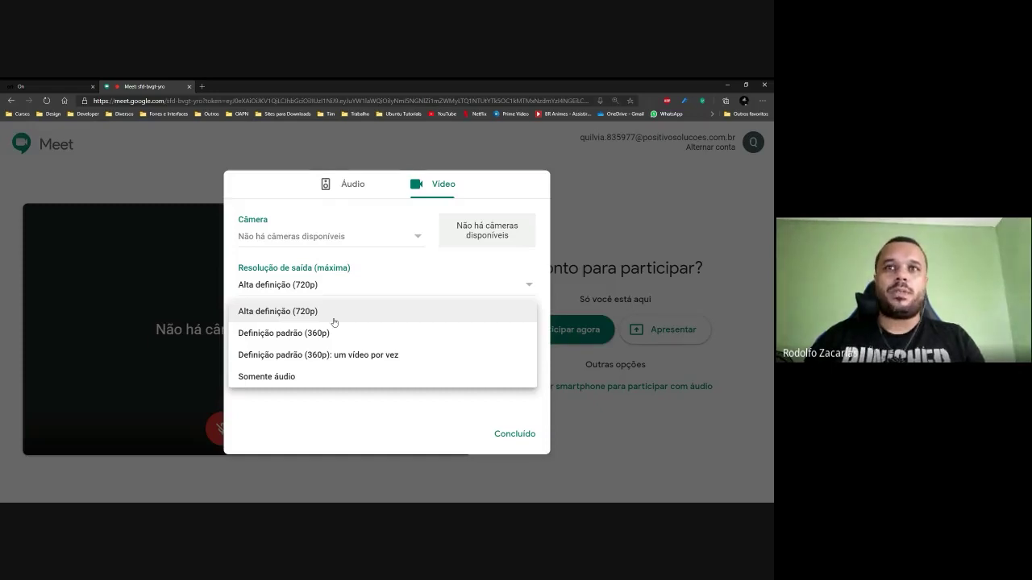
left_click(334, 321)
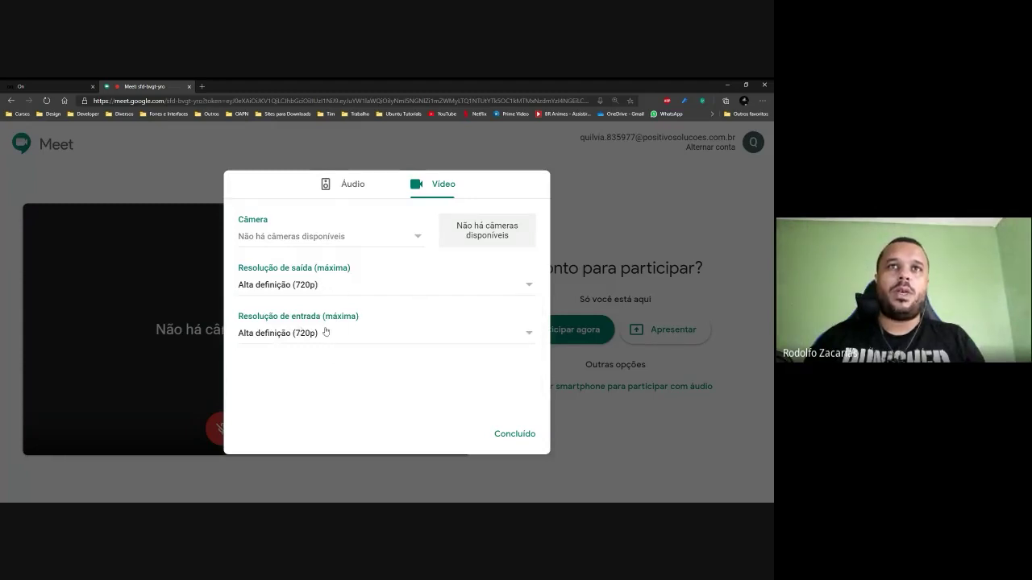
left_click(509, 435)
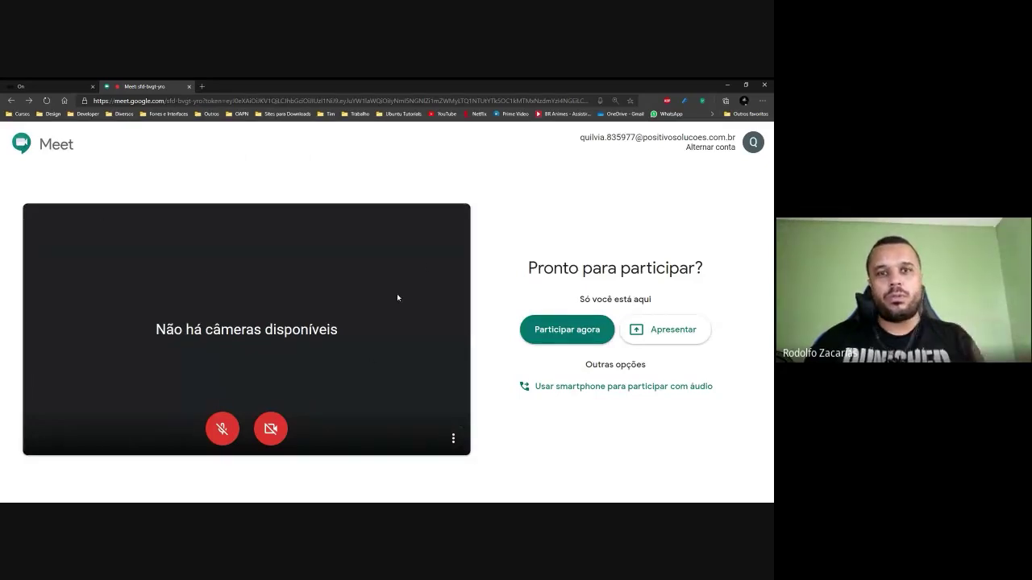
left_click(454, 440)
left_click(395, 352)
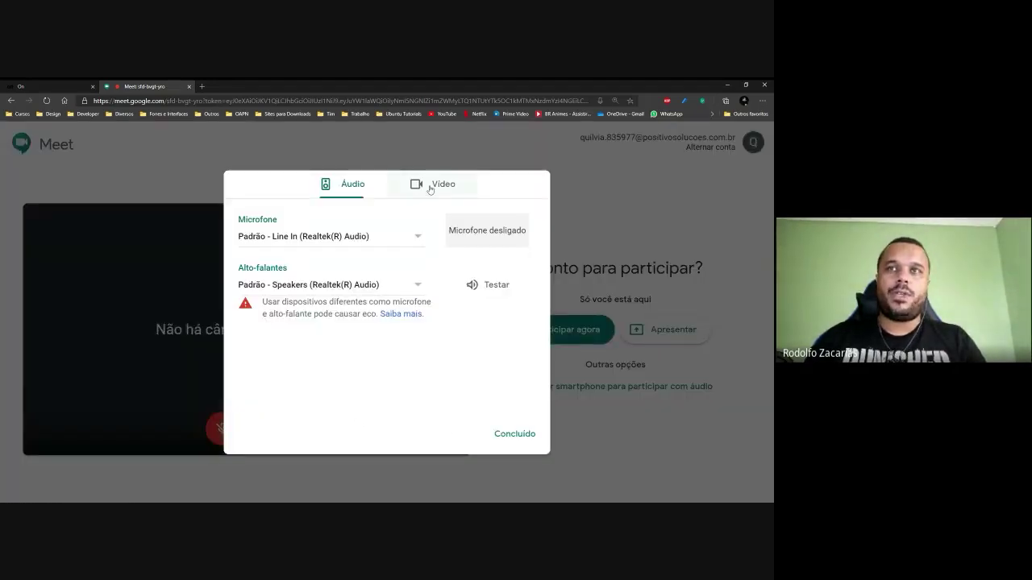
left_click(429, 188)
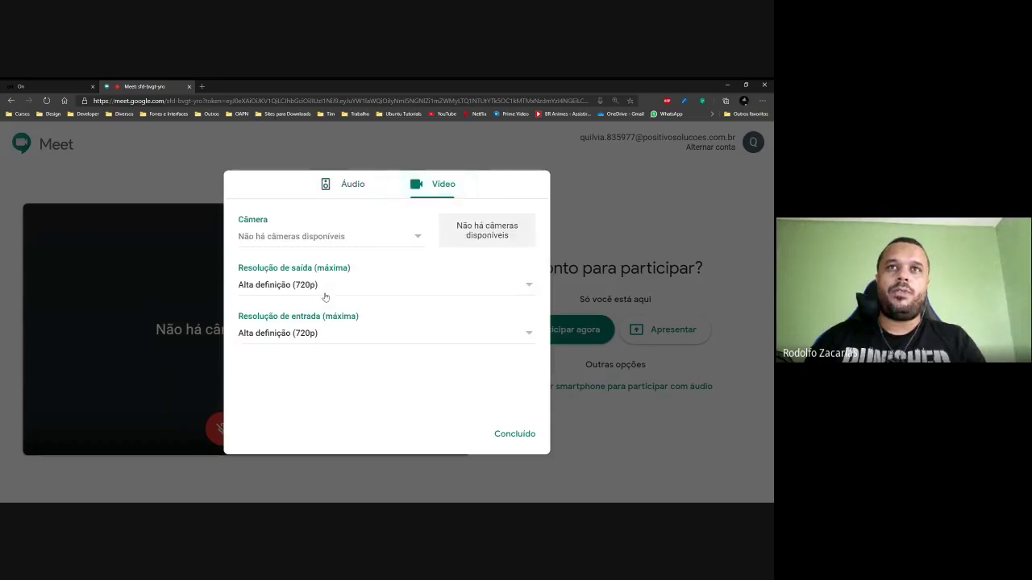
left_click(507, 289)
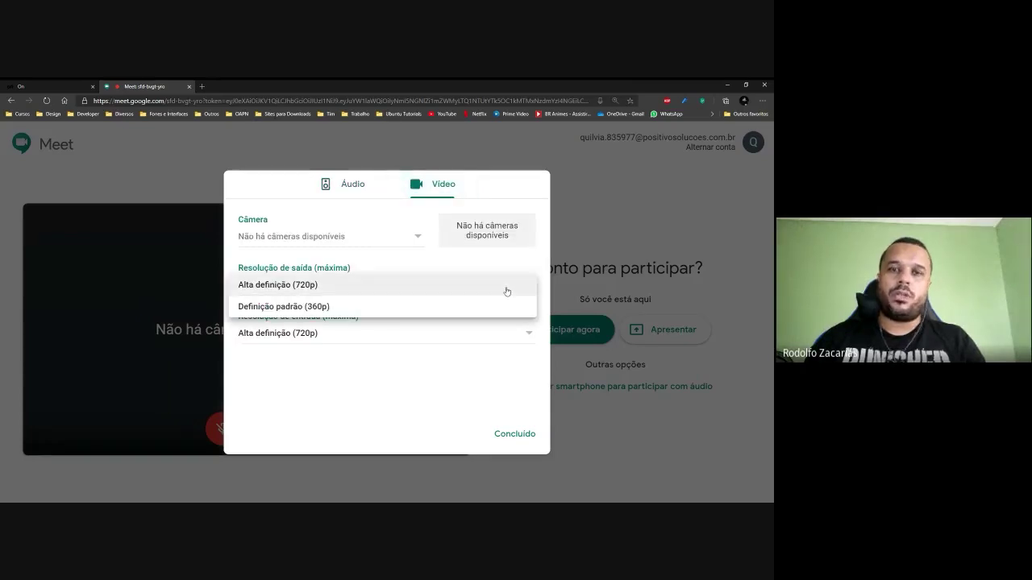
left_click(451, 339)
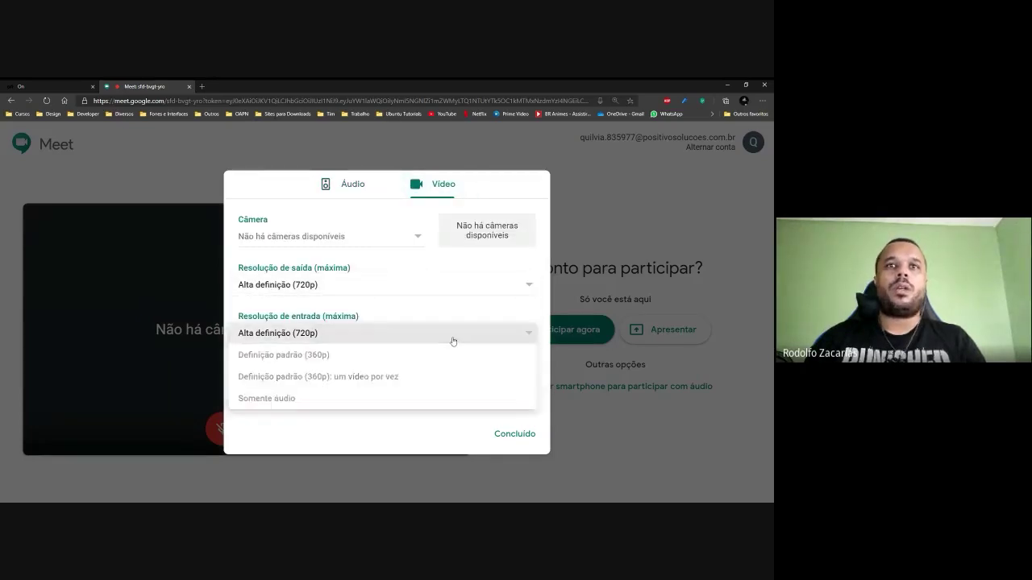
left_click(453, 342)
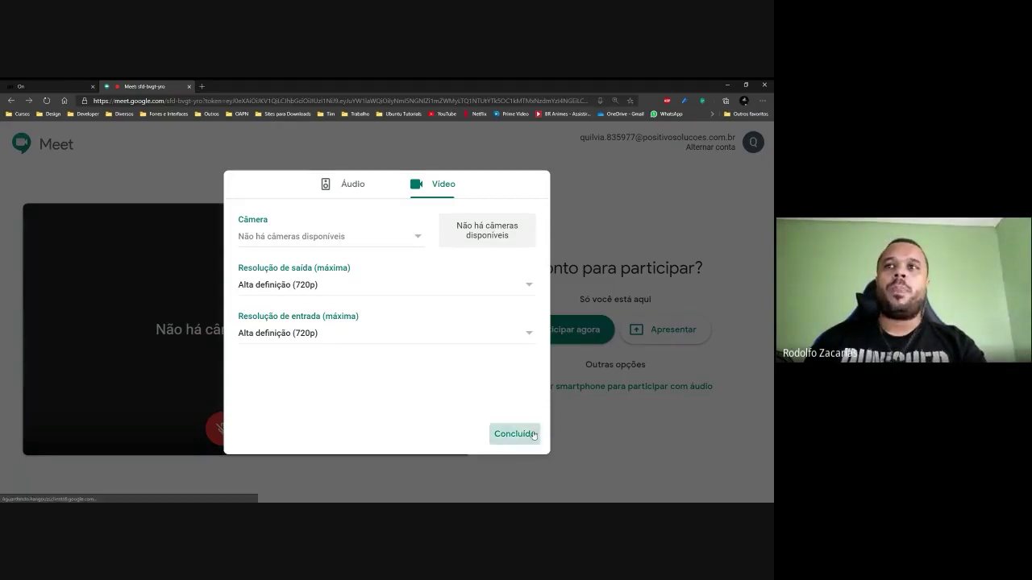
left_click(515, 434)
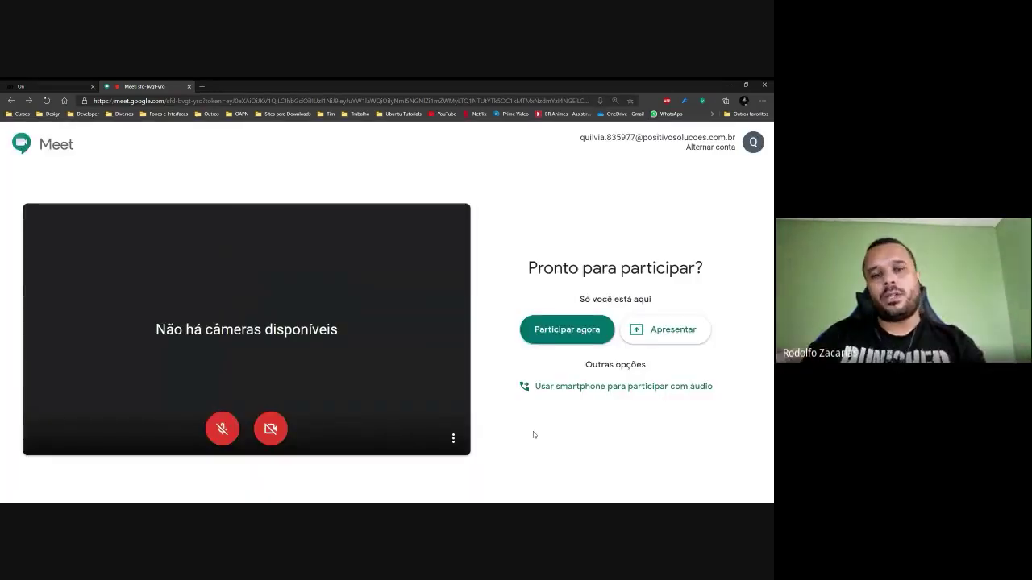
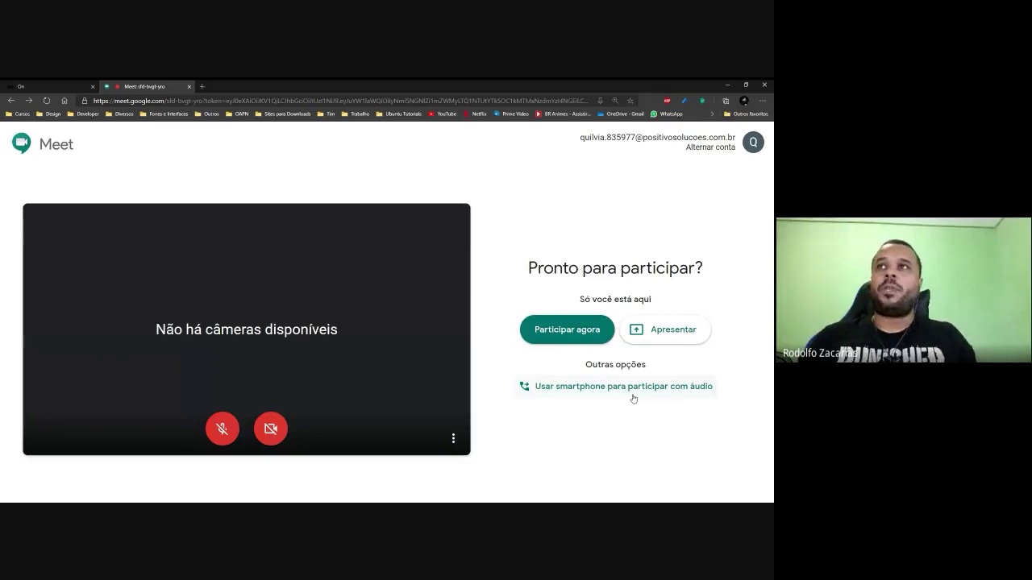
Join the meeting, zoom the page out, and briefly check the meeting details join link.
left_click(576, 337)
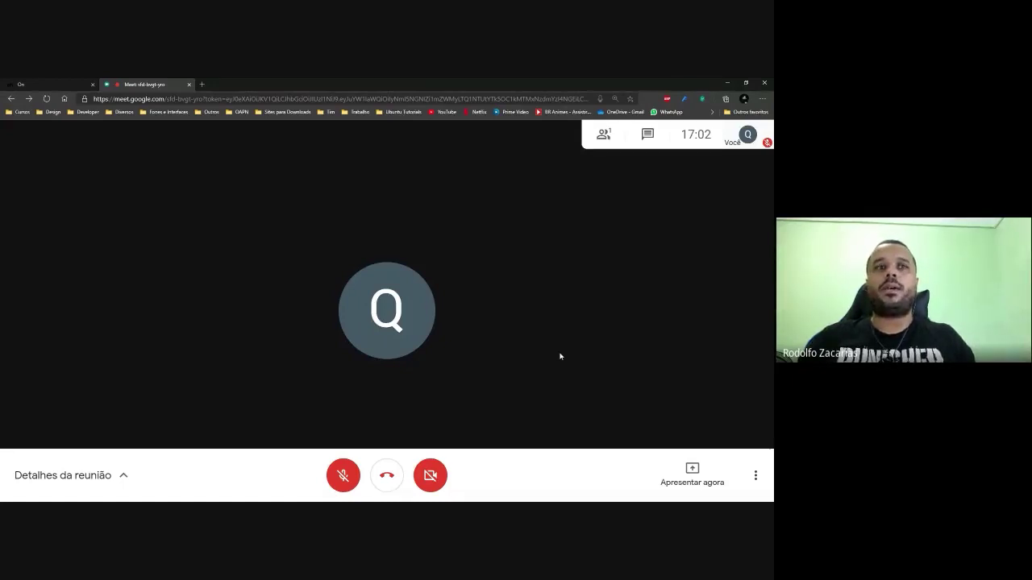
key("ctrl+minus")
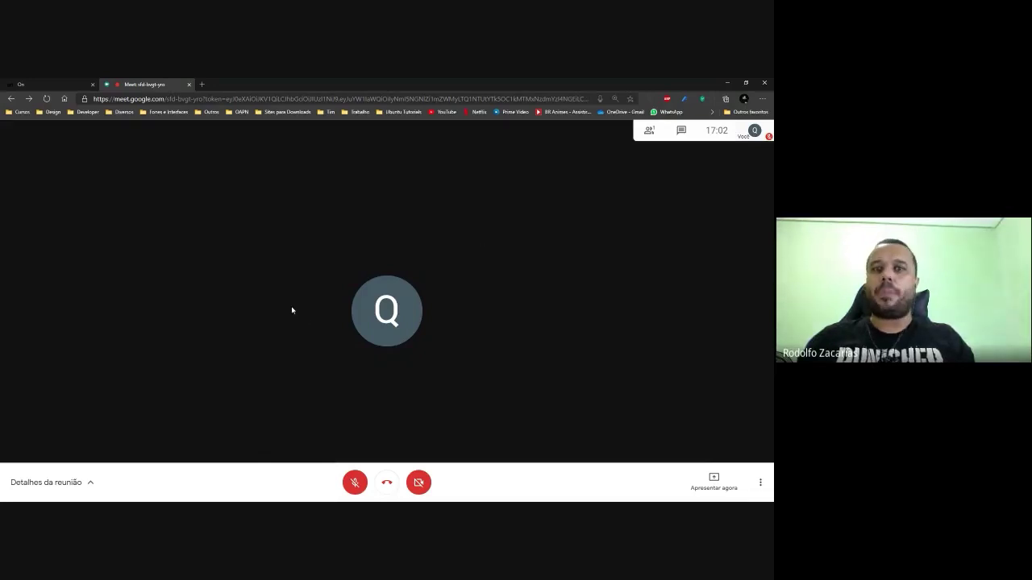
left_click(89, 483)
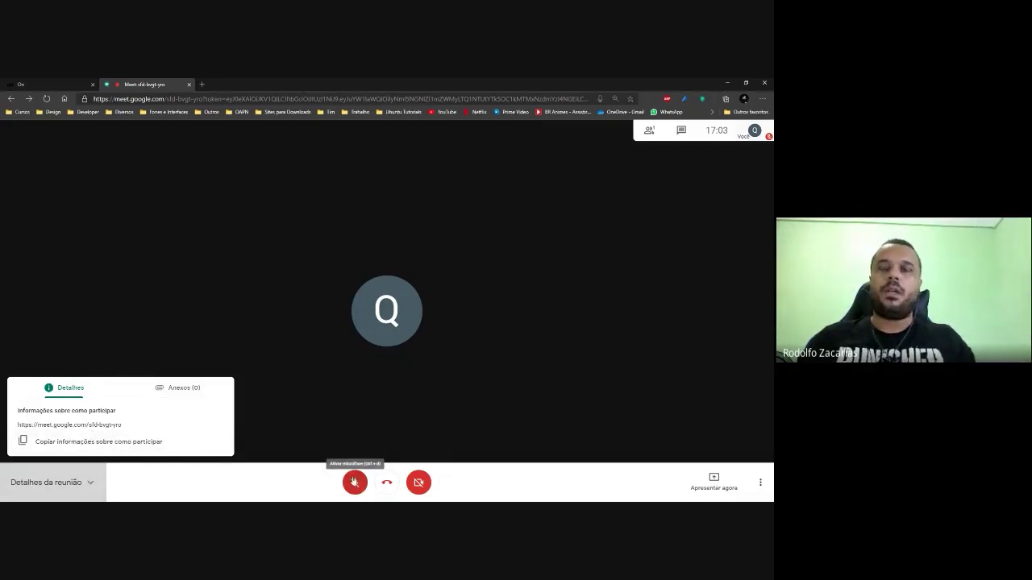
left_click(385, 484)
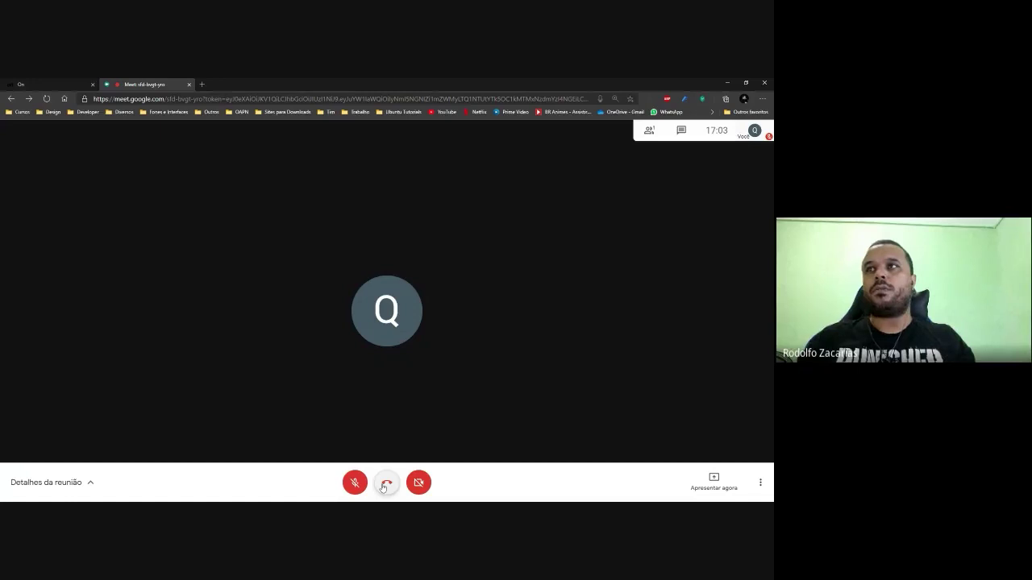
Hang up, return to the Meet home screen, and dismiss the start-or-join meeting dialog.
left_click(384, 484)
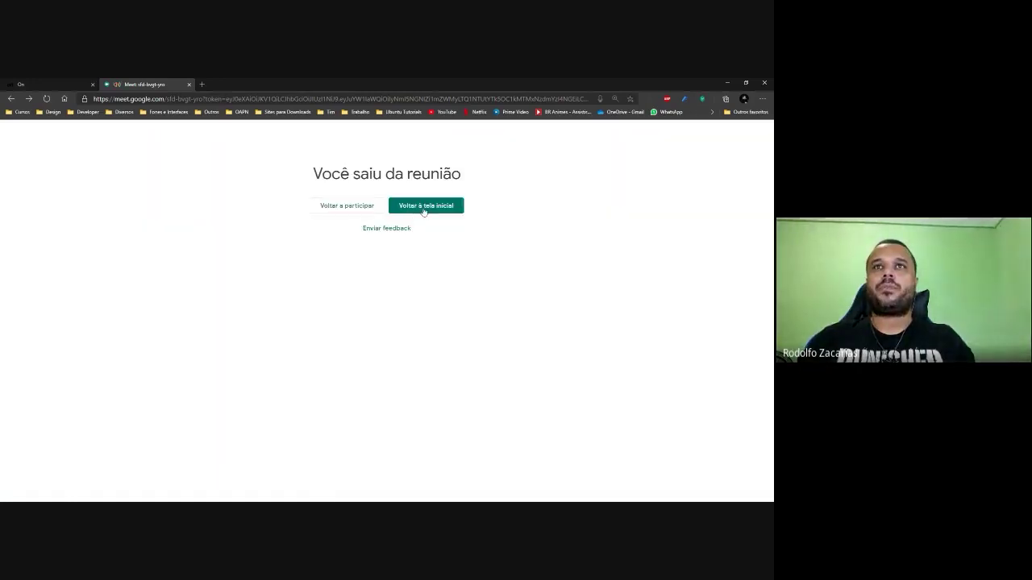
left_click(422, 209)
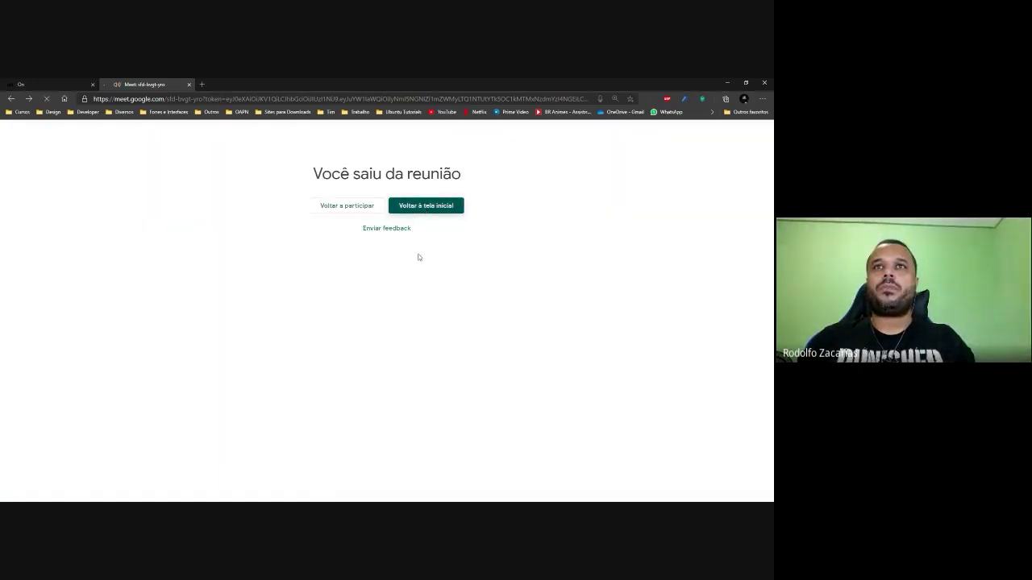
left_click(422, 203)
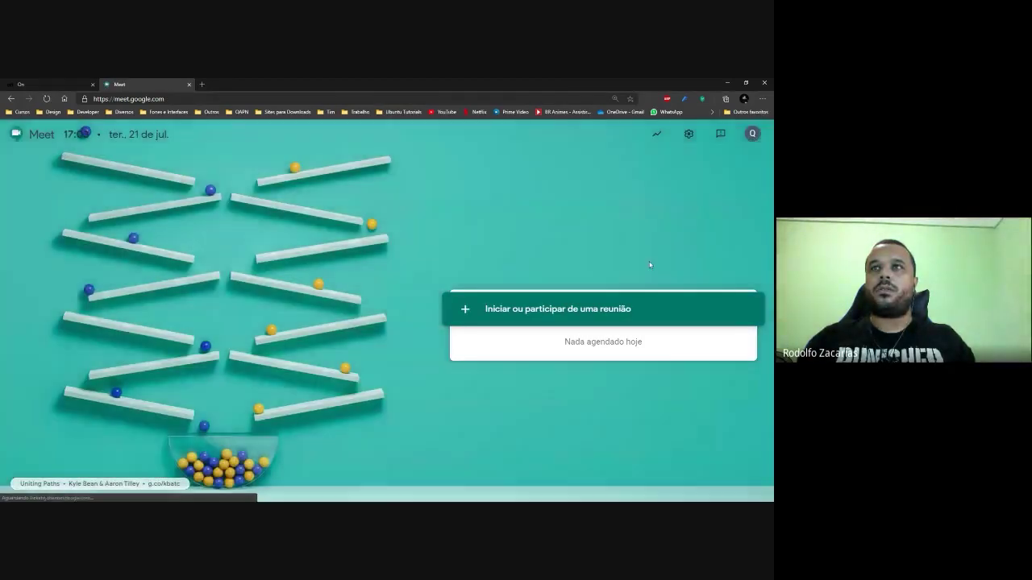
left_click(566, 315)
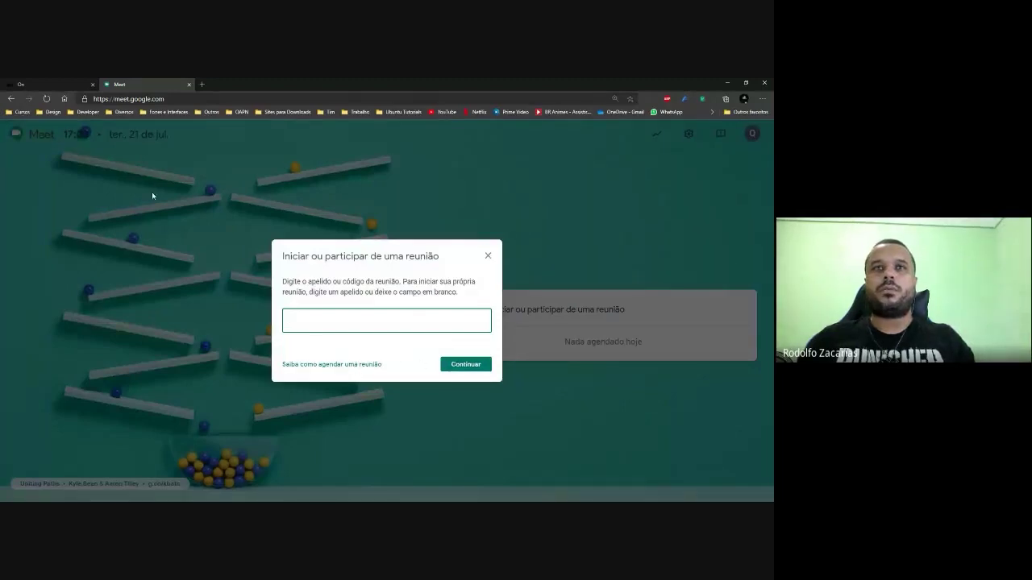
left_click(487, 257)
Open the Teste room's meeting from Positivo ON and mute the microphone in the lobby.
left_click(49, 83)
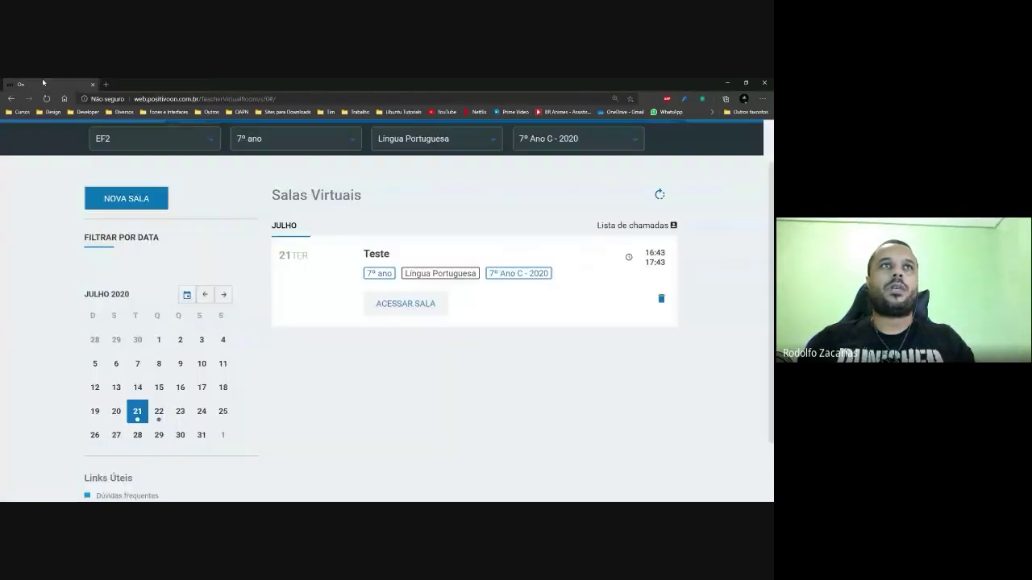
left_click(405, 302)
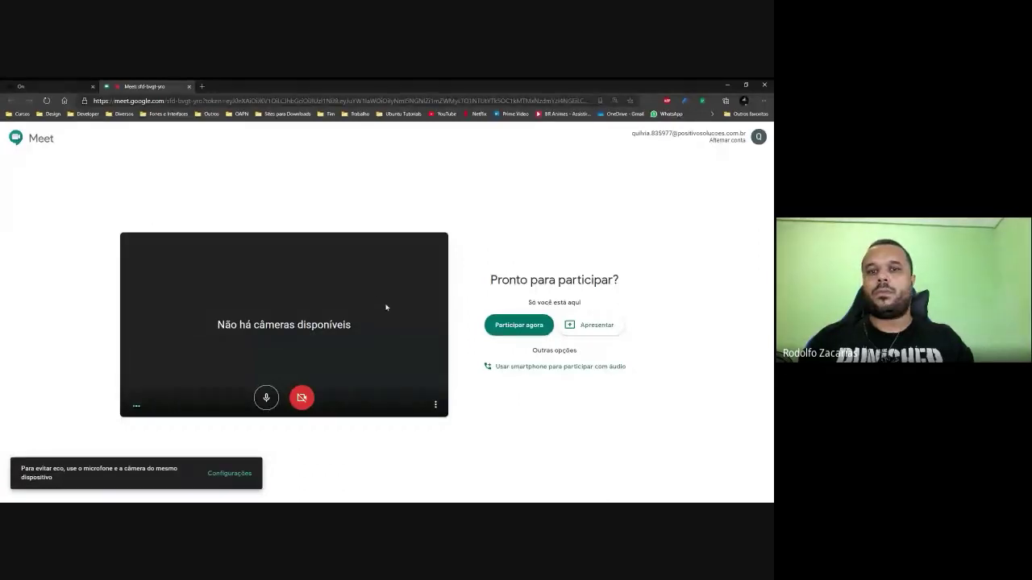
left_click(267, 398)
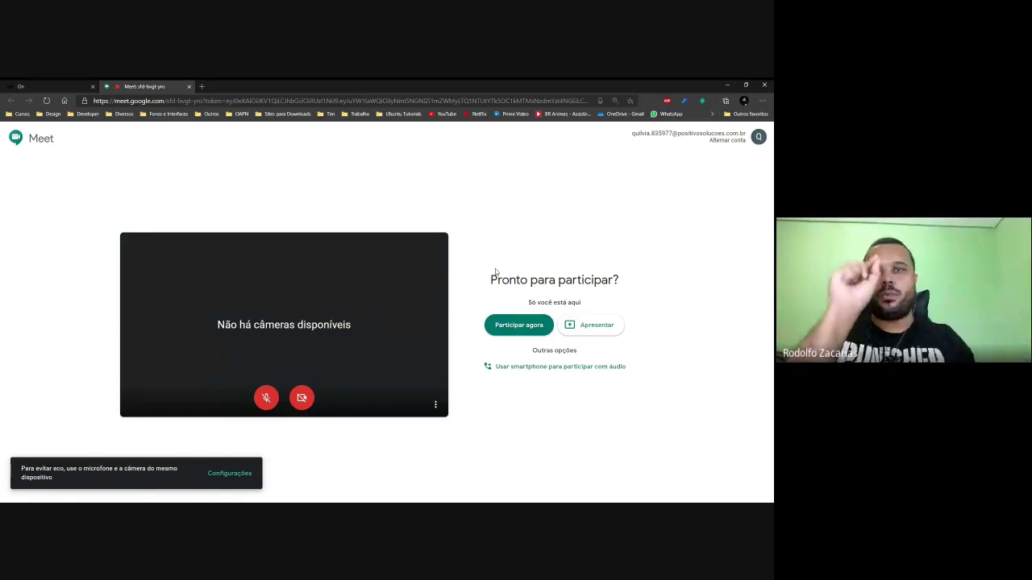
Join the Teste call, select the join link in meeting details, then enlarge the page.
left_click(522, 325)
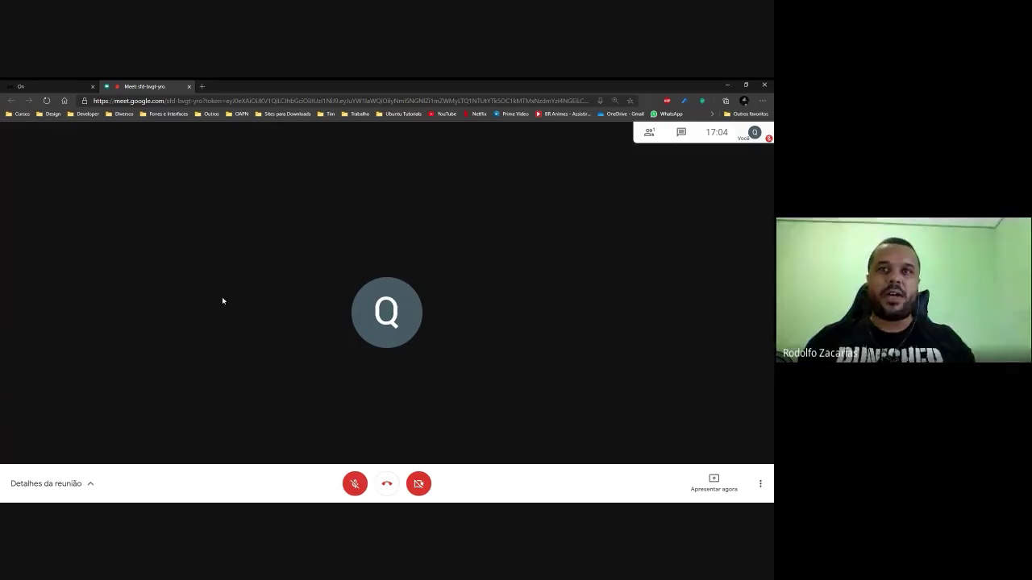
left_click(90, 485)
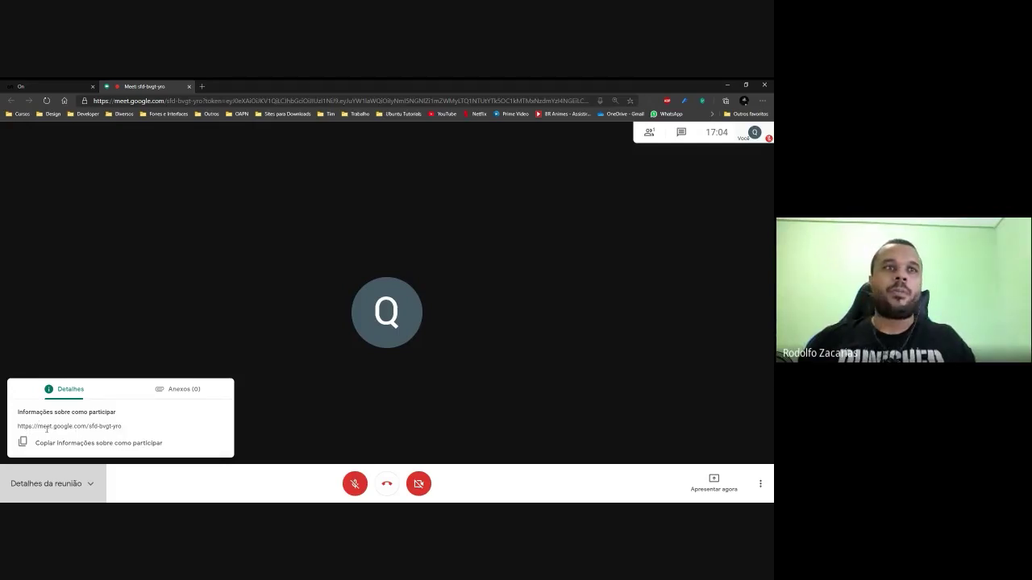
left_click_drag(21, 425, 122, 427)
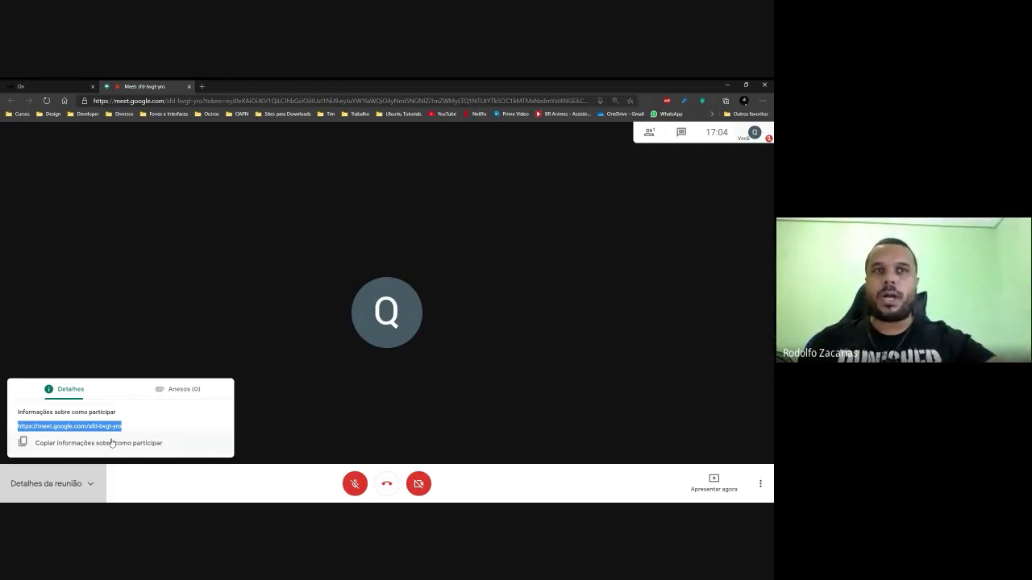
left_click(132, 309)
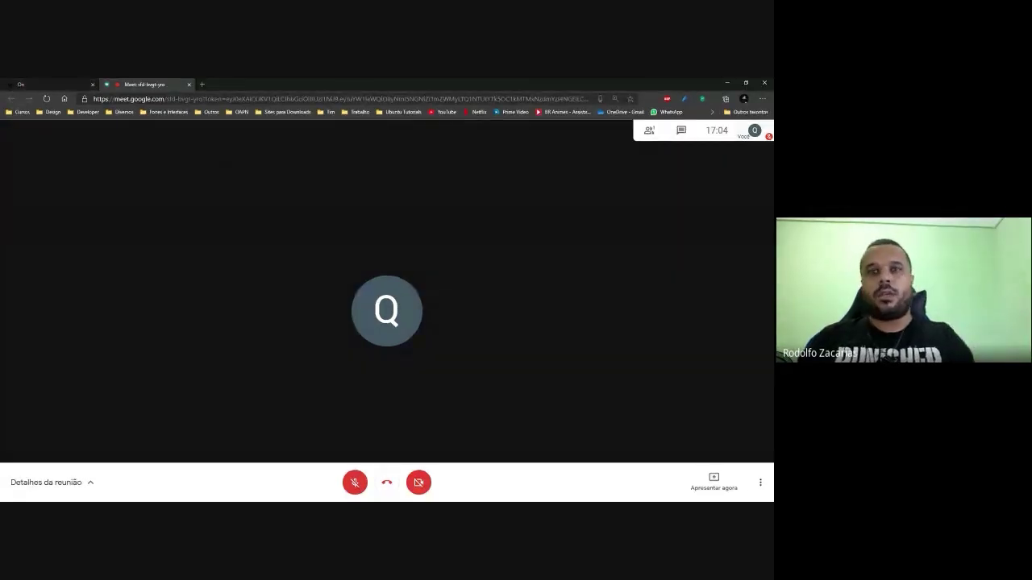
key("ctrl+plus")
key("ctrl+plus")
key("ctrl+plus")
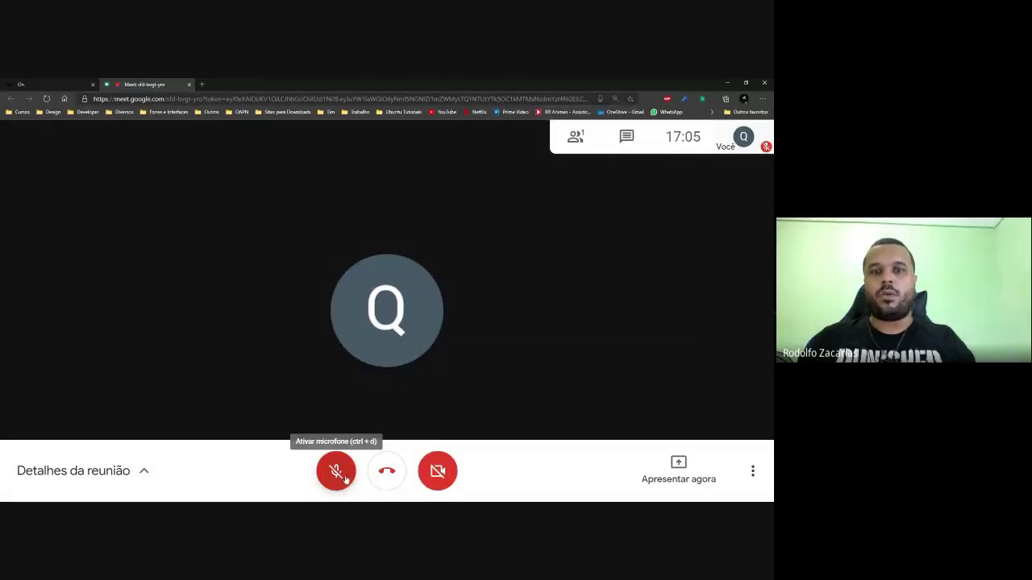
left_click(449, 479)
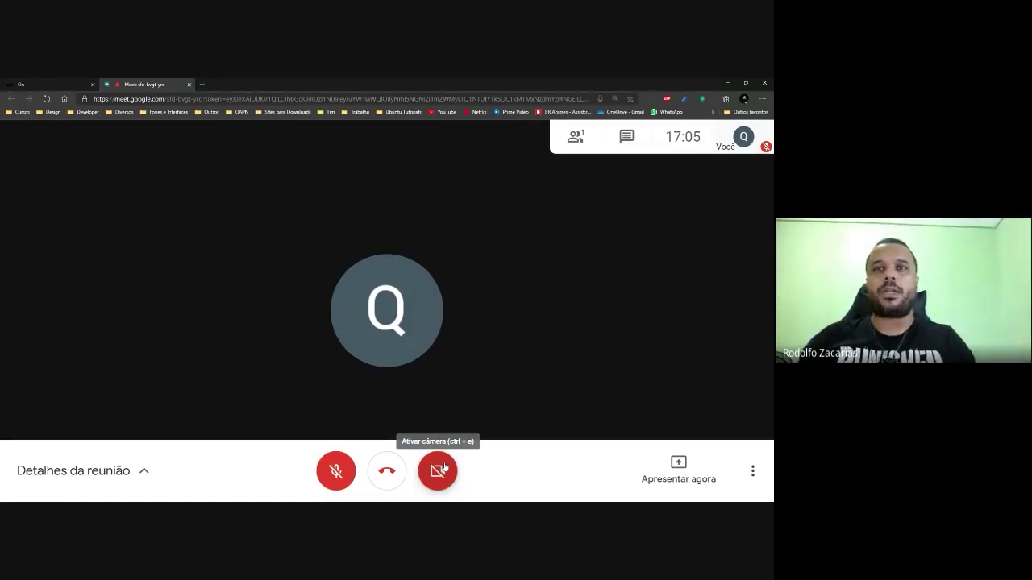
left_click(443, 473)
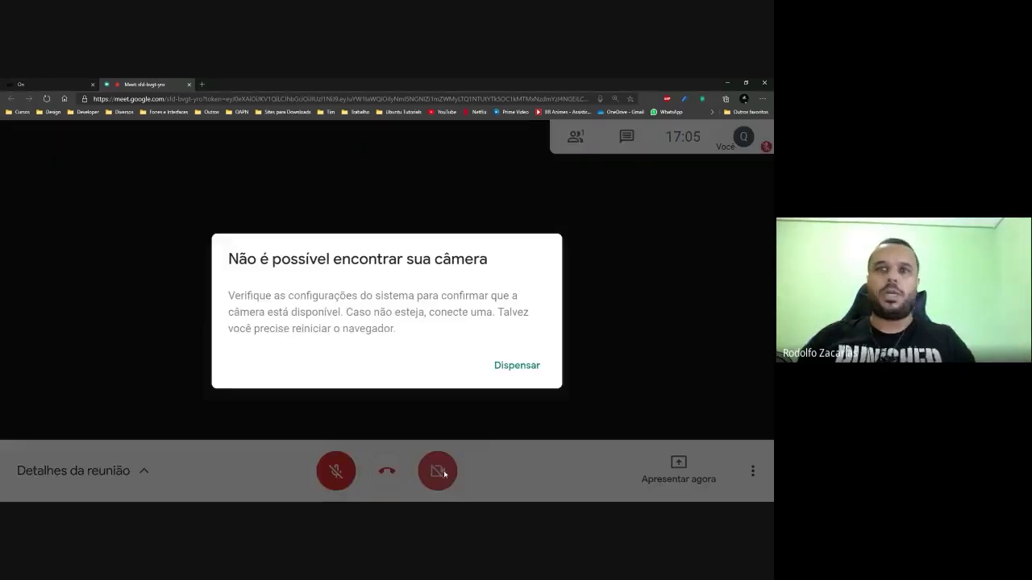
left_click(519, 371)
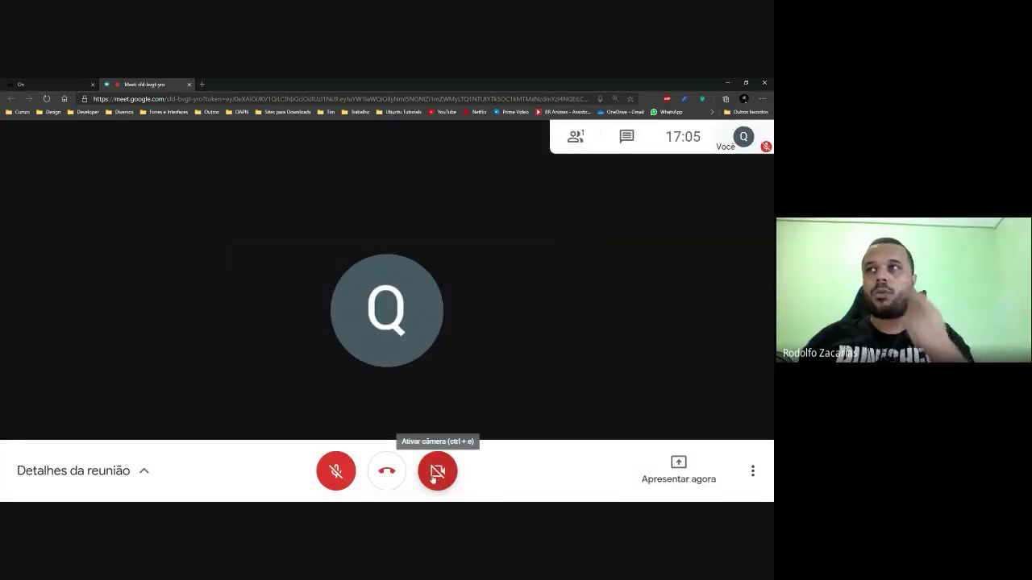
left_click(440, 471)
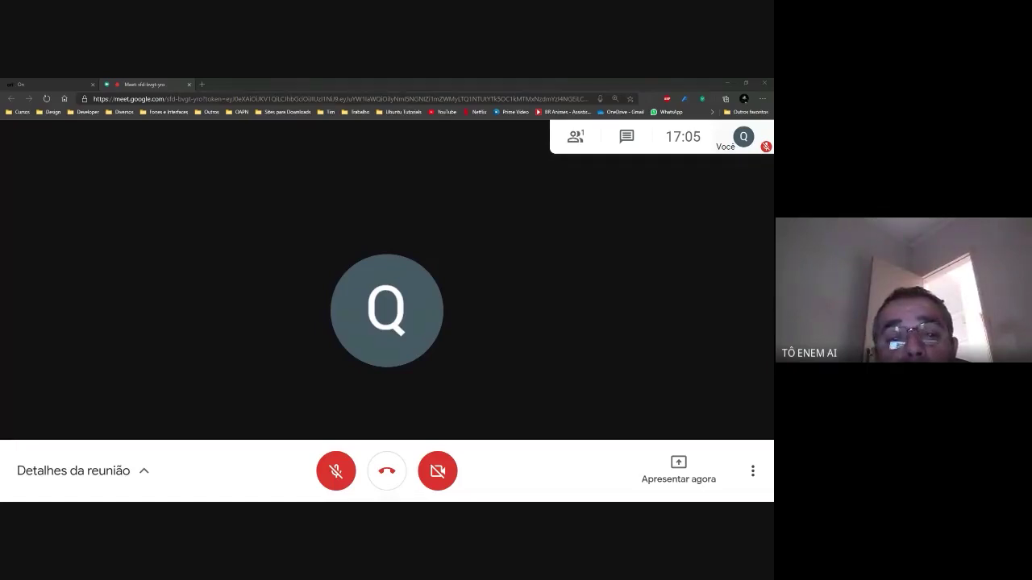
left_click(569, 344)
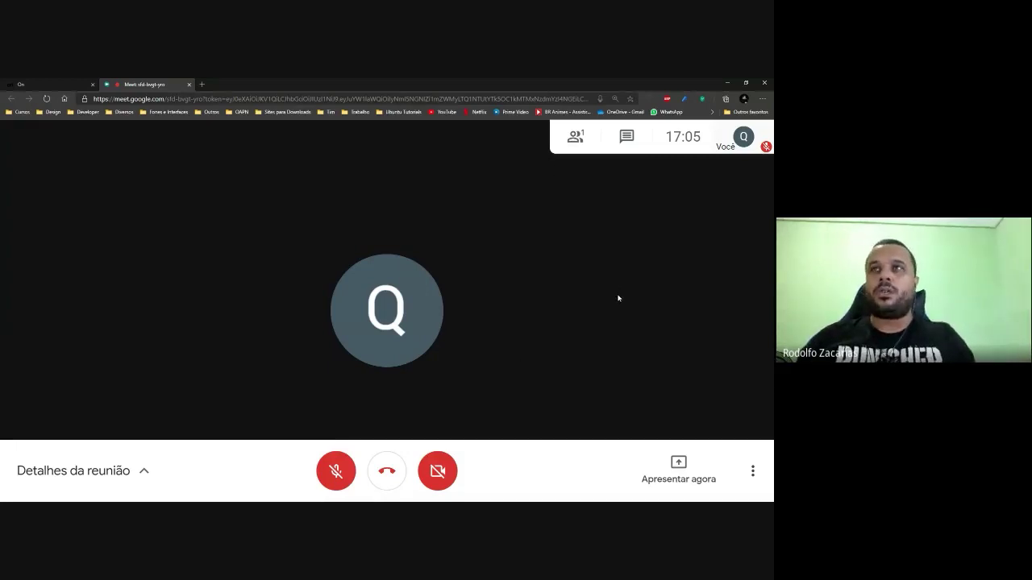
key("ctrl+plus")
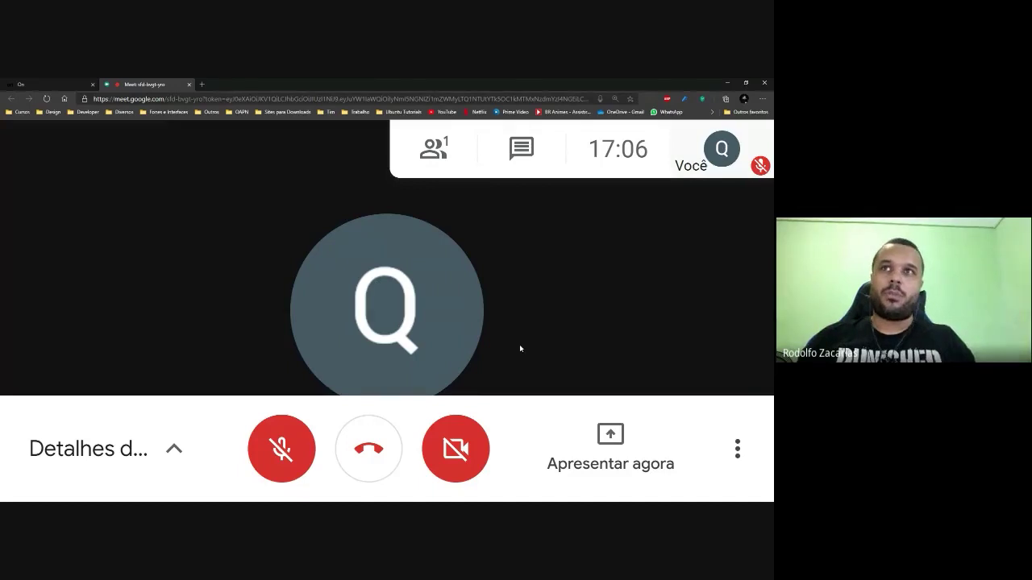
key("ctrl+minus")
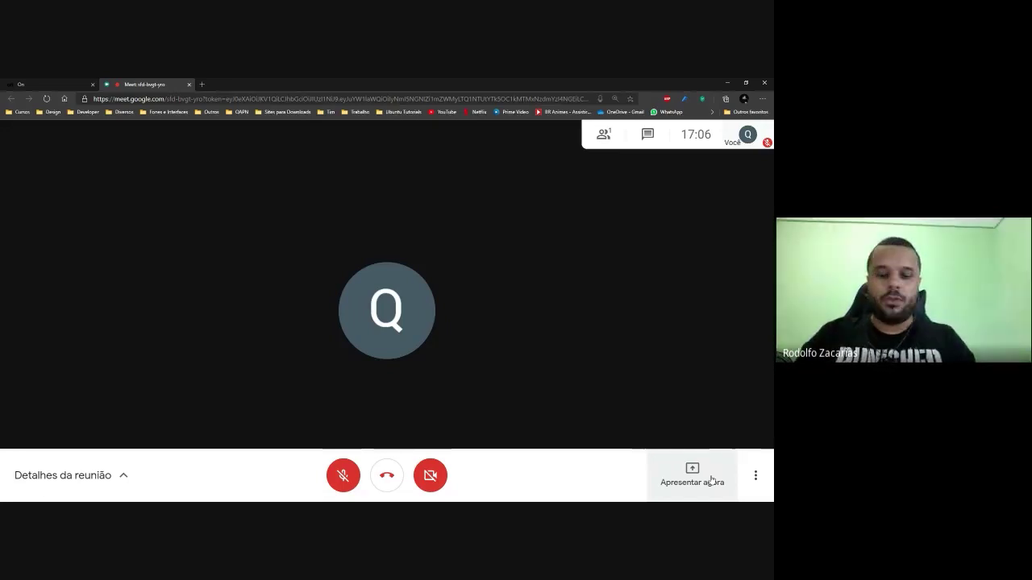
left_click(67, 473)
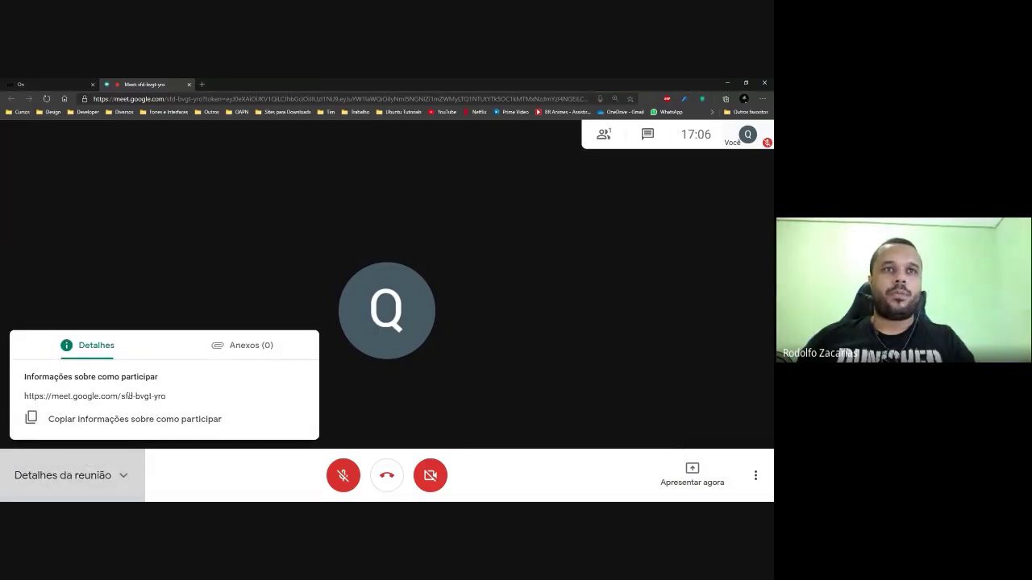
left_click_drag(183, 398, 13, 394)
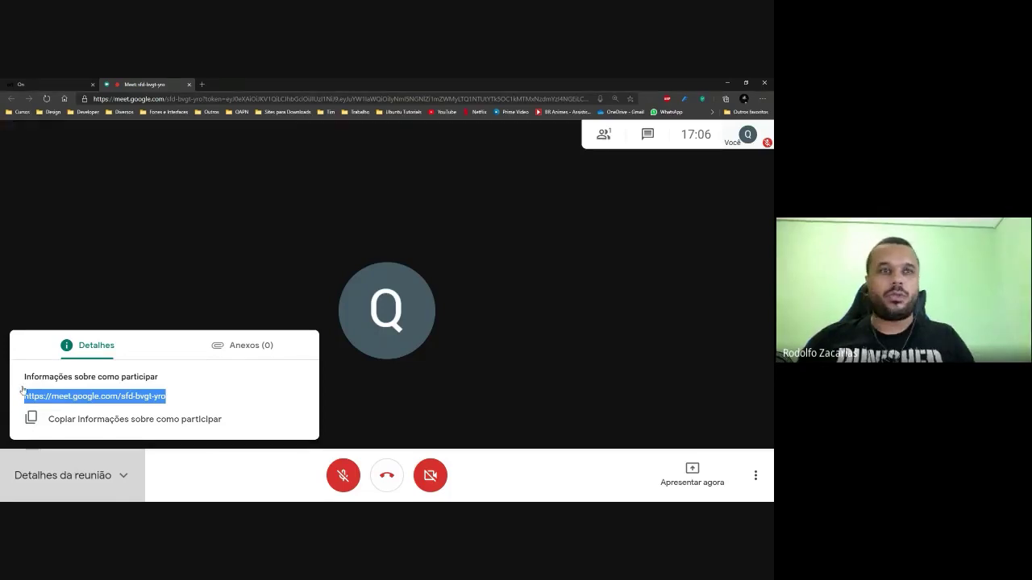
scroll(23, 392, "up", 3)
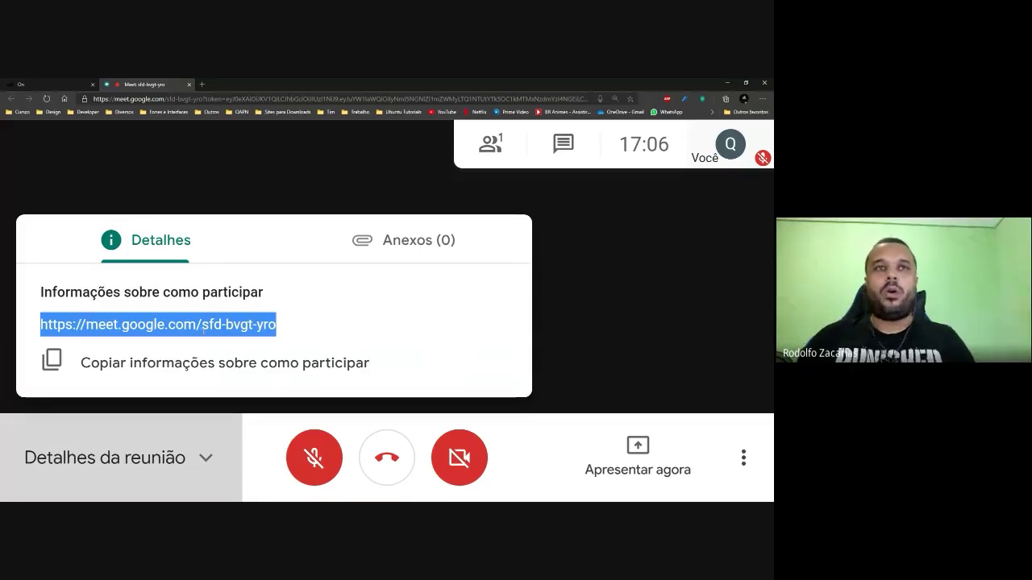
left_click(203, 327)
left_click_drag(203, 327, 276, 327)
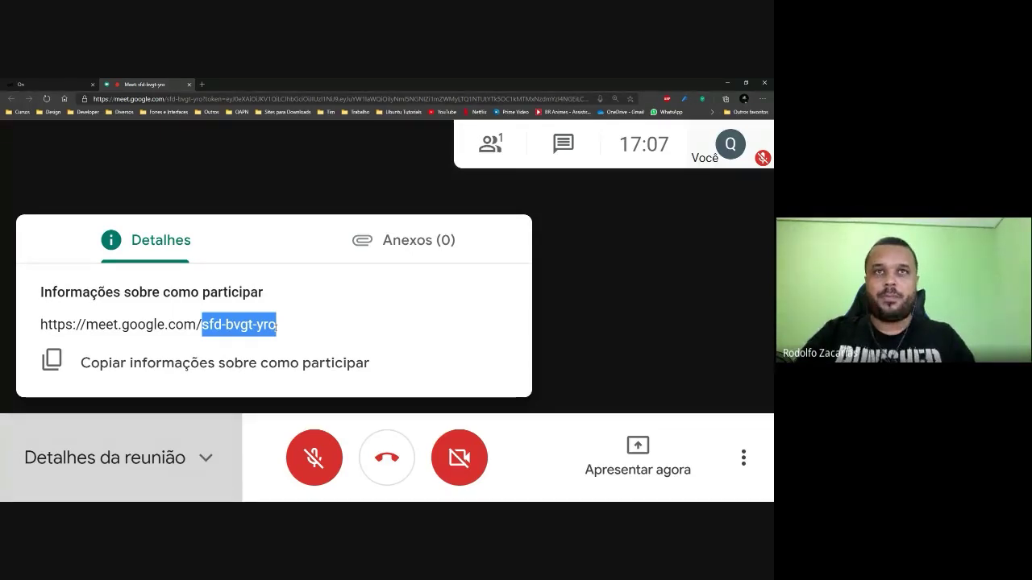
Close the meeting details and zoom the page to 250% to display the join request.
left_click(692, 274)
key("ctrl+minus")
key("ctrl+minus")
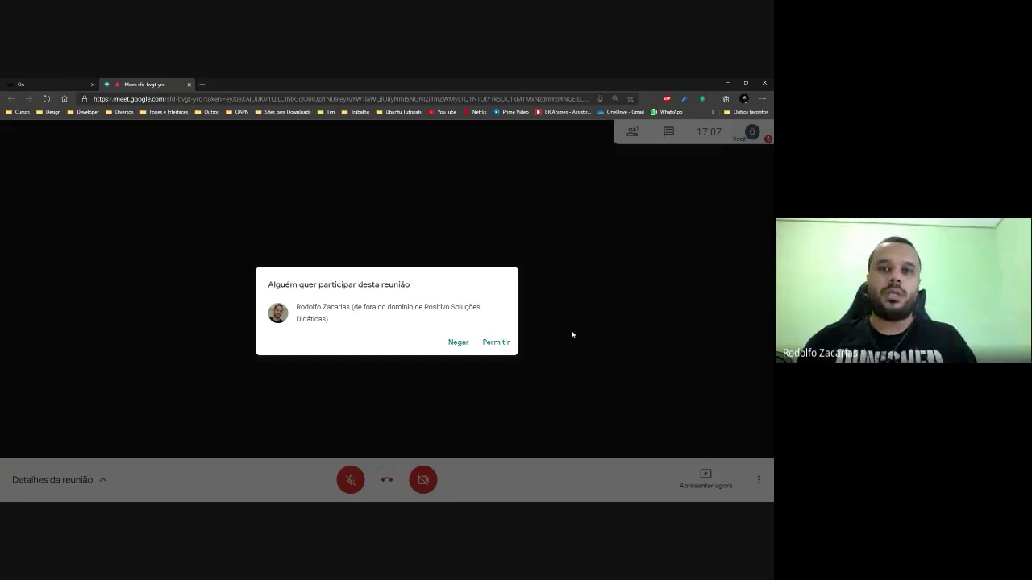
key("ctrl+plus")
key("ctrl+plus")
key("ctrl+plus")
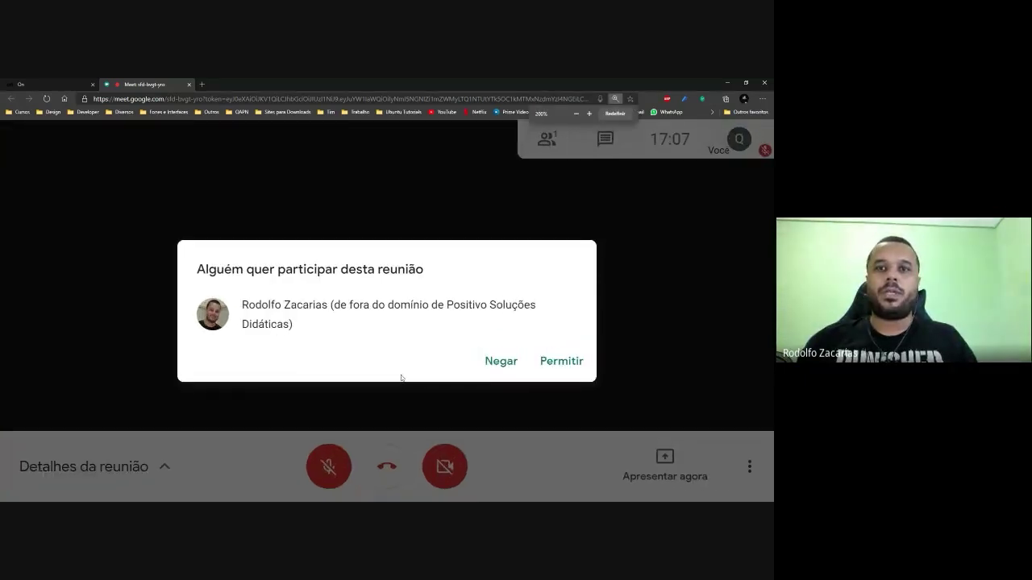
key("ctrl+plus")
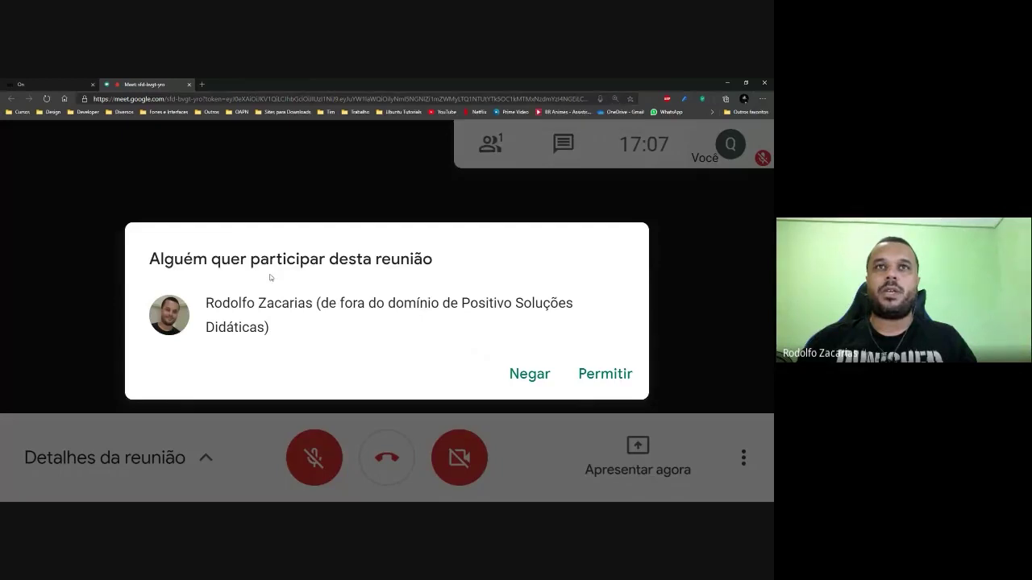
Zoom the call page in one more step past 250%.
key("ctrl+plus")
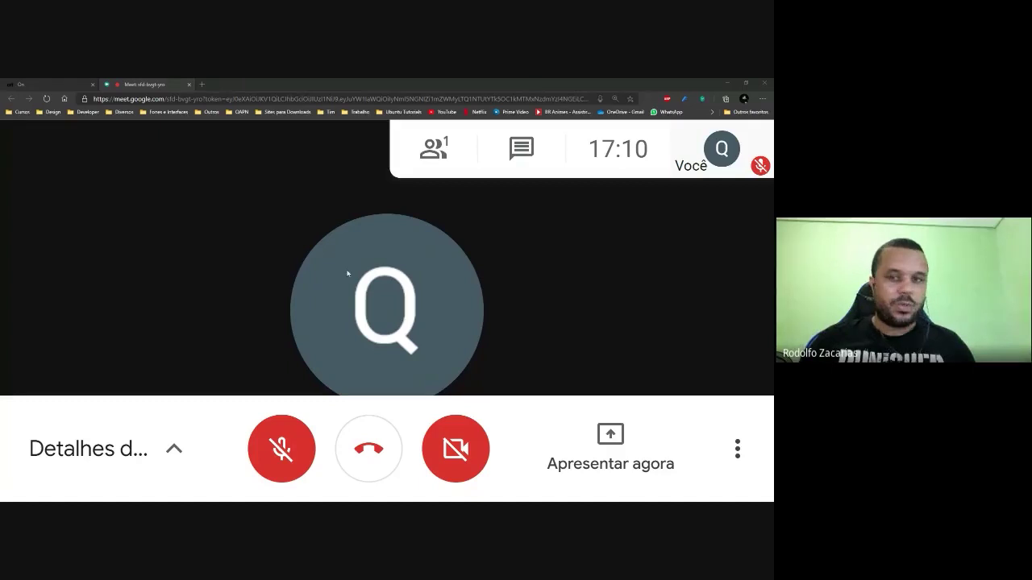
Open the meeting details with the join link, then close them again.
left_click(96, 449)
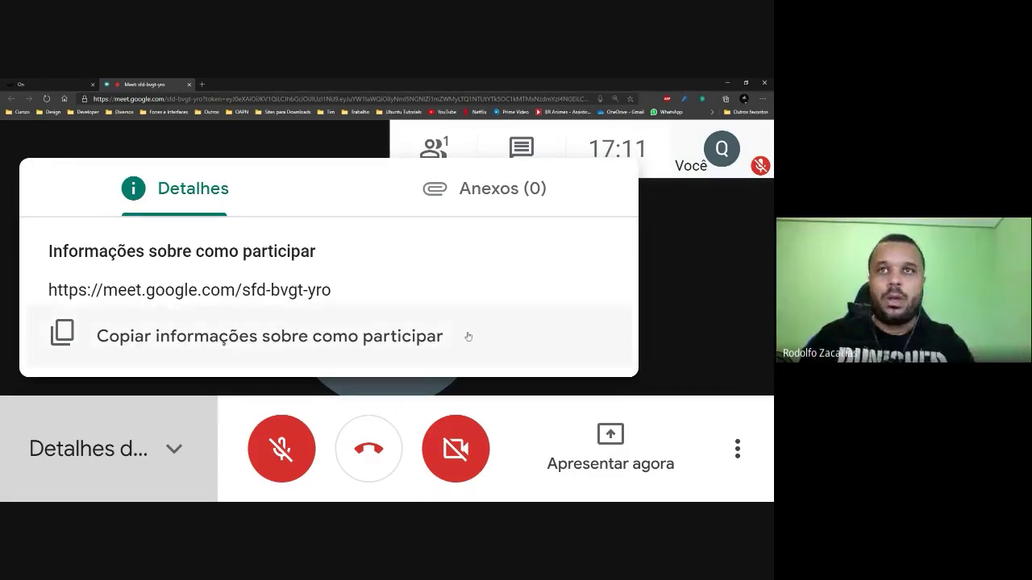
left_click(668, 301)
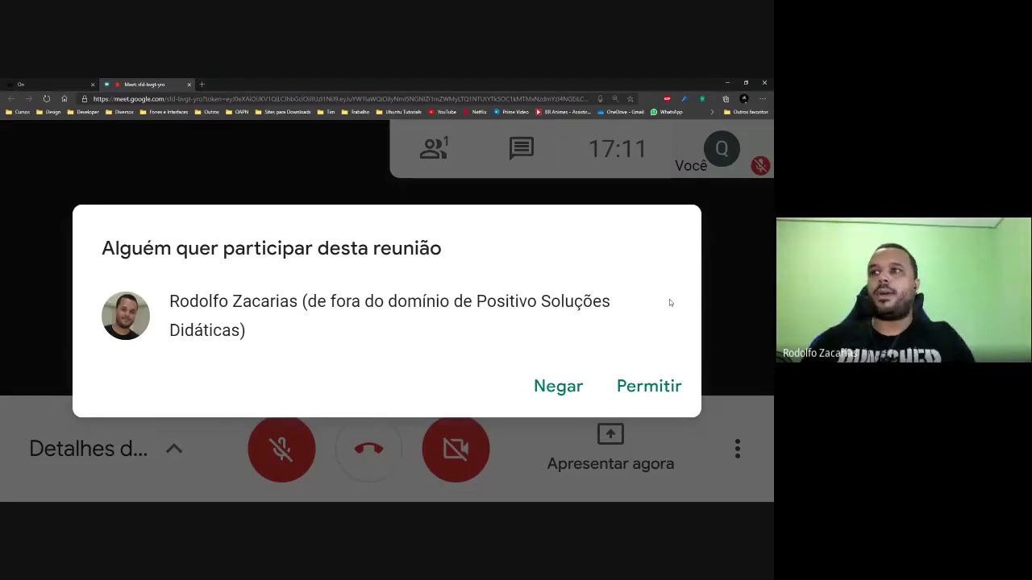
left_click(618, 380)
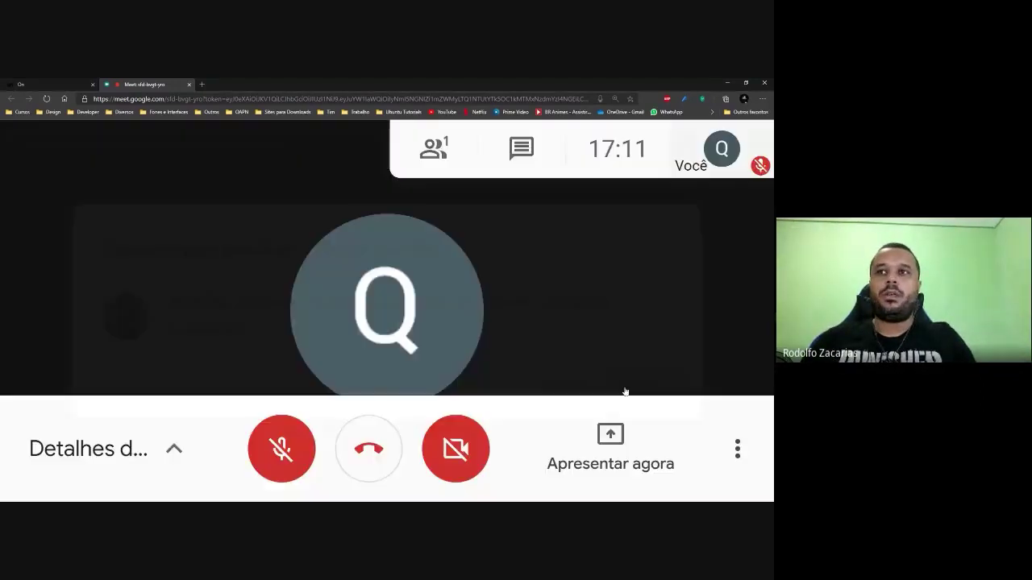
key("ctrl+minus")
key("ctrl+minus")
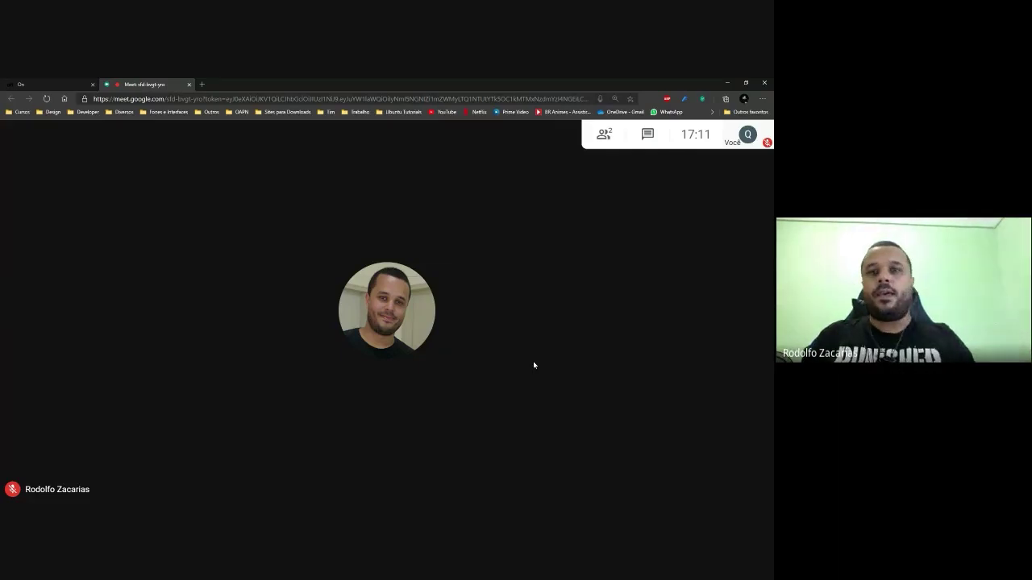
left_click(603, 134)
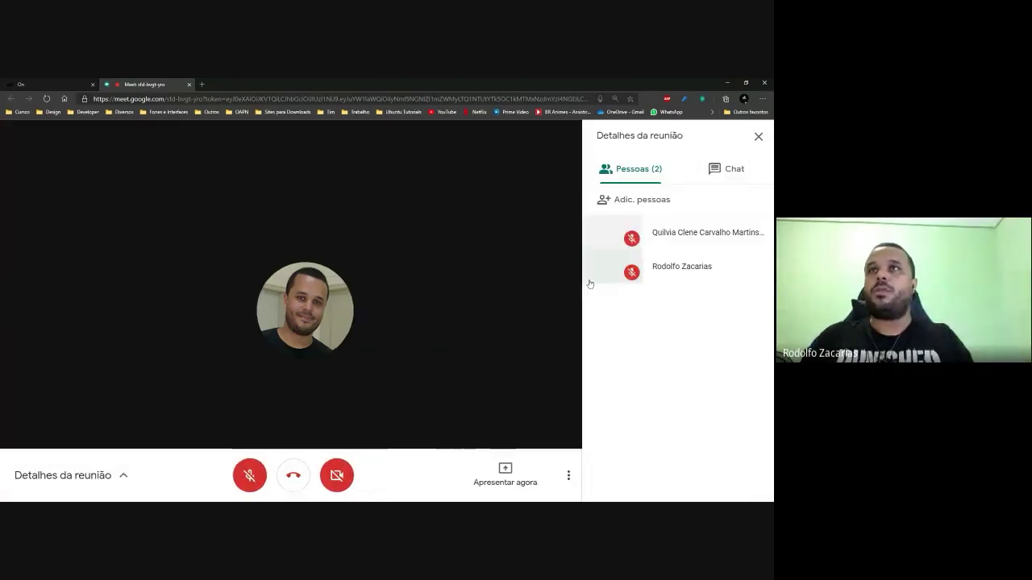
left_click(757, 136)
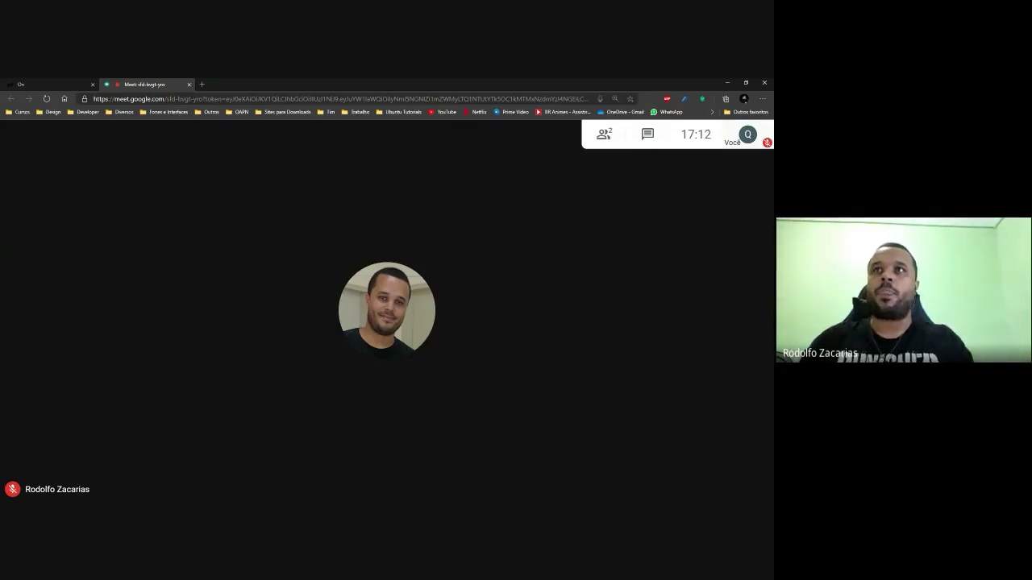
Zoom the page in two steps past 175% and open the participant list.
mouse_move(663, 251)
key("ctrl+plus")
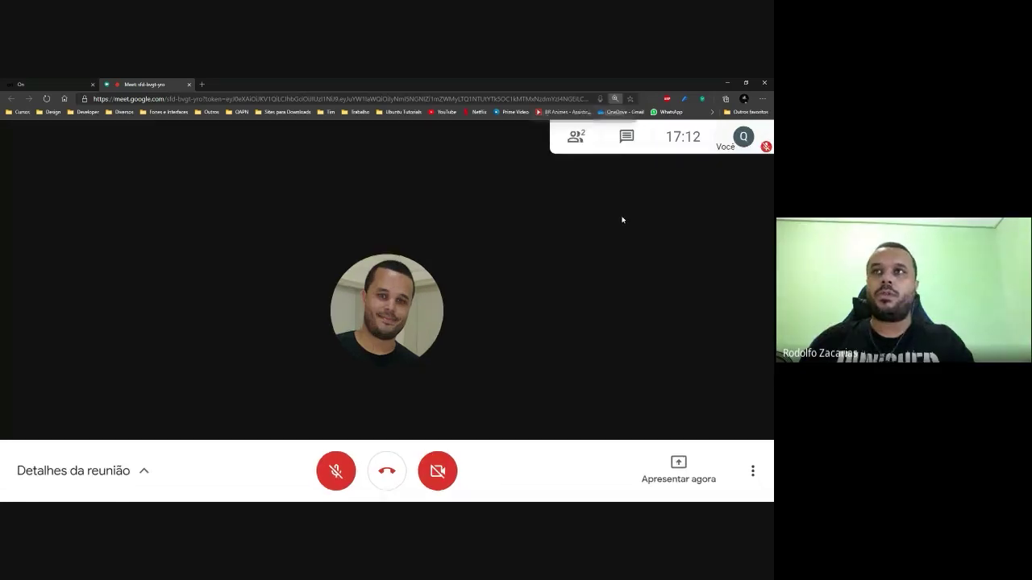
key("ctrl+plus")
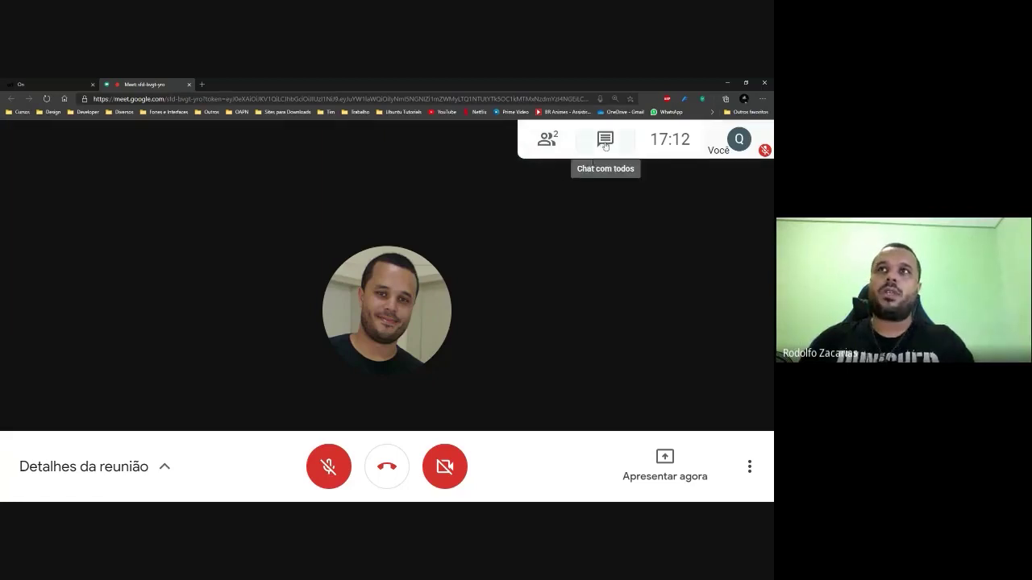
left_click(547, 139)
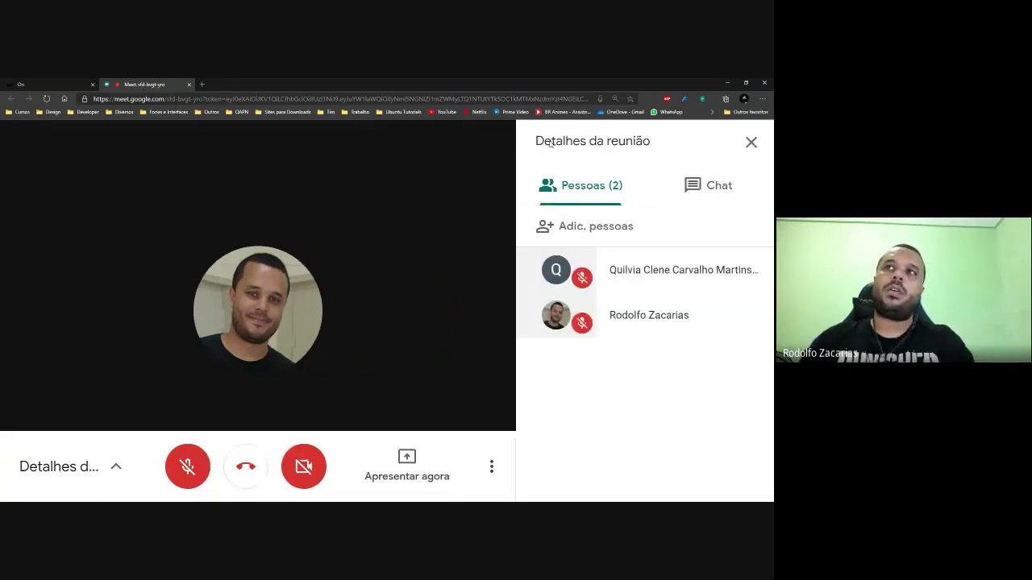
Toggle between participants and chat, finishing on the chat with the 'Olá, tudo bem' message.
left_click(713, 192)
left_click(614, 187)
left_click(685, 184)
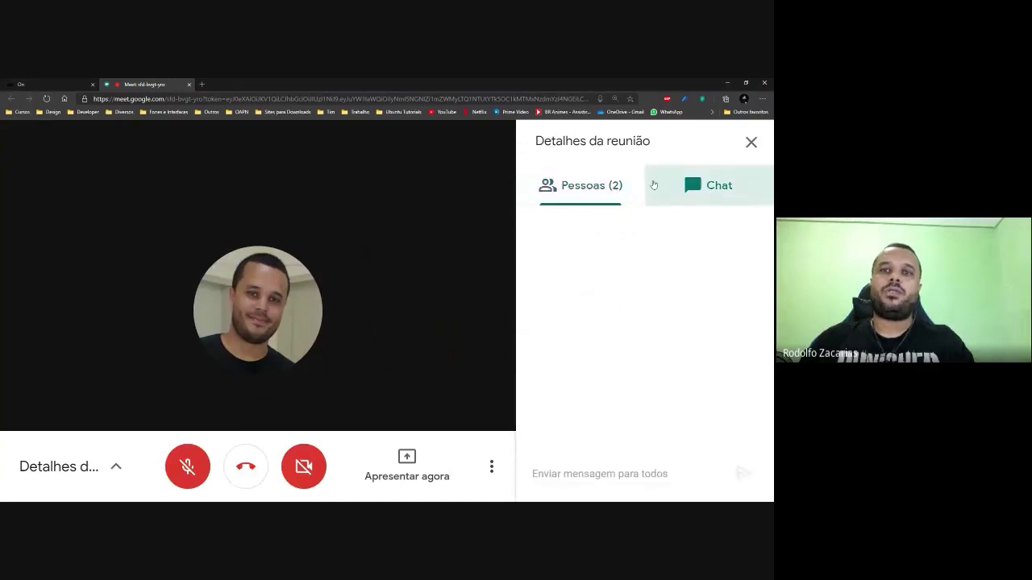
left_click(614, 188)
left_click(698, 189)
left_click(606, 188)
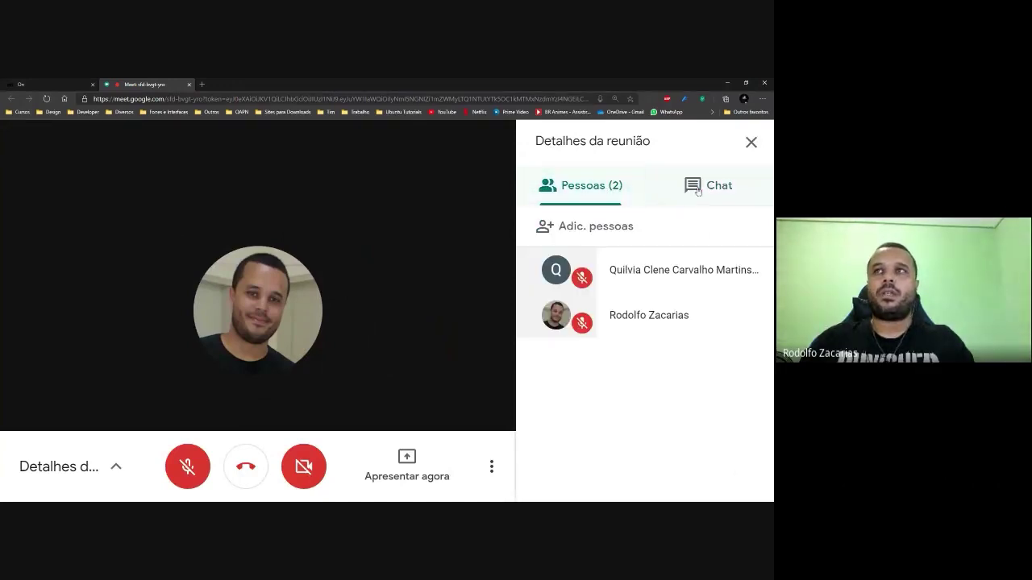
left_click(698, 191)
left_click(607, 189)
left_click(695, 187)
left_click(577, 188)
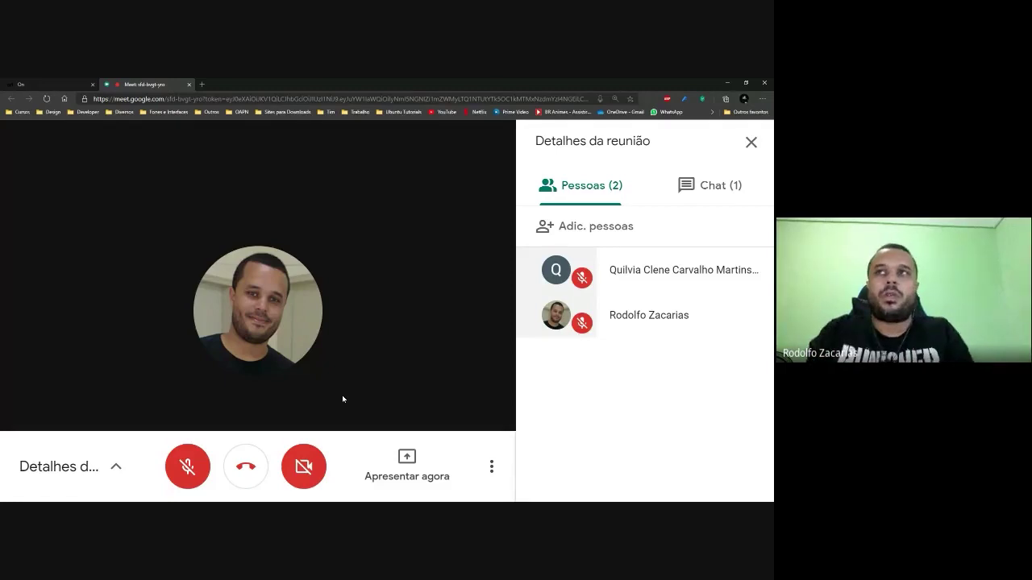
left_click(710, 185)
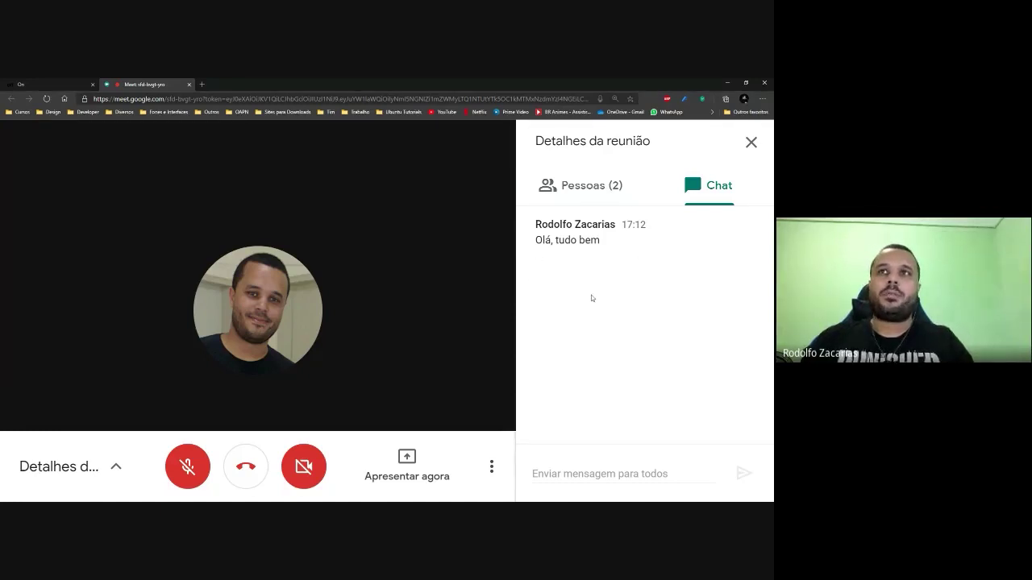
Reduce the browser zoom one step on the call with the chat panel open.
key("ctrl+minus")
key("ctrl+minus")
key("ctrl+minus")
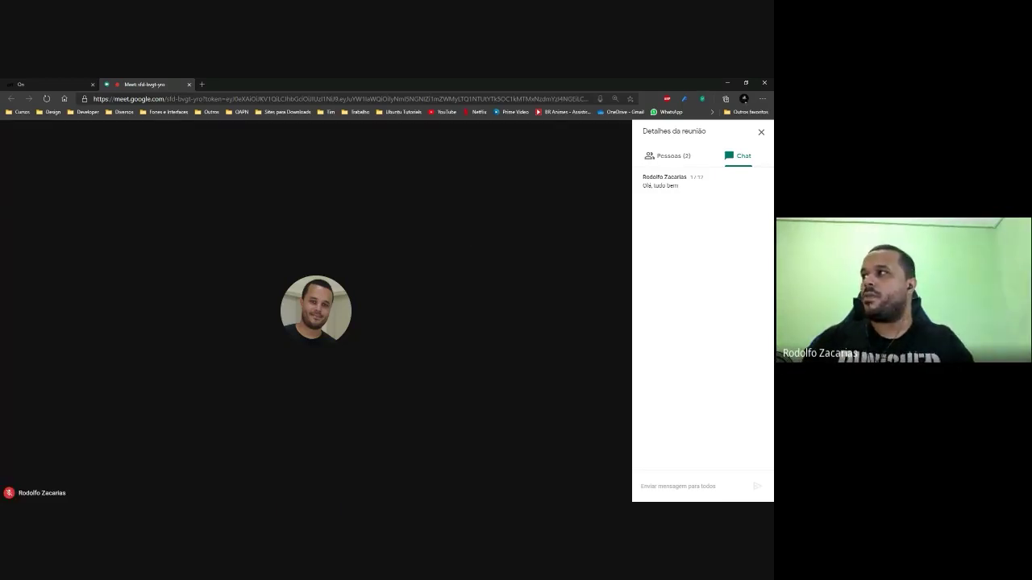
mouse_move(368, 288)
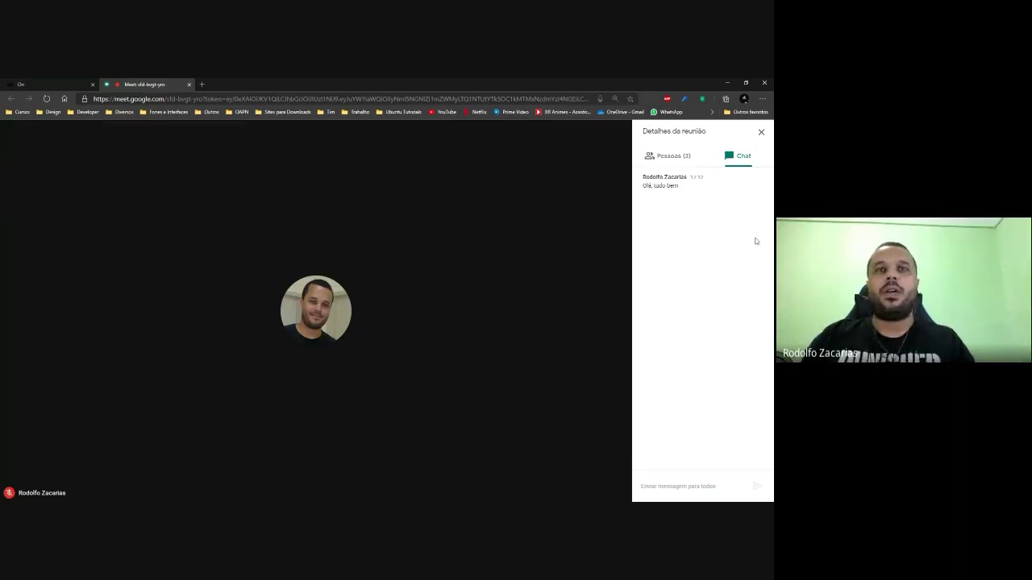
mouse_move(357, 323)
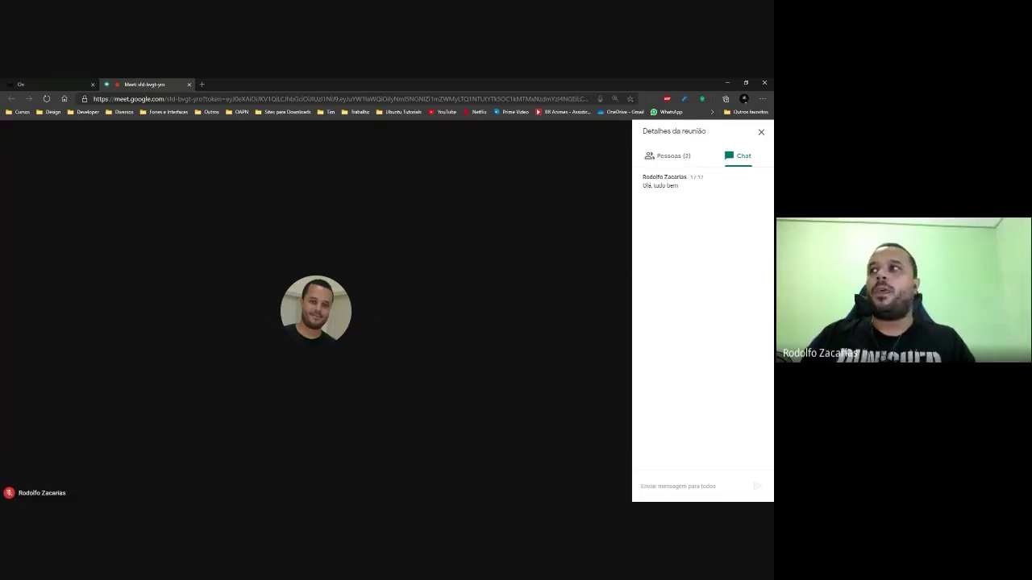
mouse_move(259, 305)
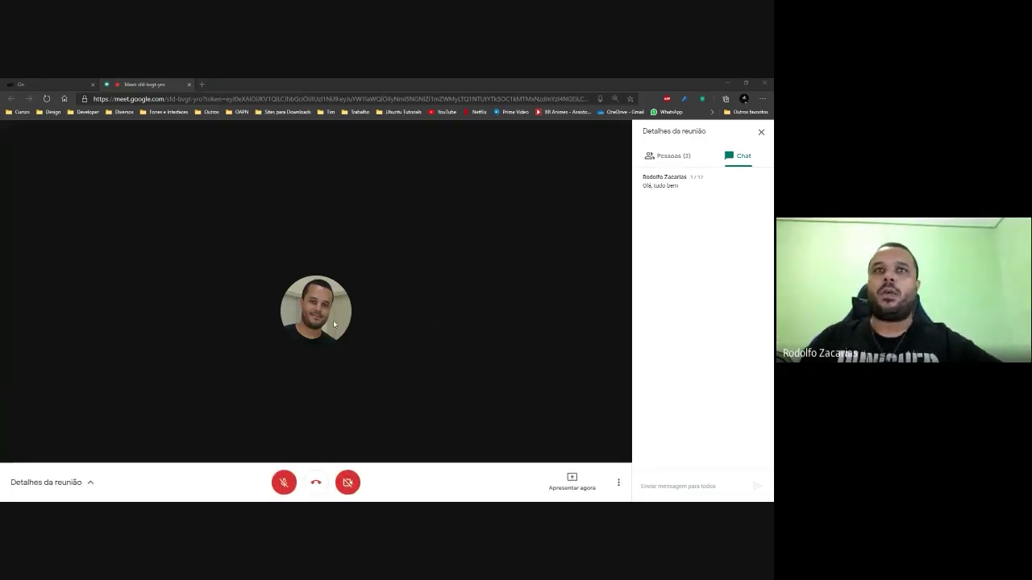
Switch the side panel from Chat to the Pessoas list of both call participants.
left_click(666, 157)
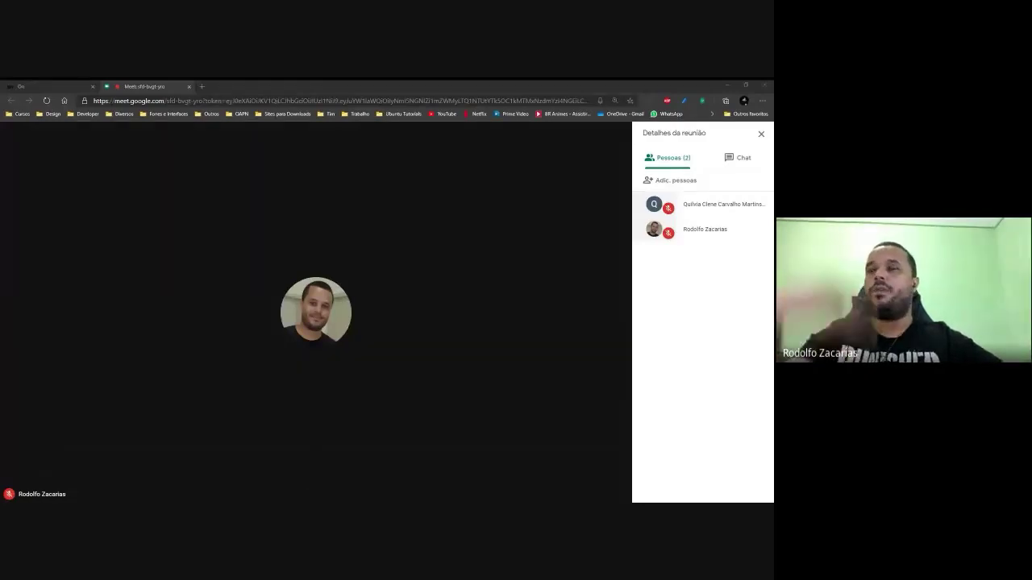
left_click(274, 189)
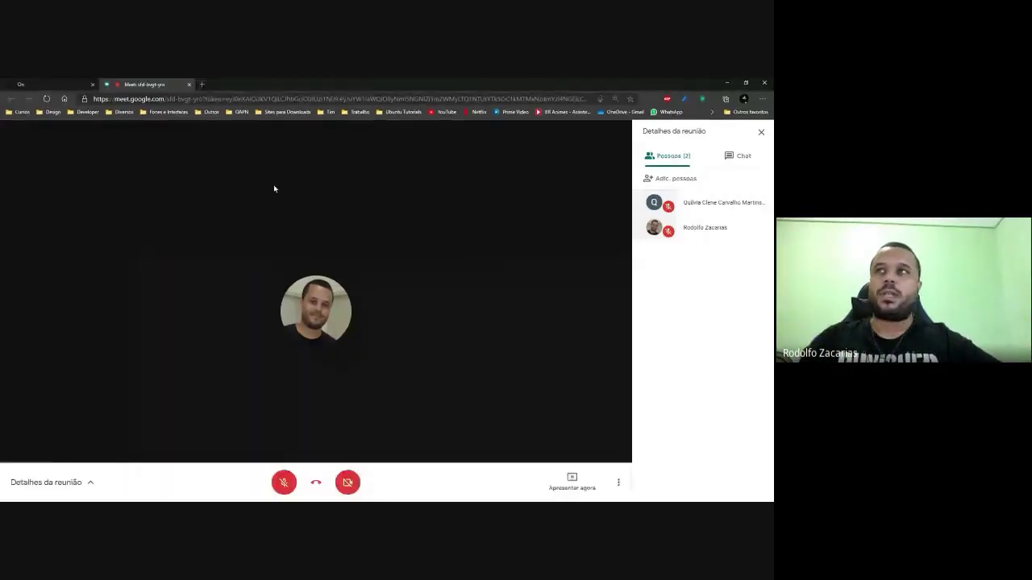
left_click(740, 158)
left_click(677, 159)
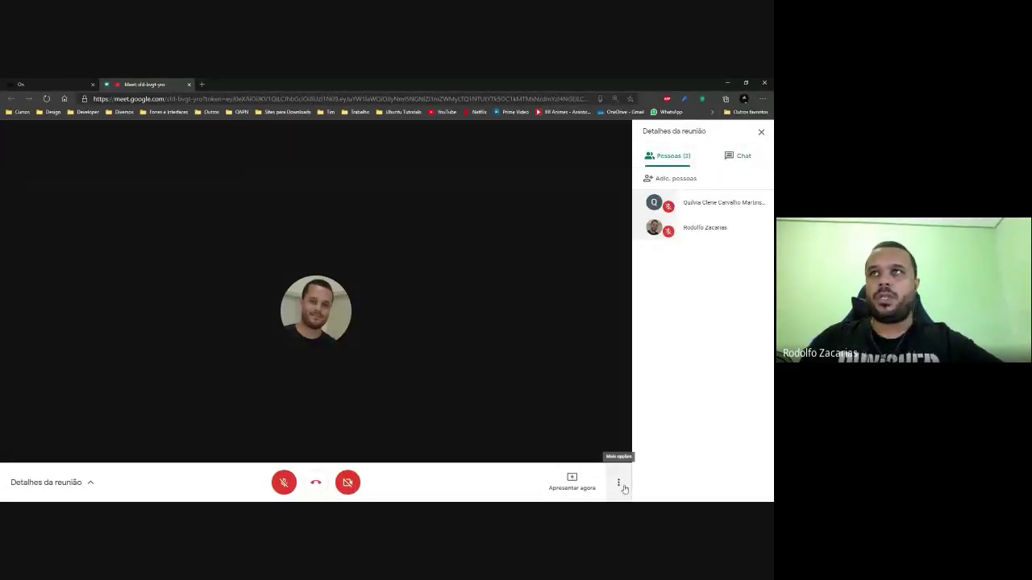
left_click(624, 488)
left_click(624, 490)
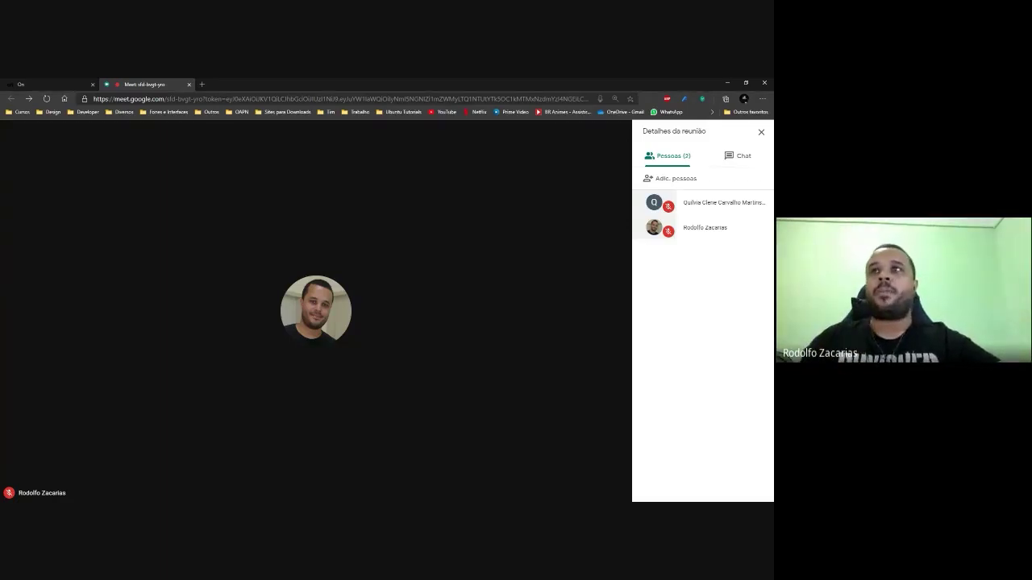
Zoom the page in, try then undo Fixar na tela on the second participant, and pin participant Q.
key("ctrl+plus")
key("ctrl+plus")
key("ctrl+plus")
key("ctrl+plus")
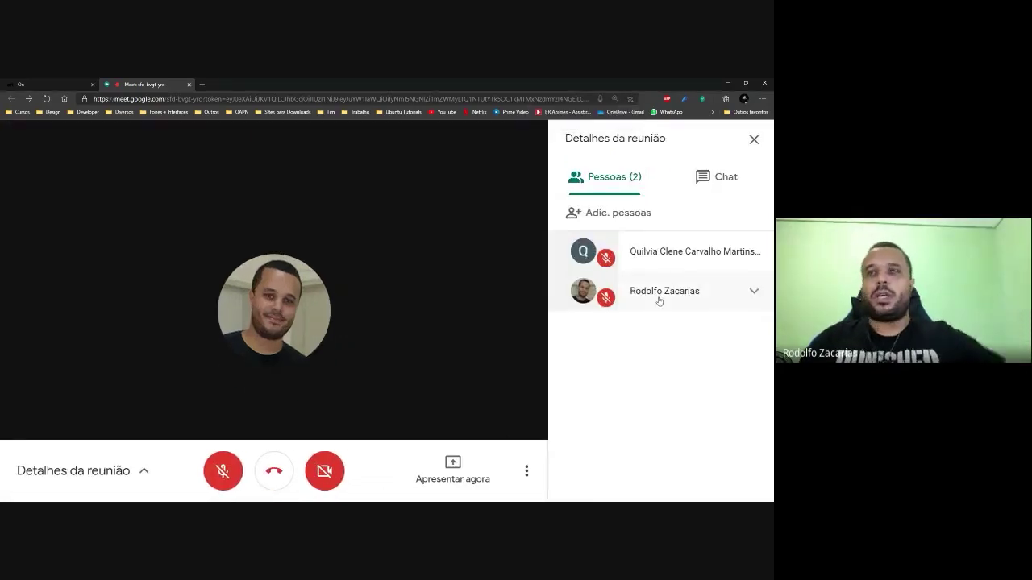
left_click(660, 300)
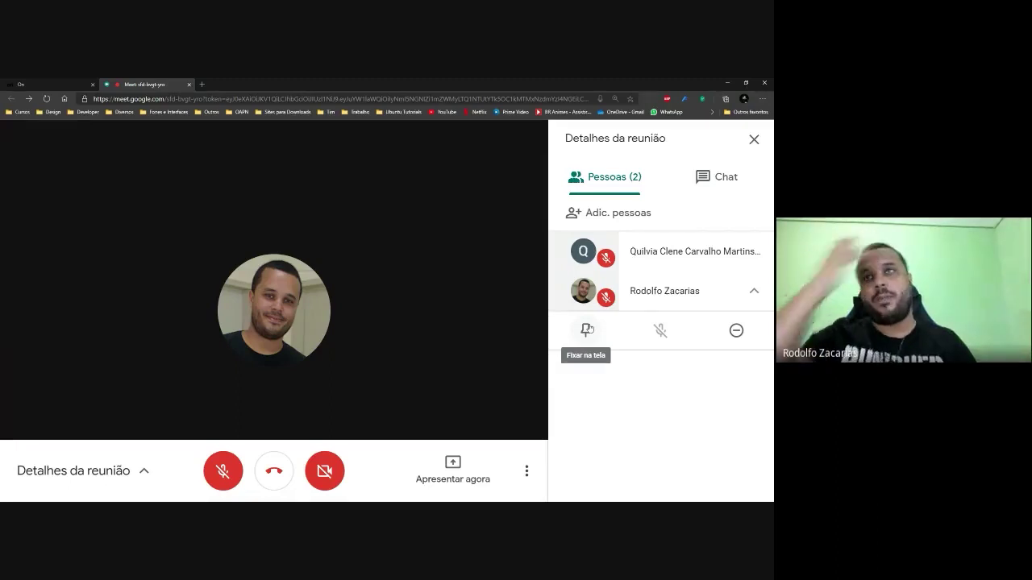
left_click(587, 329)
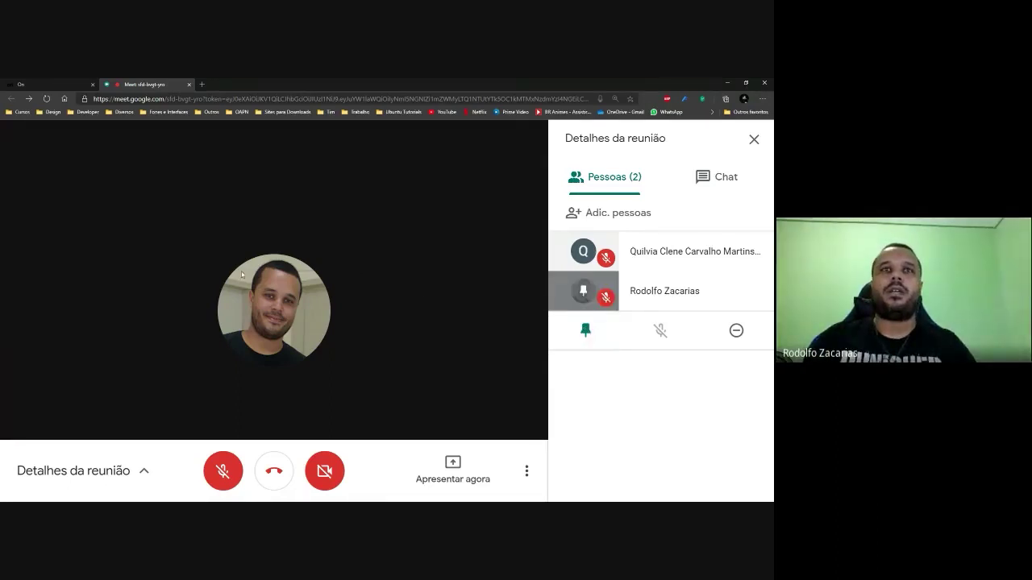
left_click(585, 330)
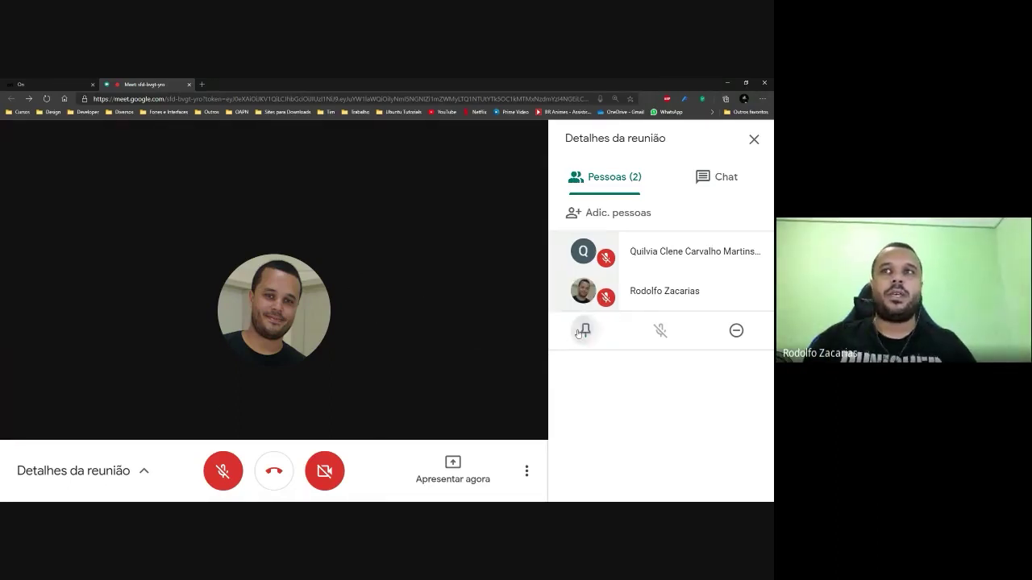
left_click(583, 250)
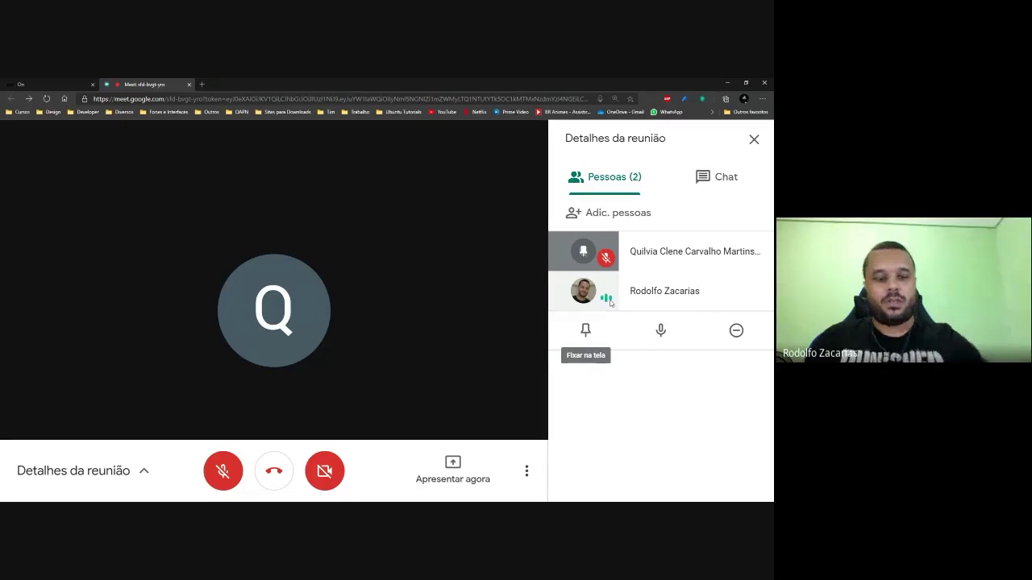
key("ctrl+plus")
key("ctrl+plus")
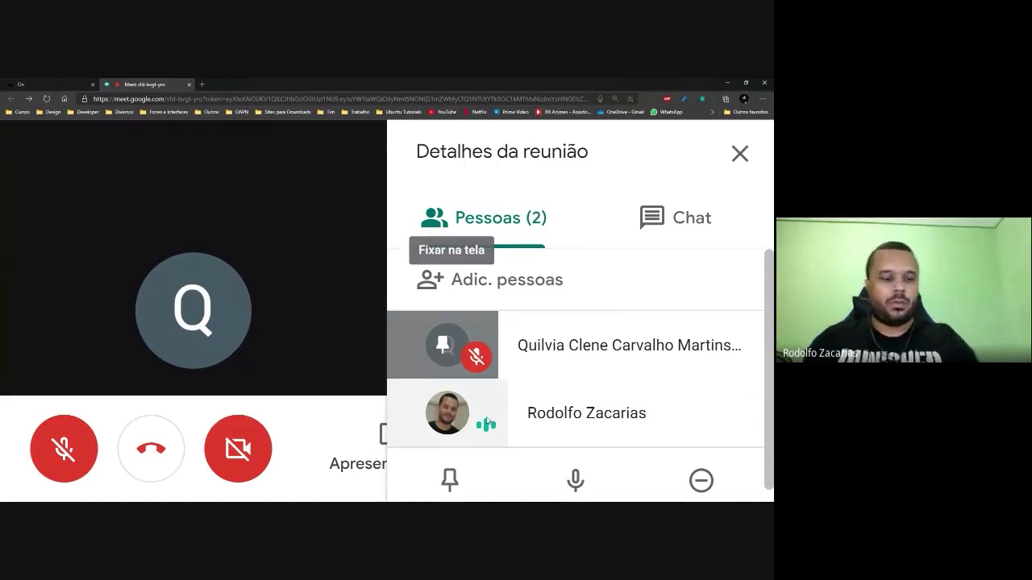
key("ctrl+minus")
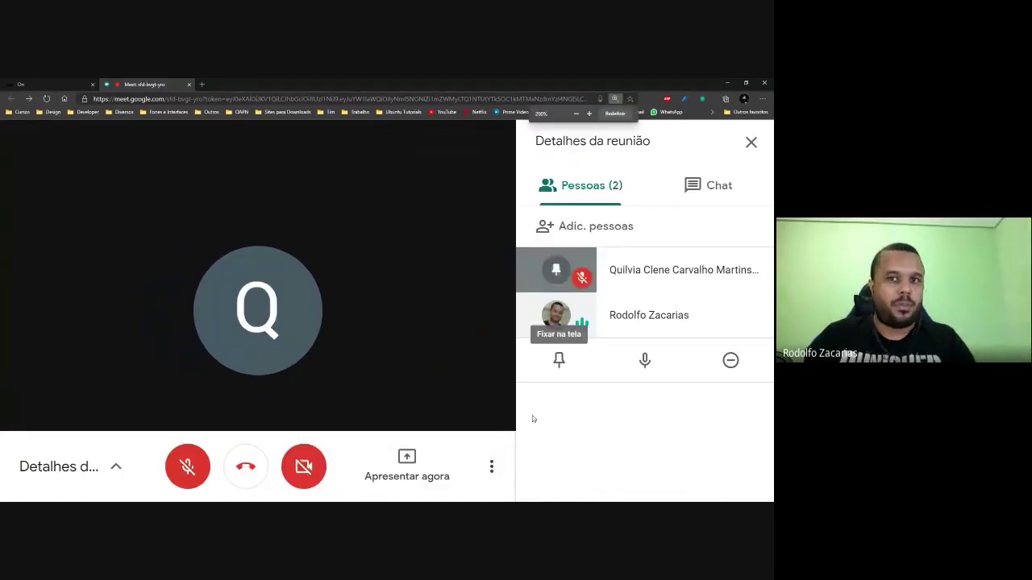
key("ctrl+minus")
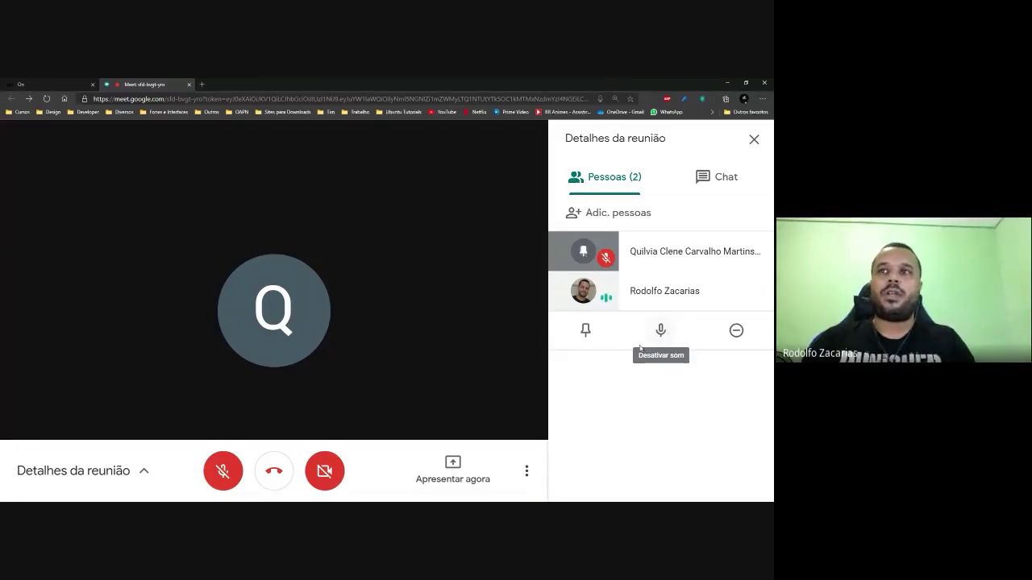
left_click(667, 339)
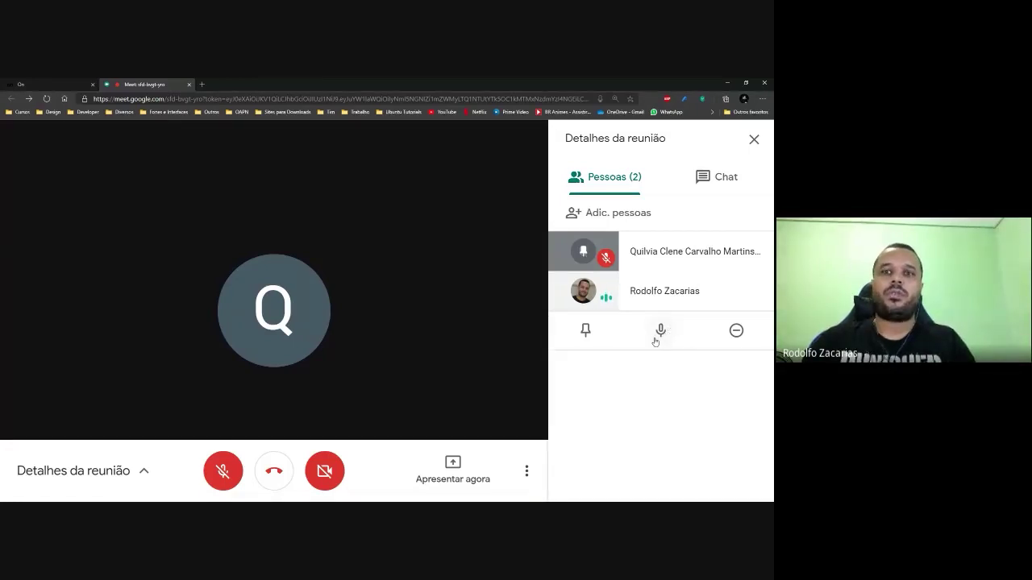
key("ctrl+plus")
key("ctrl+plus")
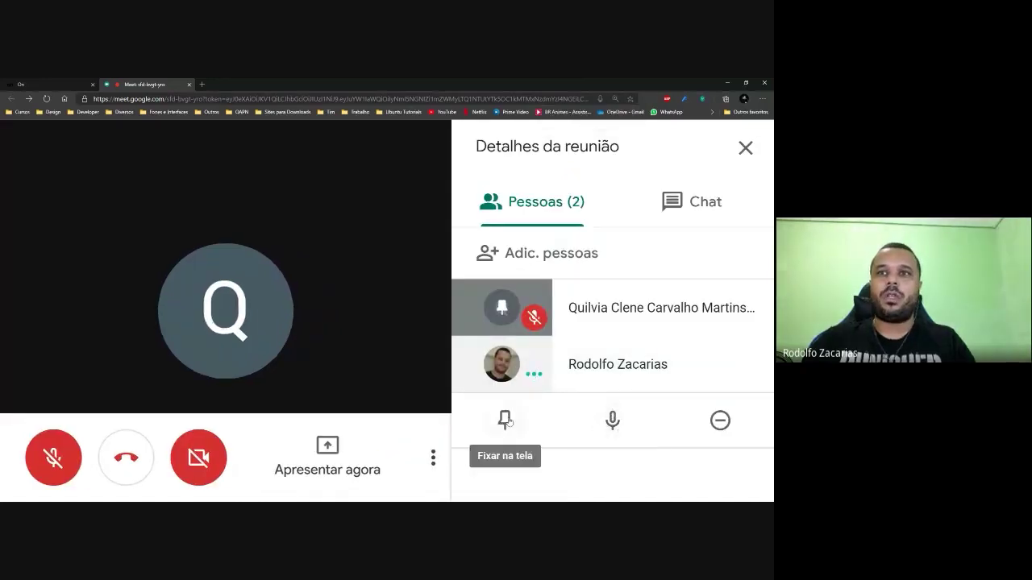
Mute the second participant for everyone with Desativar som, then zoom the page back out.
left_click(610, 421)
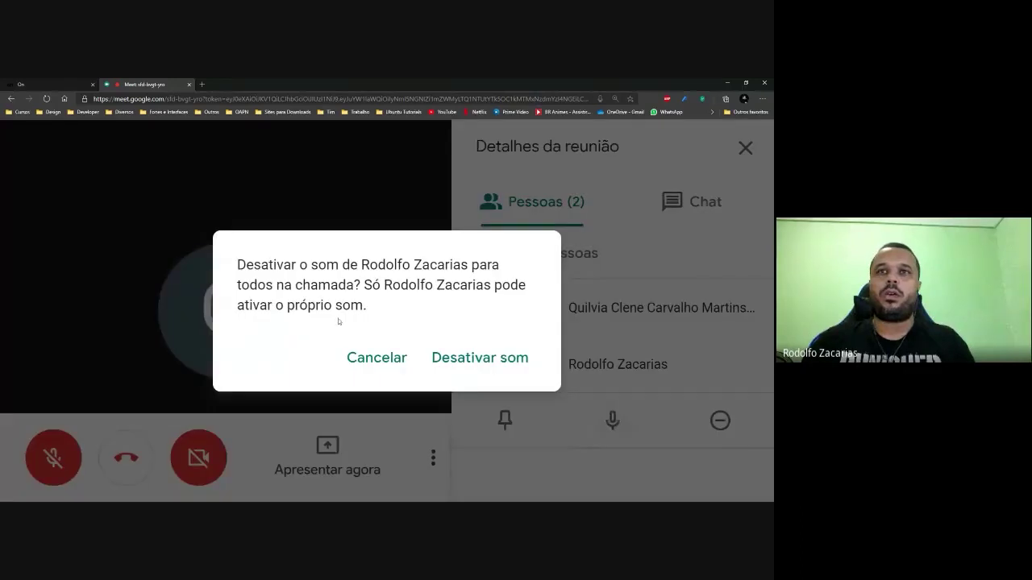
left_click(493, 373)
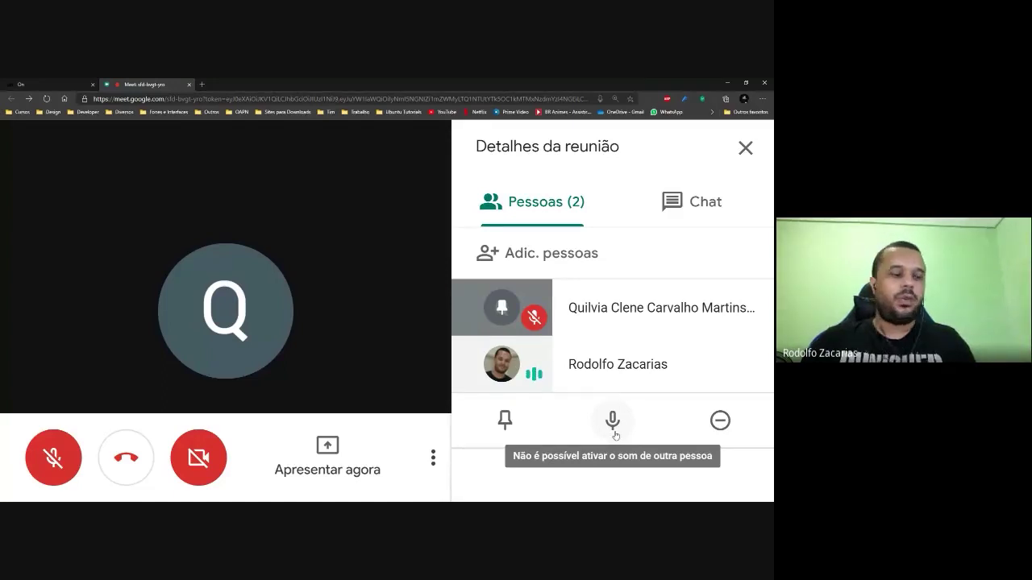
left_click(613, 421)
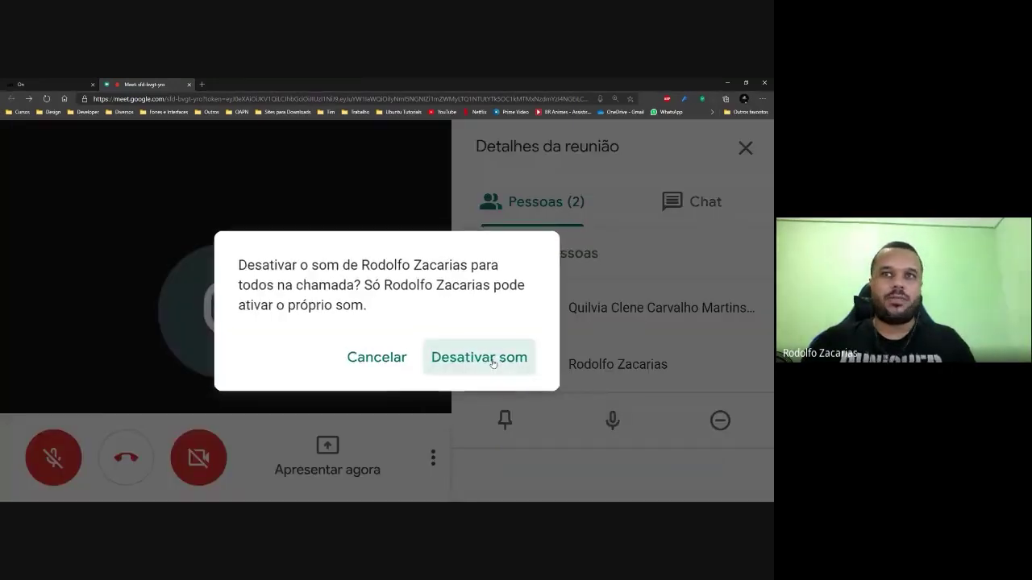
left_click(496, 363)
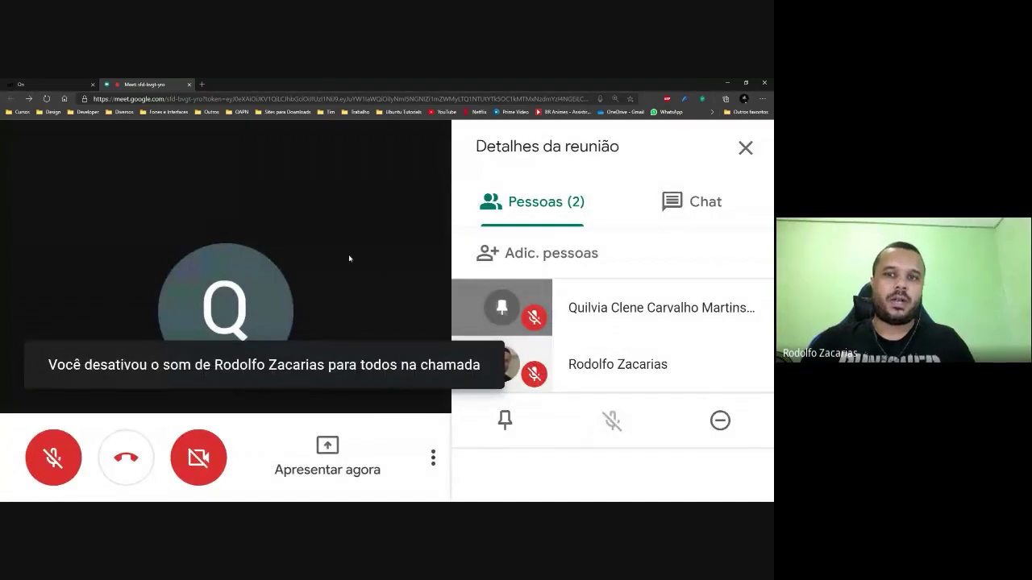
key("ctrl+minus")
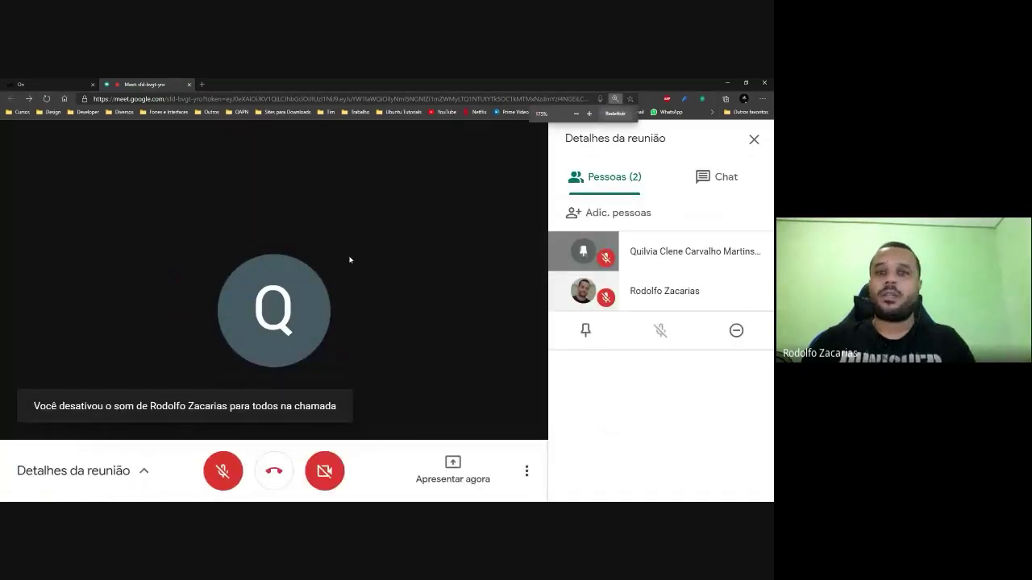
key("ctrl+minus")
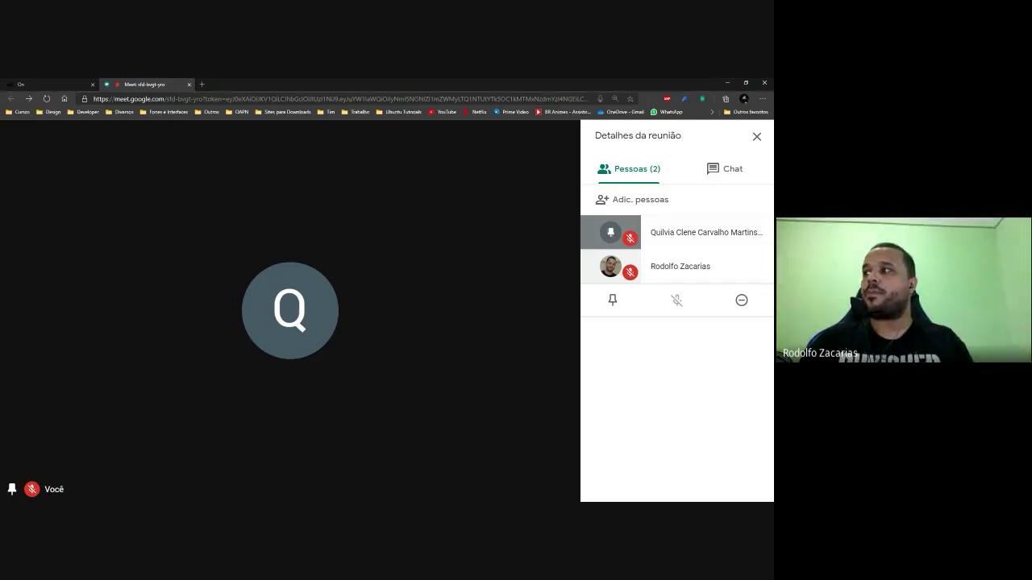
mouse_move(683, 400)
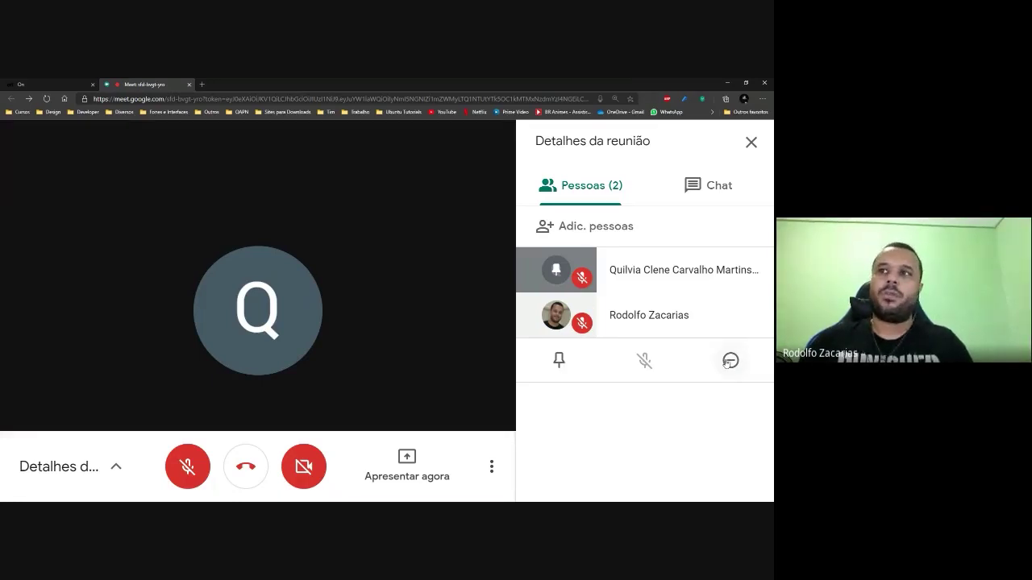
Remove the second participant with the minus button and confirm Remover.
left_click(730, 361)
left_click(461, 339)
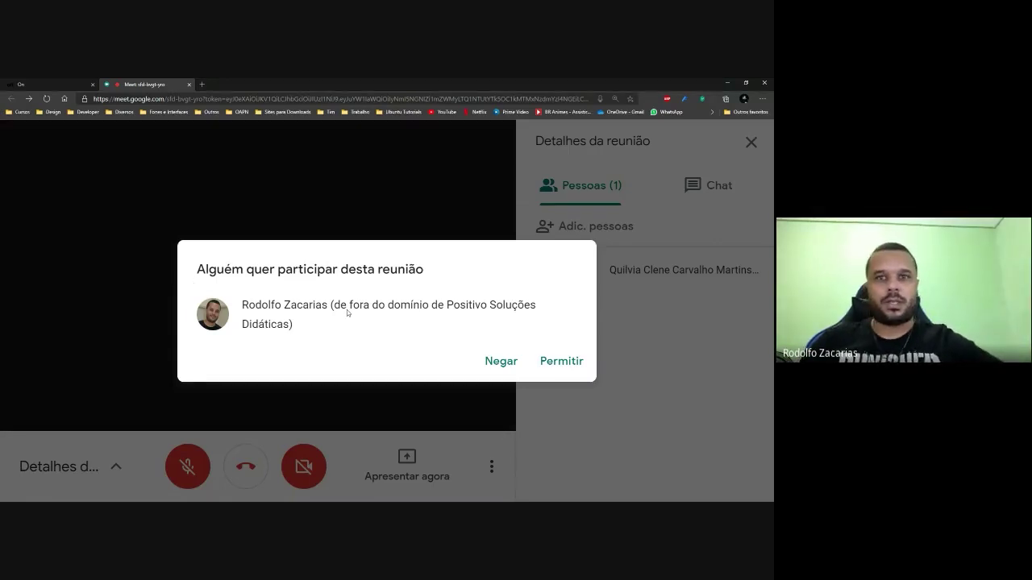
Admit the waiting person with Permitir and mute their microphone.
left_click(571, 362)
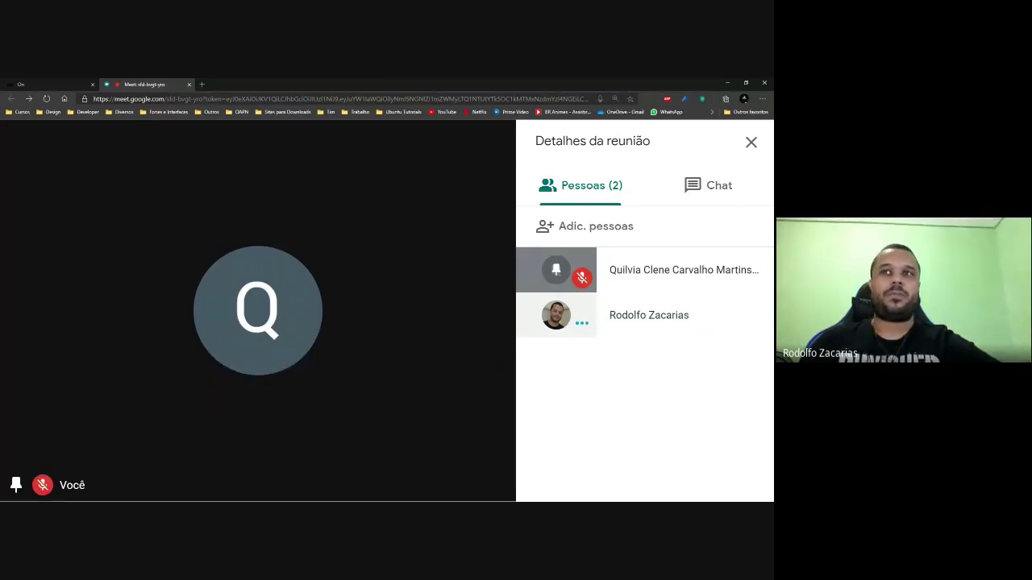
left_click(582, 324)
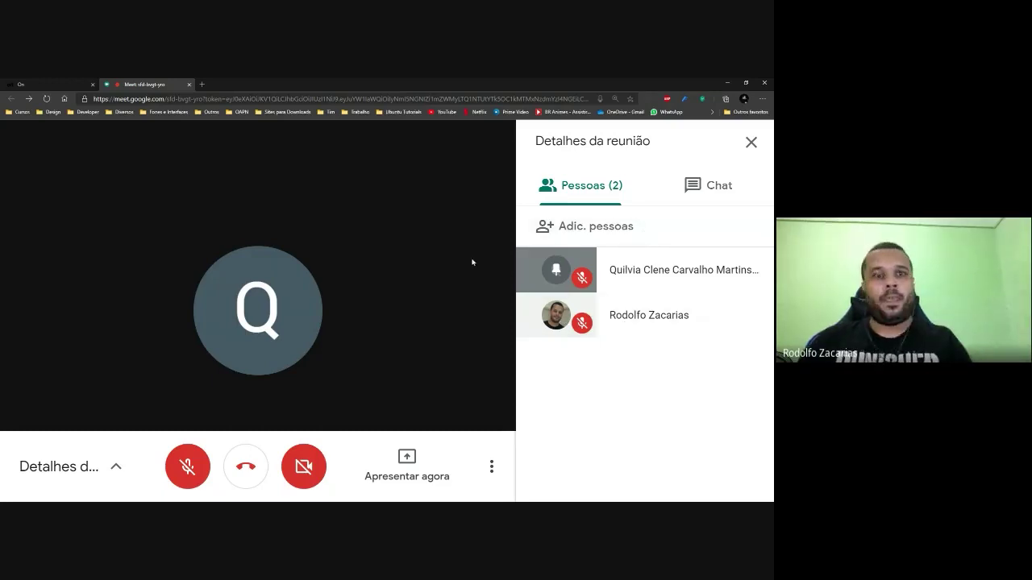
Zoom the Meet page out to 125% and glance at the More options menu.
key("ctrl+minus")
key("ctrl+minus")
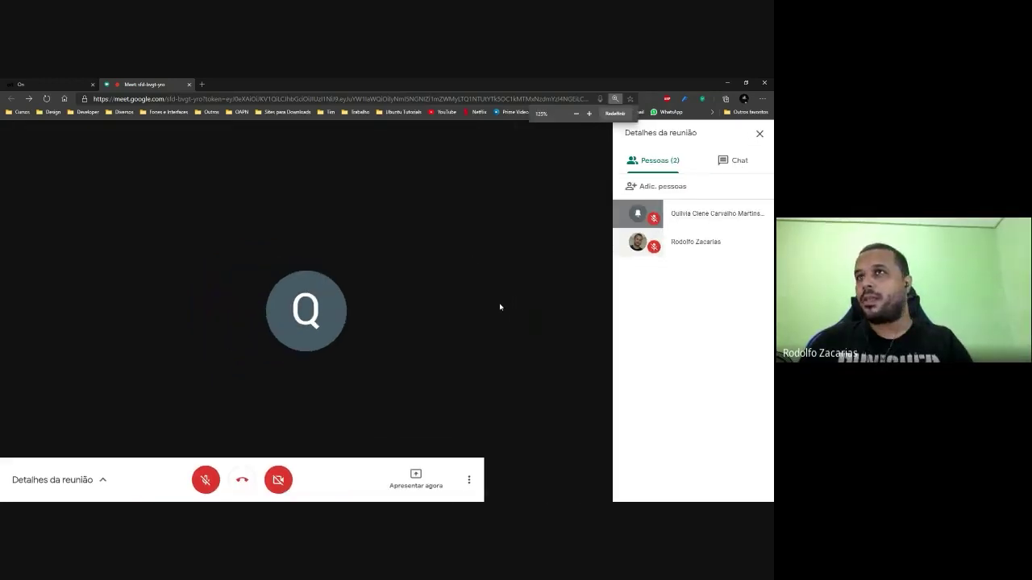
left_click(597, 484)
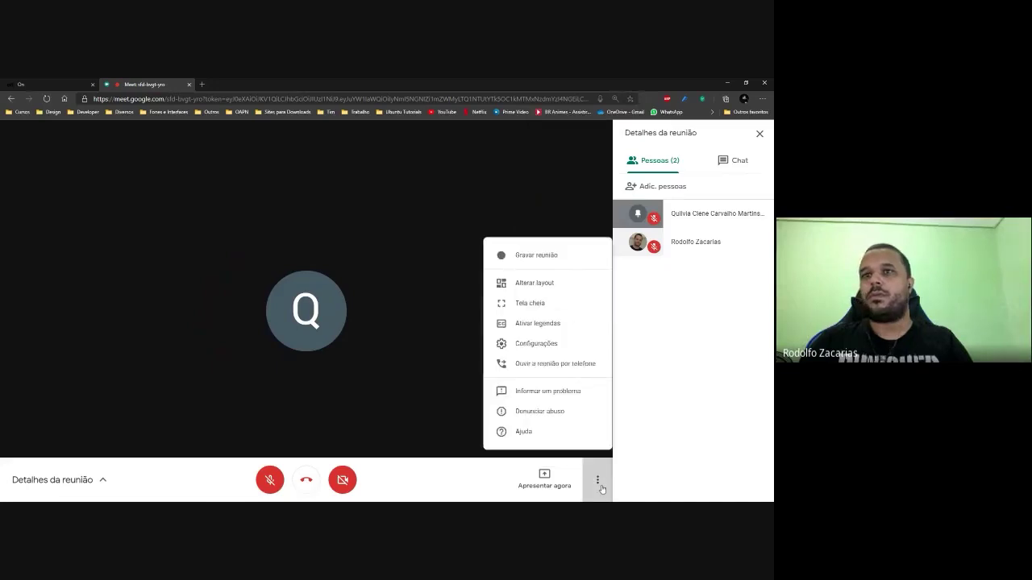
left_click(600, 487)
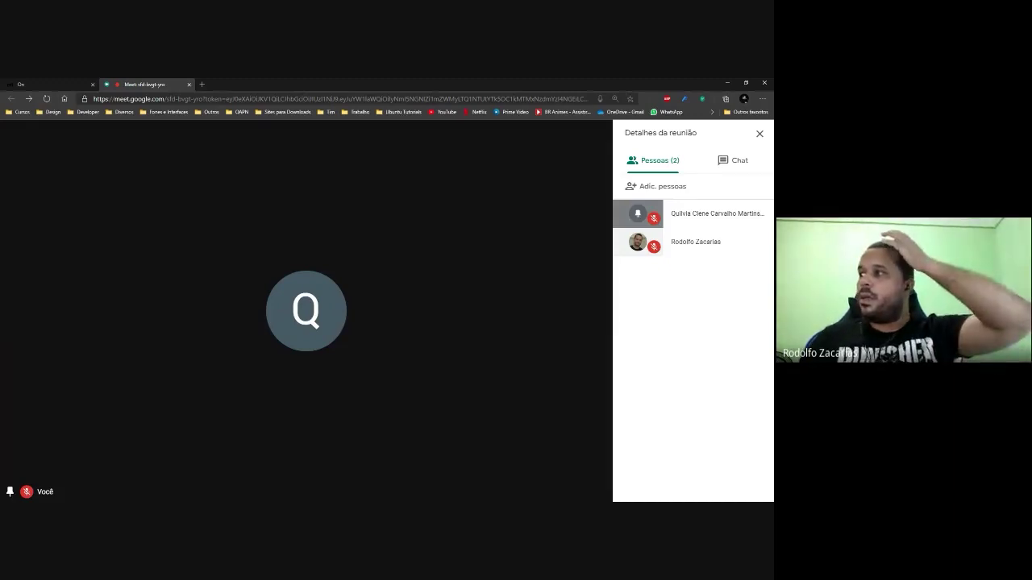
mouse_move(422, 233)
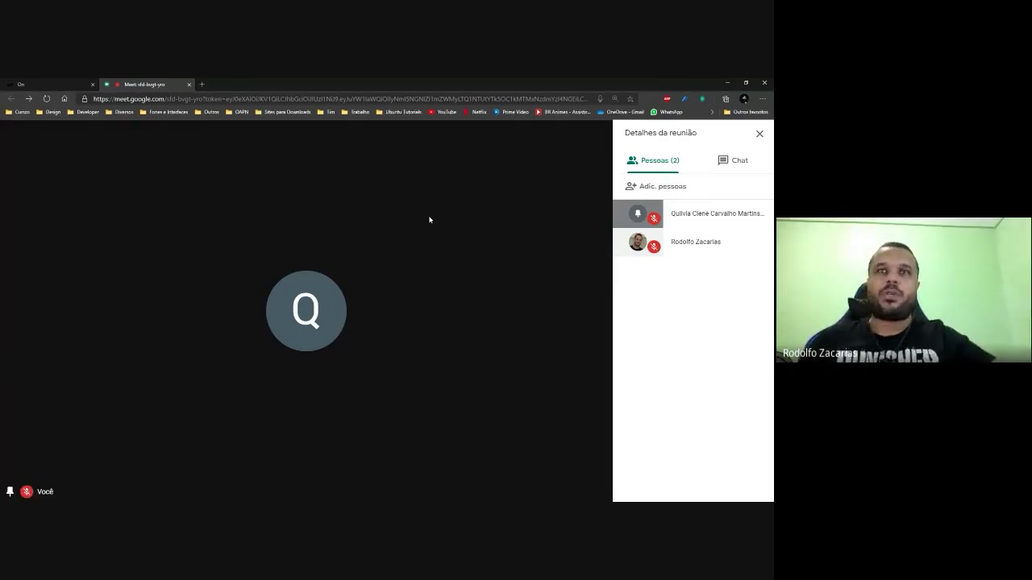
mouse_move(404, 364)
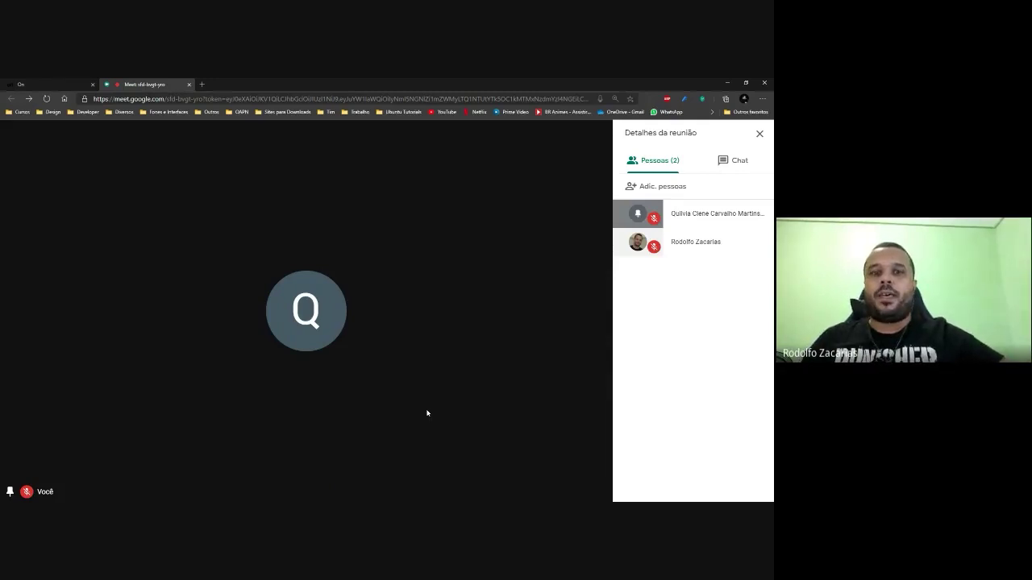
mouse_move(574, 463)
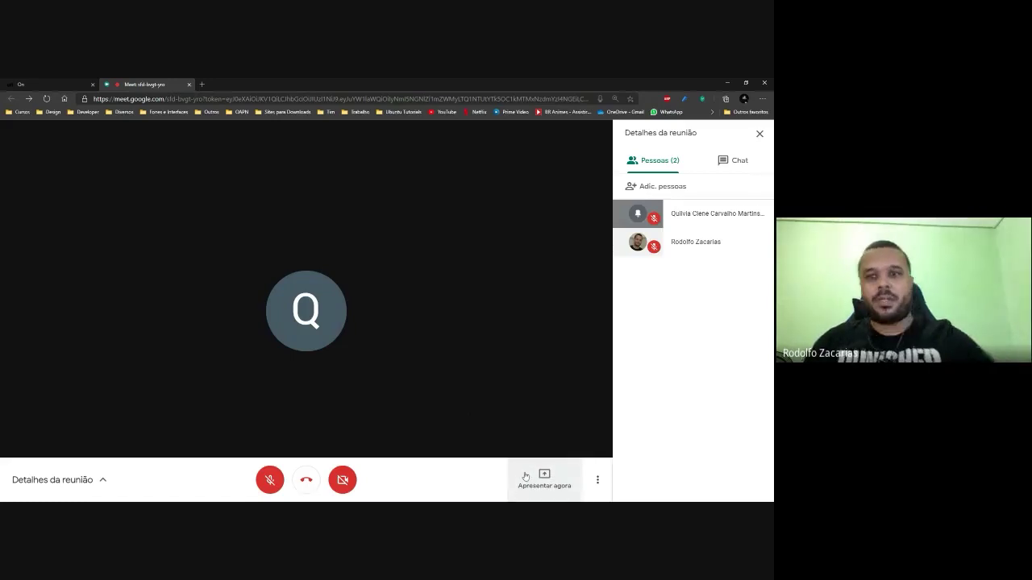
Zoom the Meet page to 200% and open the Apresentar agora presenting choices.
key("ctrl+plus")
key("ctrl+plus")
key("ctrl+plus")
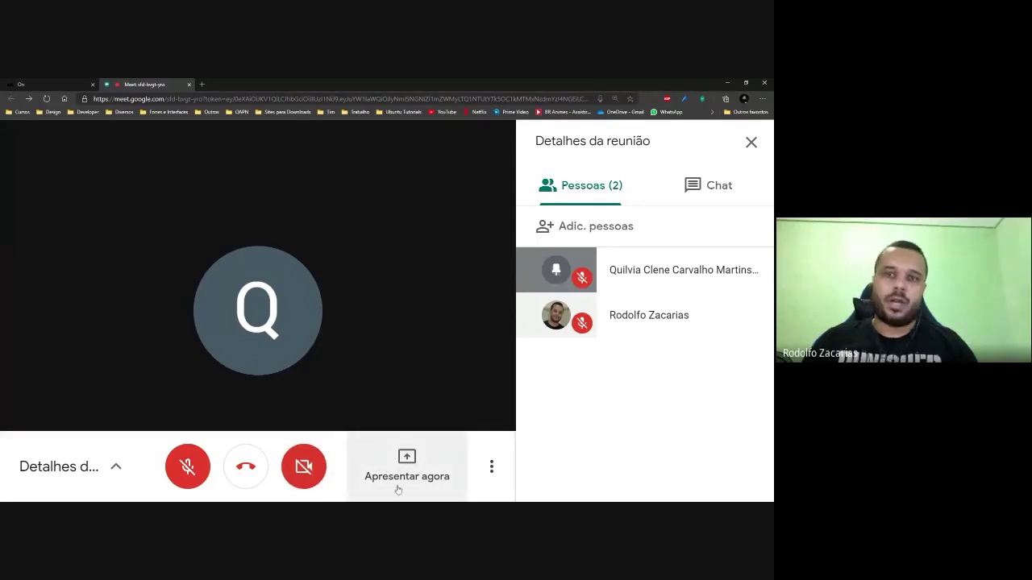
left_click(393, 489)
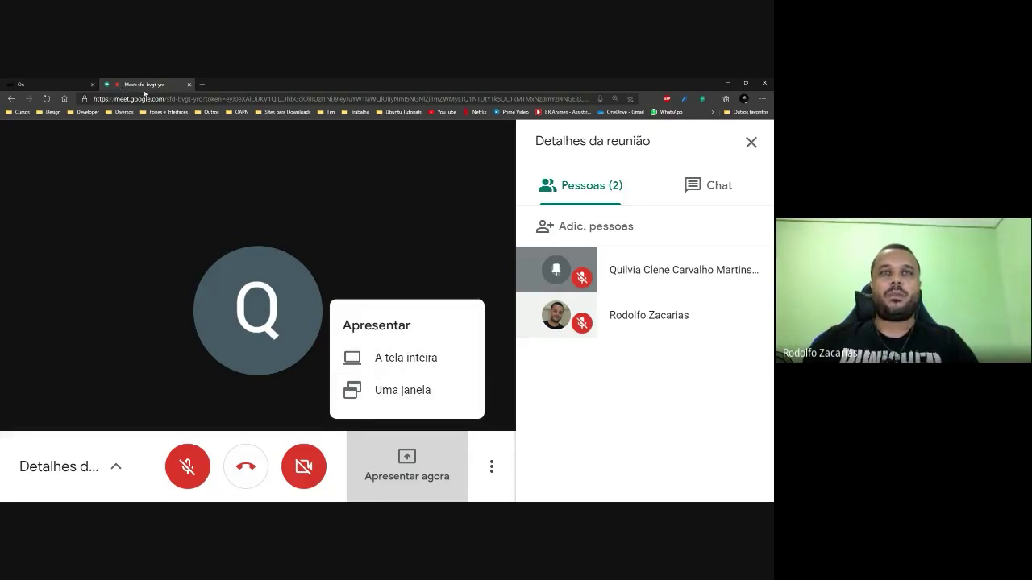
left_click(202, 84)
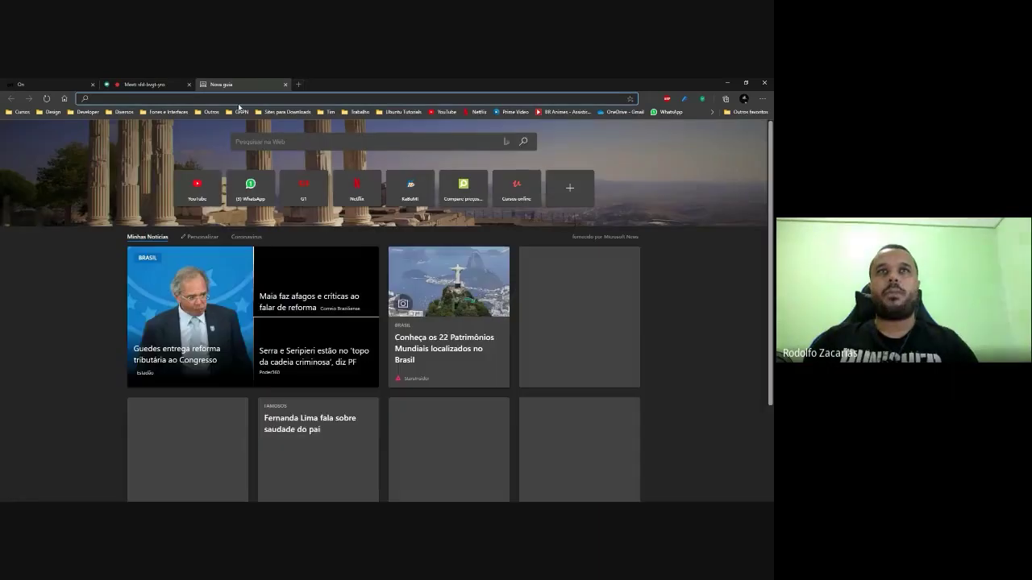
left_click(303, 187)
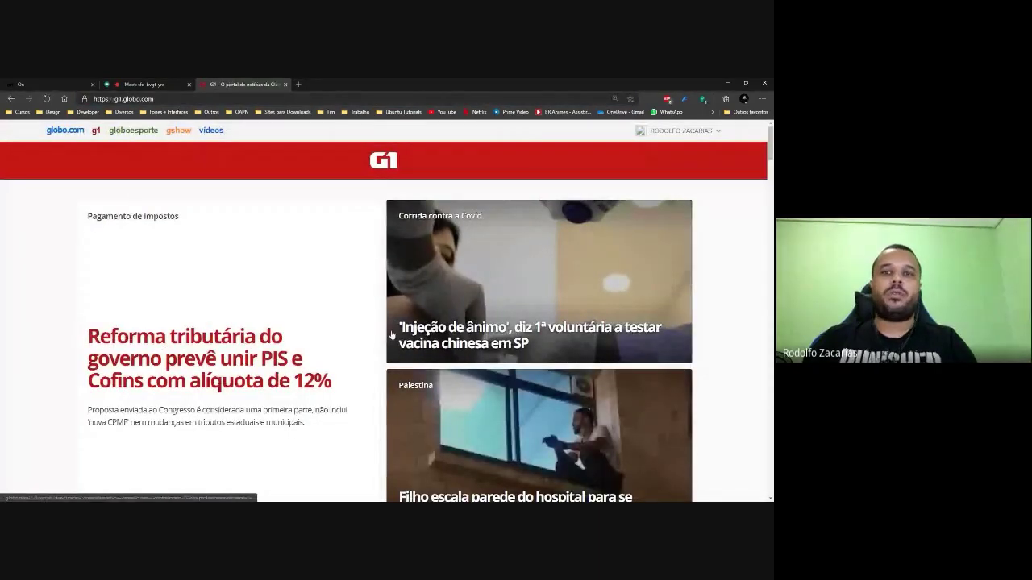
left_click(131, 87)
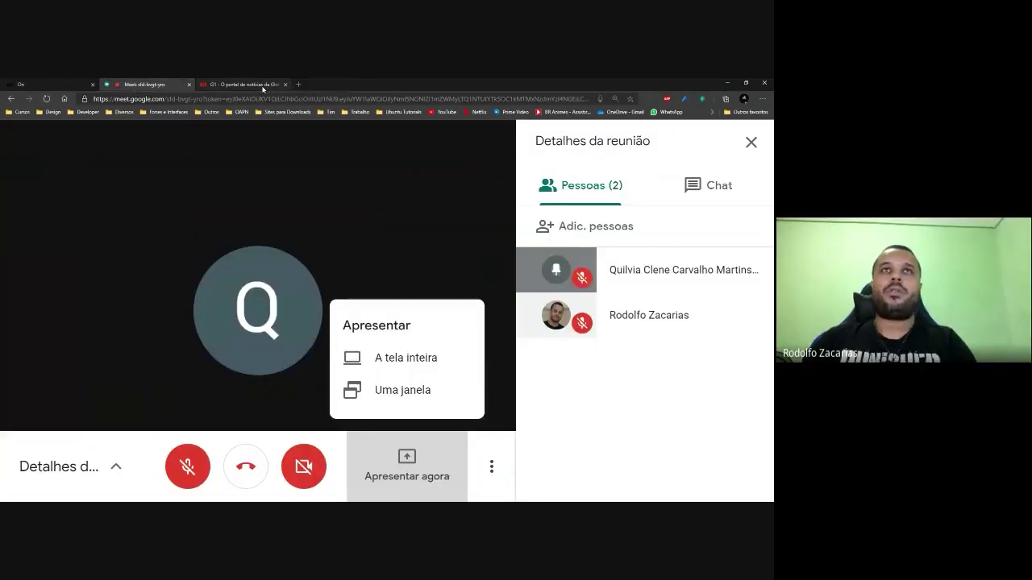
left_click(256, 85)
Close the G1 news tab and share the entire screen 'Tela 2' via Compartilhar.
left_click(284, 84)
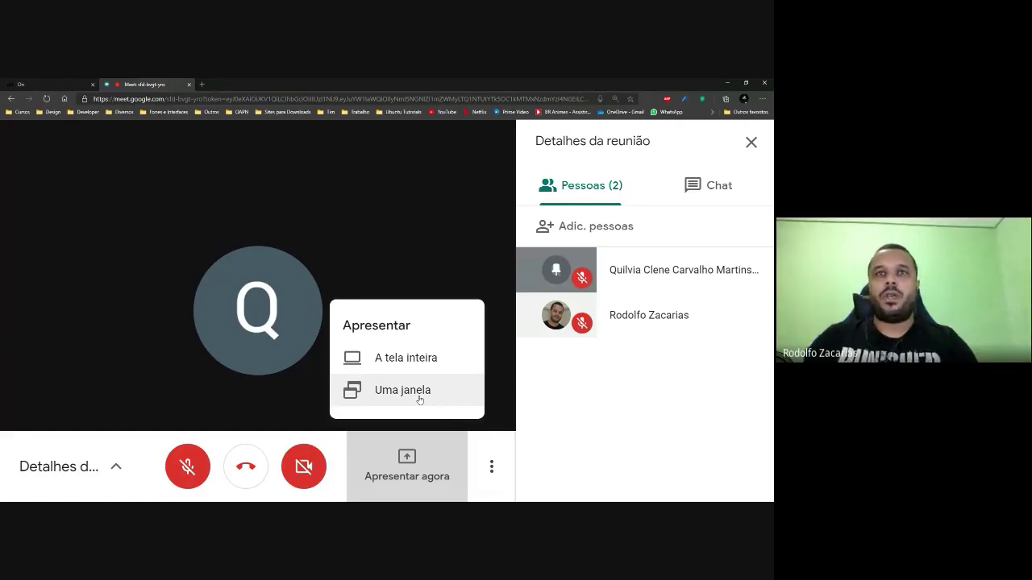
left_click(402, 369)
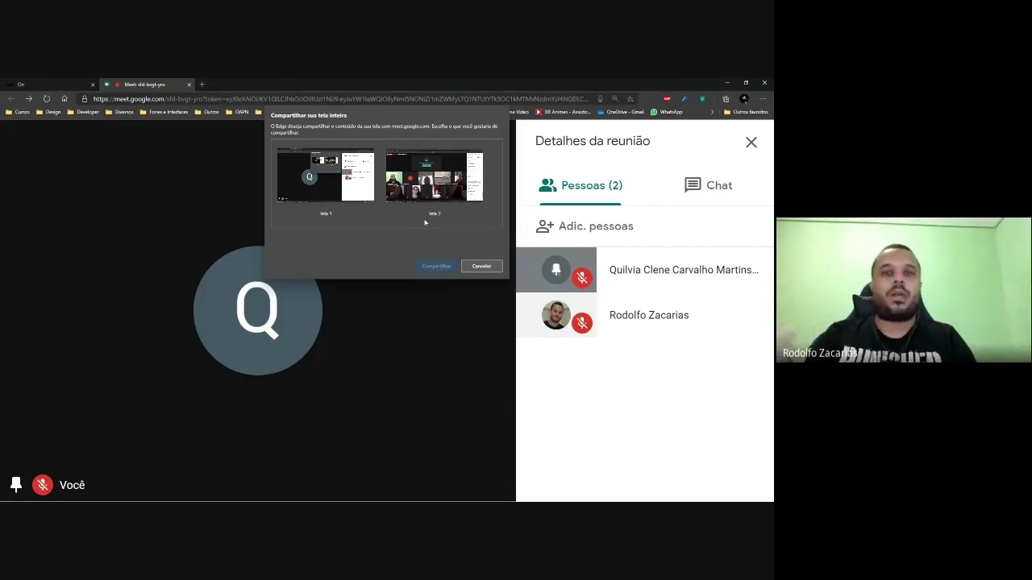
left_click(424, 179)
left_click(436, 266)
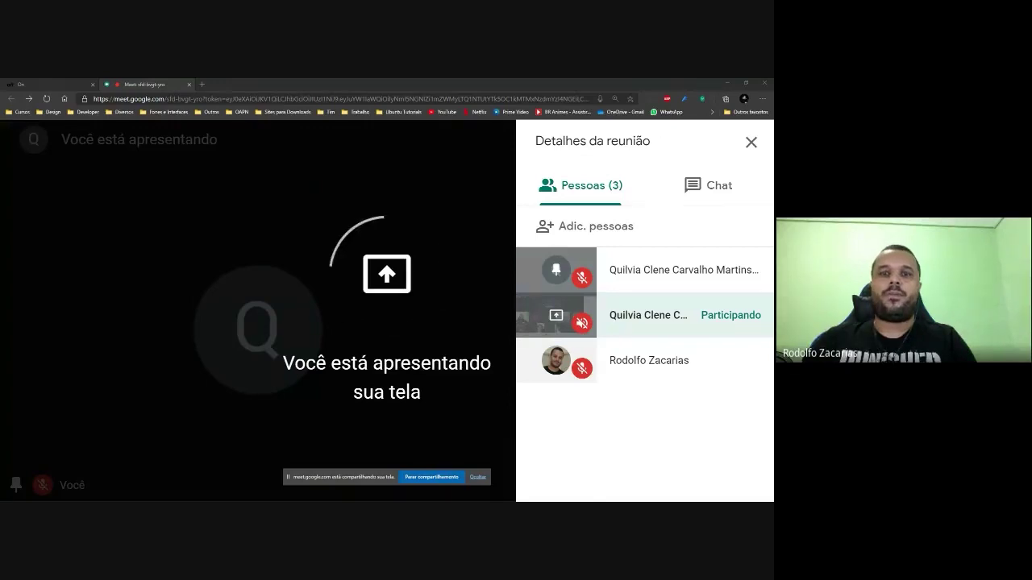
Unpin the participant's tile with Liberar and pin the screen presentation instead.
mouse_move(282, 295)
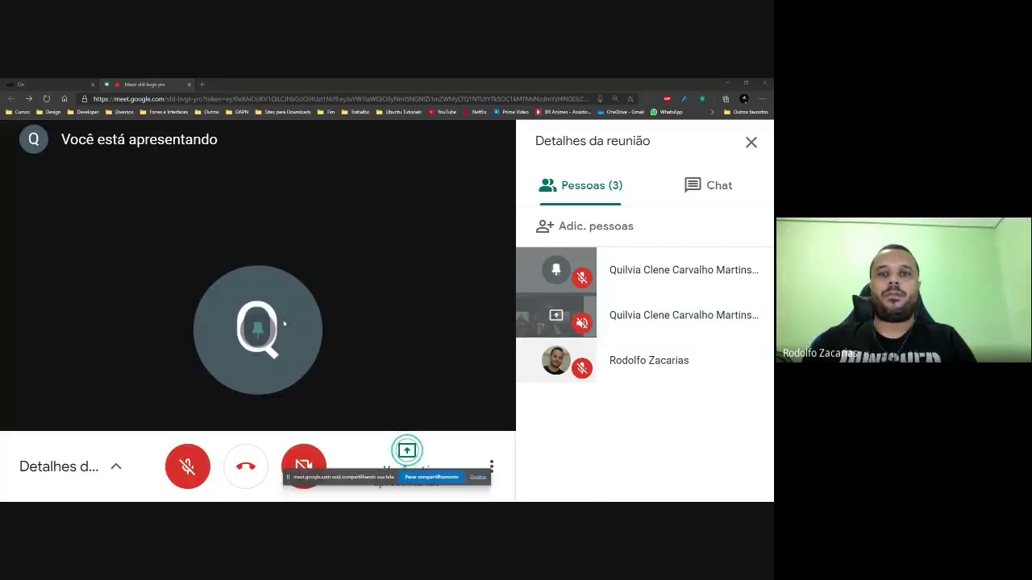
mouse_move(327, 355)
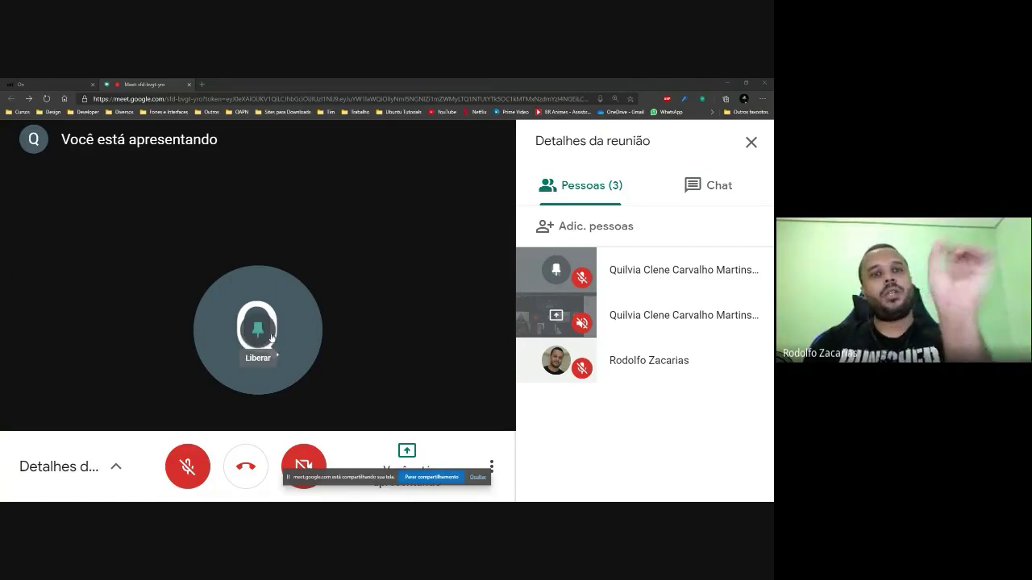
left_click(266, 326)
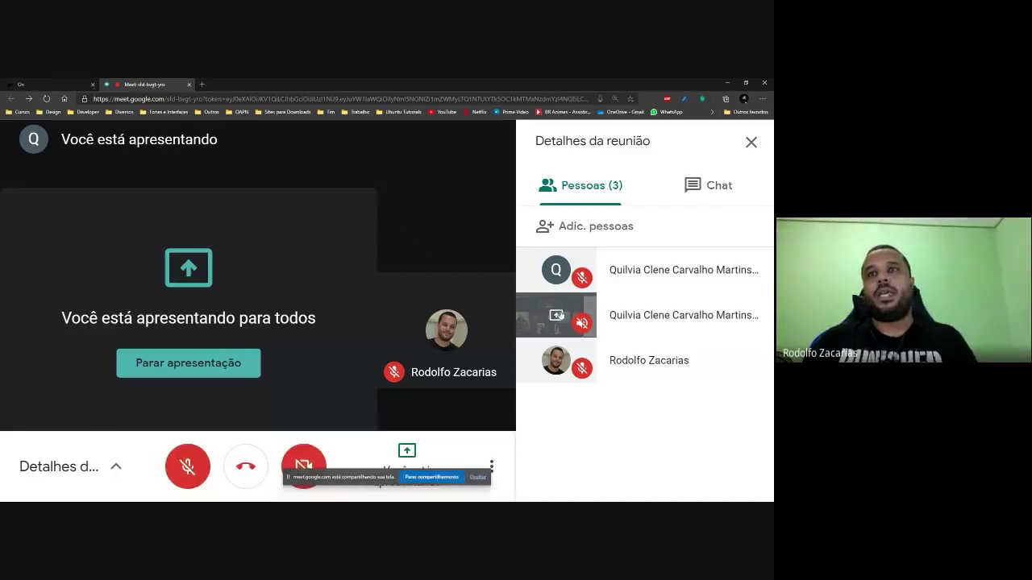
left_click(542, 316)
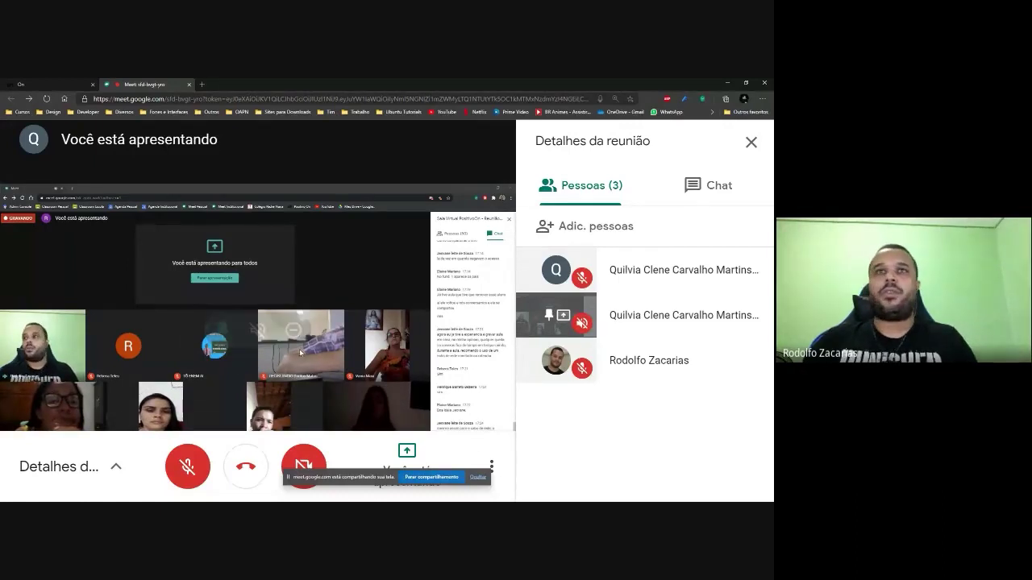
Set the Meet page zoom to 110%, view the Chat, and maximize Outlook on the shared screen.
key("ctrl+plus")
key("ctrl+minus")
key("ctrl+minus")
key("ctrl+minus")
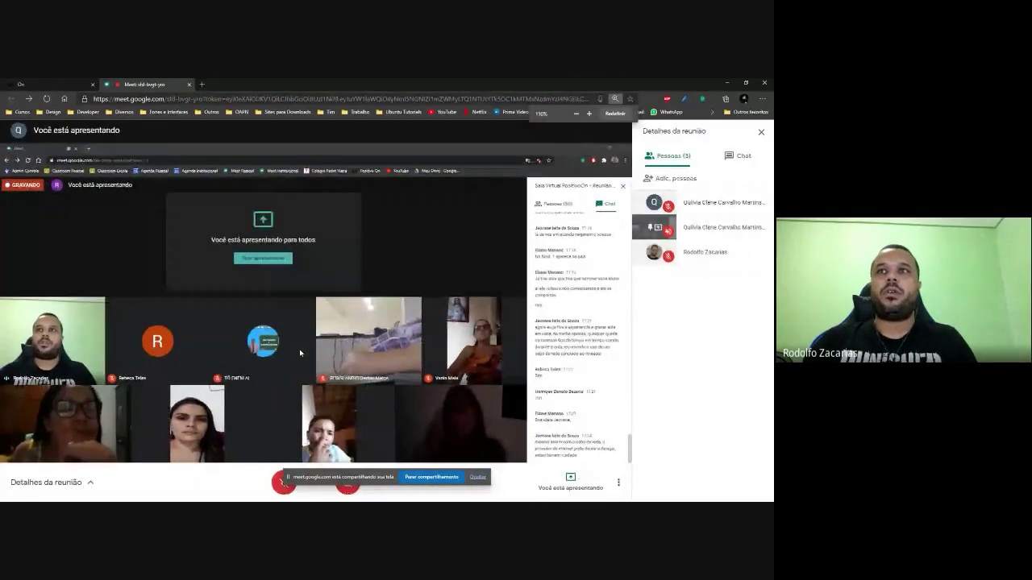
left_click(738, 161)
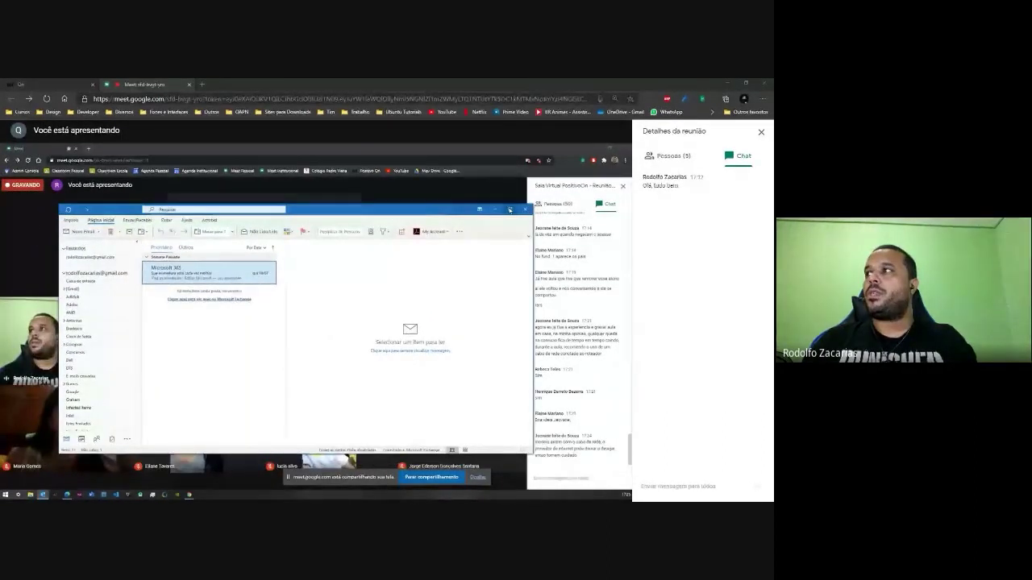
left_click(509, 210)
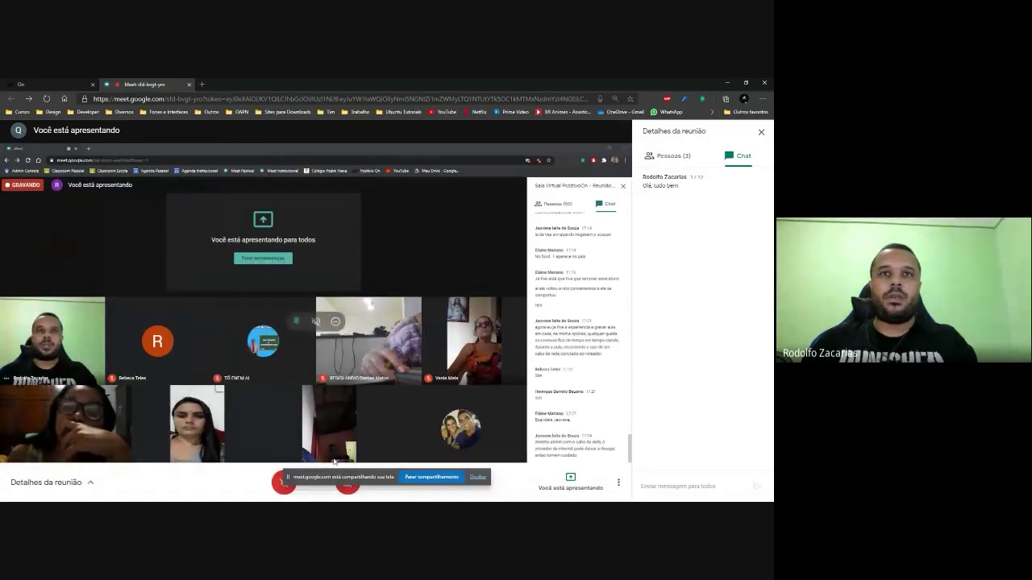
Show the participant list, stop presenting, and reopen the Apresentar agora presenting choices.
left_click(664, 157)
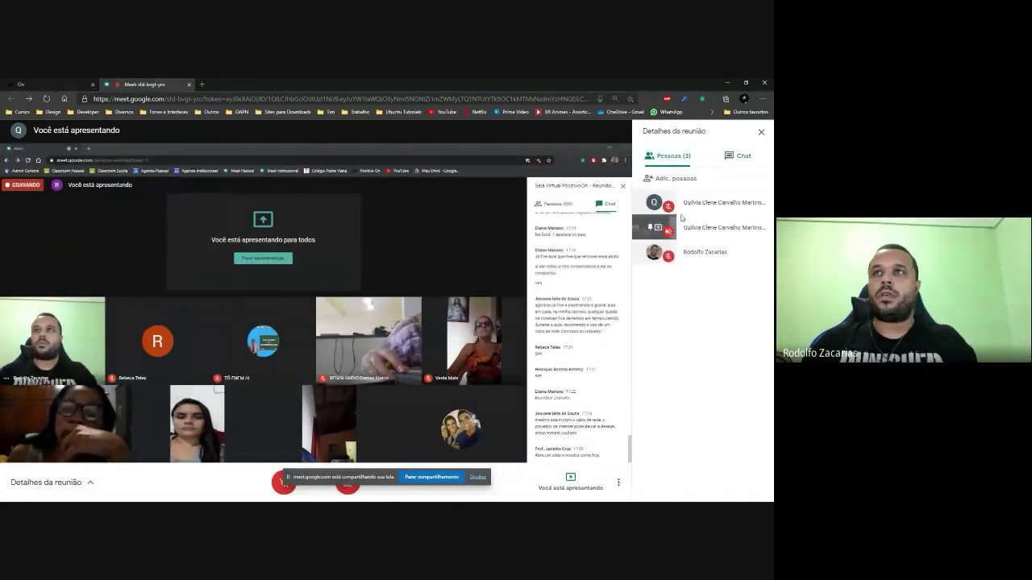
left_click(309, 232)
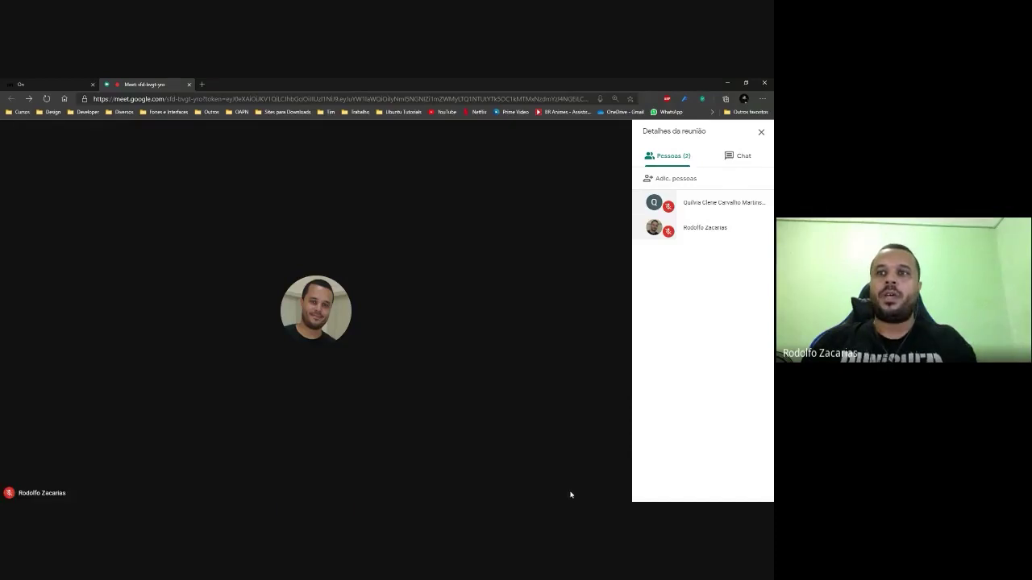
left_click(573, 481)
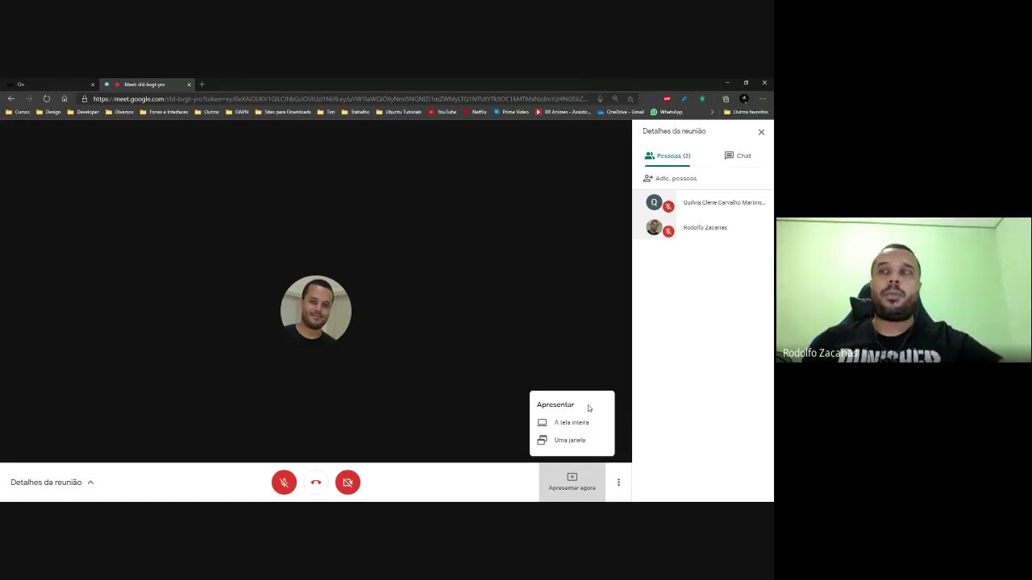
Choose 'Uma janela' sharing, then cancel the window picker without sharing anything.
left_click(560, 442)
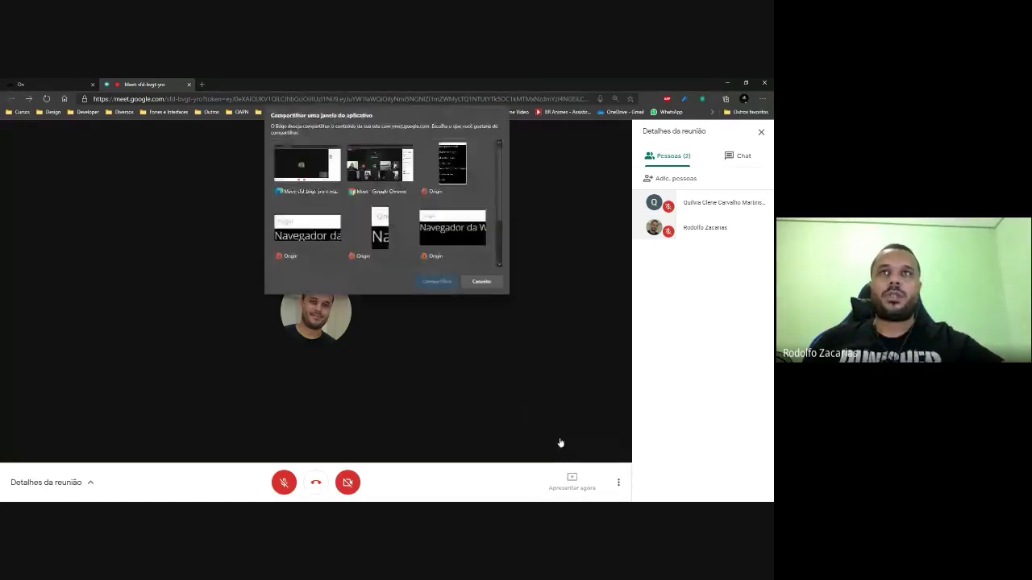
left_click(482, 281)
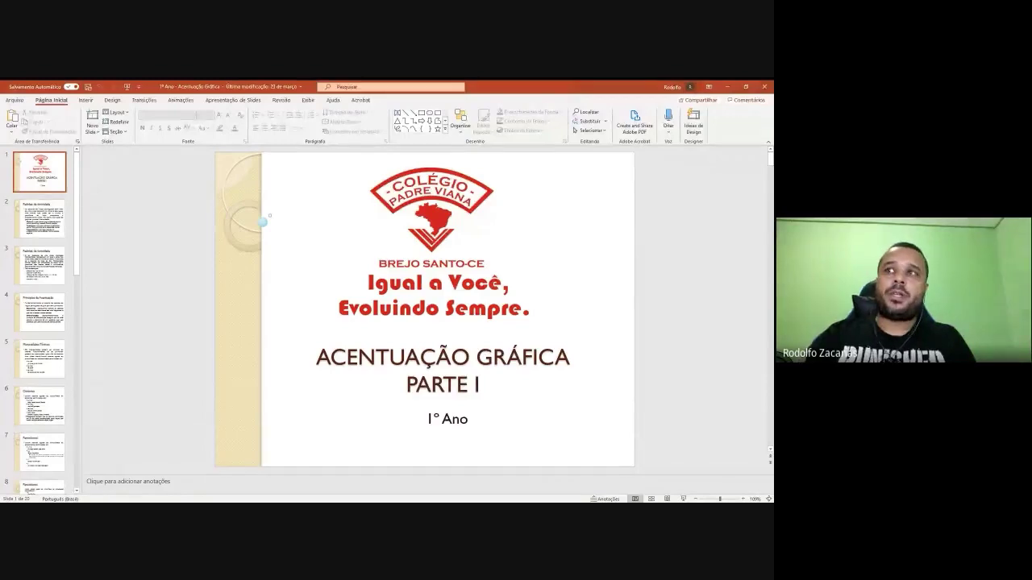
Browse the Acentuação Gráfica deck from Padrões de tonicidade to Monossílabos Tônicos, then start the slideshow from there.
left_click(29, 220)
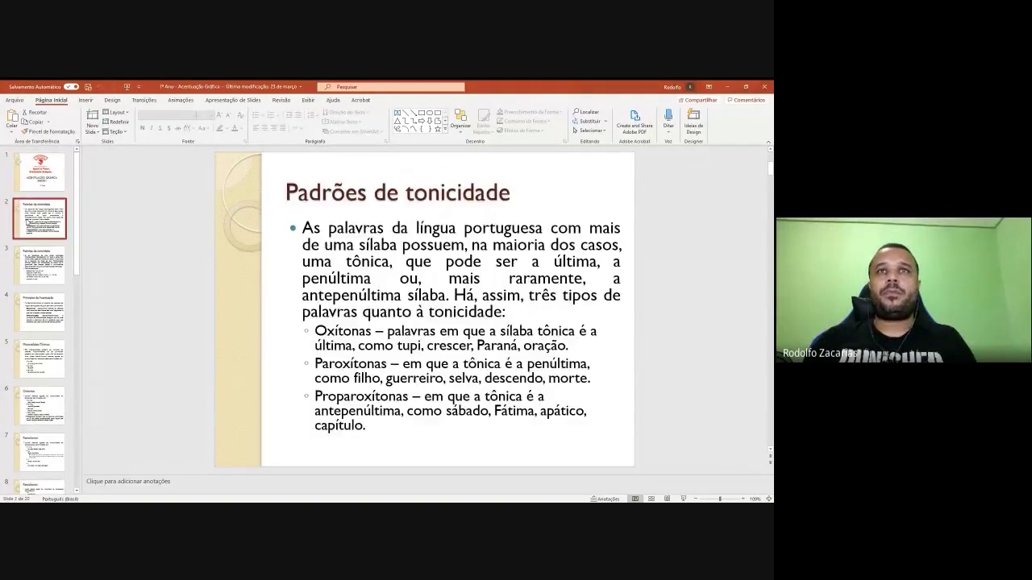
key("Down")
key("Down")
key("Down")
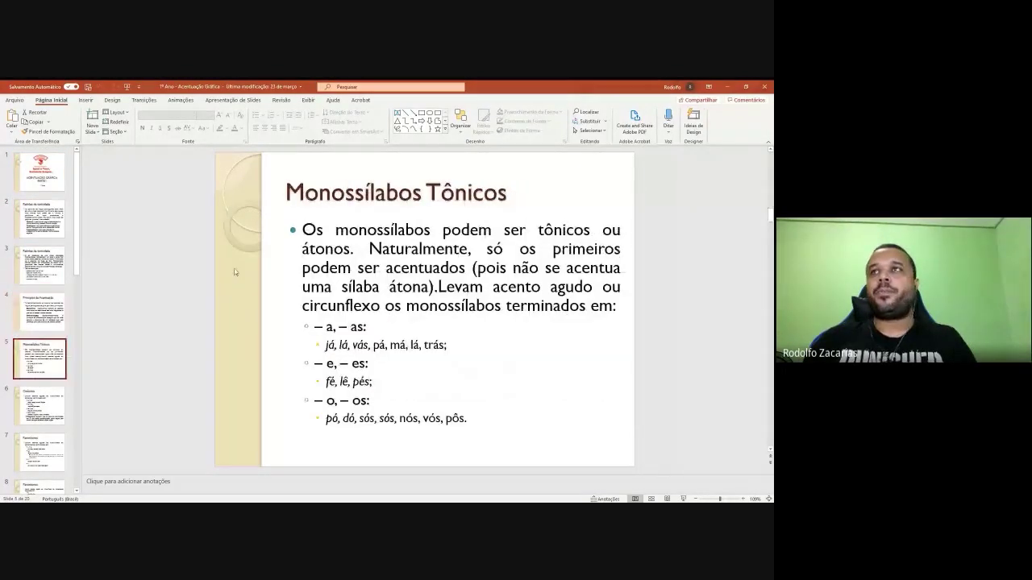
key("shift+F5")
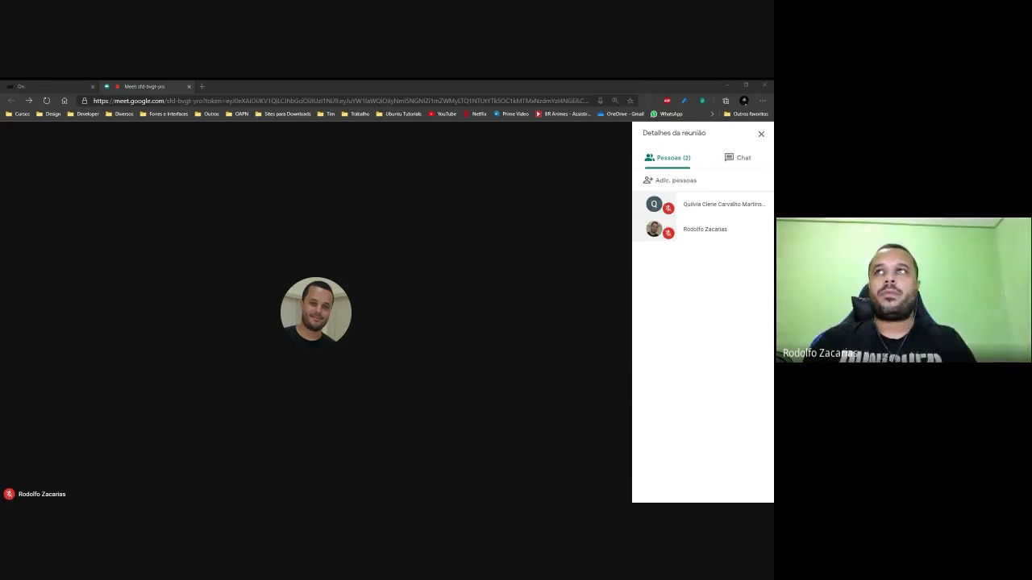
Present the PowerPoint Acentuação Gráfica window as a single window with Compartilhar.
mouse_move(378, 454)
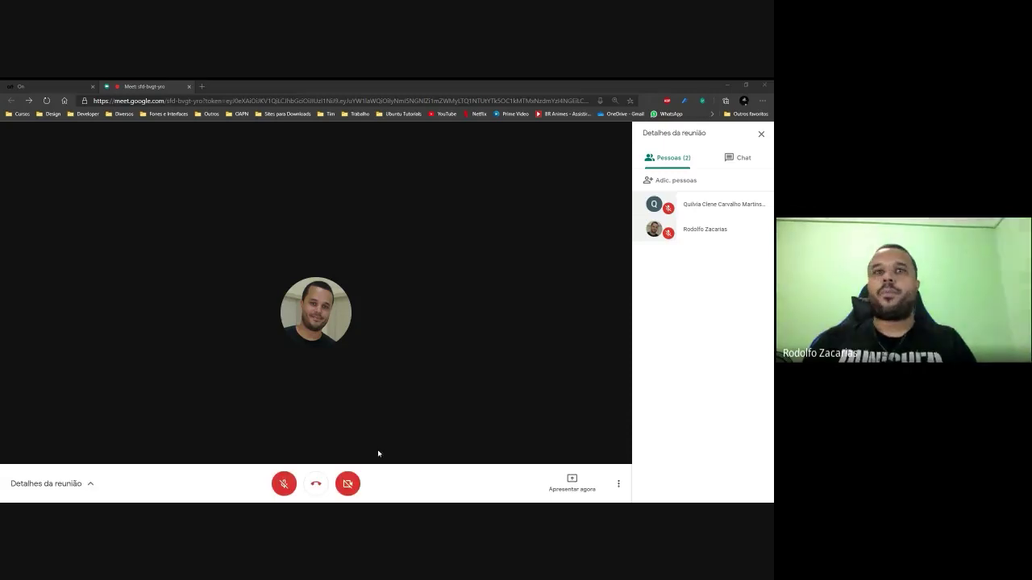
left_click(559, 482)
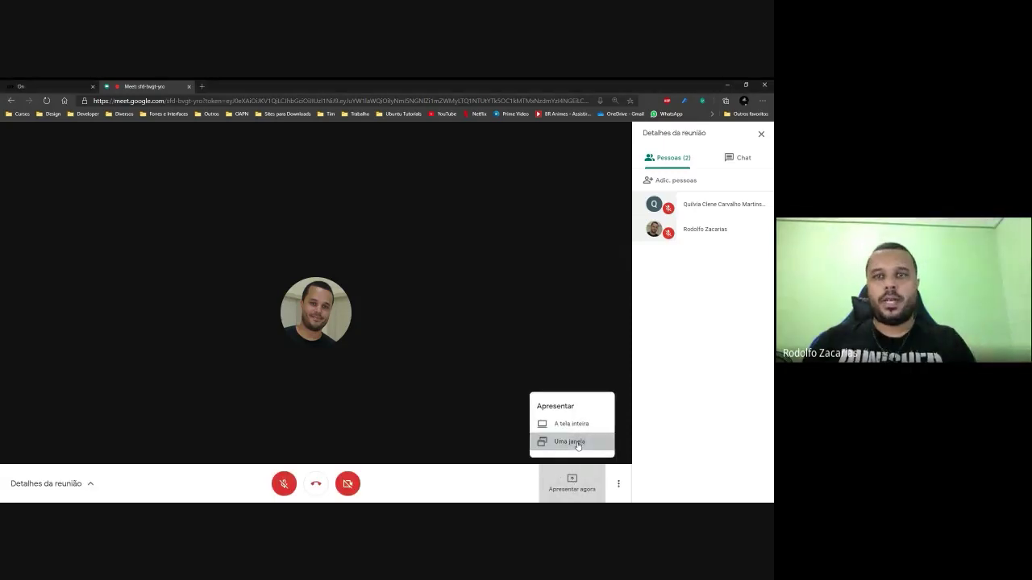
left_click(569, 442)
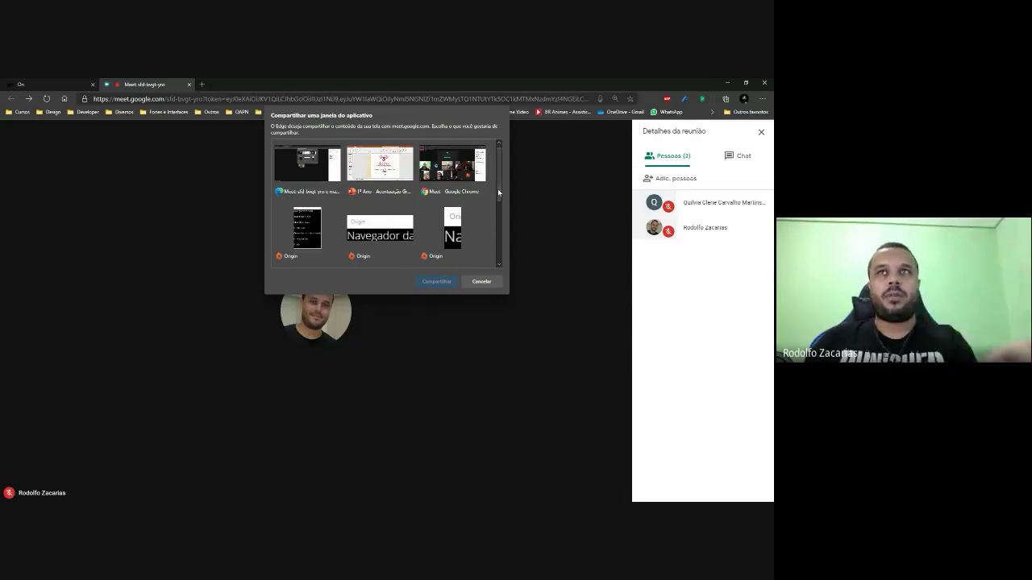
mouse_move(497, 189)
left_mouse_down()
mouse_move(496, 250)
mouse_move(513, 179)
left_mouse_up()
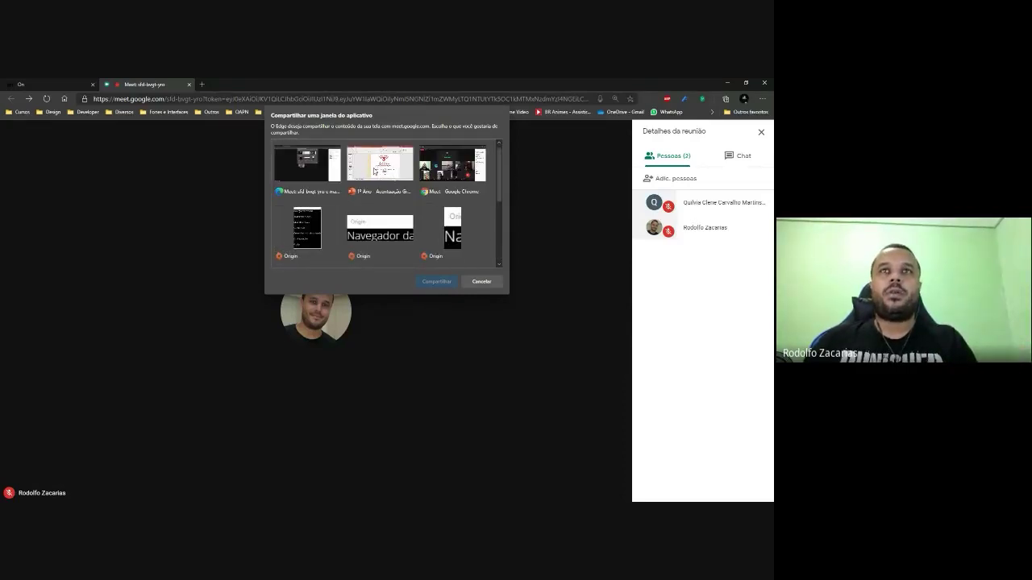
left_click(374, 166)
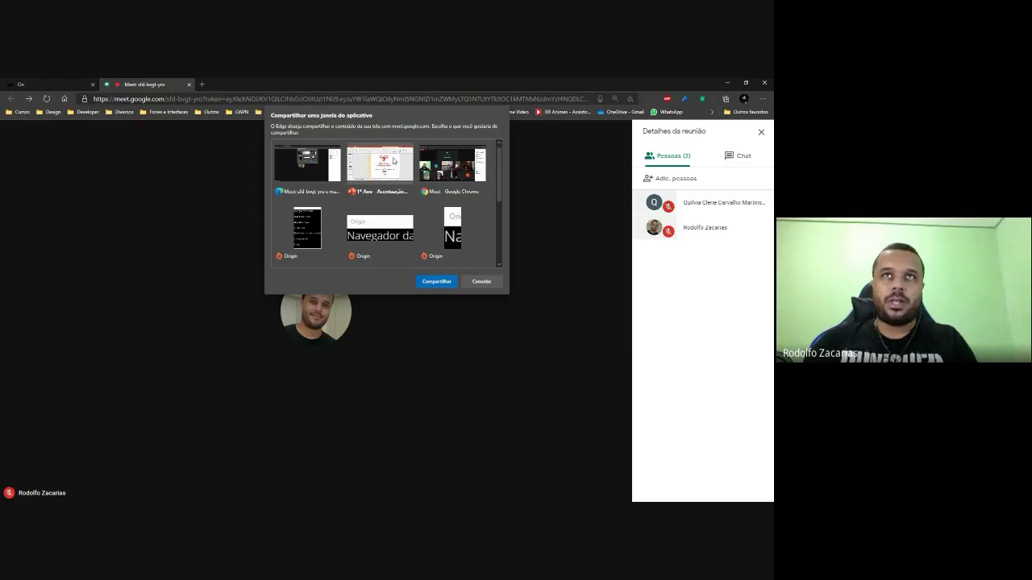
left_click(436, 282)
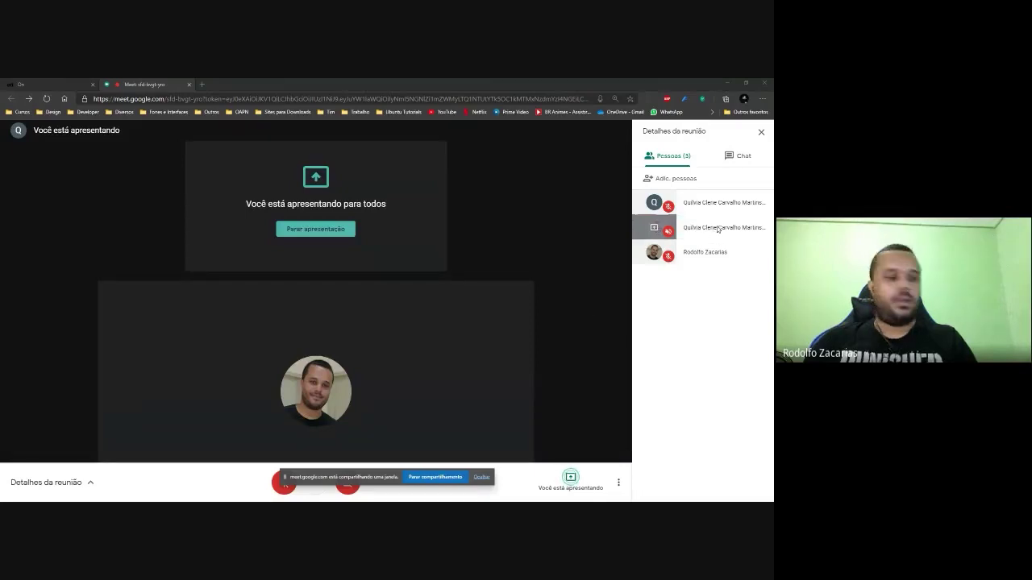
Pin the presentation, run the slideshow through the Padrões de tonicidade slides, then close PowerPoint.
left_click(646, 229)
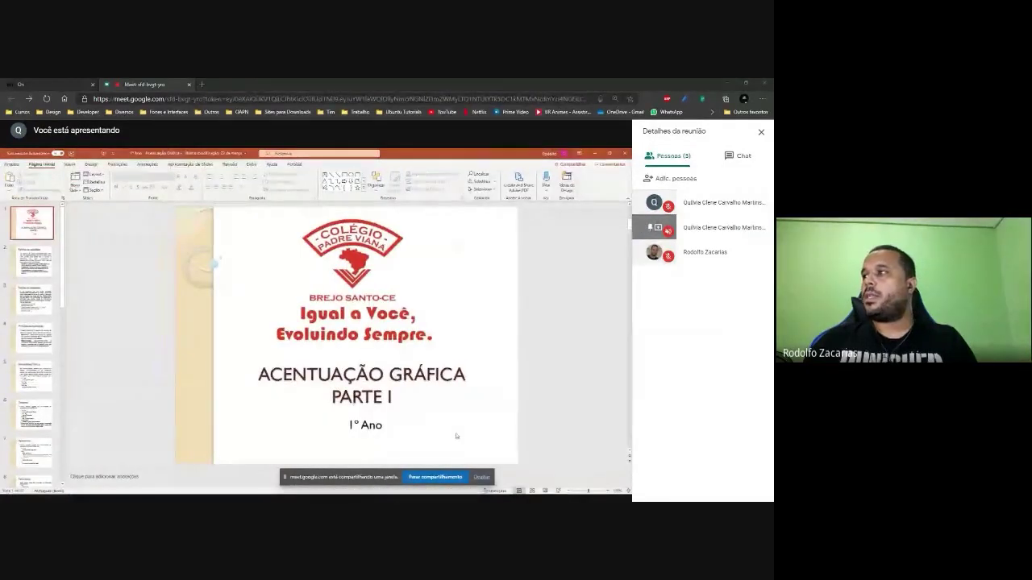
left_click(545, 490)
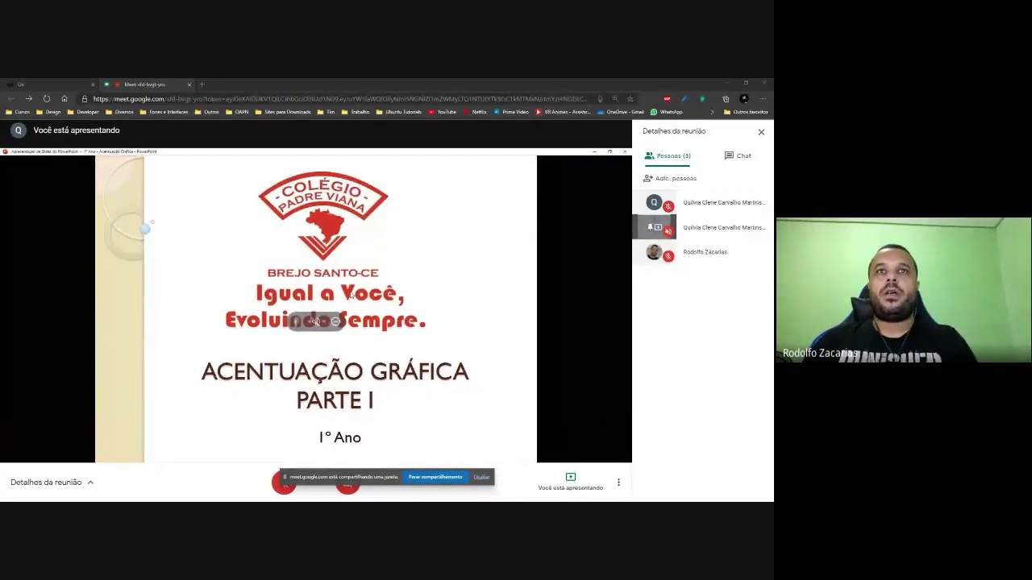
key("Right")
key("Right")
key("Right")
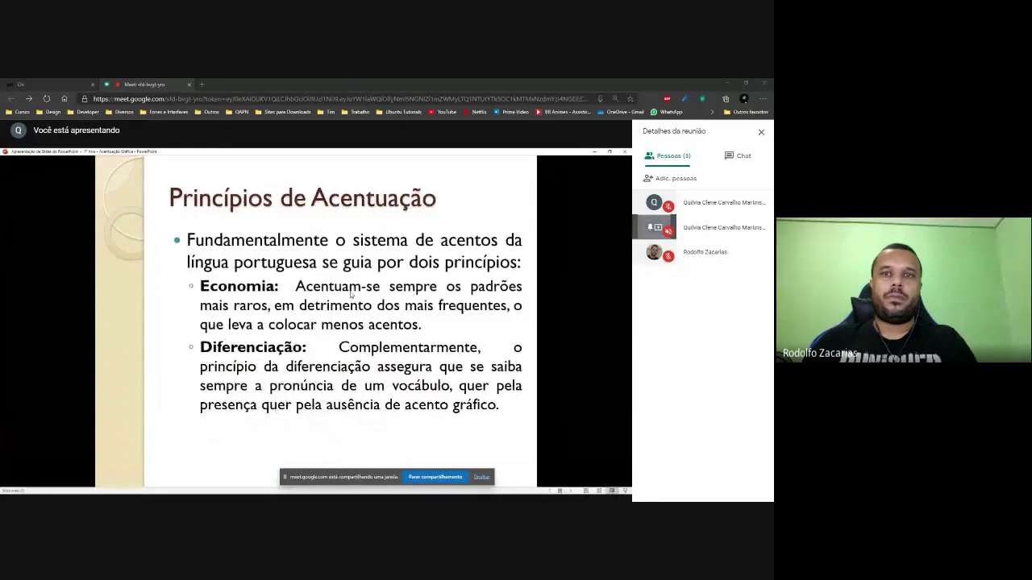
key("Right")
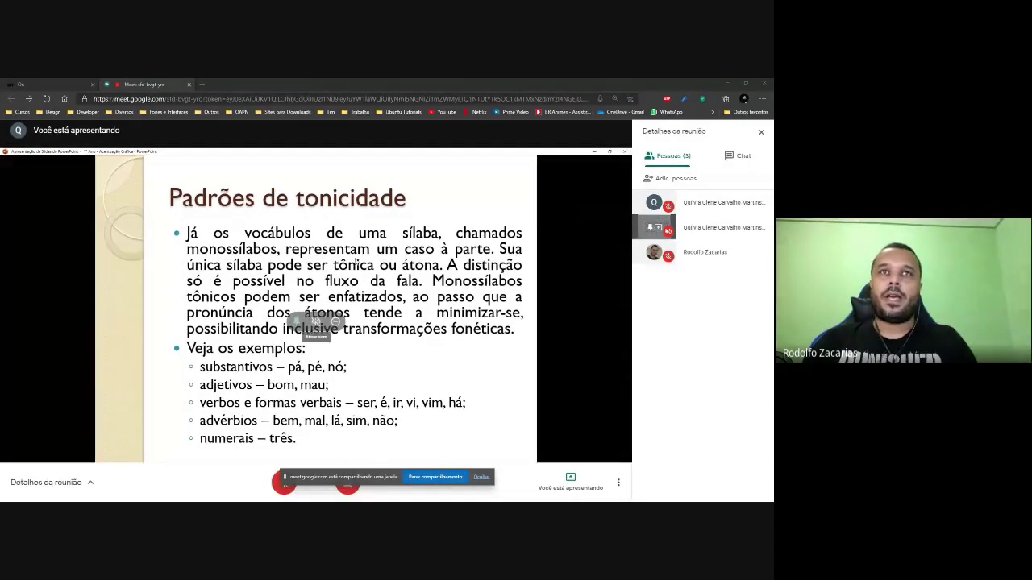
left_click(625, 152)
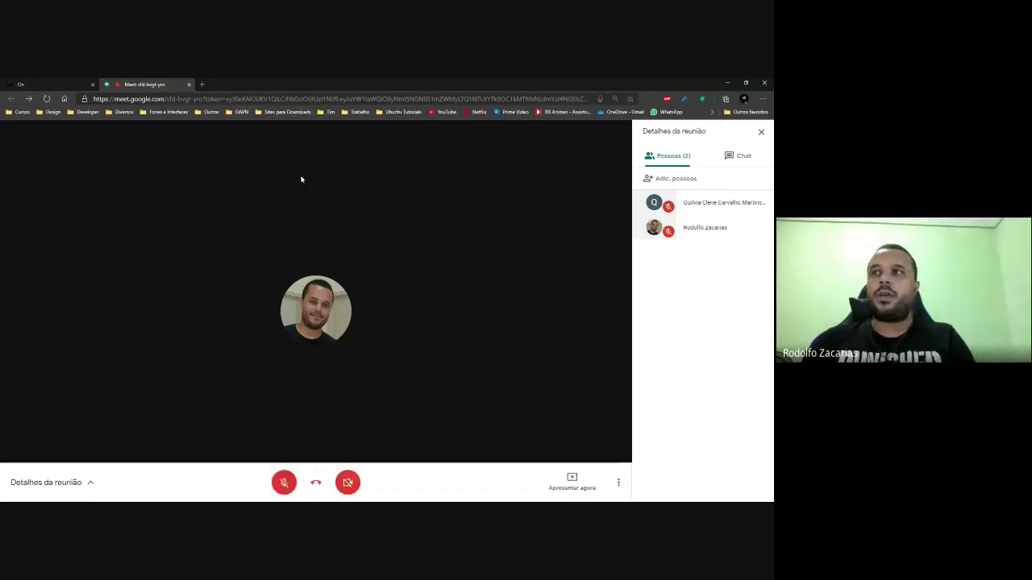
Open a new Edge tab in its own separate window and go to YouTube.
left_click(201, 85)
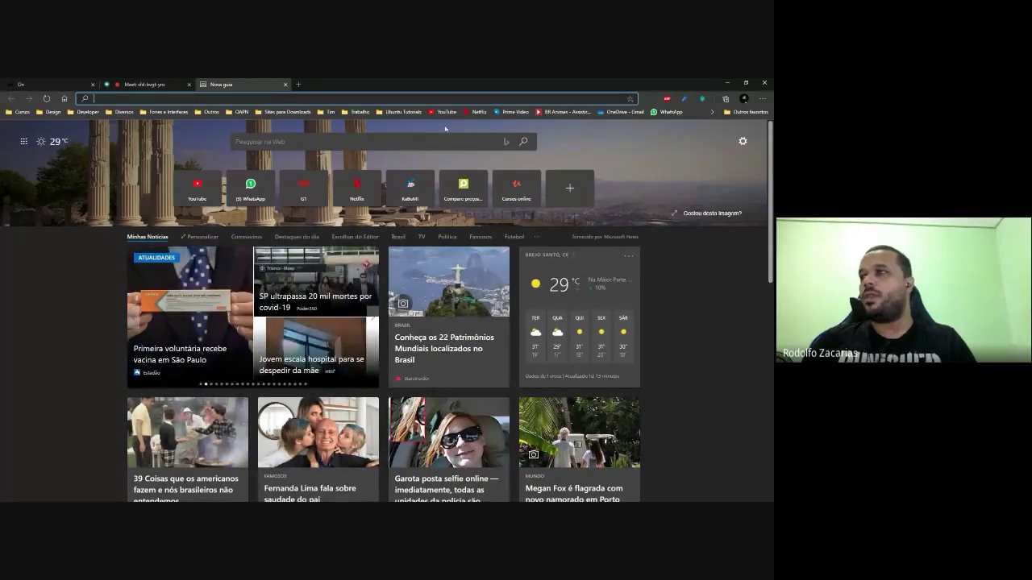
left_click(189, 84)
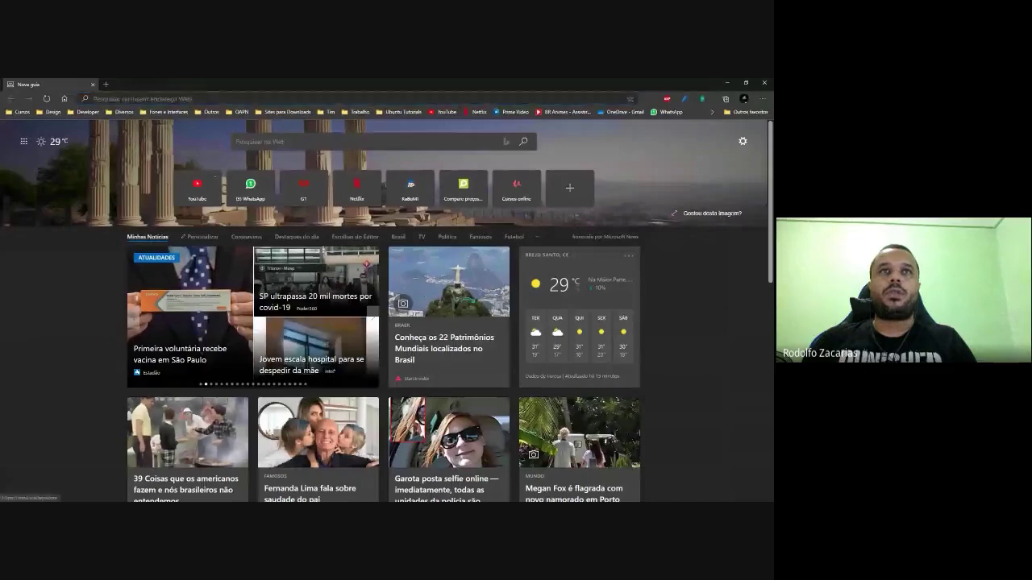
left_click(196, 188)
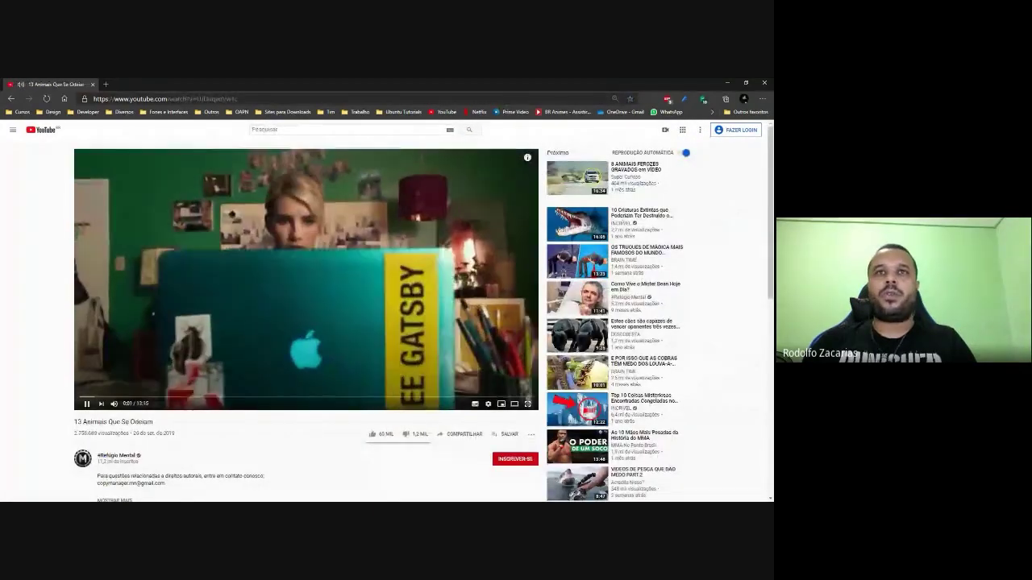
Switch from the YouTube window back to the Meet call with Alt+Tab.
key("alt+Tab")
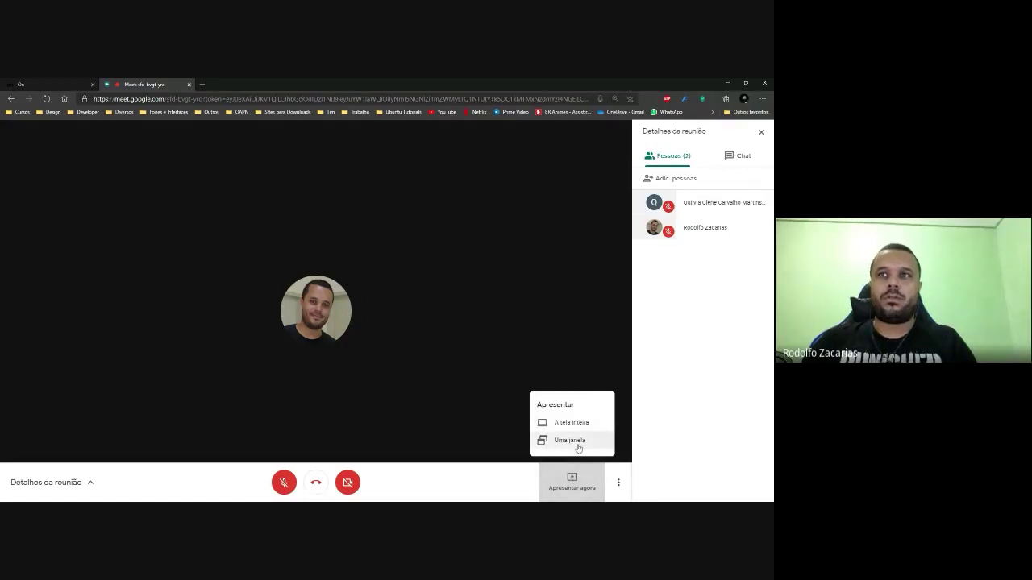
Share the YouTube '13 Animais Que Se Odeiam' window and pin it to the main stage.
left_click(571, 441)
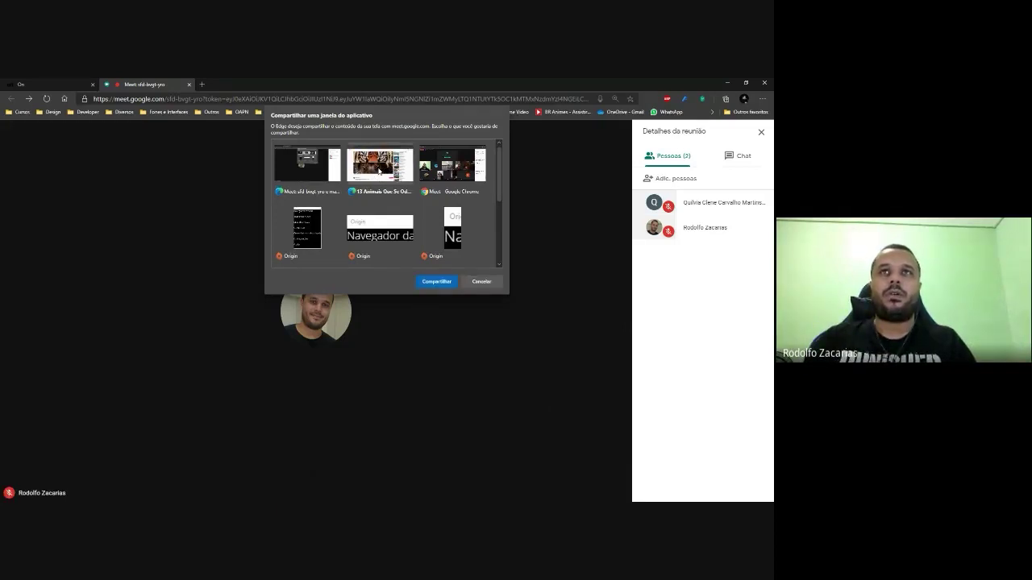
left_click(435, 281)
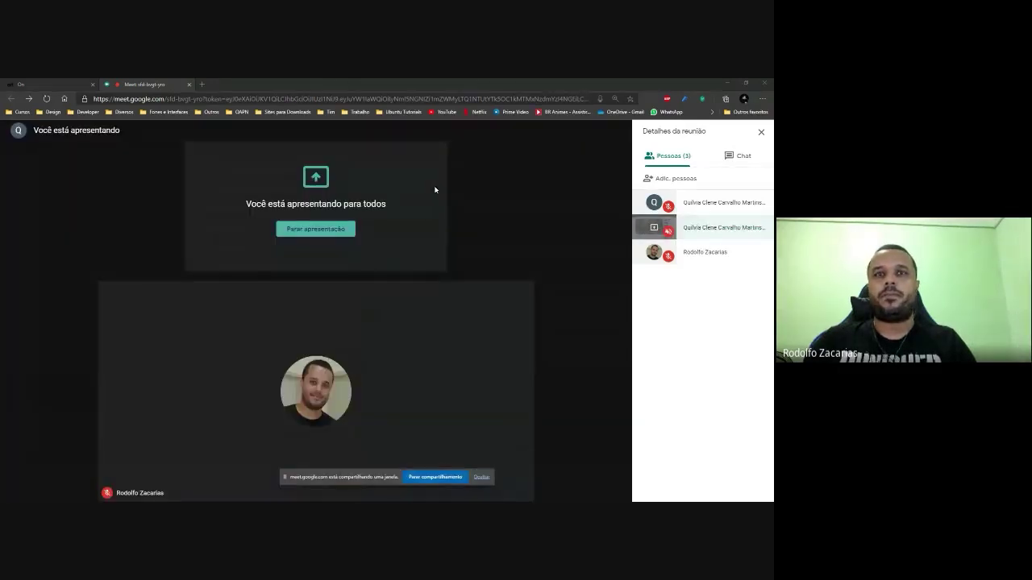
left_click(652, 231)
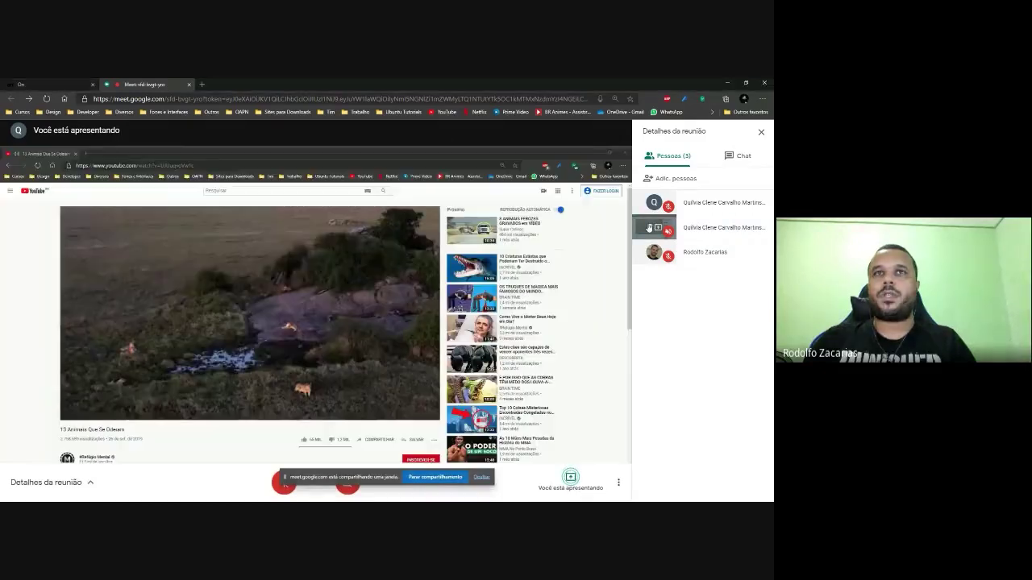
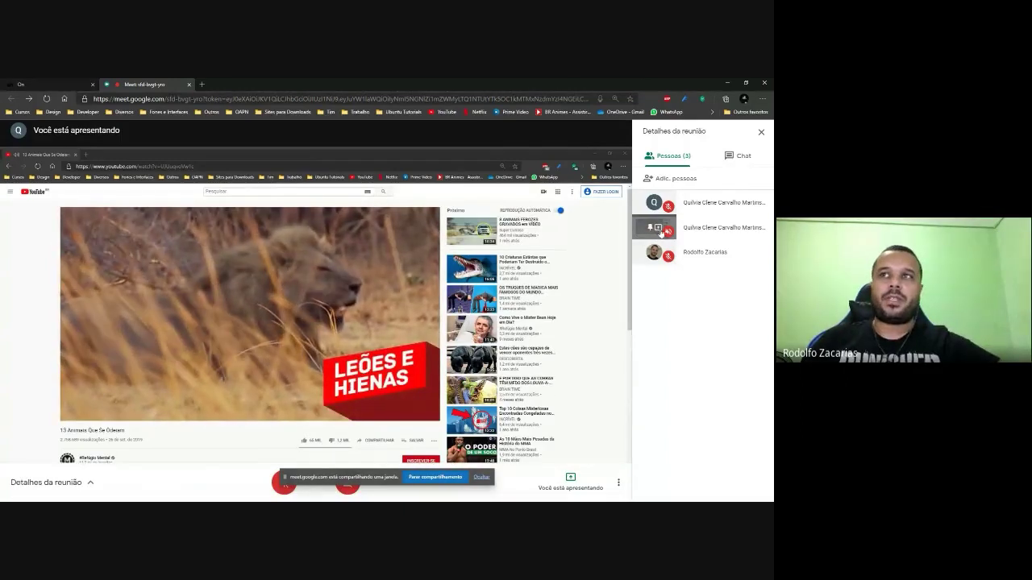
Pin the presentation tile, then stop presenting the YouTube window in the Meet call.
left_click(660, 229)
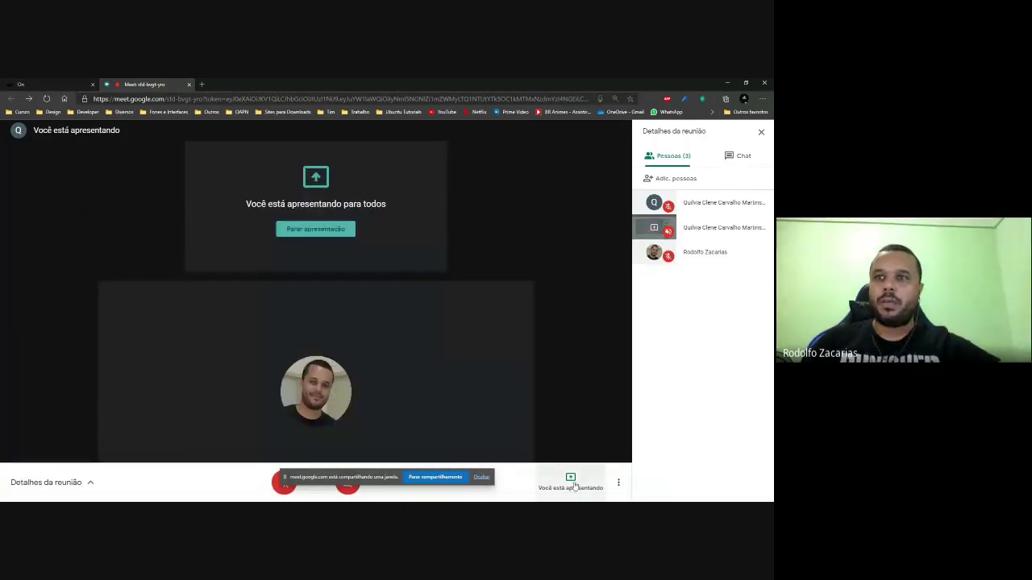
left_click(336, 230)
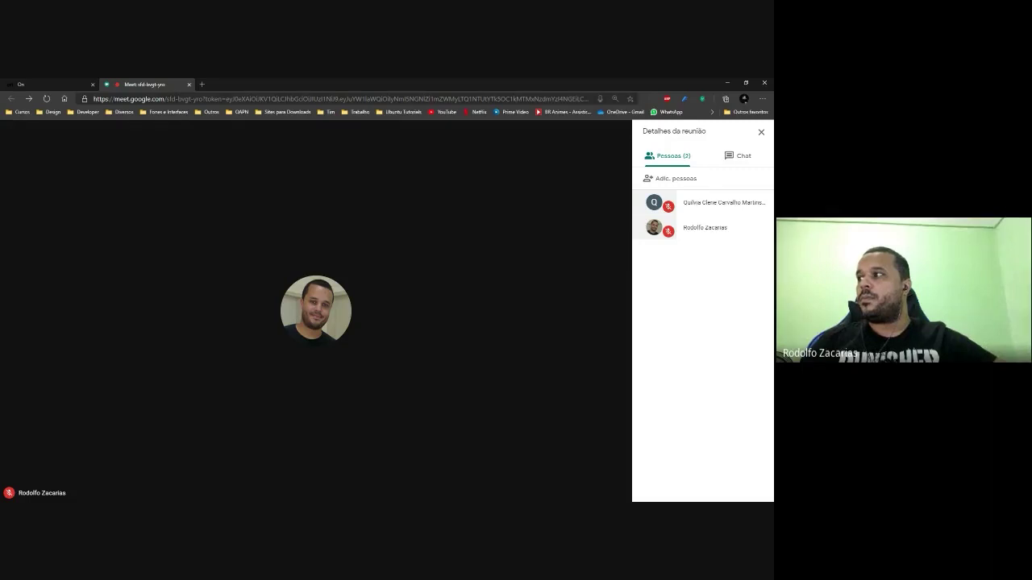
Switch from the Meet call to the browser window playing '13 Animais Que Se Odeiam'.
mouse_move(594, 315)
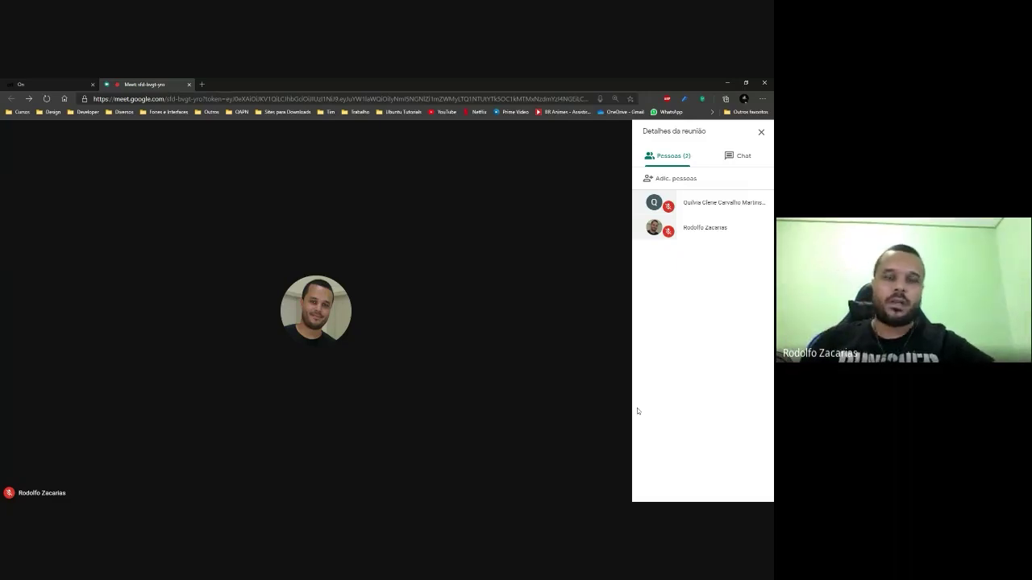
mouse_move(614, 360)
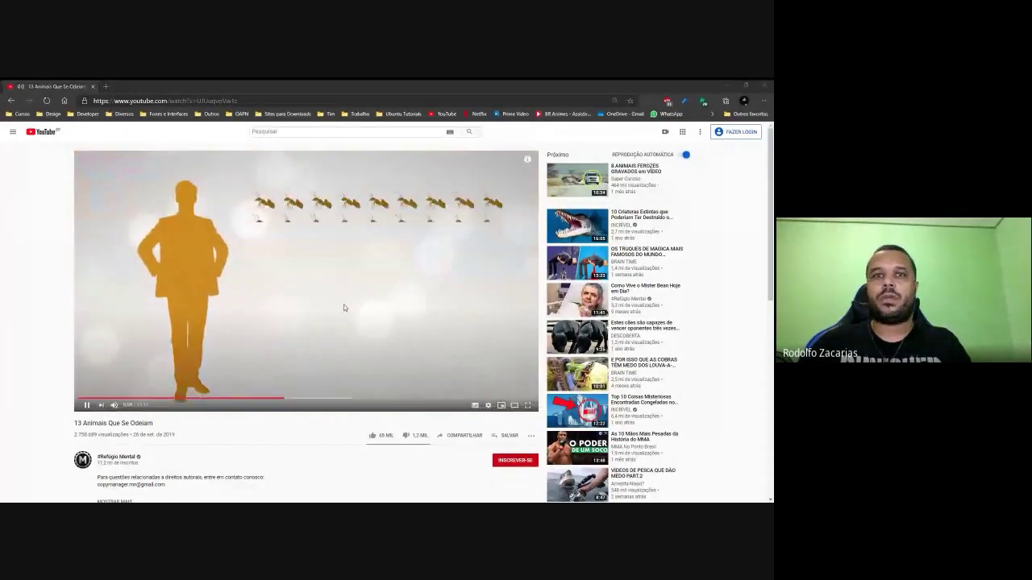
Unmute the video and raise its volume to nearly full, briefly viewing it fullscreen.
left_click(122, 406)
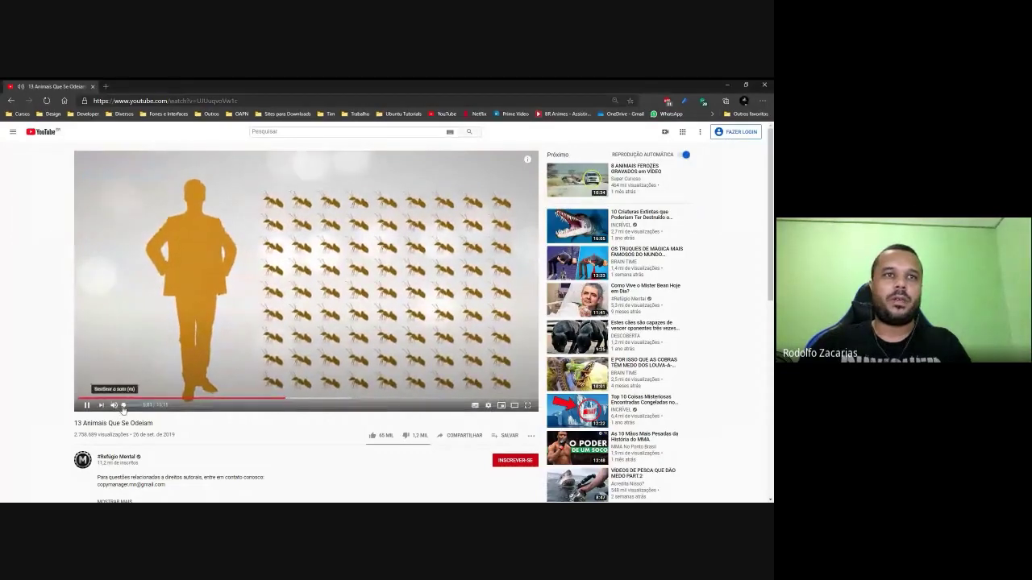
left_click_drag(122, 407, 139, 406)
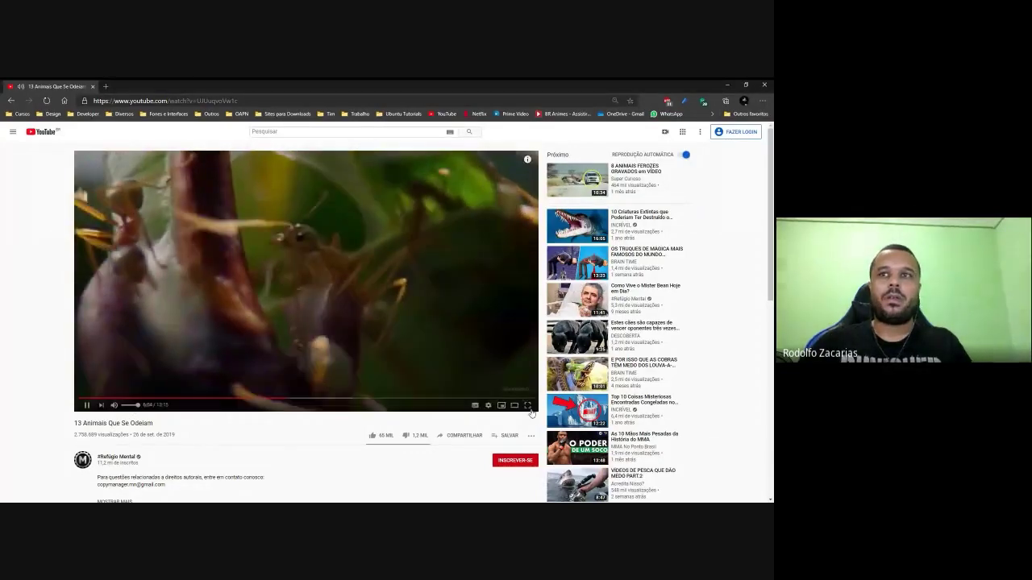
left_click(528, 406)
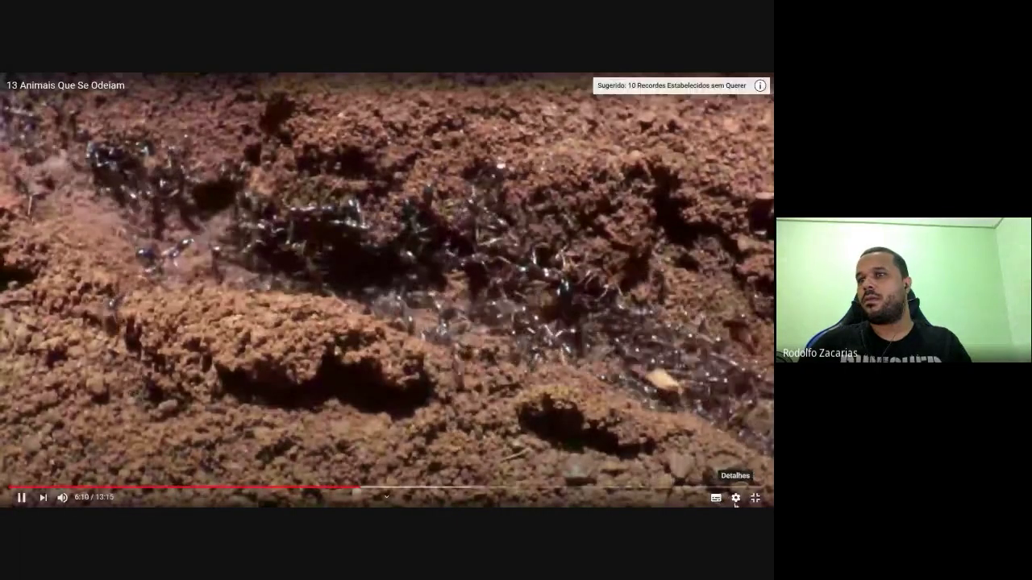
left_click(736, 498)
left_click(755, 498)
left_click(755, 498)
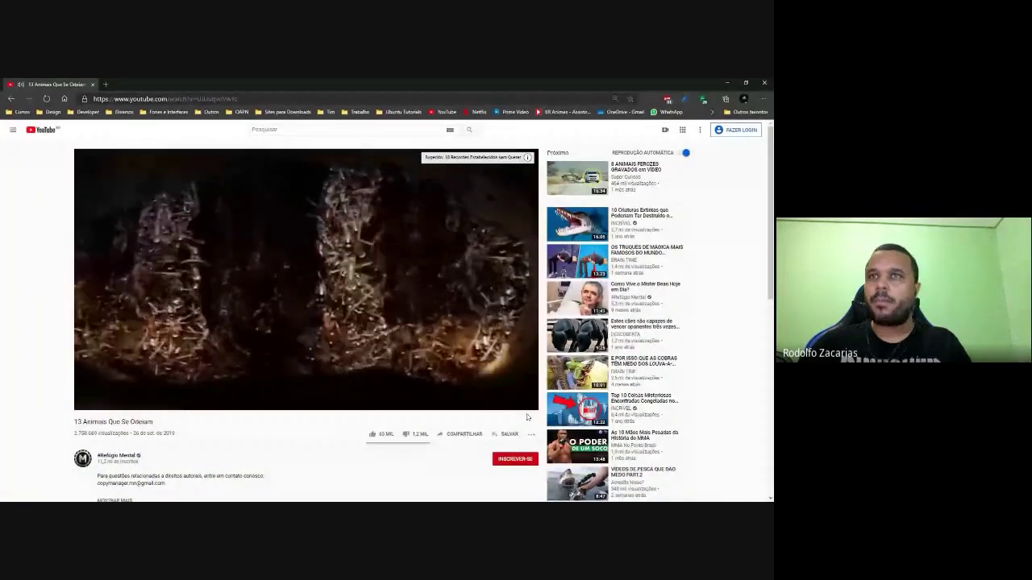
Let '13 Animais Que Se Odeiam' keep playing, then return to the Meet call.
mouse_move(493, 262)
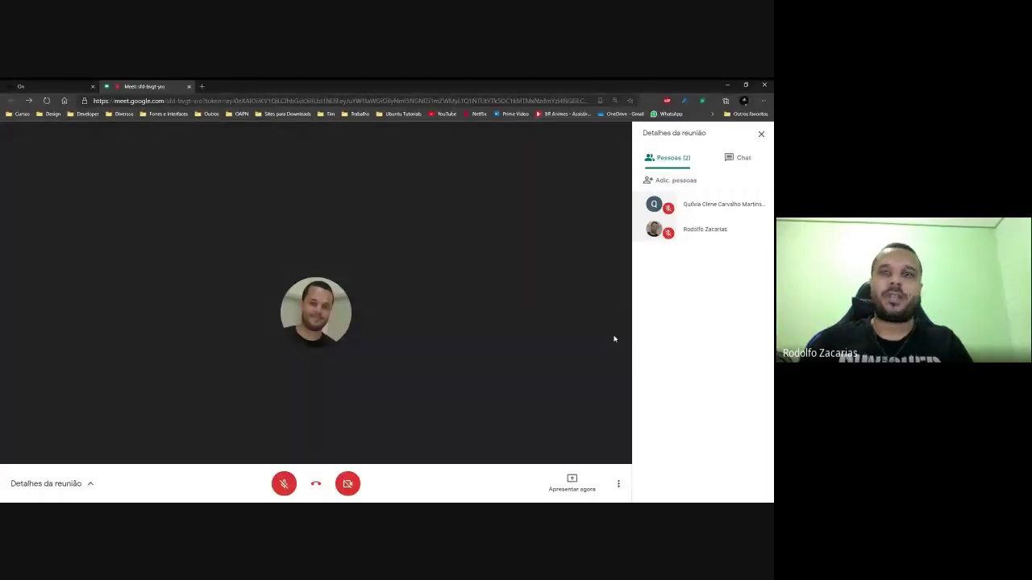
Zoom in the Meet page and bring up the 'Alterar layout' choices from More options.
left_click(608, 489)
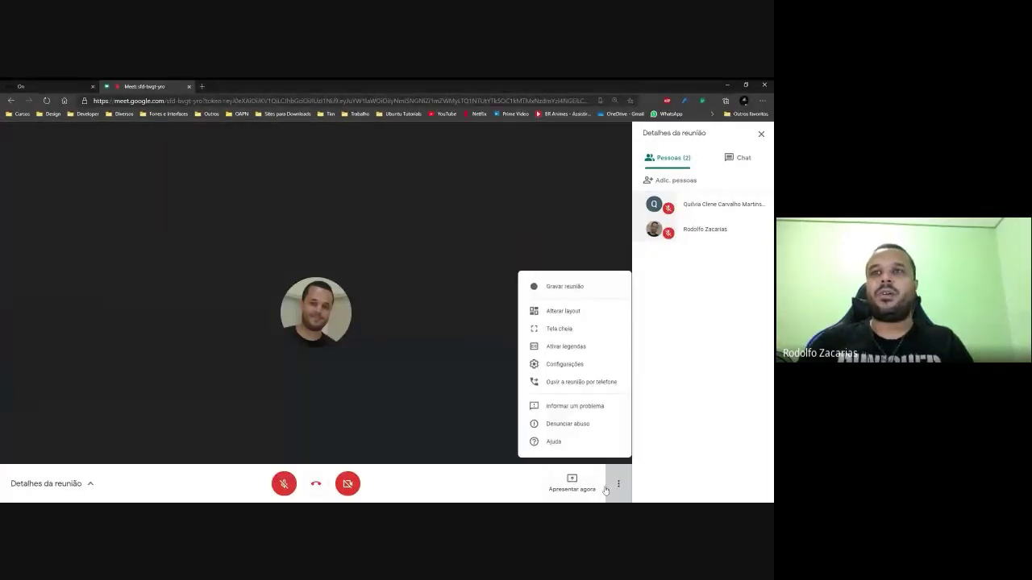
left_click(622, 489)
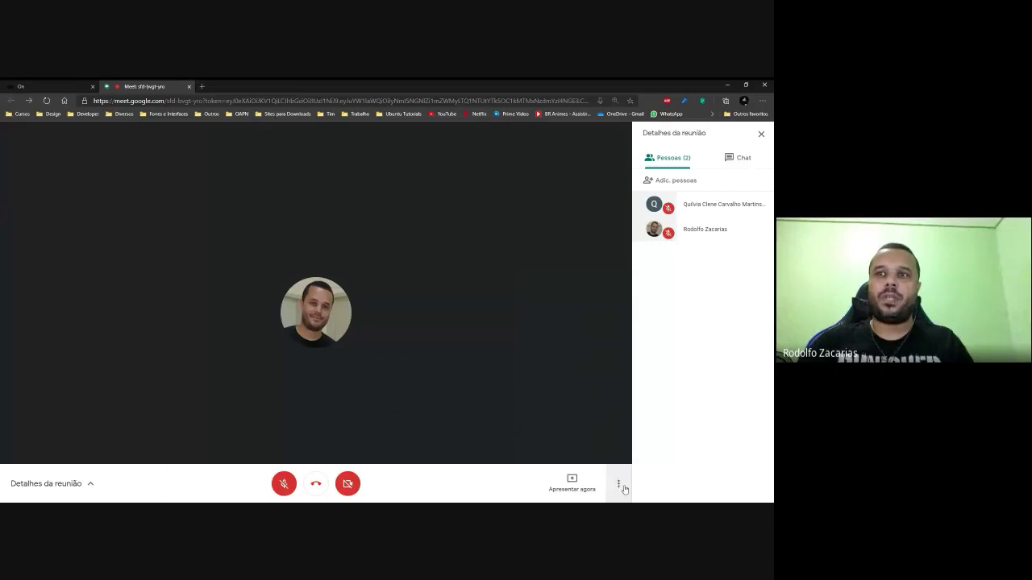
key("ctrl+plus")
key("ctrl+plus")
key("ctrl+plus")
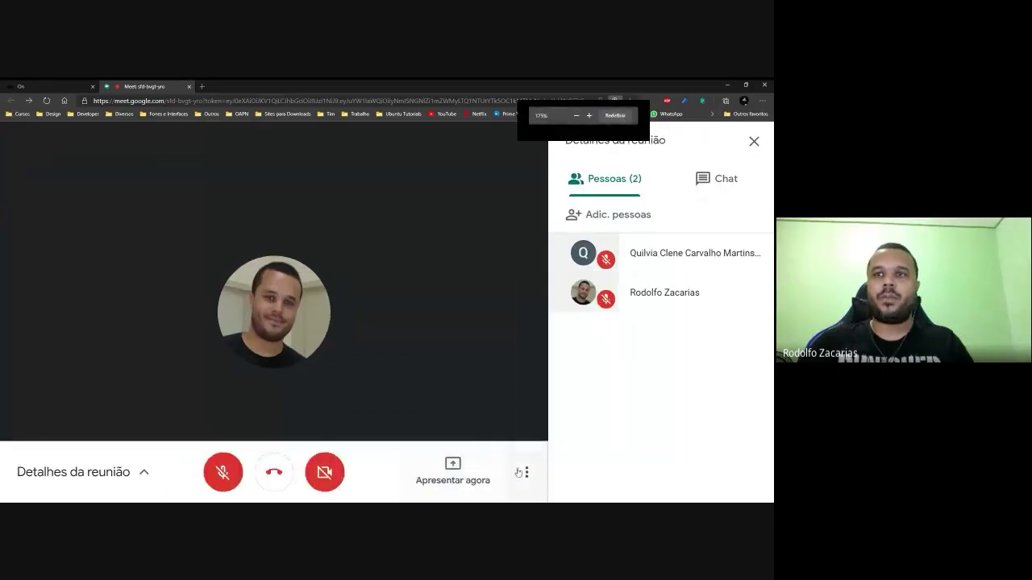
left_click(525, 473)
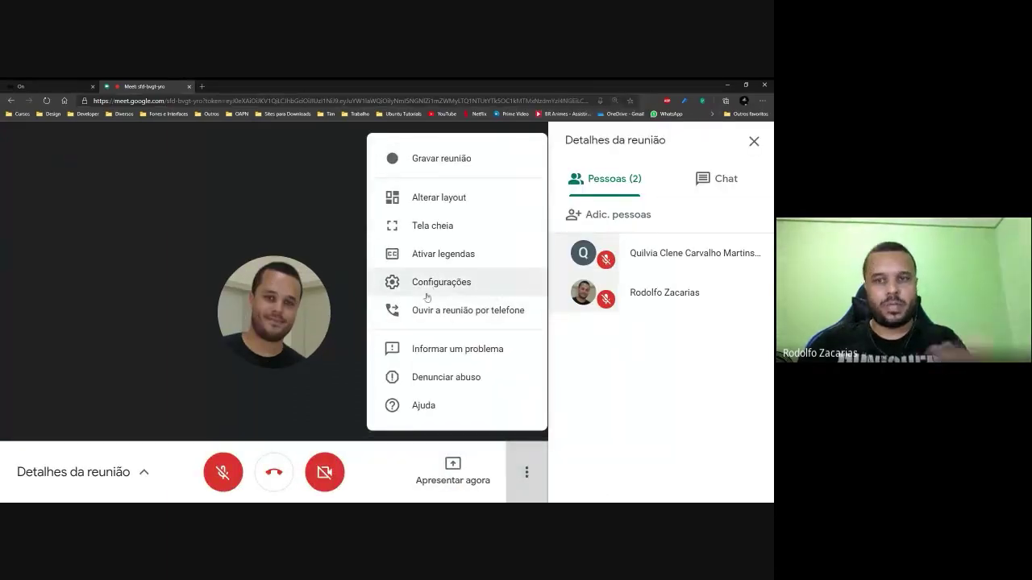
left_click(404, 201)
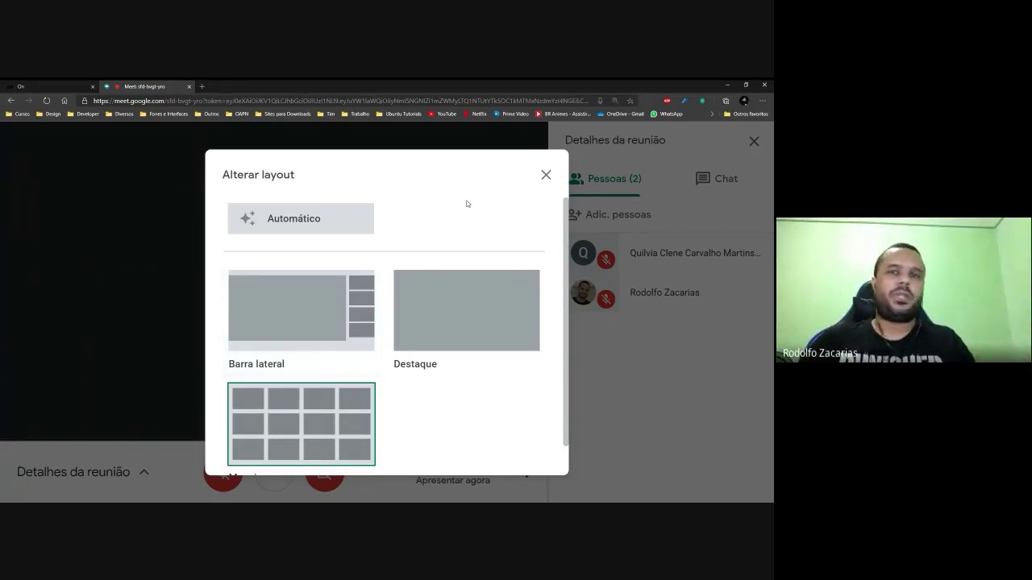
Close the 'Alterar layout' dialog, leaving the call on the Mosaico layout.
scroll(482, 307, "down", 1)
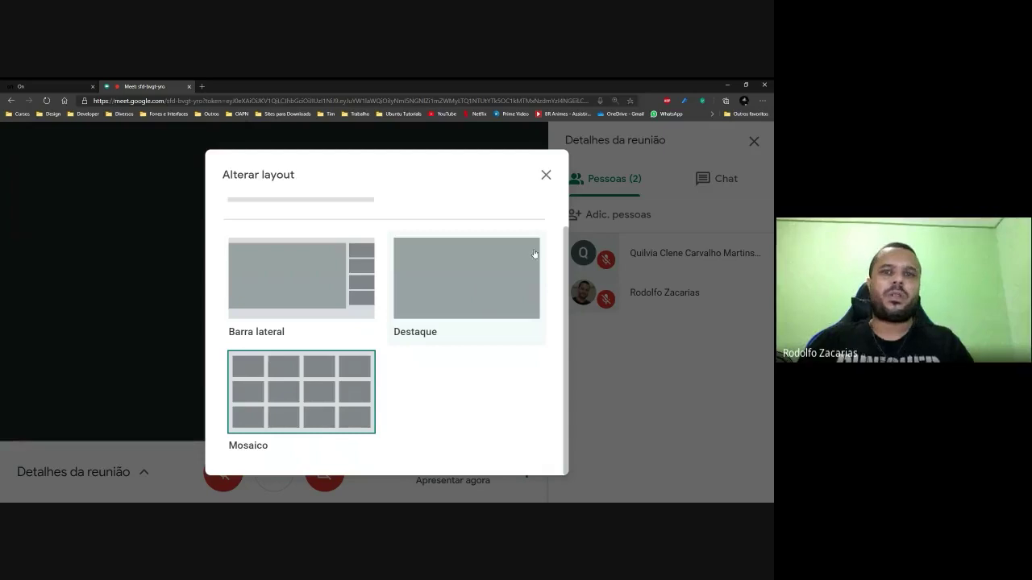
left_click(547, 175)
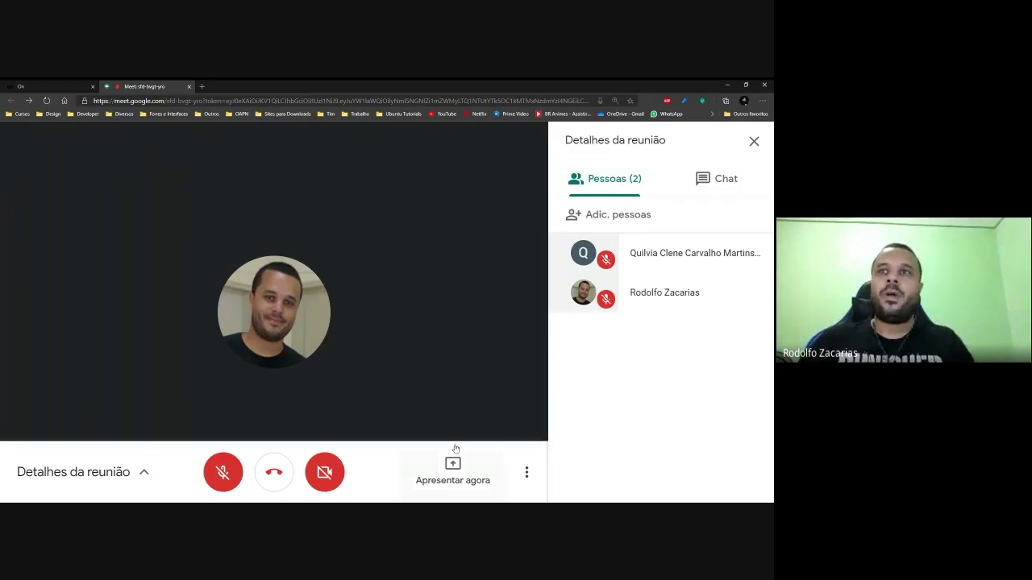
Choose 'Gravar reunião' from the meeting options to request recording.
left_click(527, 474)
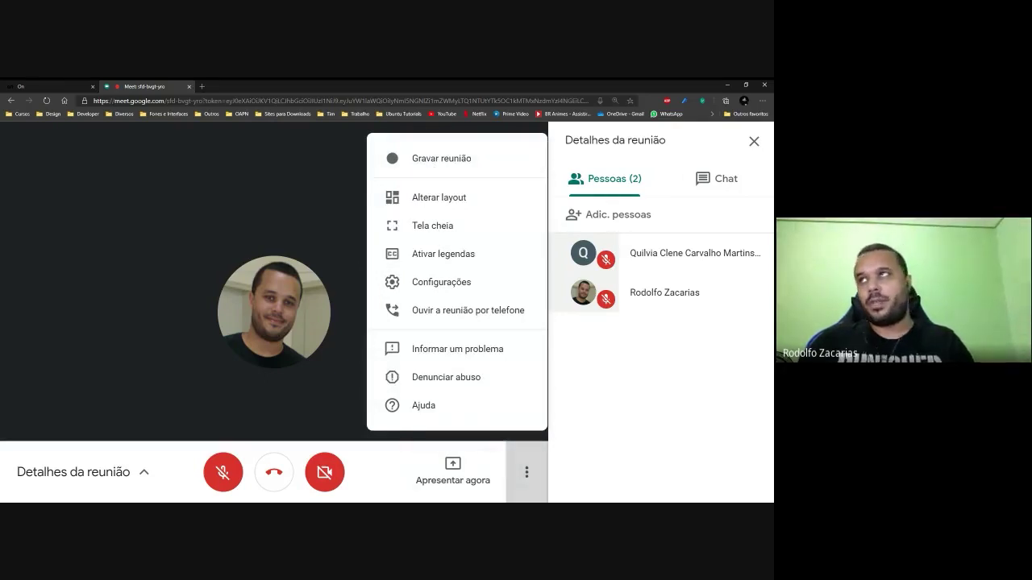
left_click(450, 161)
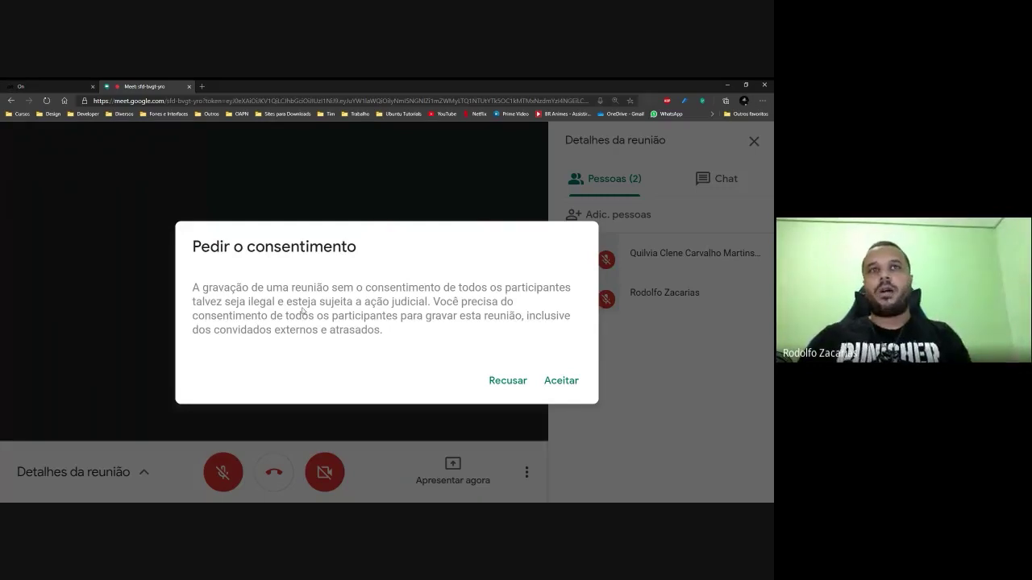
Accept the 'Pedir o consentimento' notice so the GRAVANDO recording starts.
left_click(565, 383)
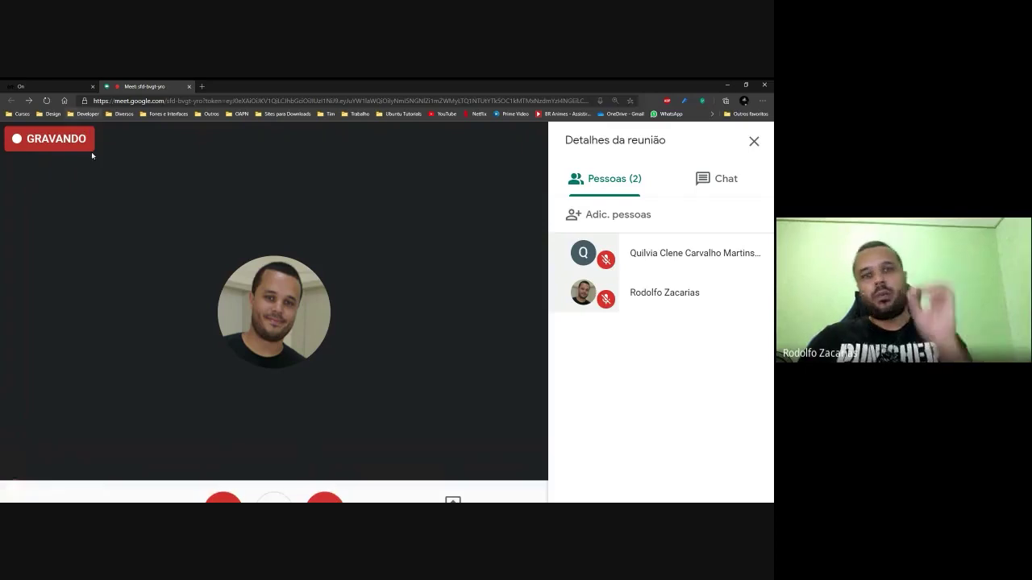
scroll(65, 183, "up", 8)
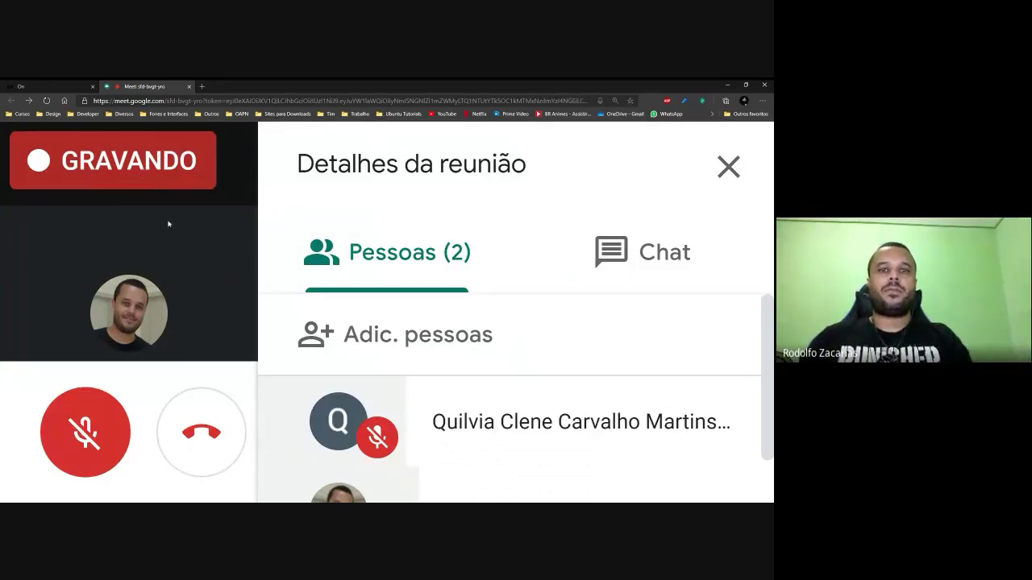
Check the Chat and Pessoas tabs, then close the Detalhes da reunião panel.
scroll(232, 282, "down", 8)
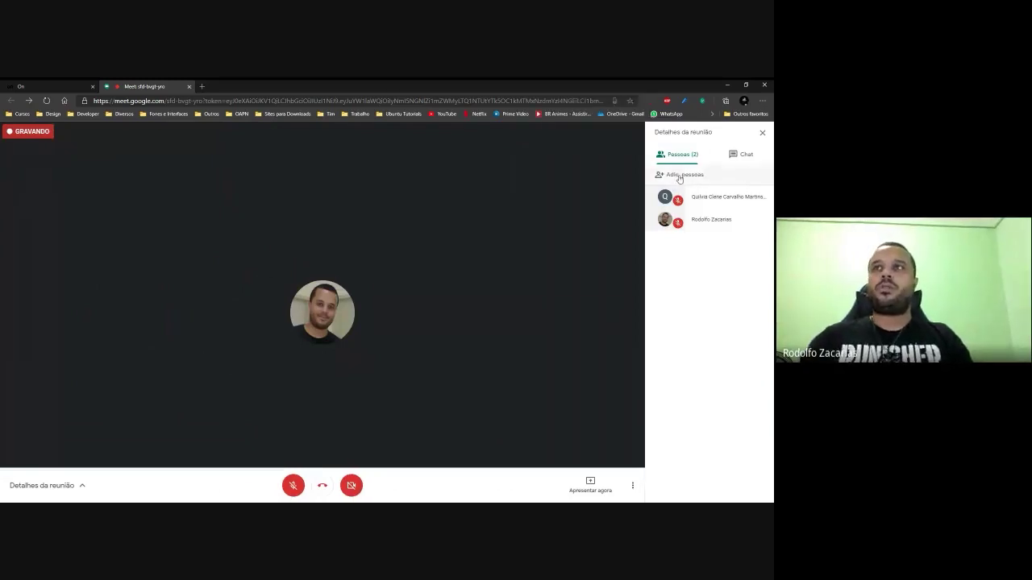
left_click(740, 155)
left_click(685, 160)
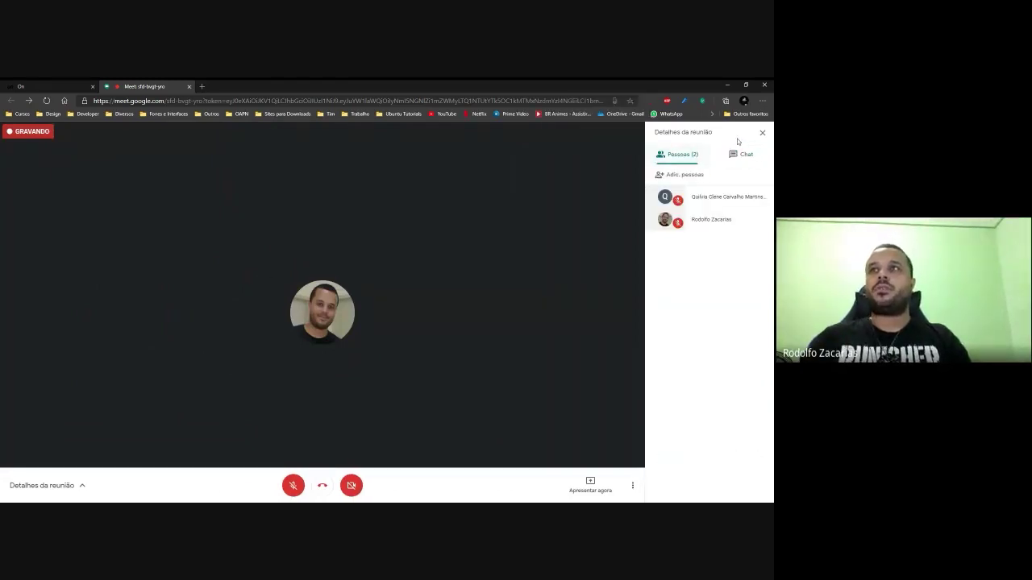
left_click(762, 132)
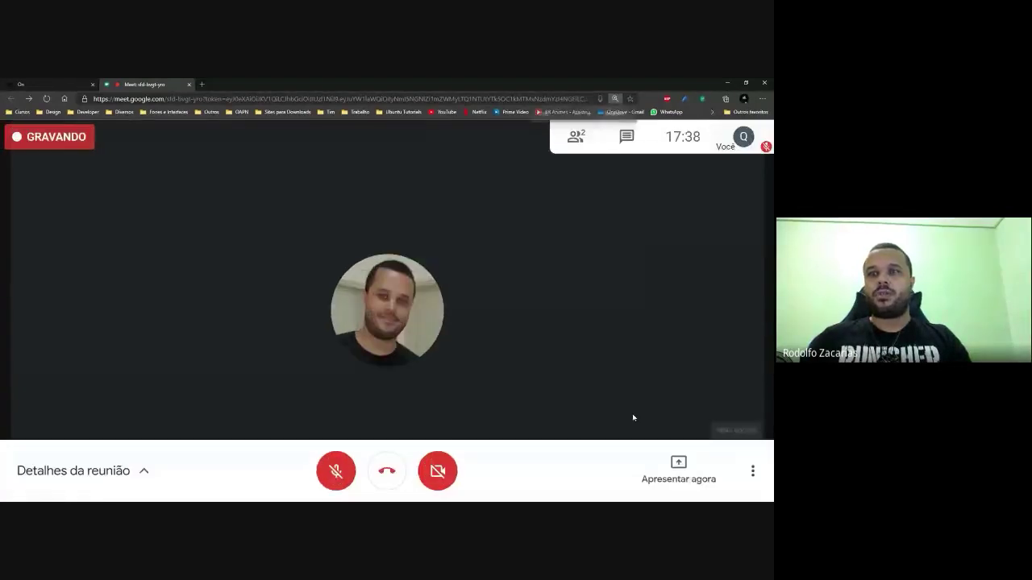
Open the Mais opções menu showing 'Interromper gravação' while recording continues.
scroll(739, 470, "up", 7)
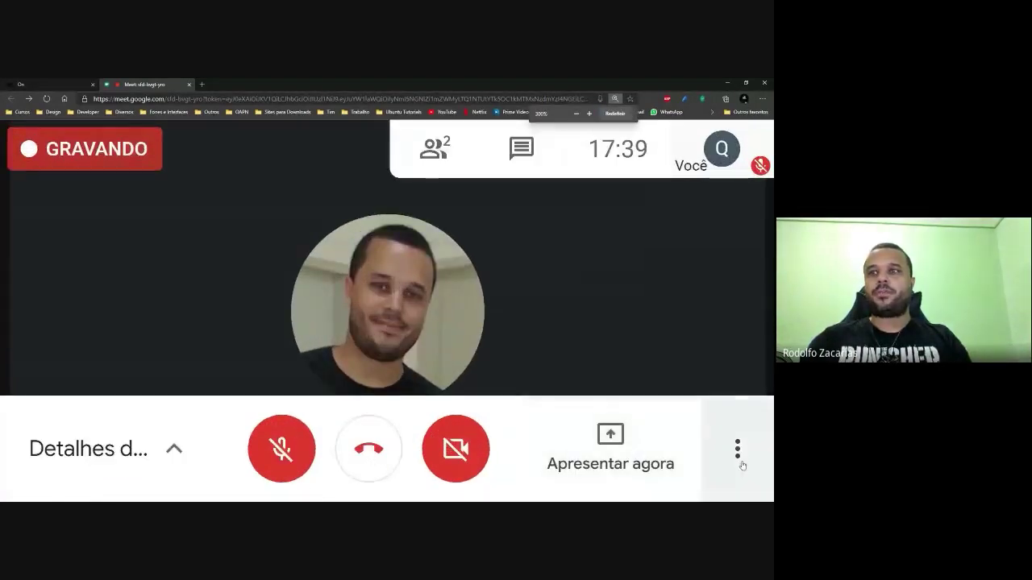
left_click(737, 452)
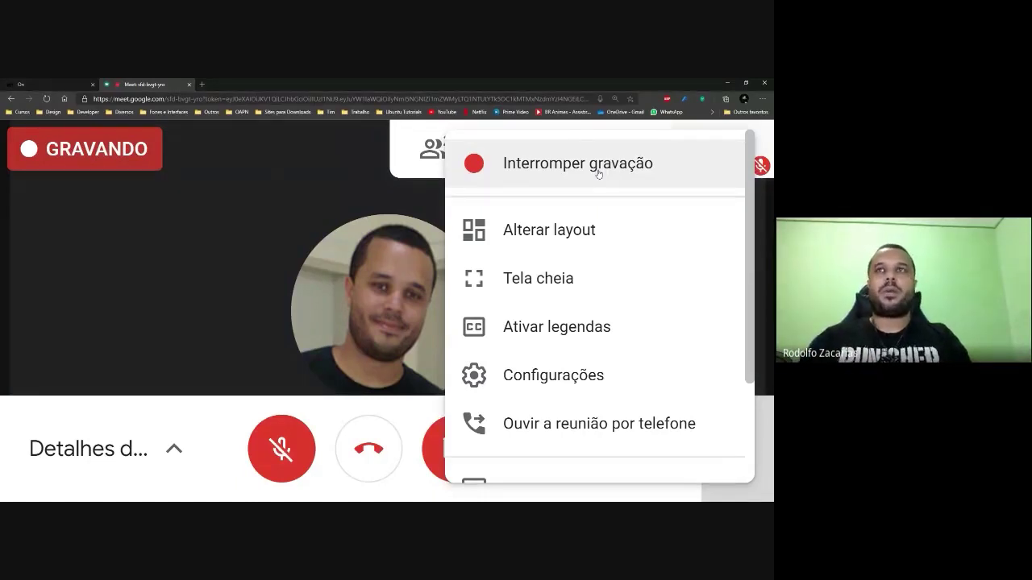
left_click(598, 169)
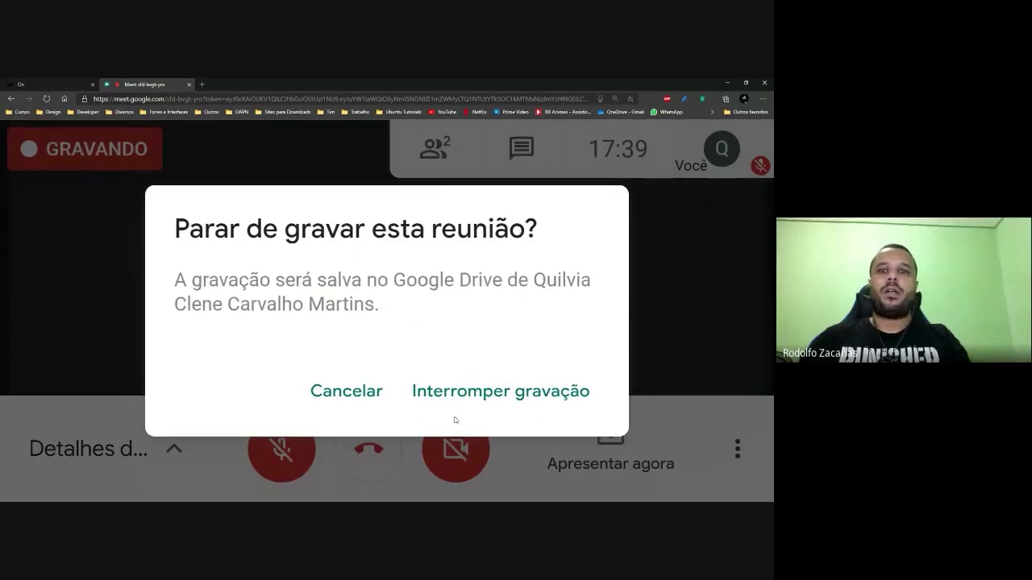
left_click(472, 398)
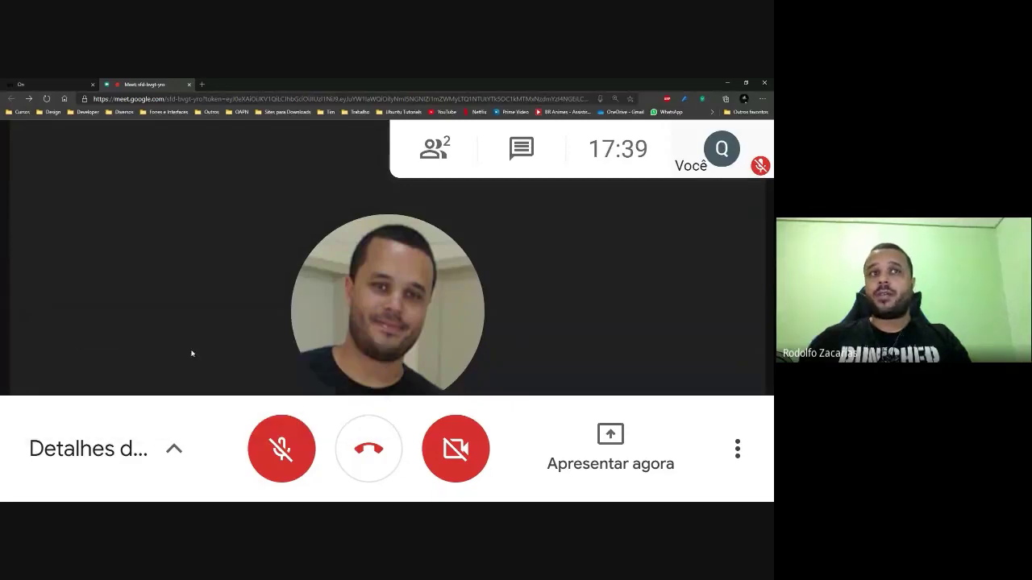
key("ctrl+minus")
key("ctrl+minus")
key("ctrl+minus")
key("ctrl+minus")
key("ctrl+minus")
key("ctrl+minus")
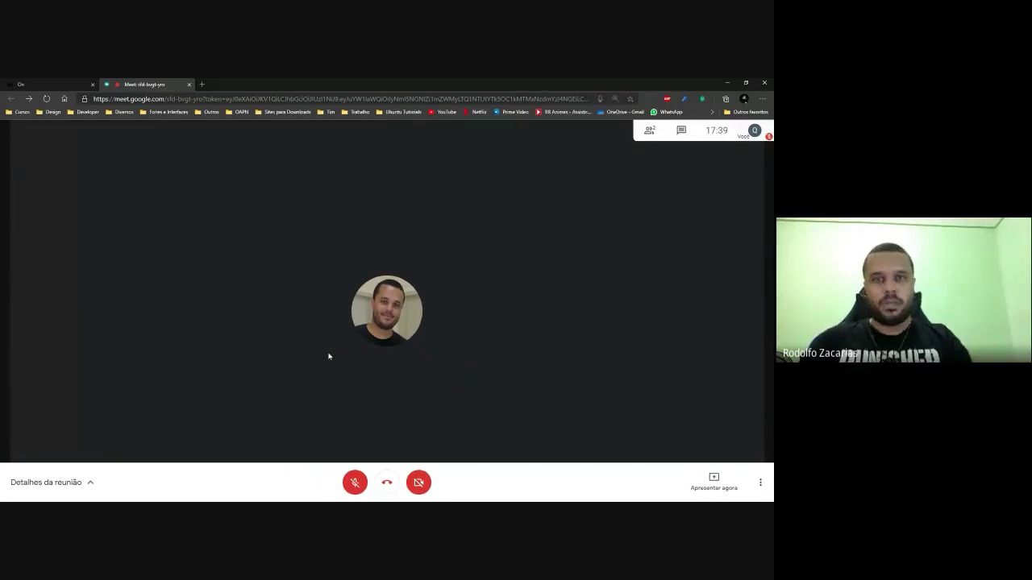
Zoom the Meet call page to about 250% so its controls stand out.
key("ctrl+plus")
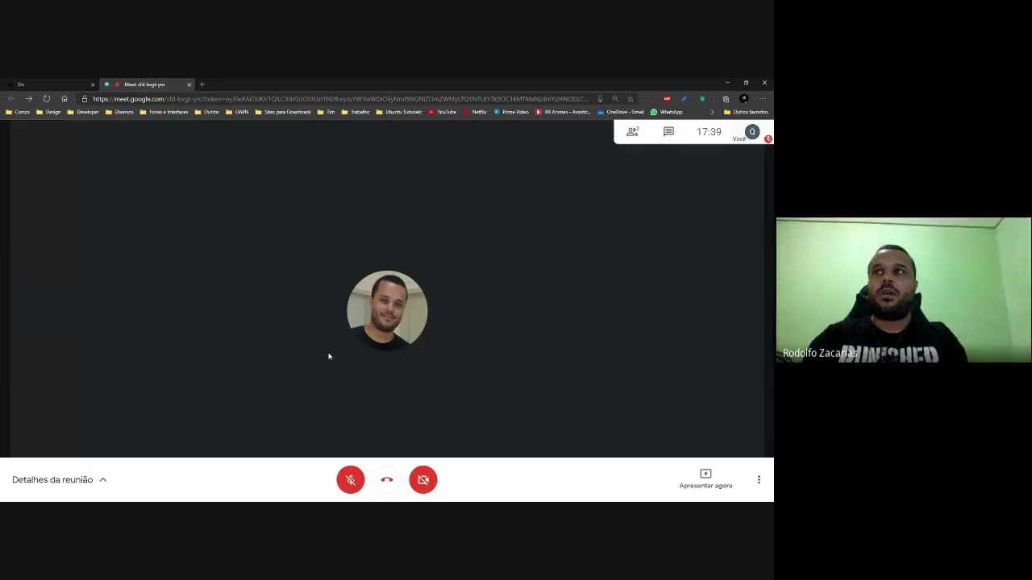
mouse_move(377, 497)
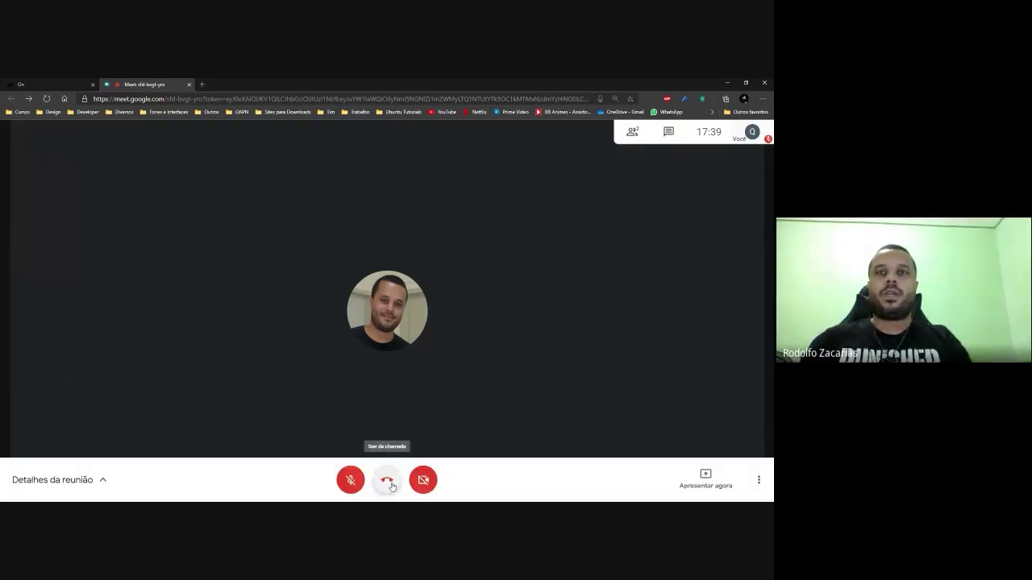
scroll(391, 486, "up", 7)
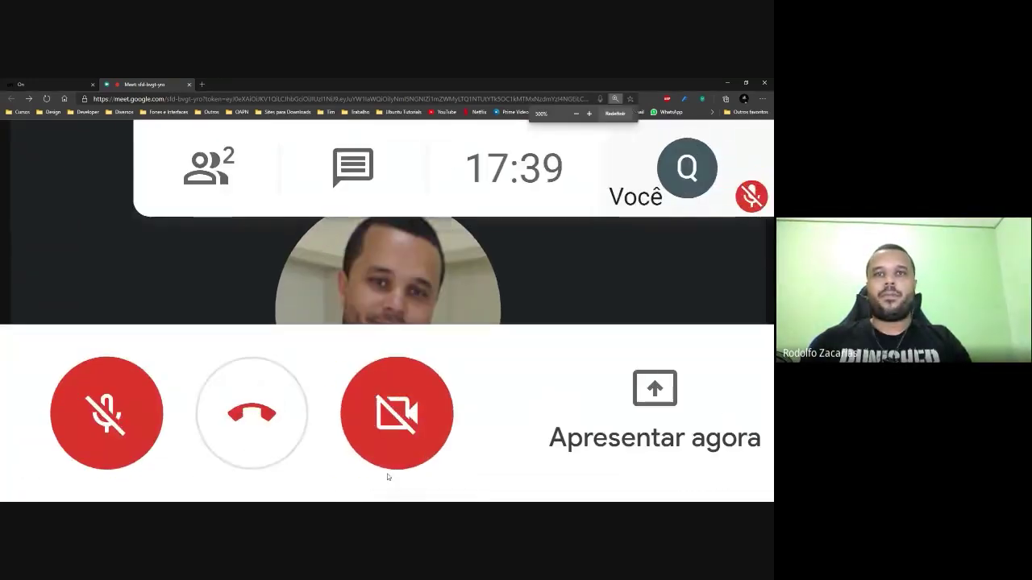
scroll(243, 416, "down", 1)
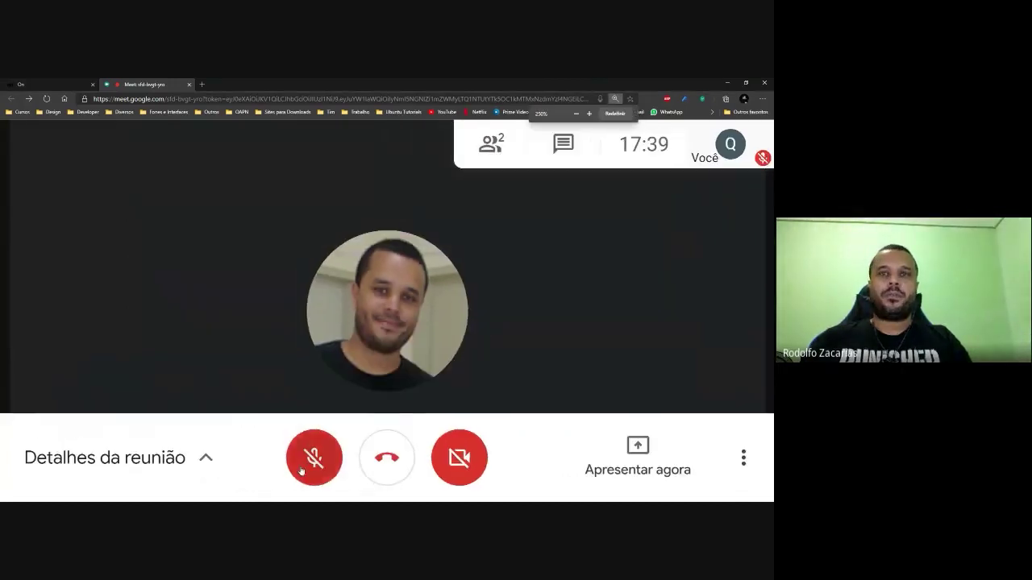
Hang up the call, rate its audio and video five stars, and zoom back out.
left_click(387, 458)
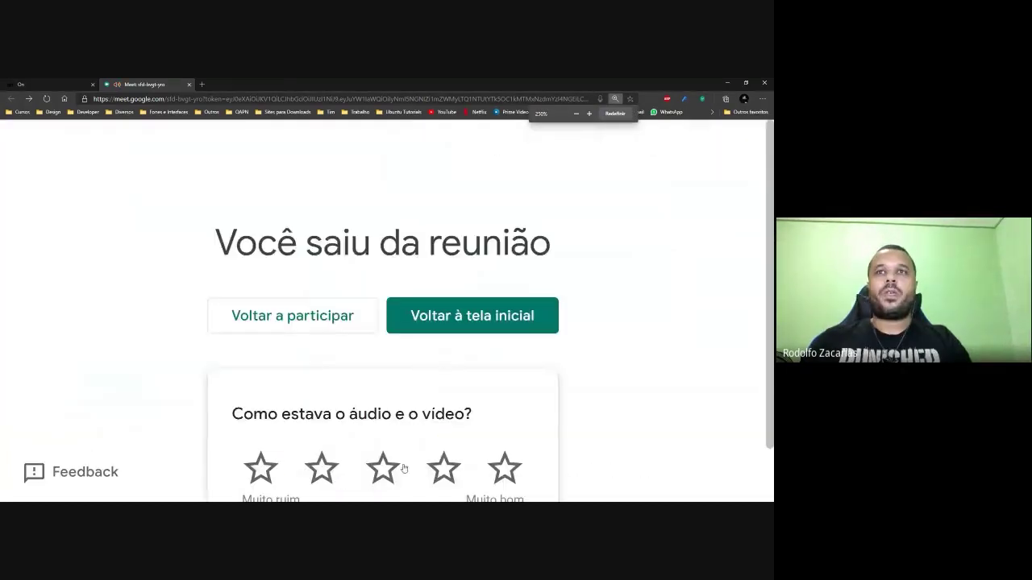
scroll(439, 374, "down", 2)
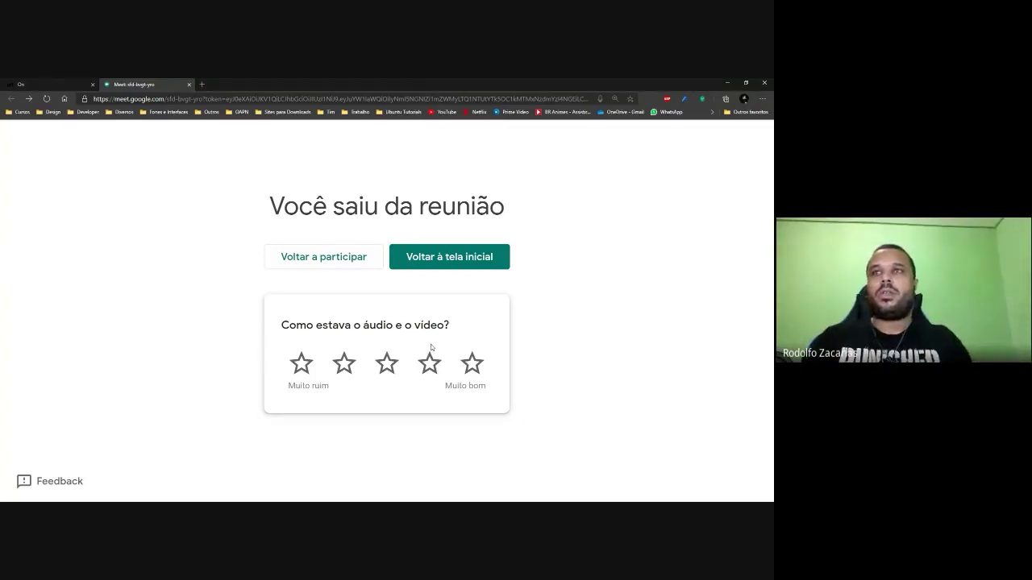
left_click(472, 364)
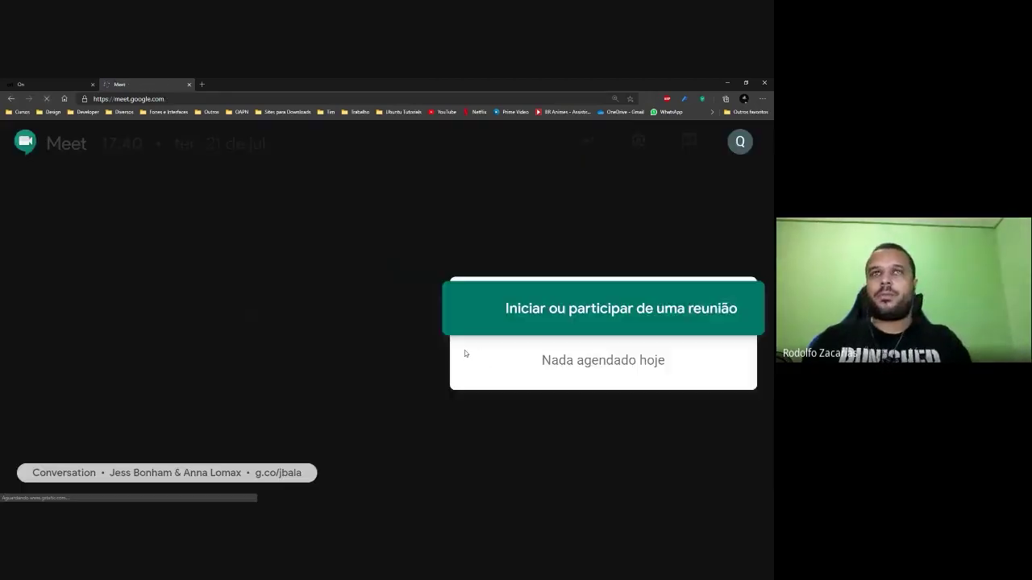
key("ctrl+minus")
key("ctrl+minus")
key("ctrl+minus")
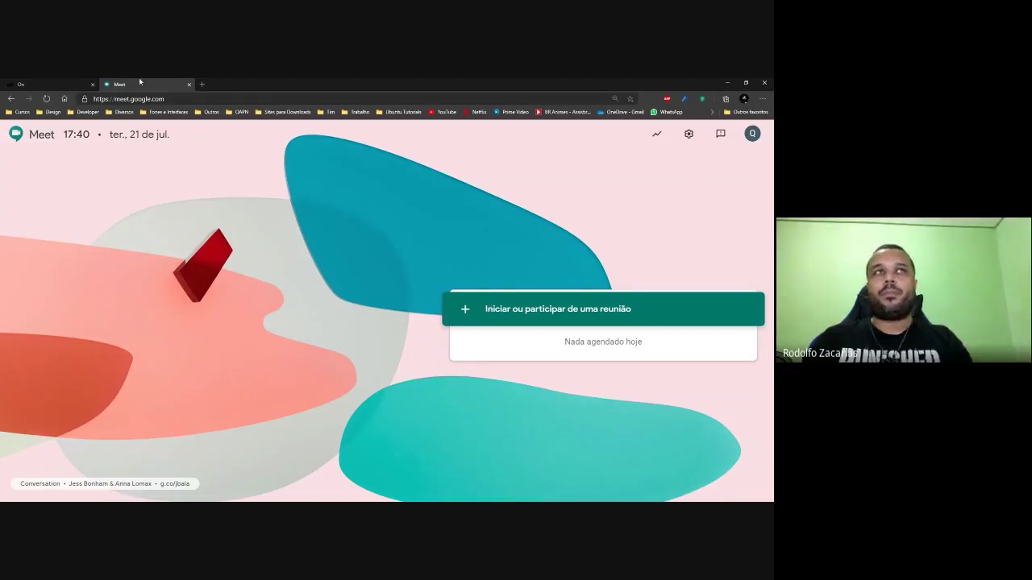
Switch back to the On tab listing the Teste room for 21 July, 16:43–17:43.
left_click(65, 81)
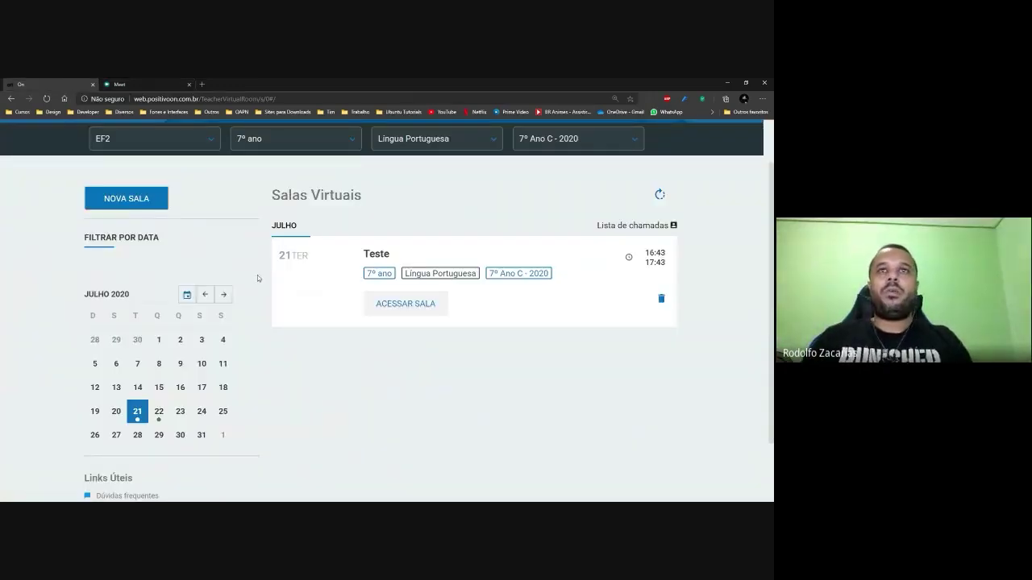
scroll(353, 315, "down", 3)
scroll(357, 305, "up", 2)
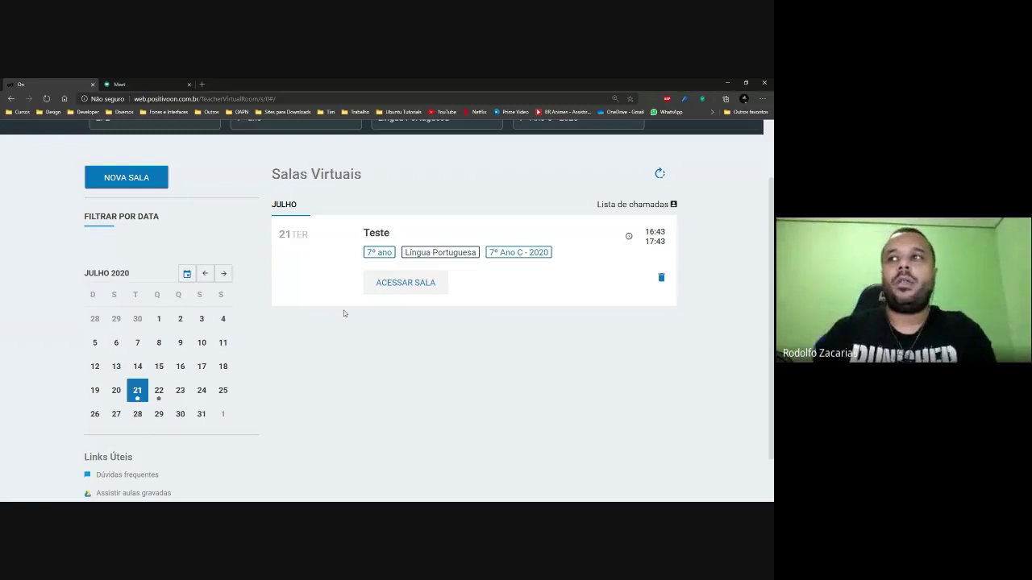
scroll(344, 310, "down", 1)
scroll(246, 277, "up", 2)
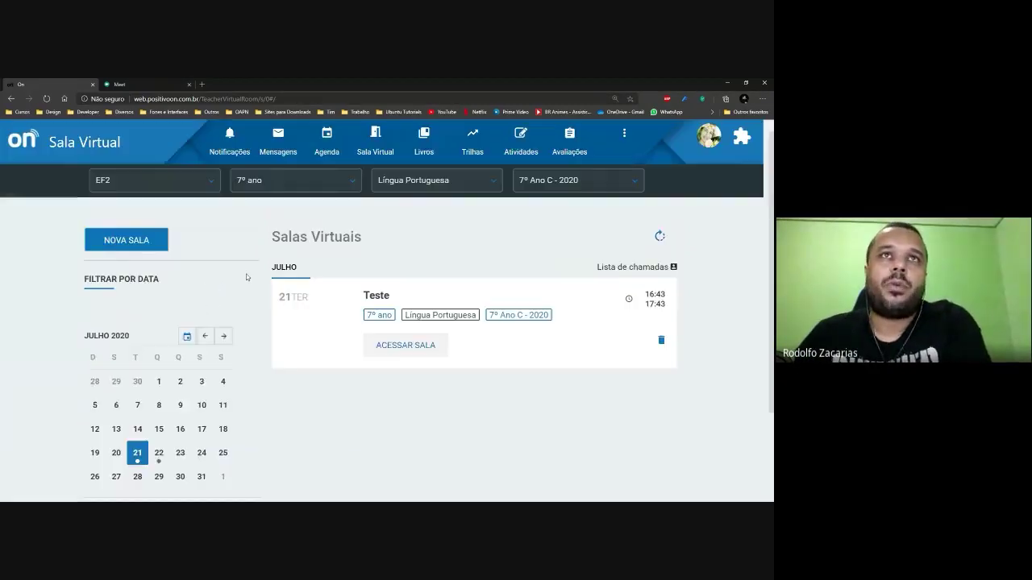
scroll(247, 278, "up", 1)
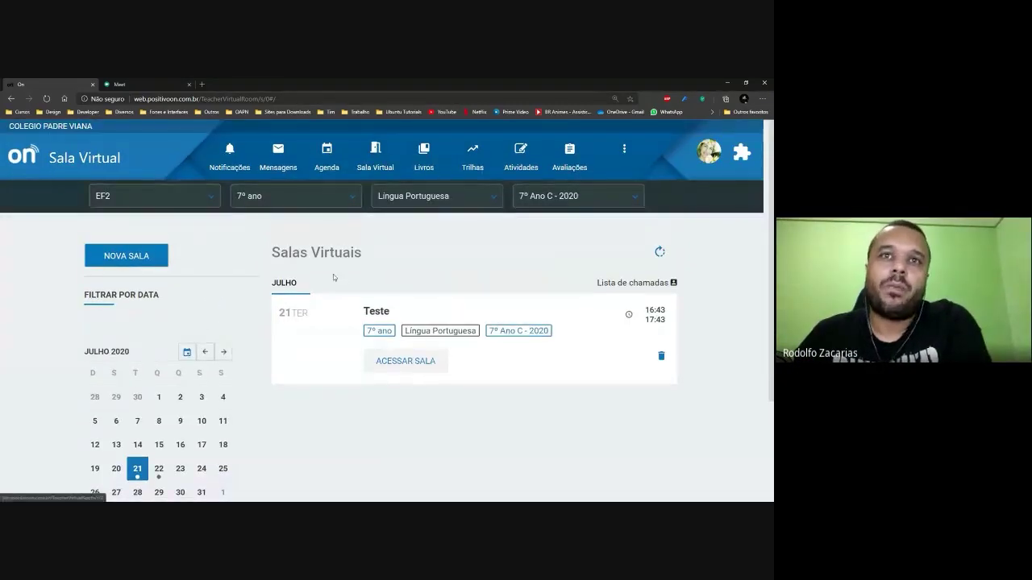
Zoom the Salas Virtuais page in twice and scroll down to the Links Úteis list.
scroll(333, 275, "down", 2)
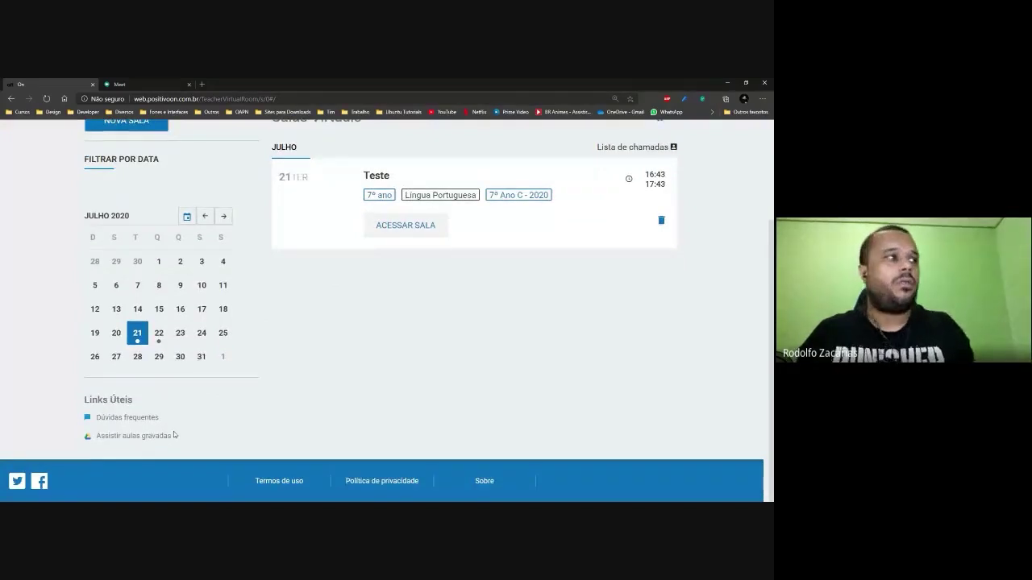
key("ctrl+plus")
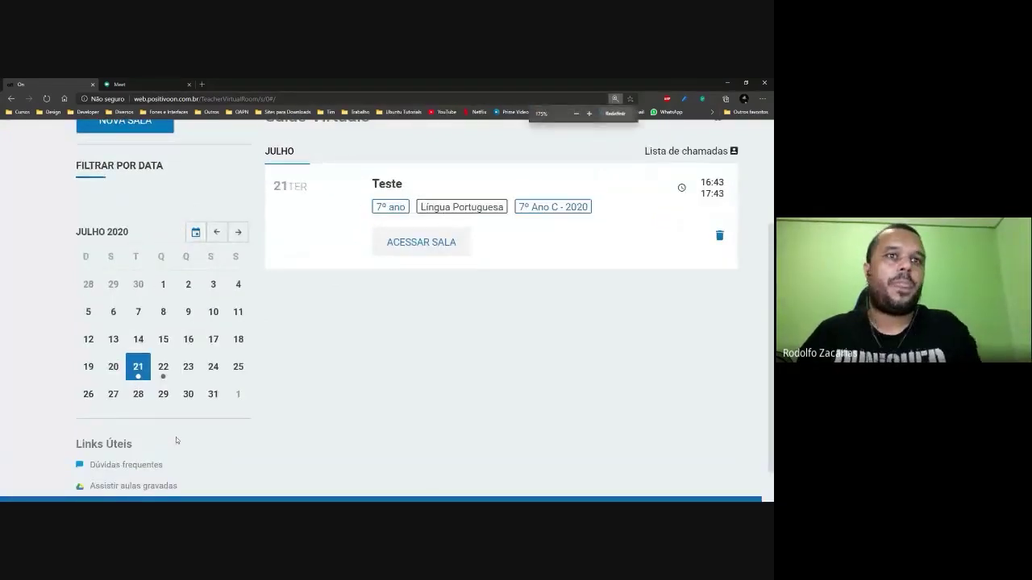
scroll(176, 437, "down", 1)
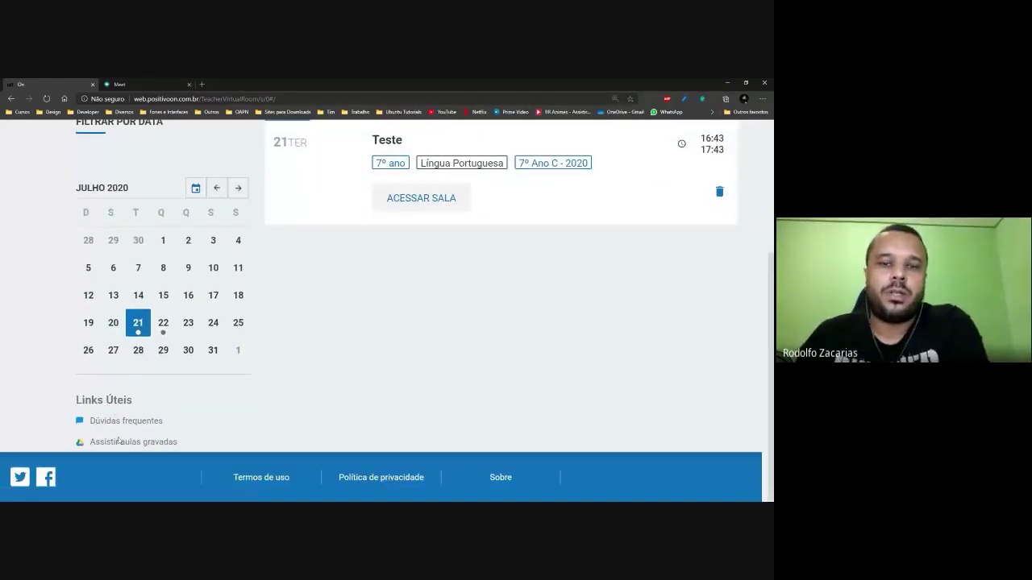
key("ctrl+plus")
key("ctrl+plus")
key("ctrl+plus")
scroll(140, 436, "down", 4)
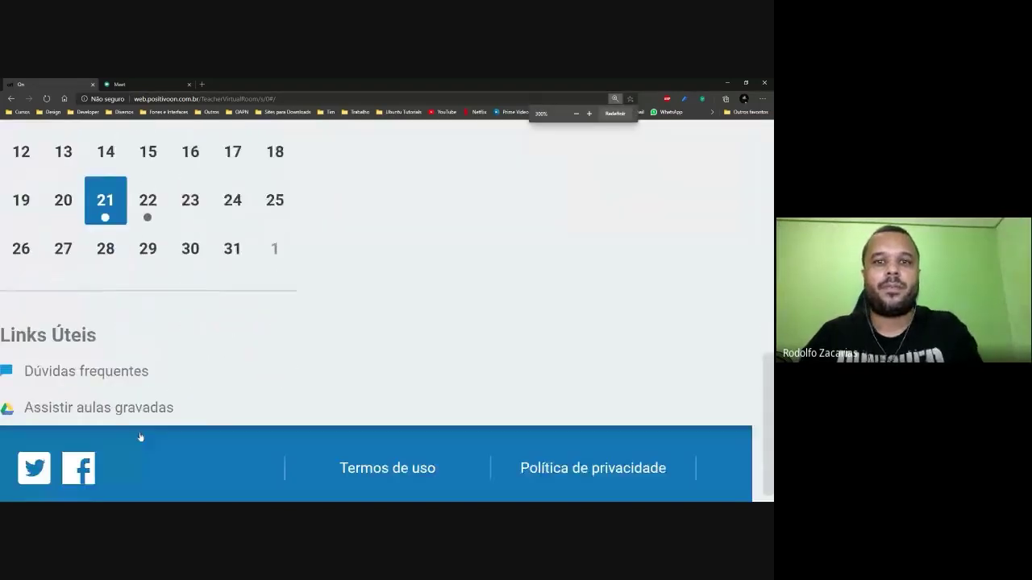
Open the 'Dúvidas frequentes' link in a new browser tab.
middle_click(291, 353)
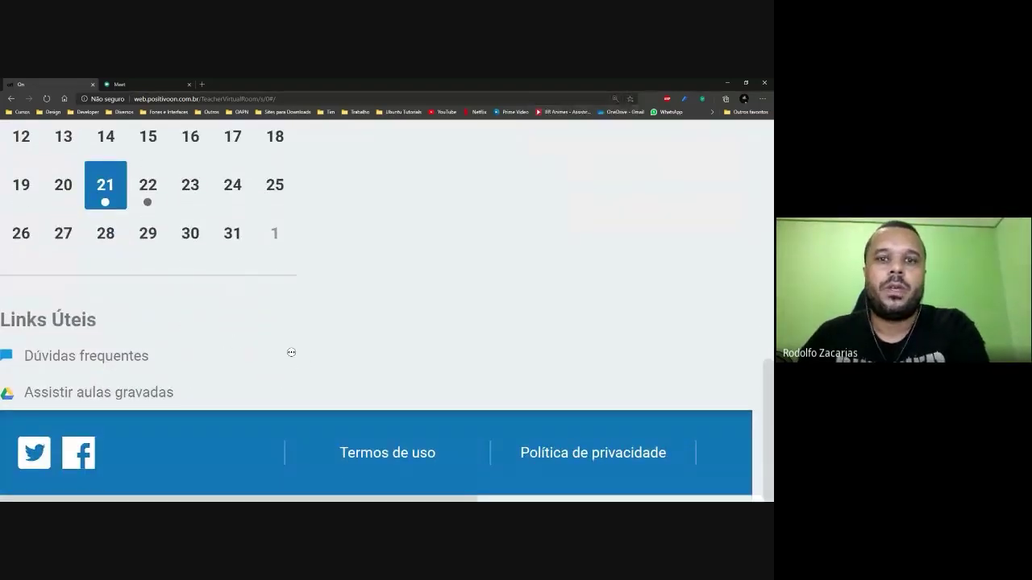
left_click(89, 365)
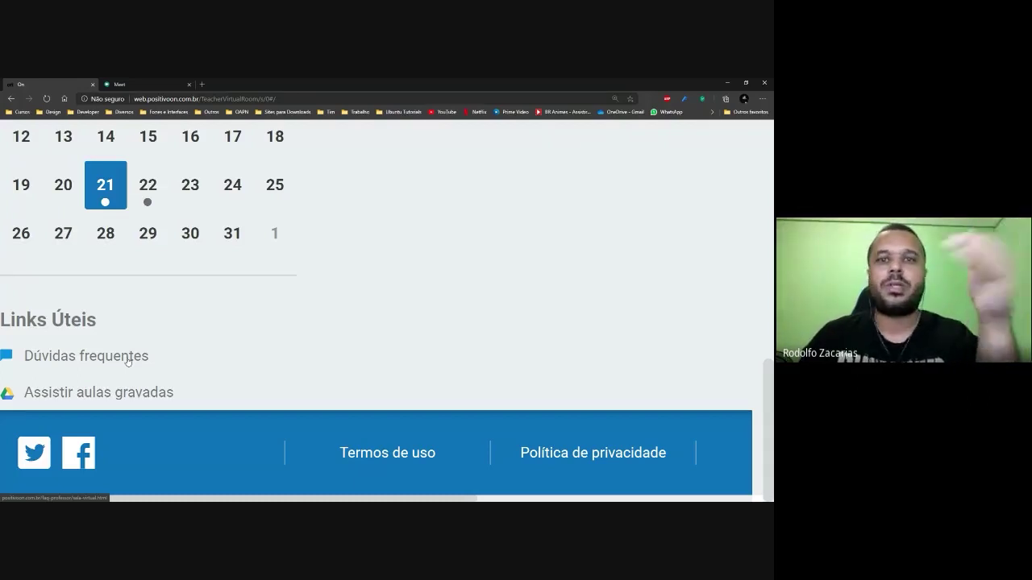
scroll(127, 361, "right", 3)
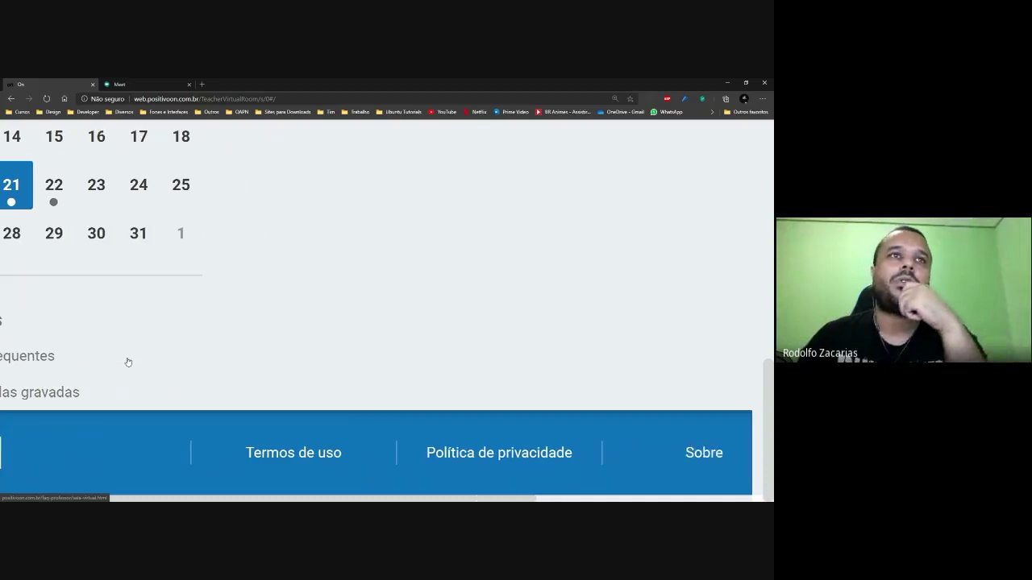
scroll(101, 364, "left", 3)
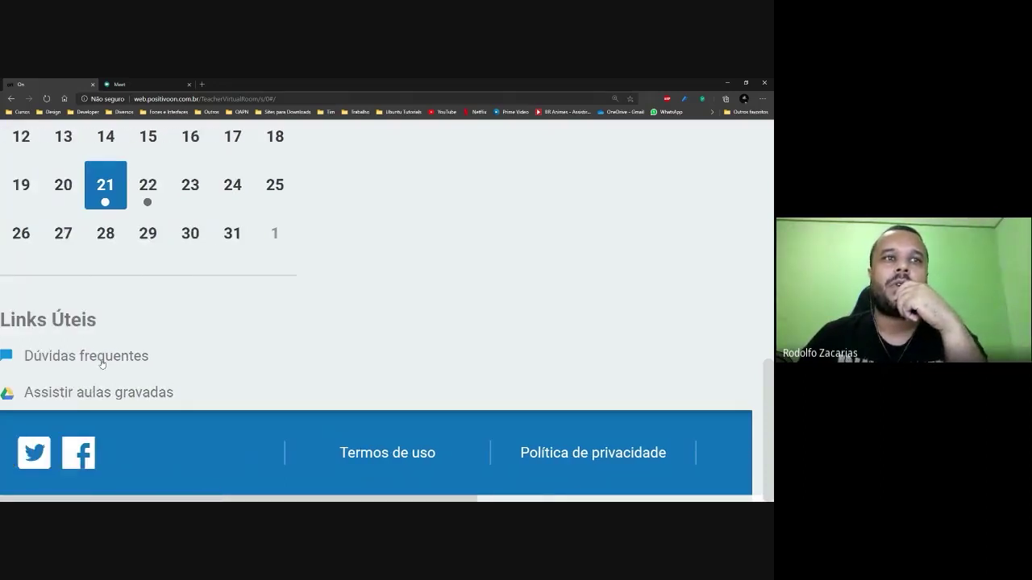
right_click(102, 363)
left_click(129, 367)
In the new help tab, enlarge the text and open the answer about needing a Gmail account.
left_click(164, 81)
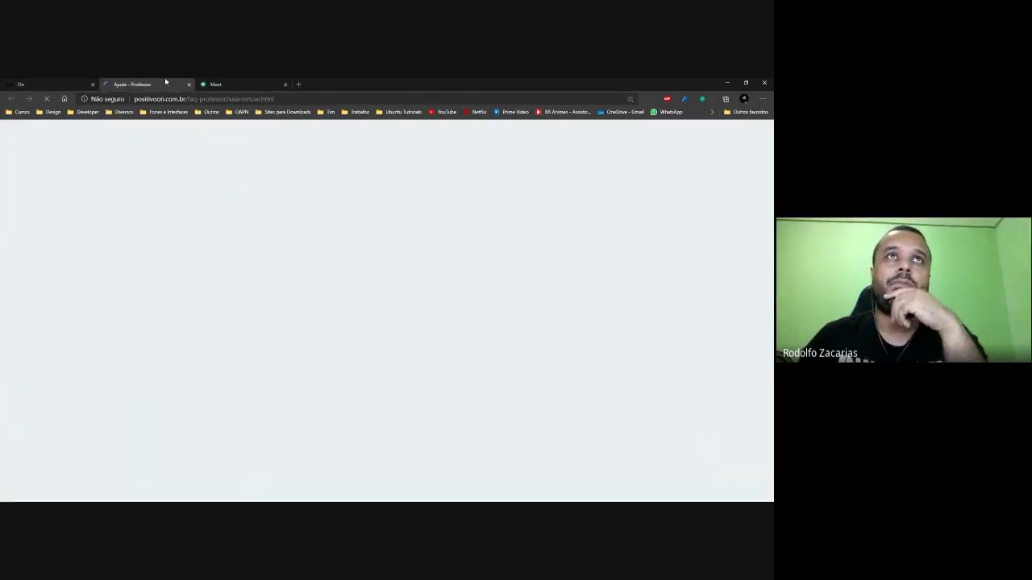
scroll(364, 355, "down", 1)
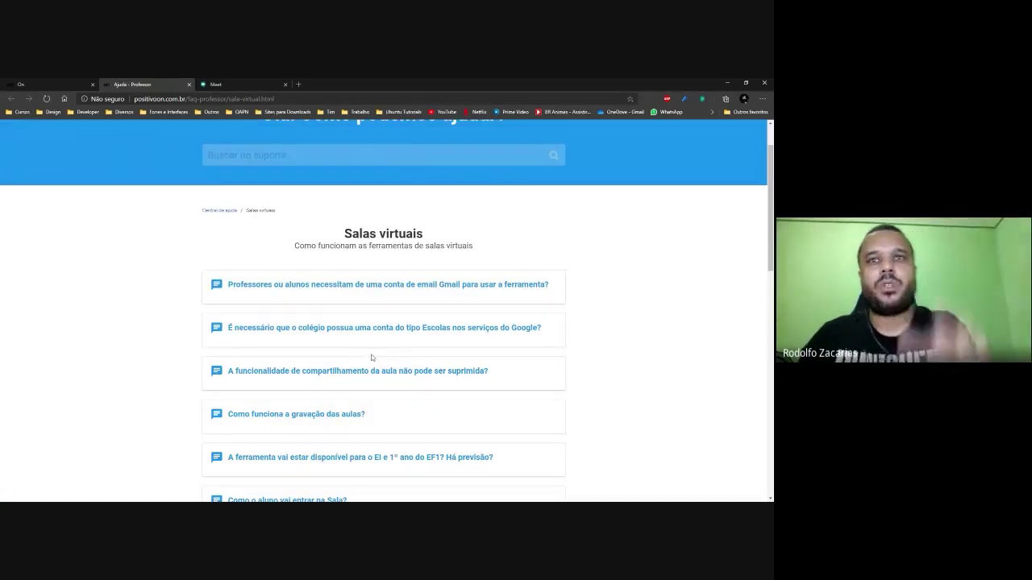
key("ctrl+plus")
key("ctrl+plus")
key("ctrl+plus")
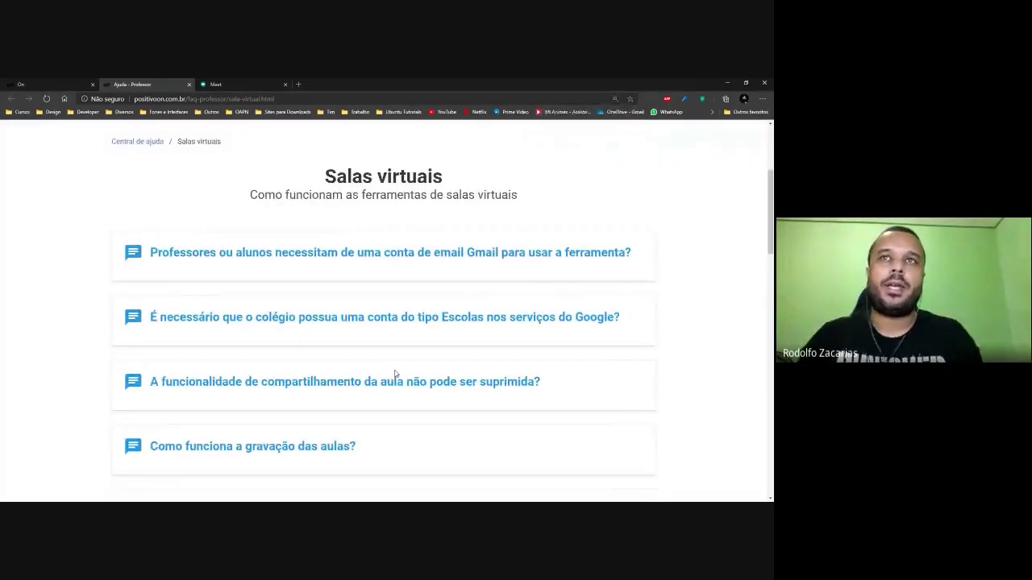
left_click(400, 256)
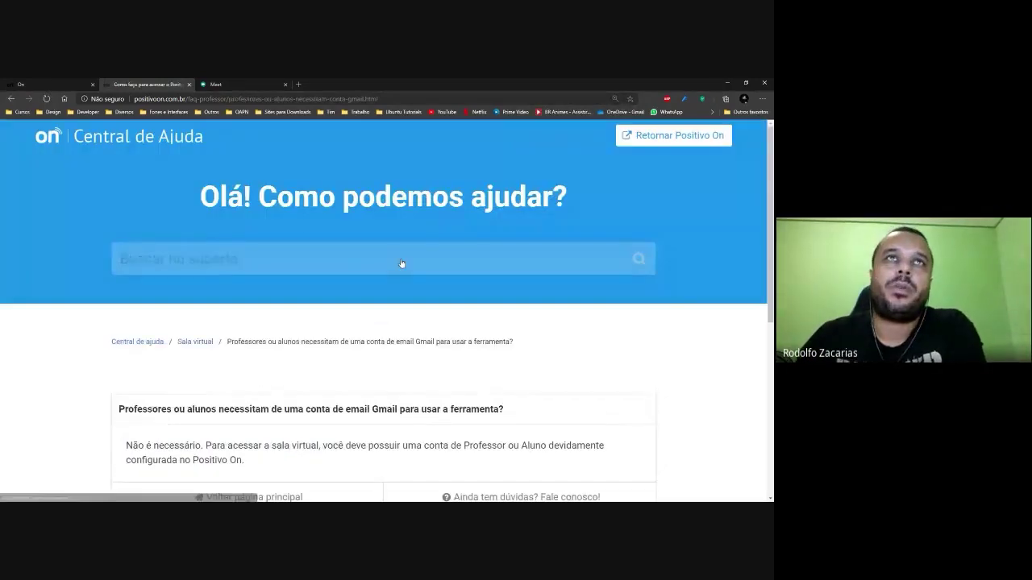
scroll(312, 380, "down", 2)
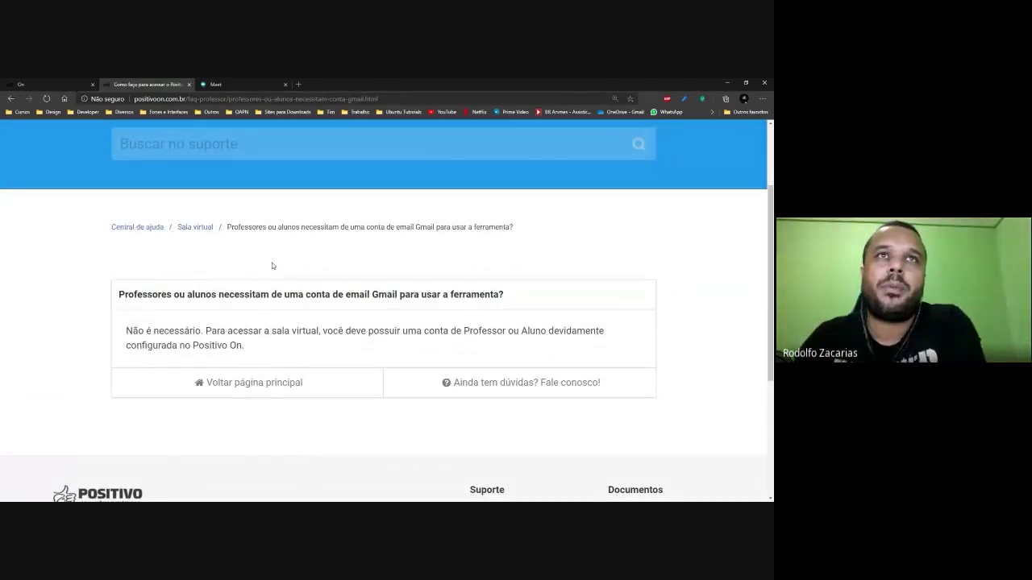
Go back to the Sala Virtual question list and scroll down to 'Como o aluno vai entrar na Sala?'.
left_click(276, 386)
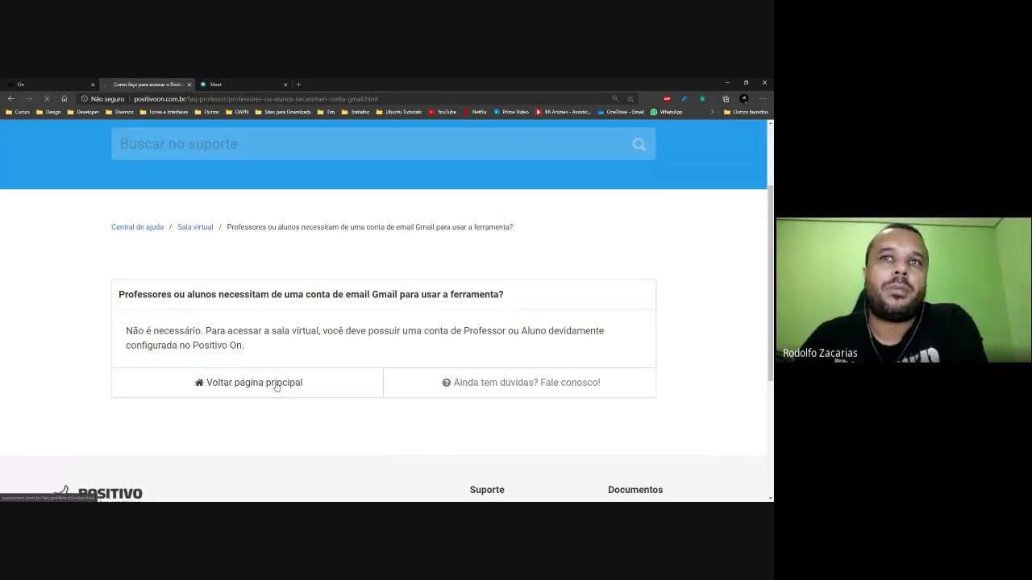
scroll(303, 389, "down", 3)
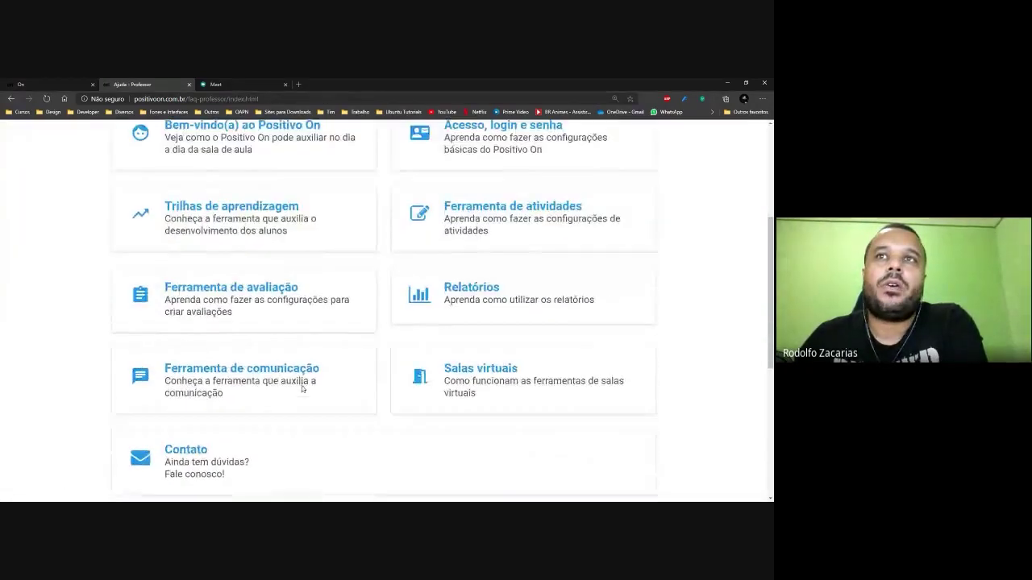
scroll(302, 390, "up", 3)
left_click(11, 98)
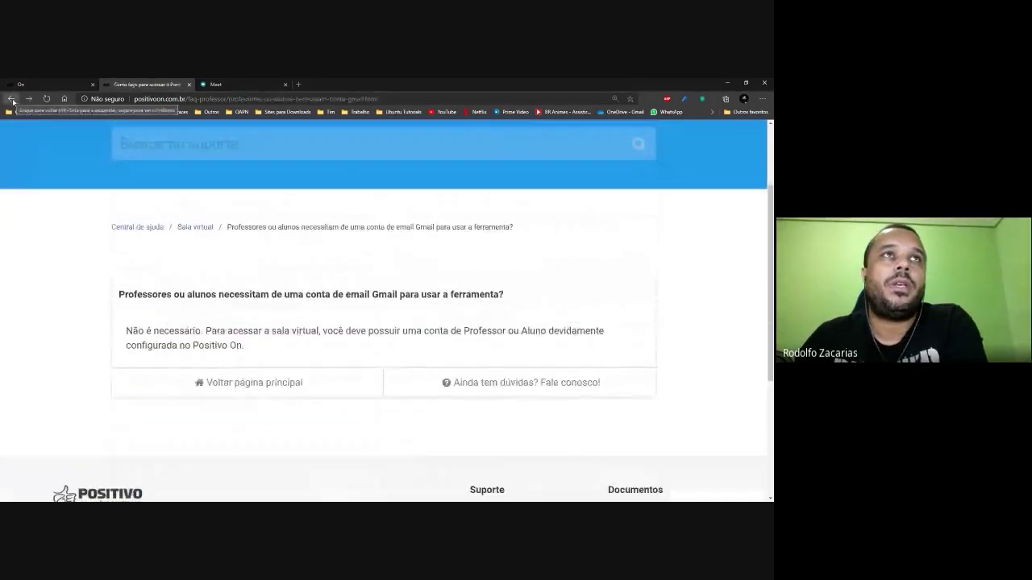
left_click(11, 98)
scroll(342, 304, "down", 2)
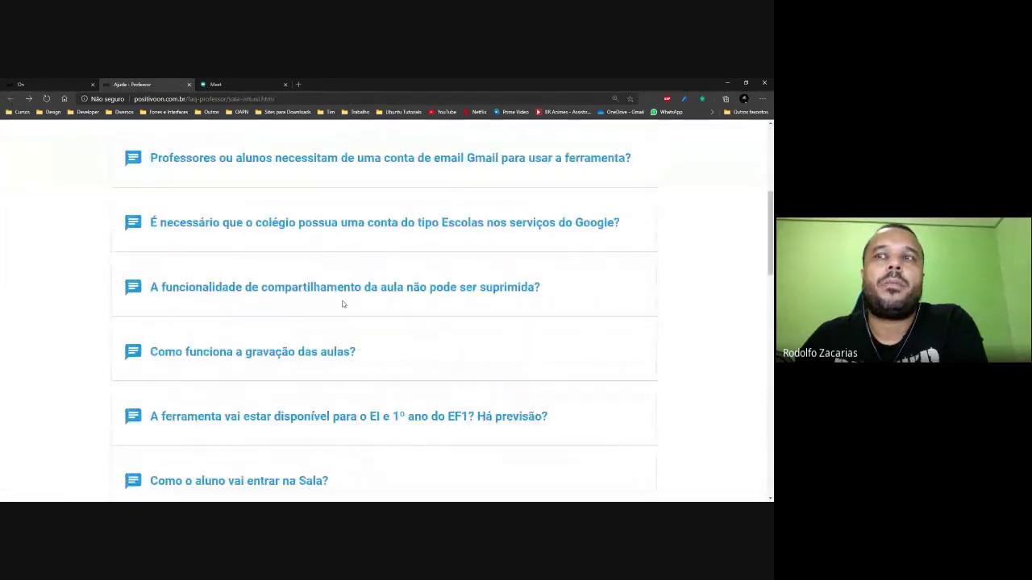
scroll(342, 304, "down", 1)
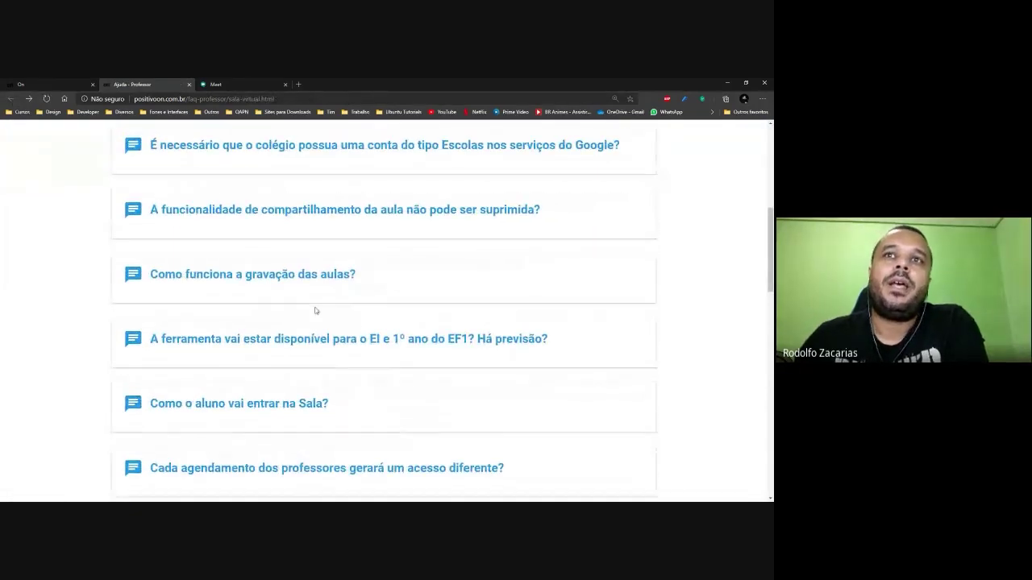
scroll(315, 311, "down", 1)
Open and read 'Como o aluno vai entrar na Sala?', then close the help tab.
left_click(316, 352)
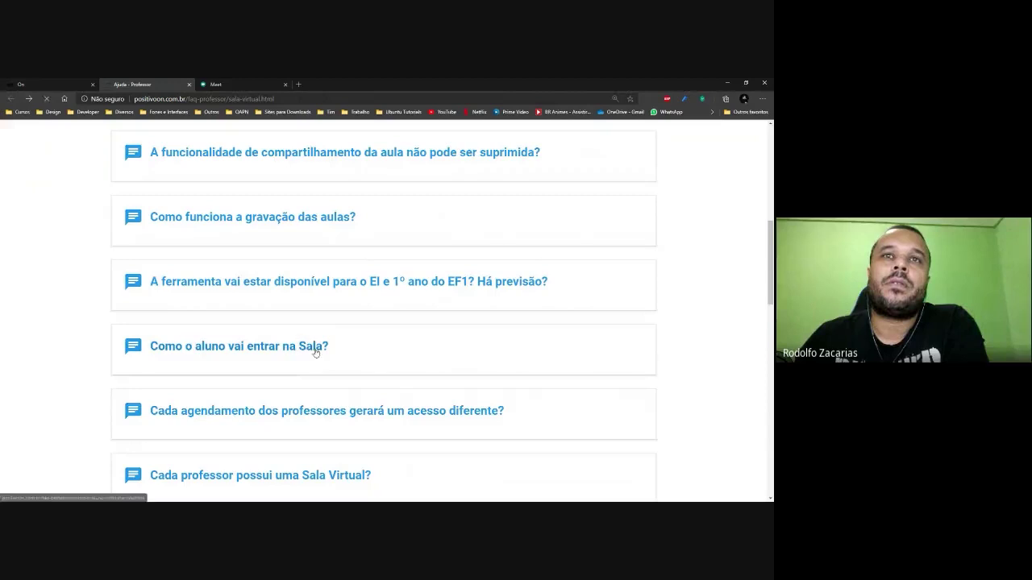
scroll(378, 319, "down", 1)
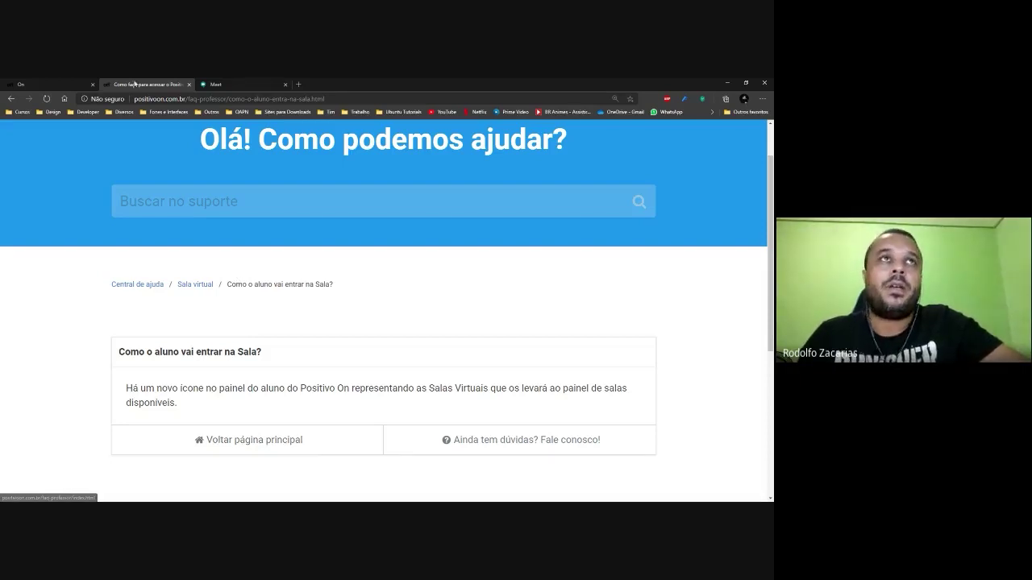
scroll(252, 377, "down", 2)
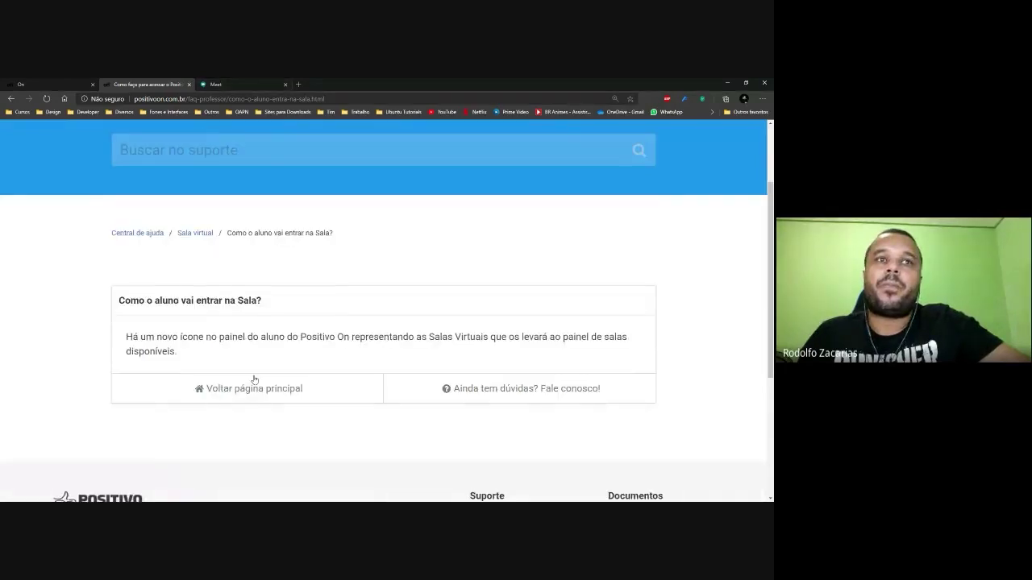
scroll(209, 395, "up", 3)
left_click(41, 84)
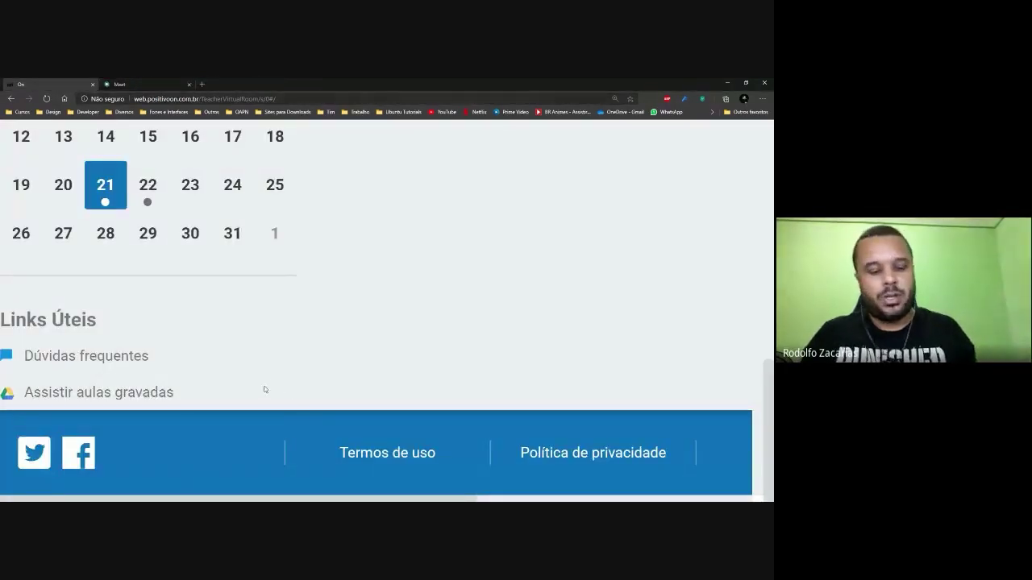
Zoom the Sala Virtual page out two levels and open the profile avatar's account menu.
key("ctrl+minus")
key("ctrl+minus")
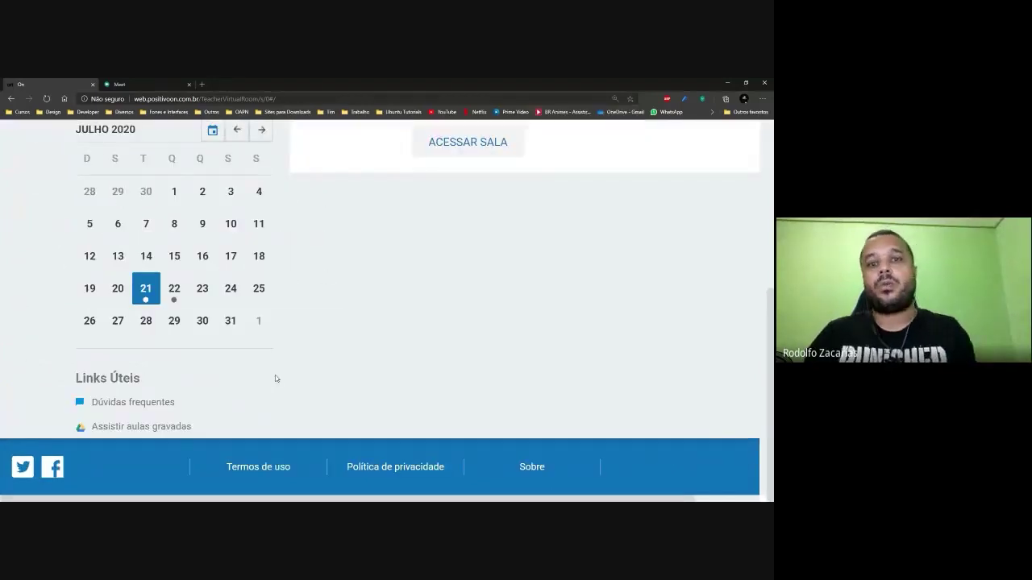
scroll(276, 378, "up", 3)
scroll(276, 378, "up", 2)
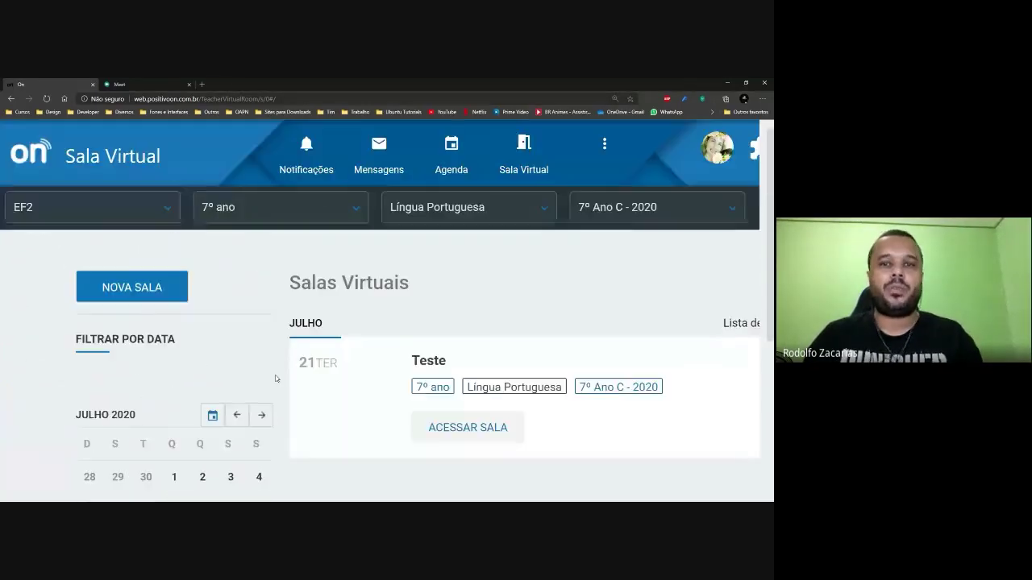
key("ctrl+minus")
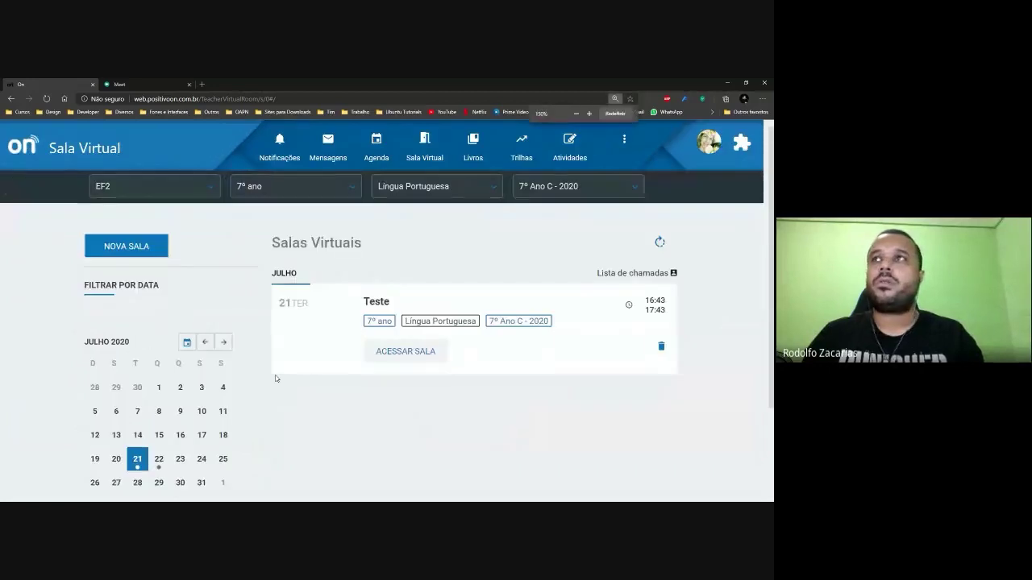
scroll(291, 438, "down", 2)
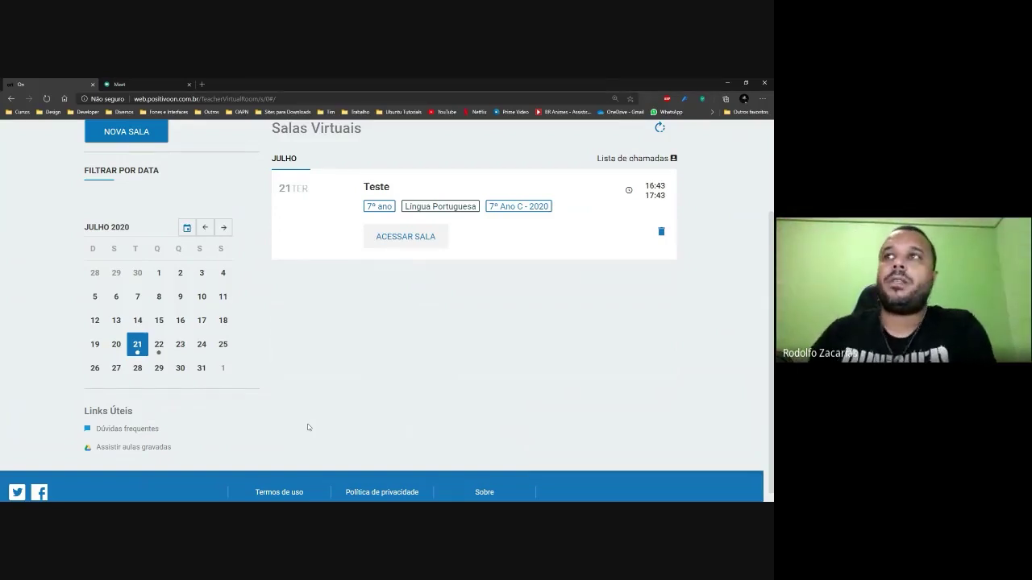
scroll(392, 455, "up", 2)
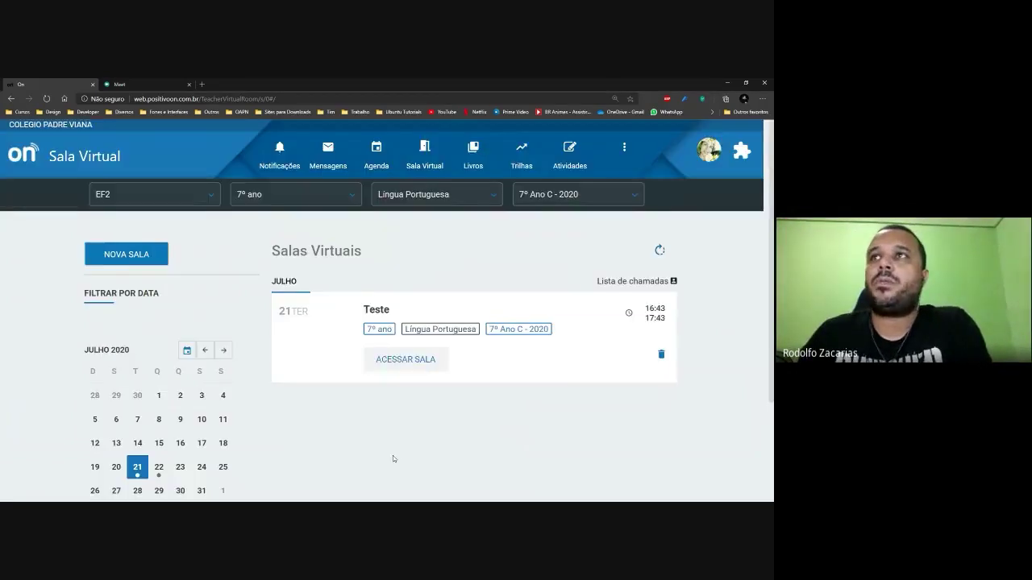
left_click(702, 160)
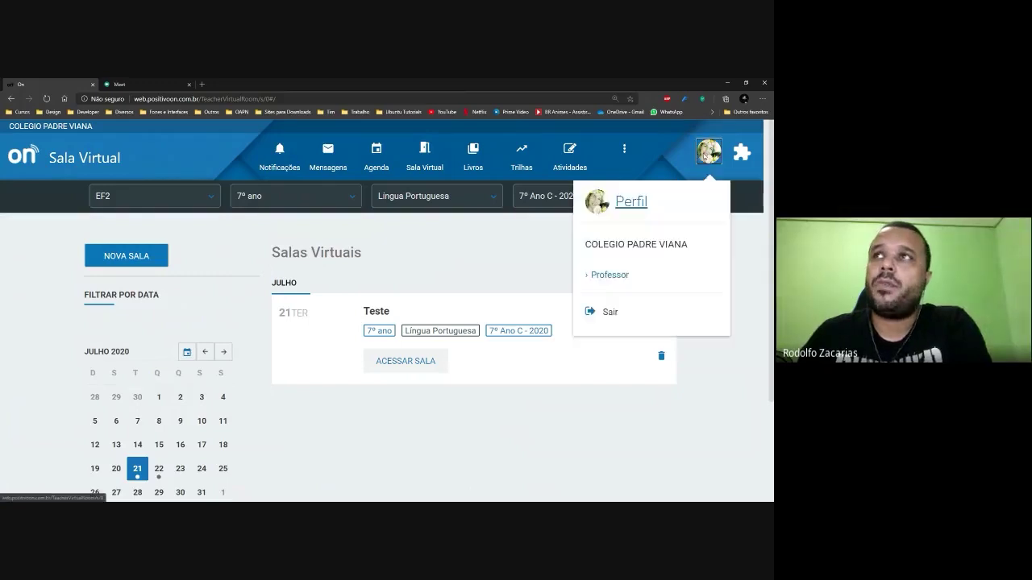
Log out with Sair and sign back in using the saved teacher login suggestion.
left_click(610, 312)
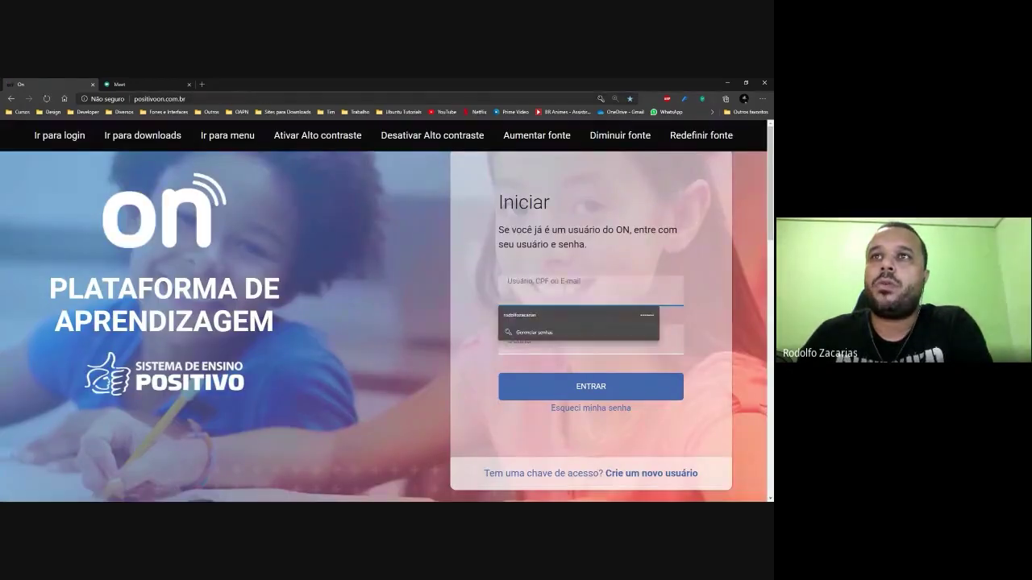
left_click(566, 314)
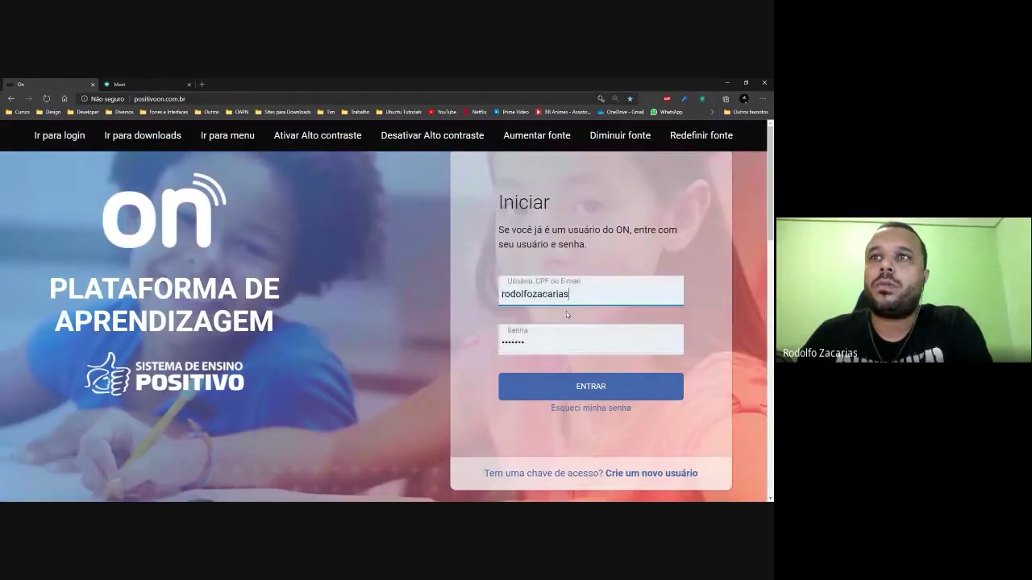
left_click(596, 391)
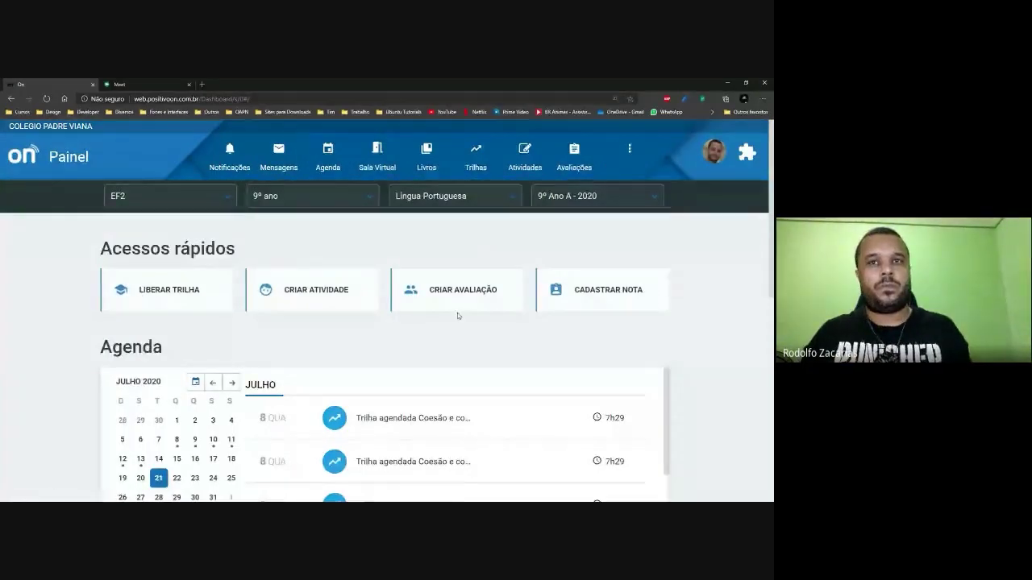
key("ctrl+minus")
key("ctrl+minus")
key("ctrl+minus")
key("ctrl+minus")
scroll(616, 312, "down", 2)
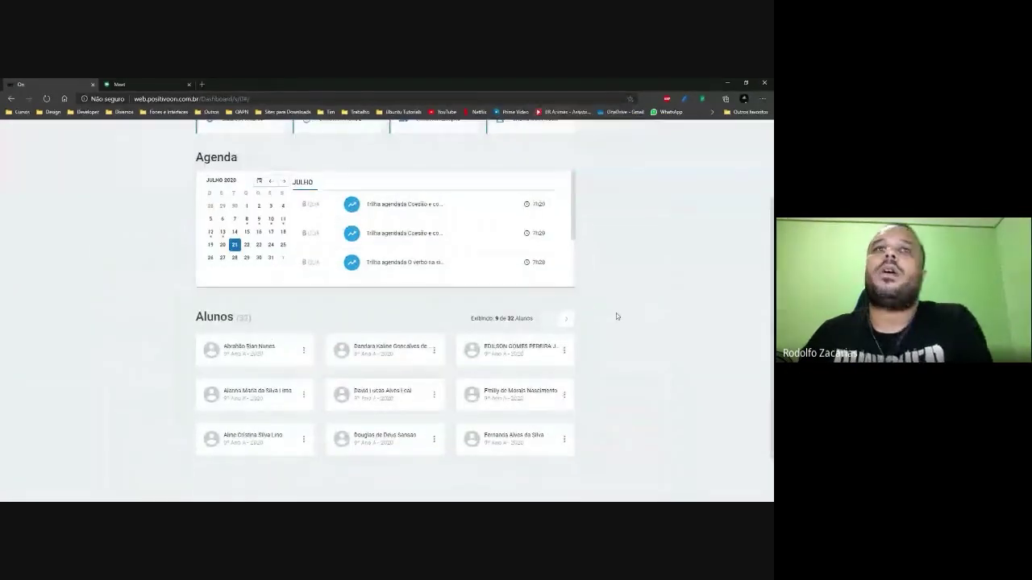
scroll(616, 316, "up", 2)
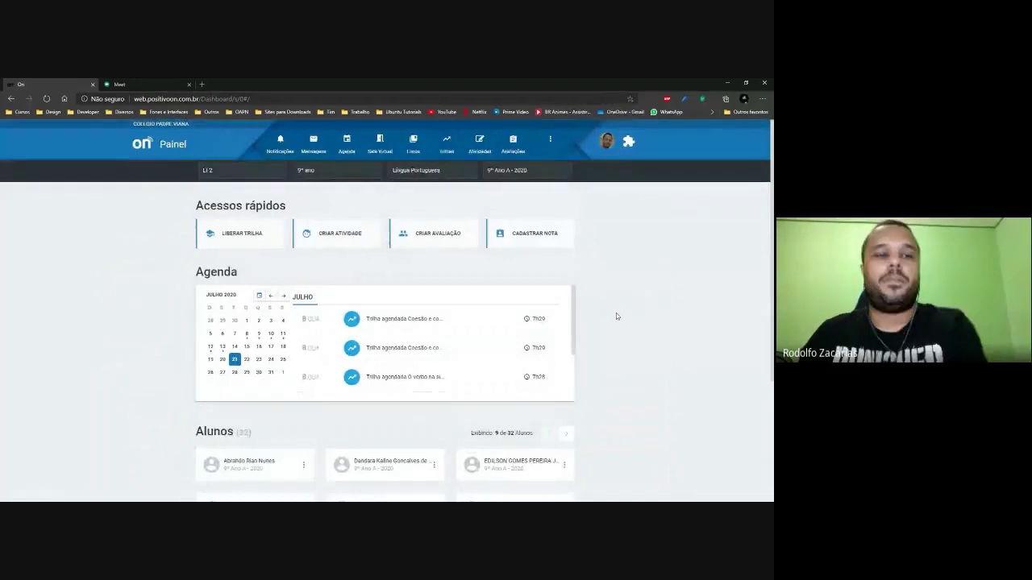
key("ctrl+plus")
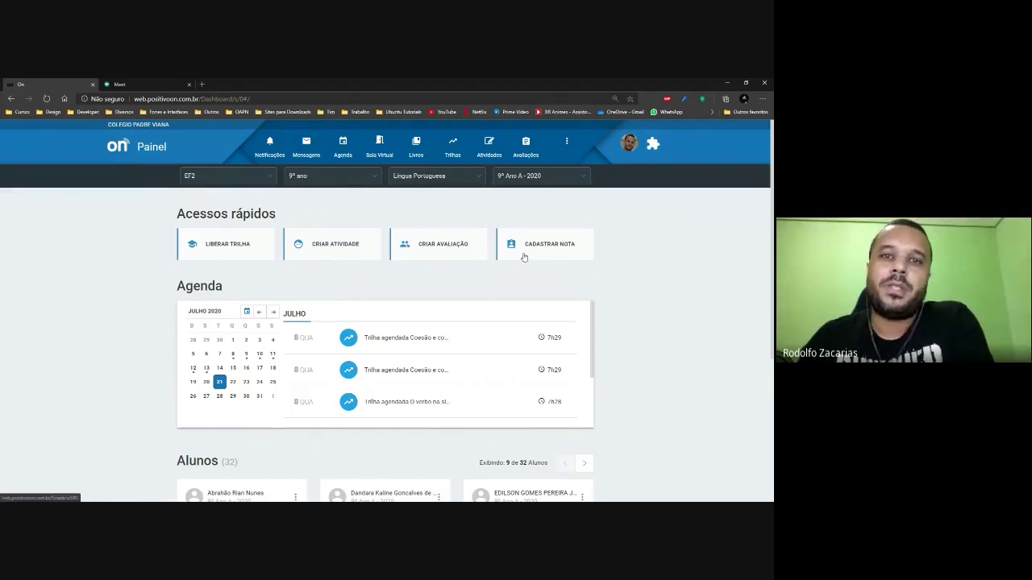
scroll(667, 331, "down", 1)
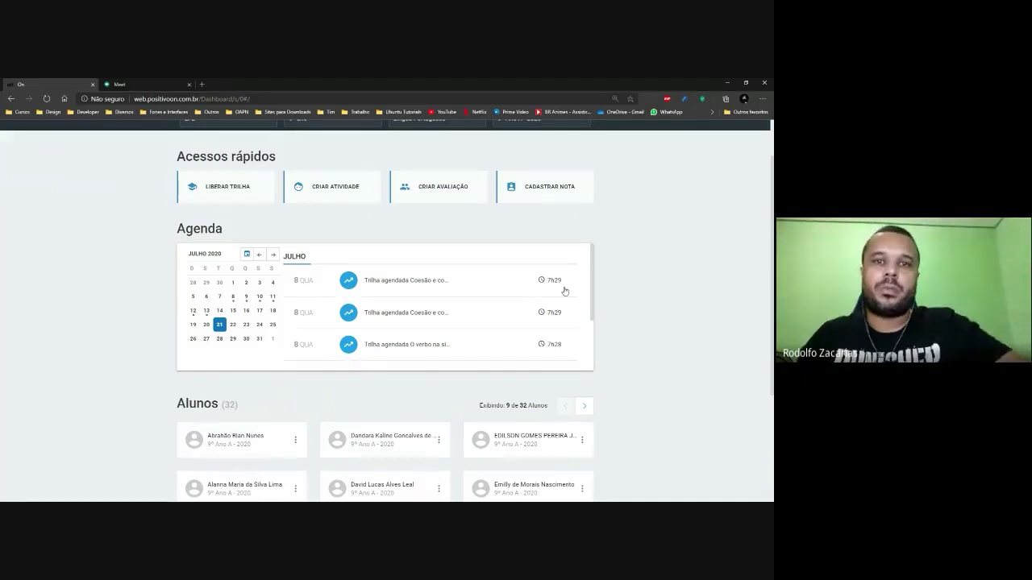
scroll(645, 293, "down", 3)
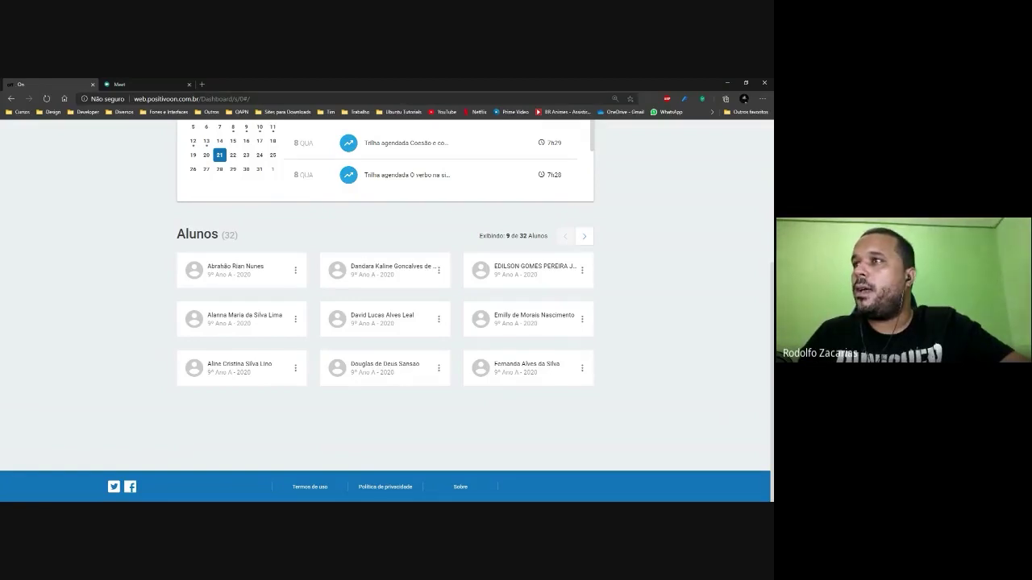
scroll(645, 330, "up", 3)
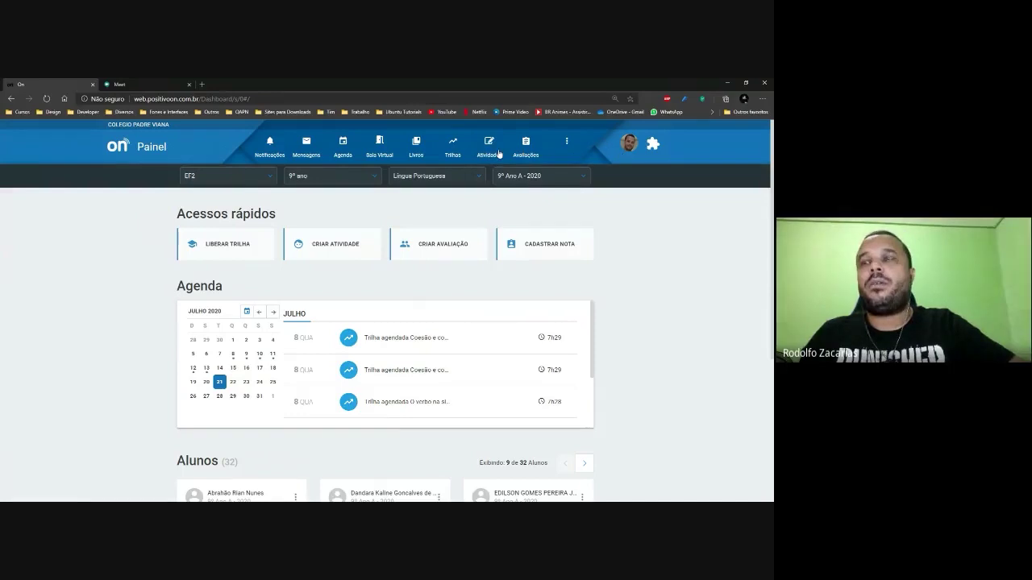
Go to Sala Virtual, zoom to 200%, and open 'Assistir aulas gravadas' in Google Drive.
left_click(384, 149)
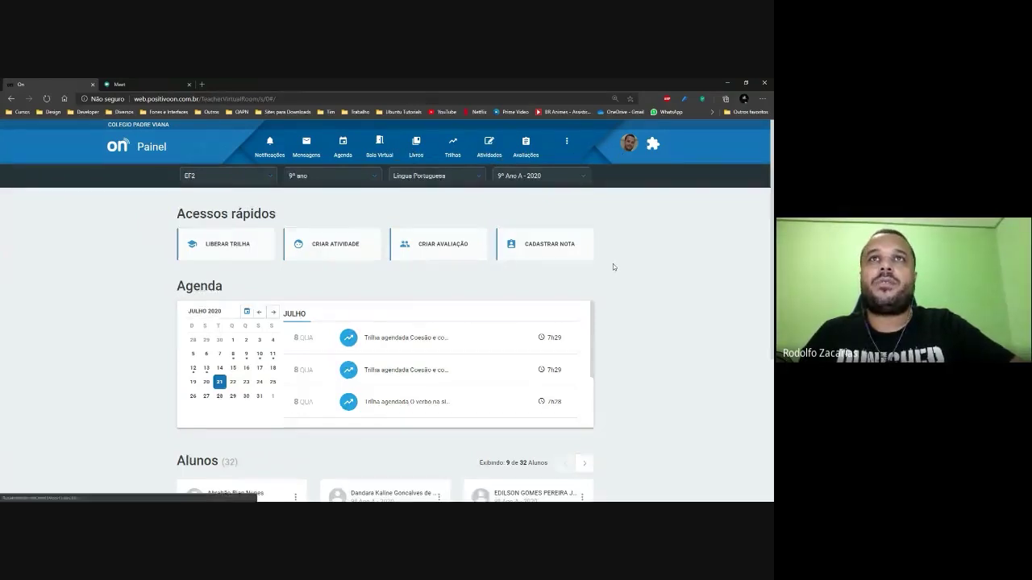
scroll(478, 295, "down", 2)
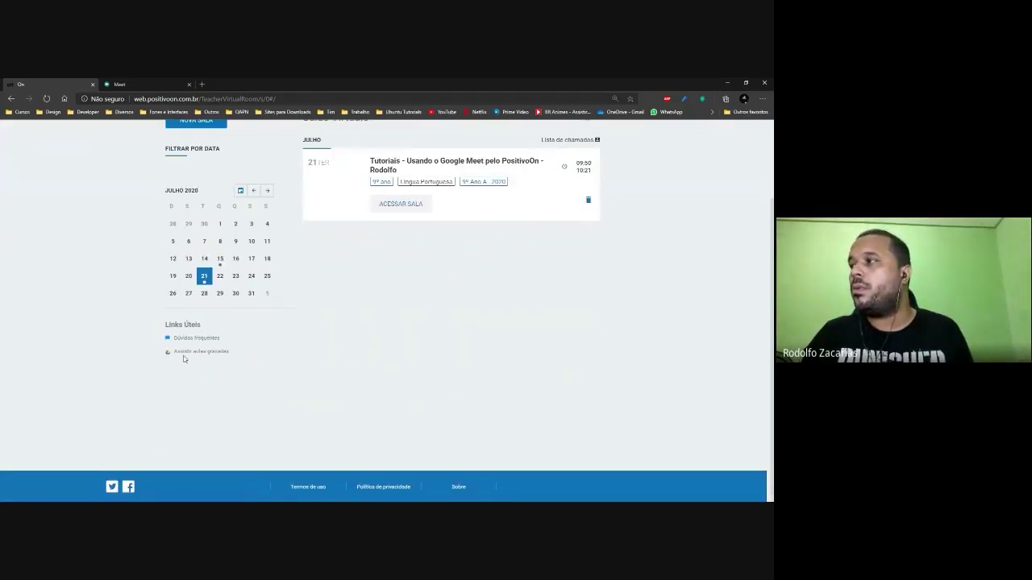
key("ctrl+plus")
key("ctrl+plus")
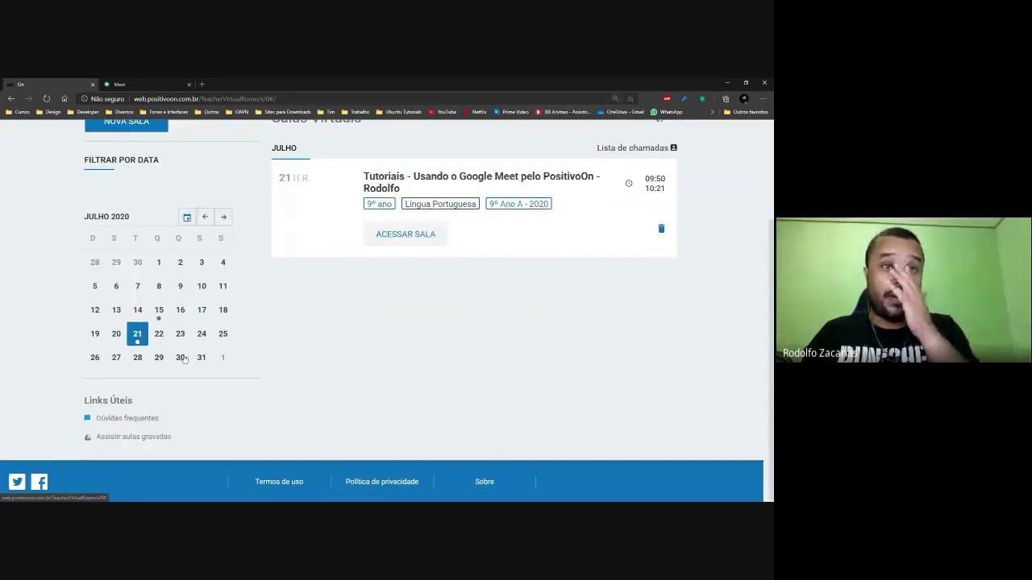
key("ctrl+minus")
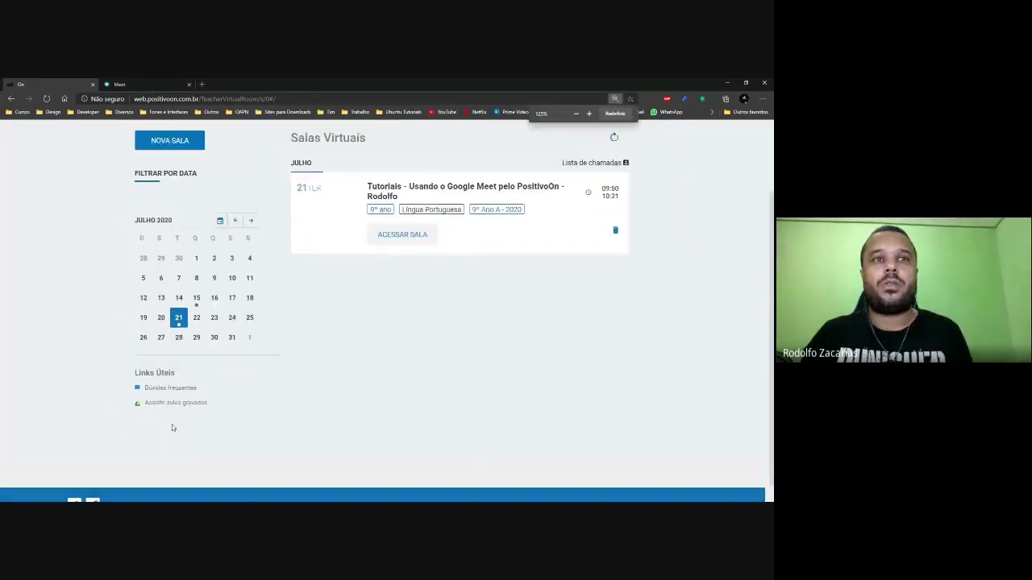
key("ctrl+plus")
key("ctrl+plus")
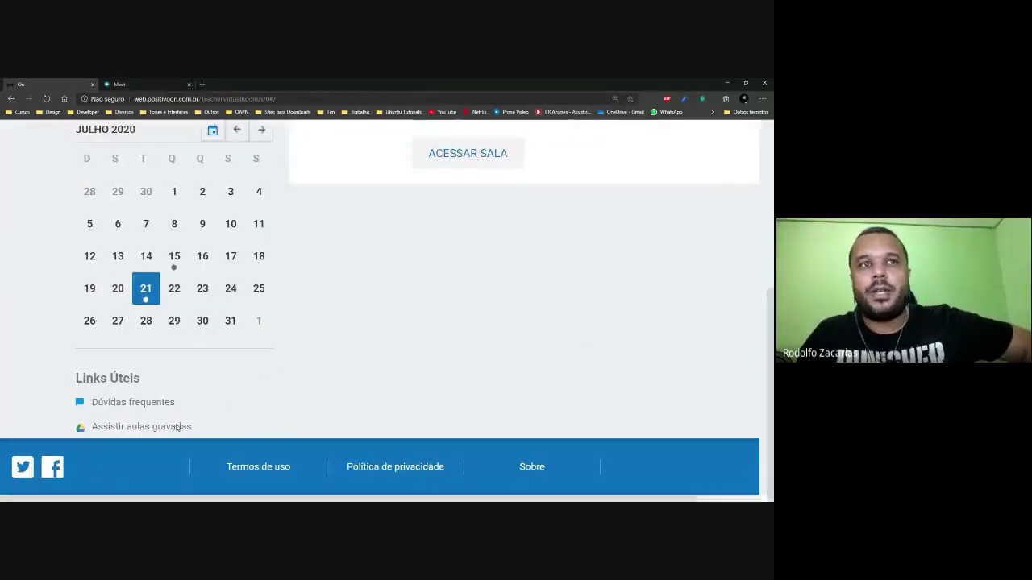
left_click(177, 427)
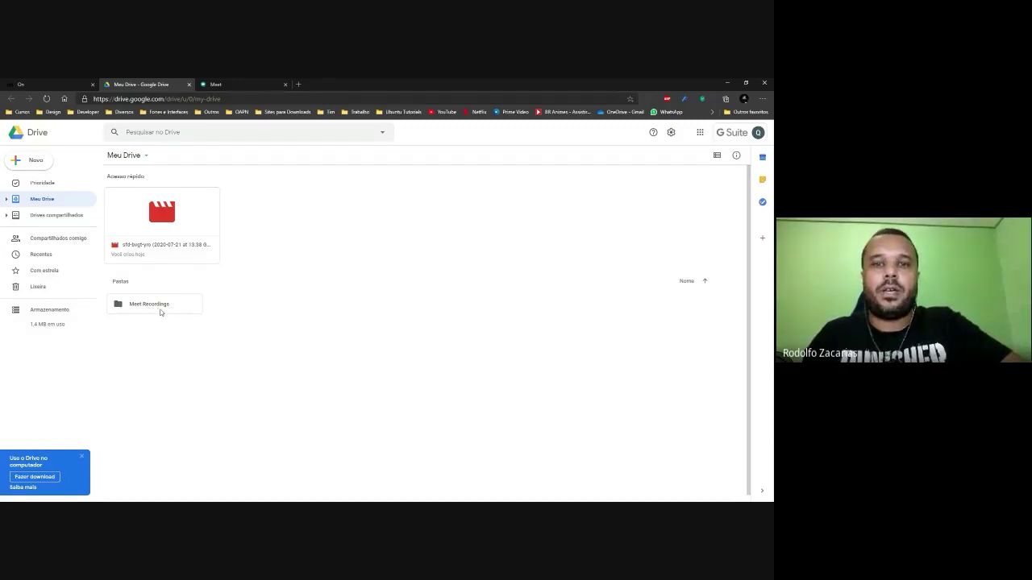
Dismiss the 'Use o Drive no computador' banner and open the Meet Recordings folder.
key("ctrl+plus")
key("ctrl+plus")
key("ctrl+plus")
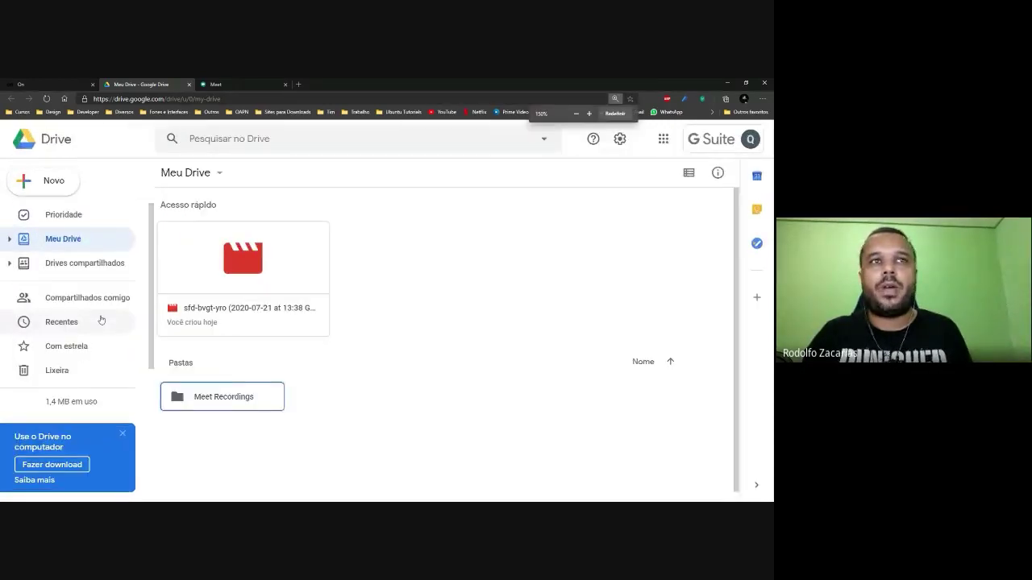
scroll(484, 331, "down", 1)
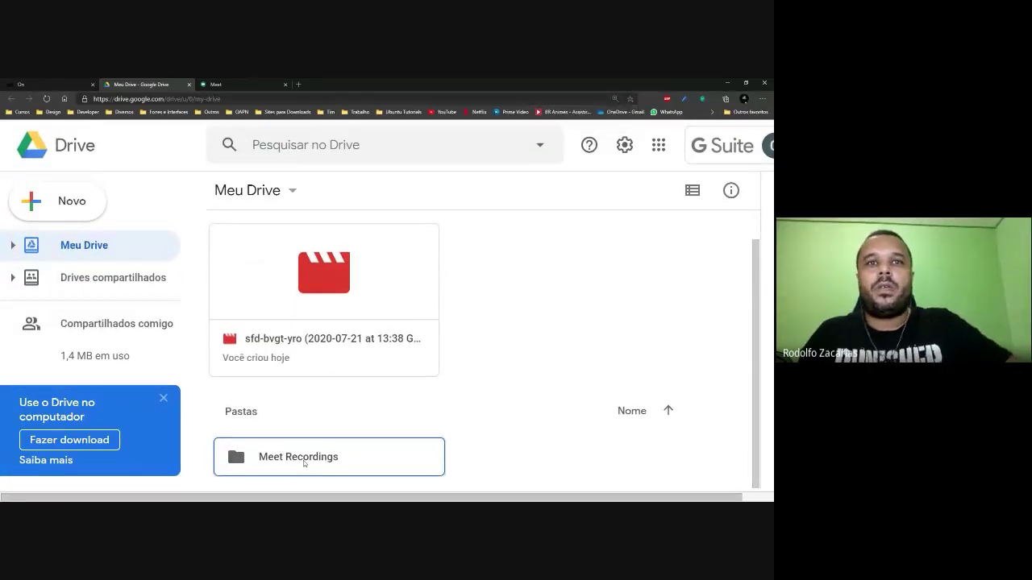
left_click(162, 400)
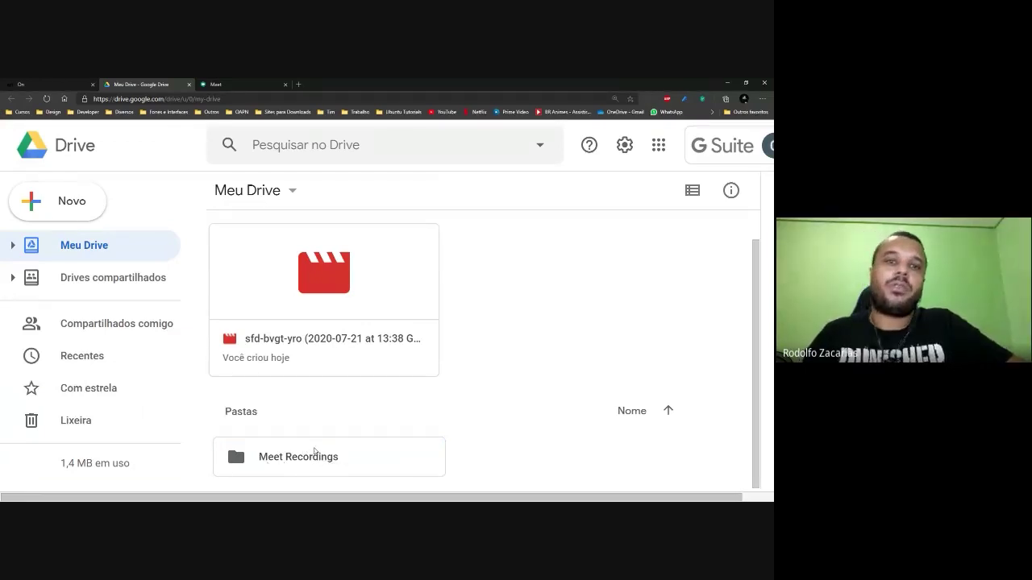
left_click(326, 462)
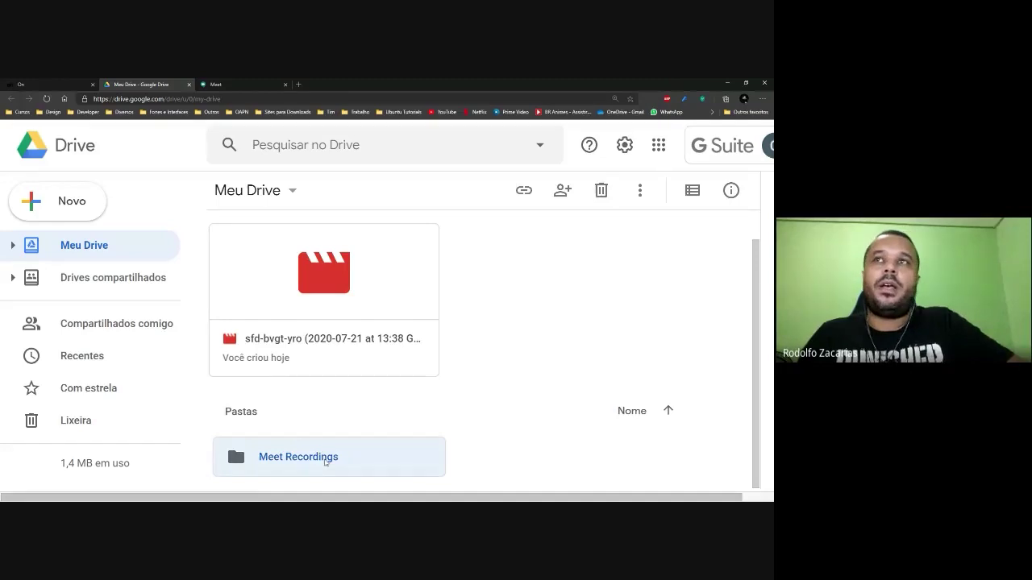
double_click(325, 458)
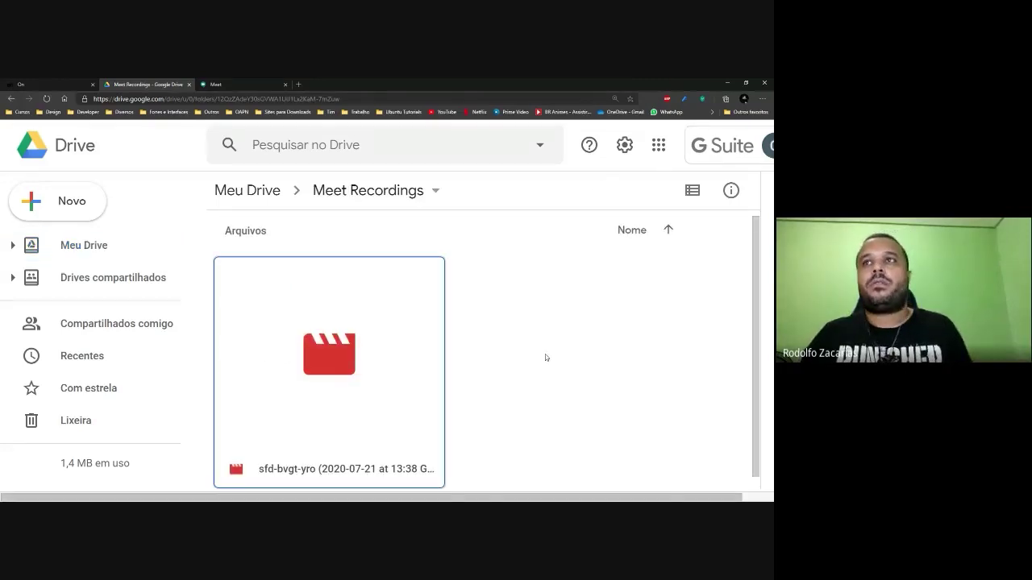
key("ctrl+minus")
key("ctrl+minus")
key("ctrl+minus")
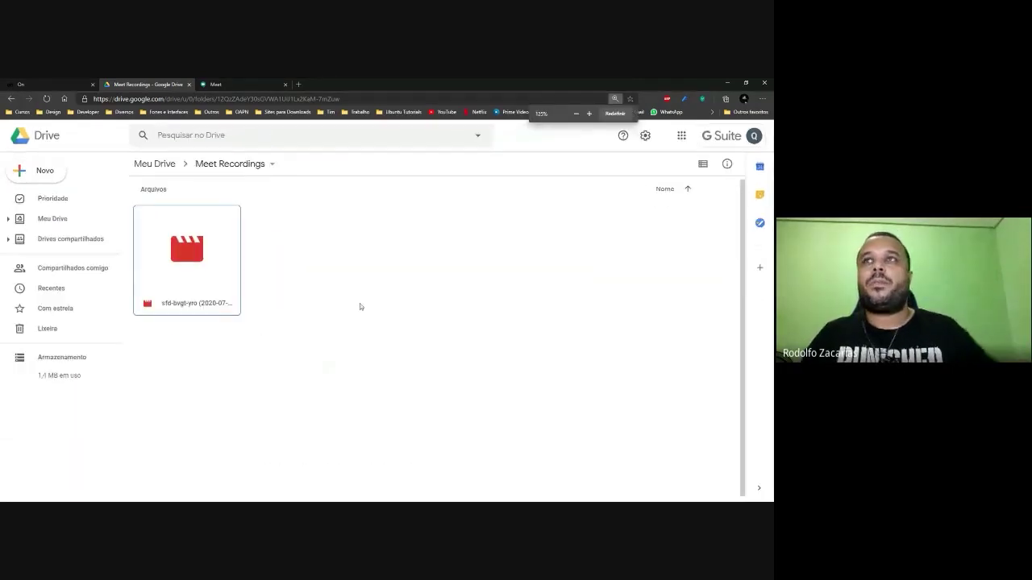
double_click(195, 264)
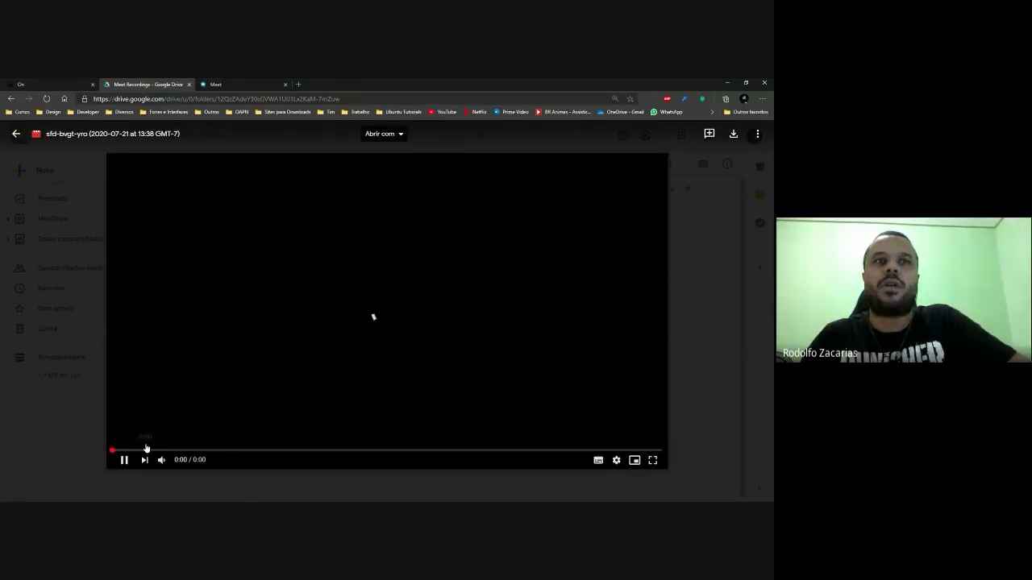
left_click(222, 450)
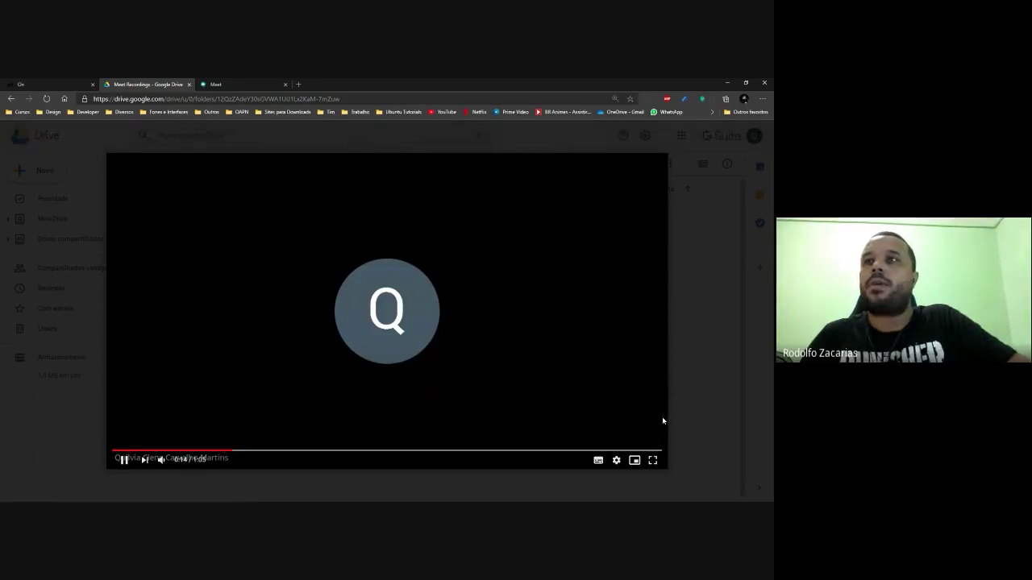
left_click(652, 460)
left_click(747, 495)
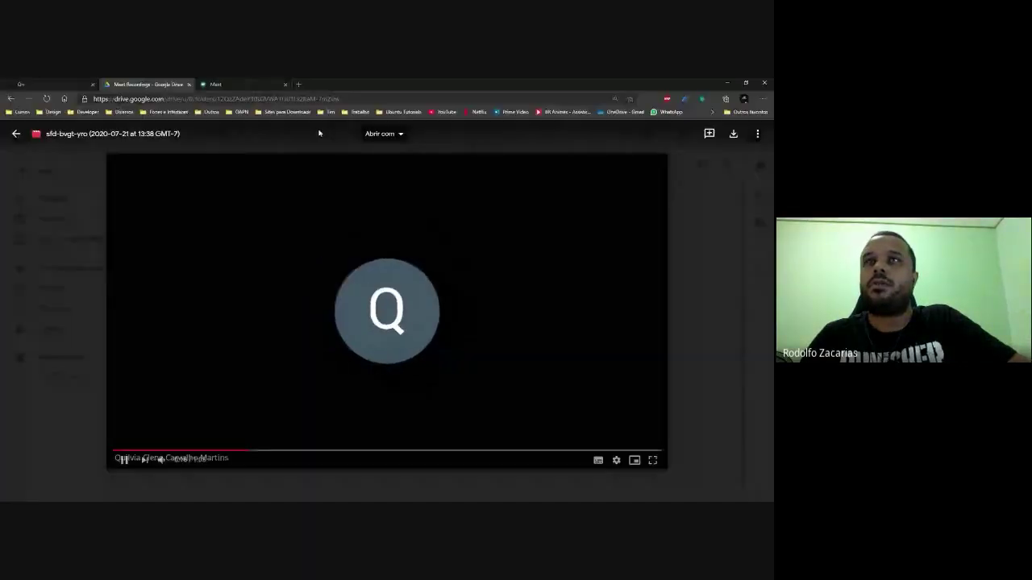
left_click(15, 133)
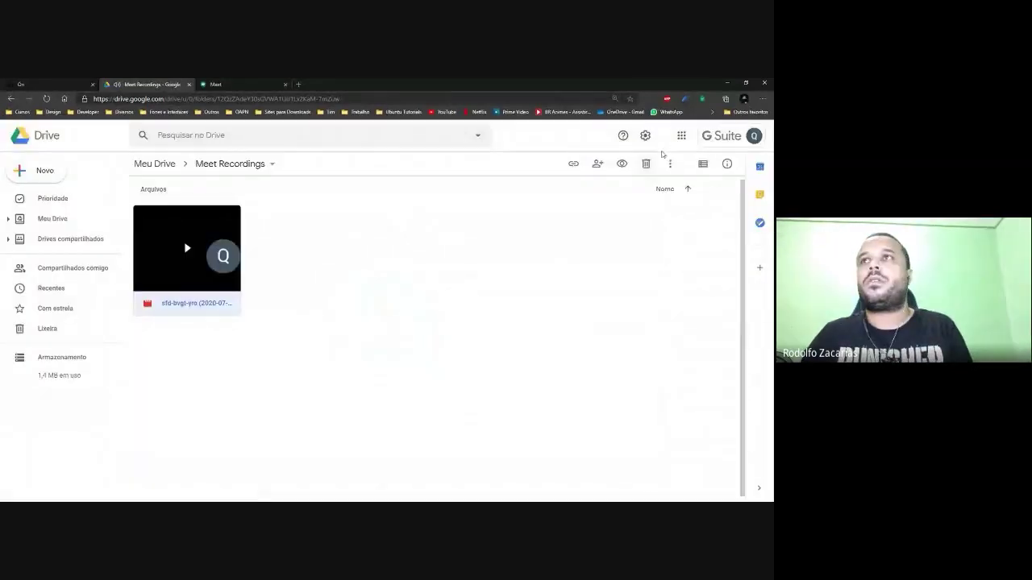
From the Drive account menu, sign in with the other school account.
left_click(753, 135)
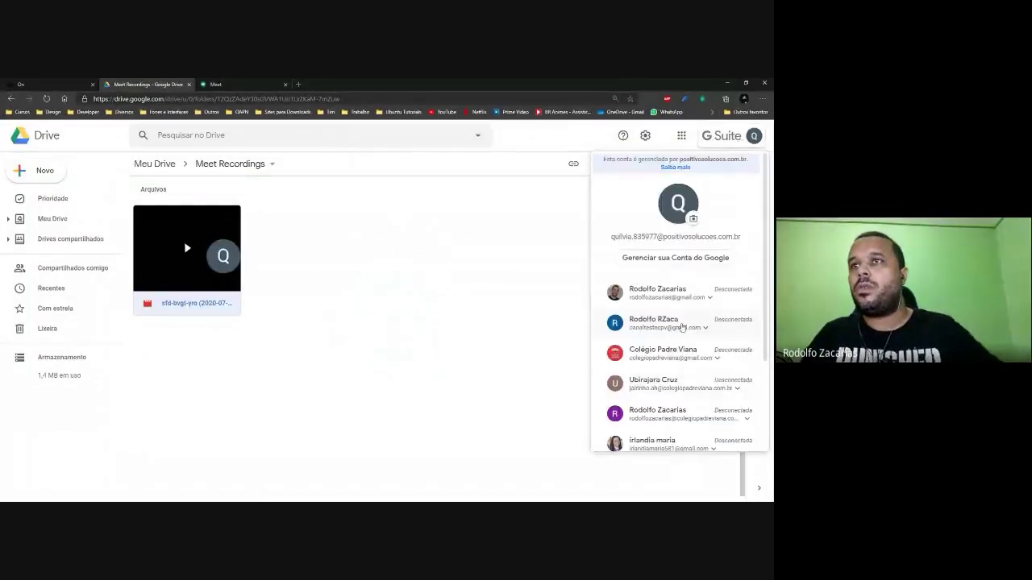
scroll(681, 392, "down", 1)
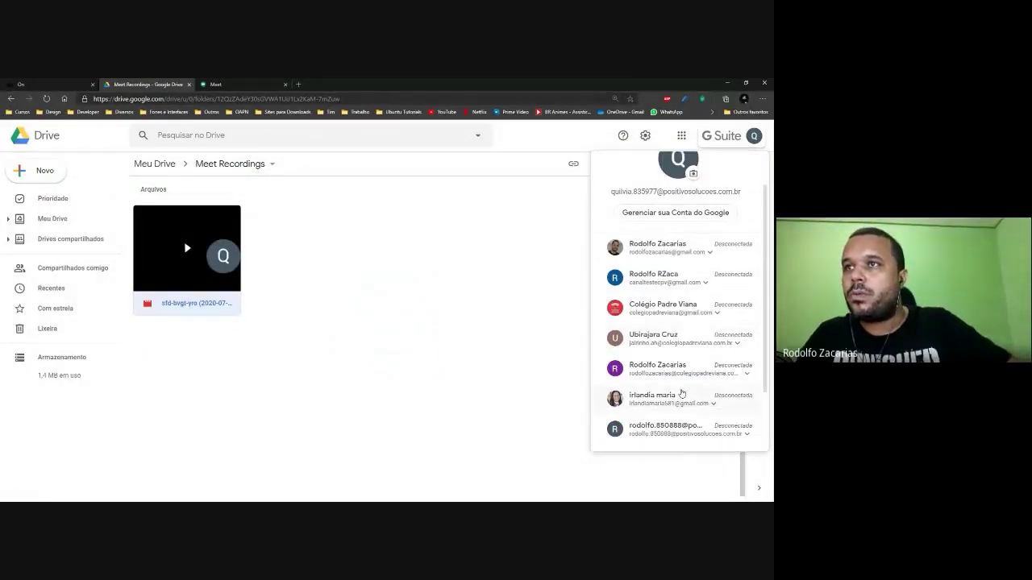
left_click(669, 431)
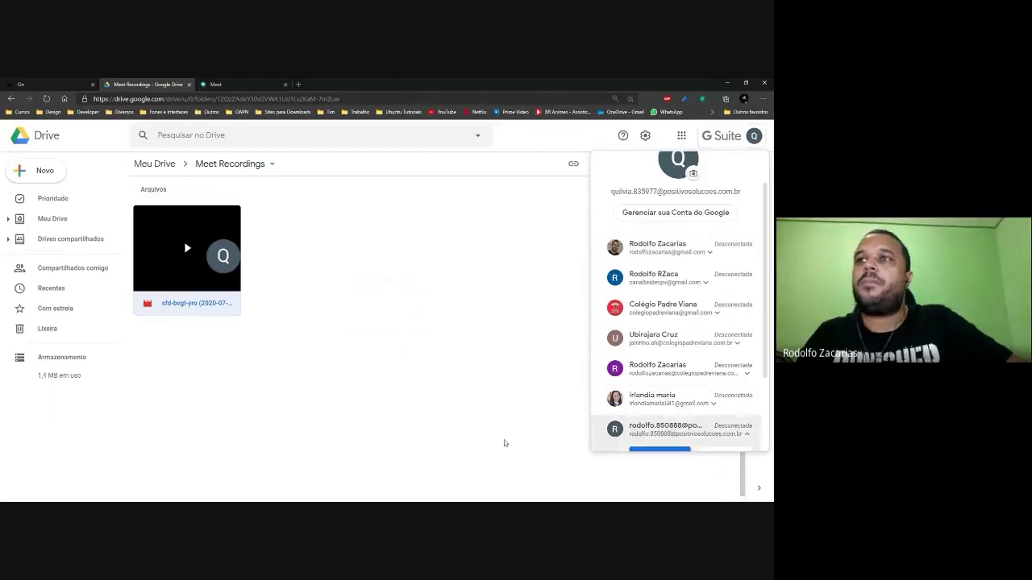
scroll(666, 395, "down", 1)
left_click(660, 411)
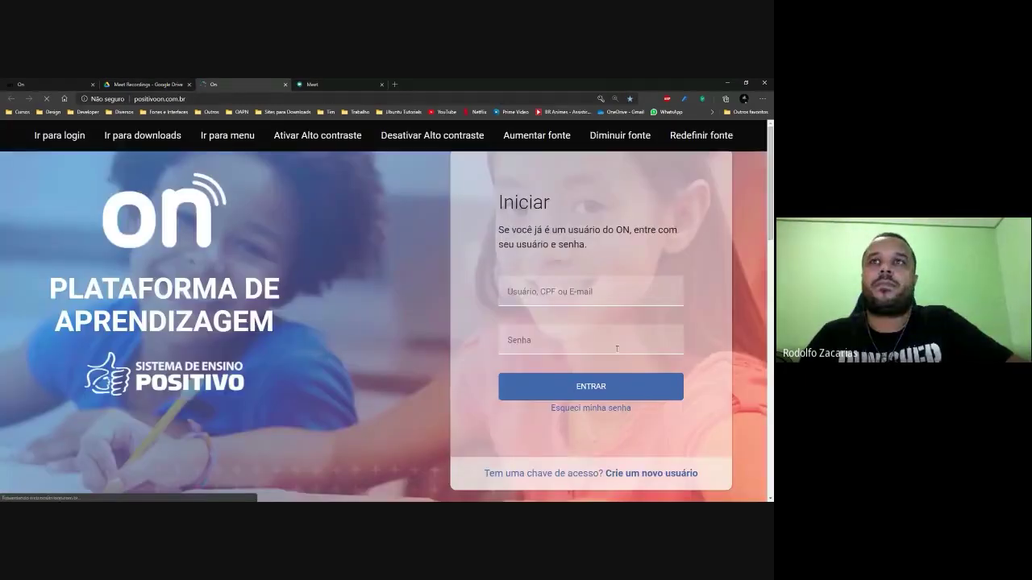
Log in to Positivo On using the saved login credentials.
left_click(560, 329)
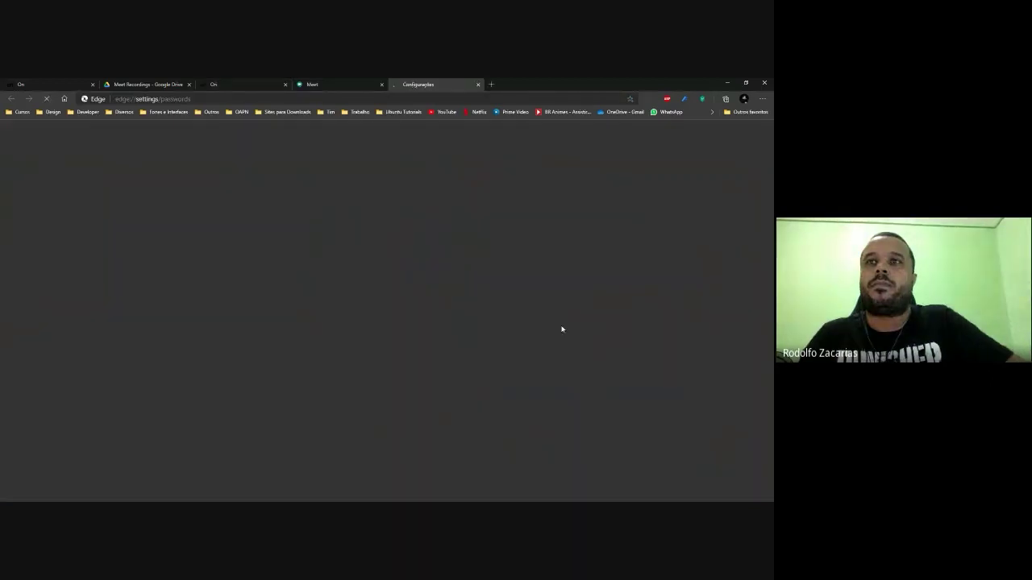
left_click(477, 84)
left_click(564, 292)
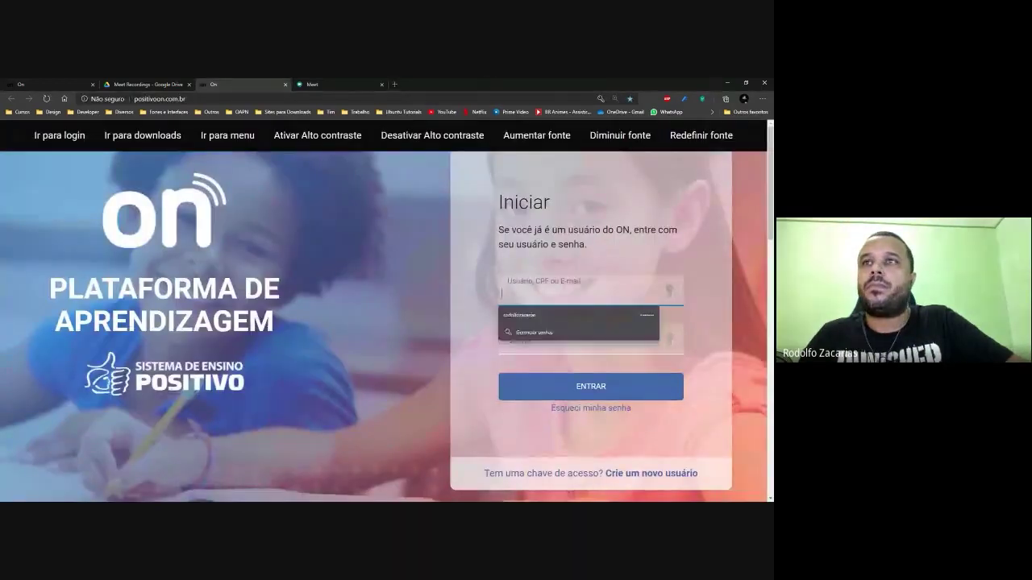
left_click(566, 325)
key("Return")
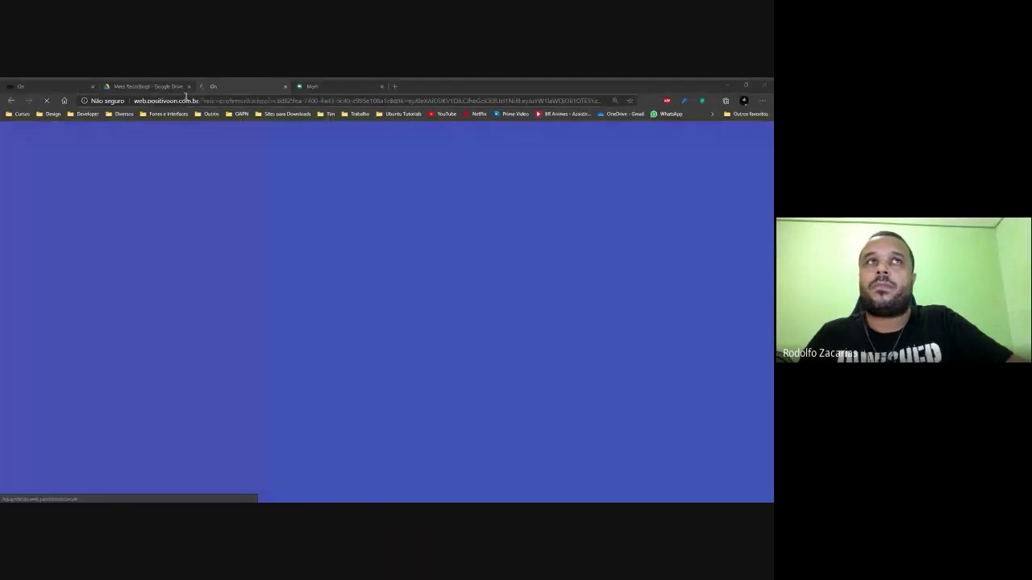
Close the Drive tab, zoom to 125%, and follow Sala Virtual's 'Assistir aulas gravadas' link.
left_click(173, 86)
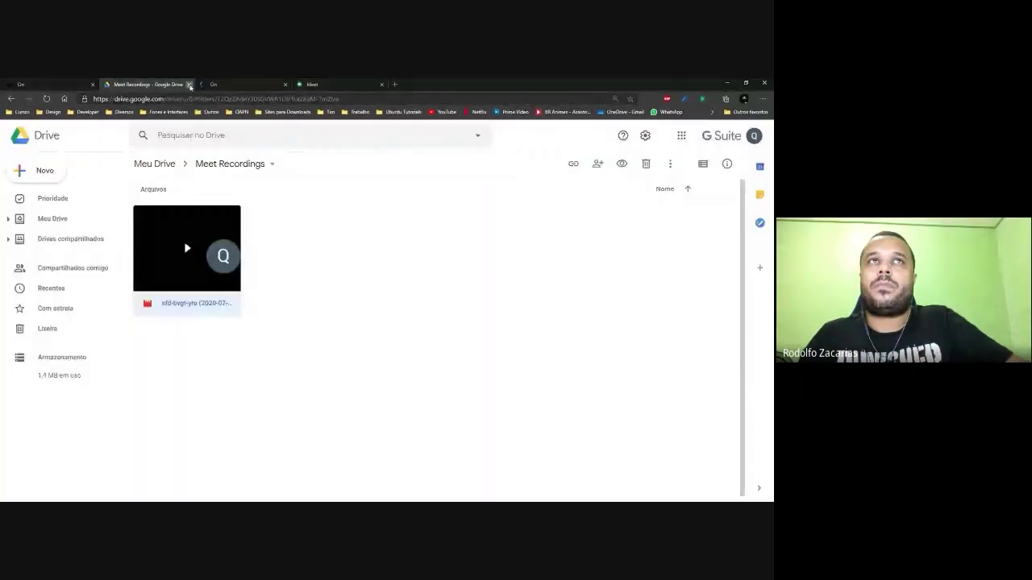
left_click(189, 86)
key("ctrl+minus")
key("ctrl+minus")
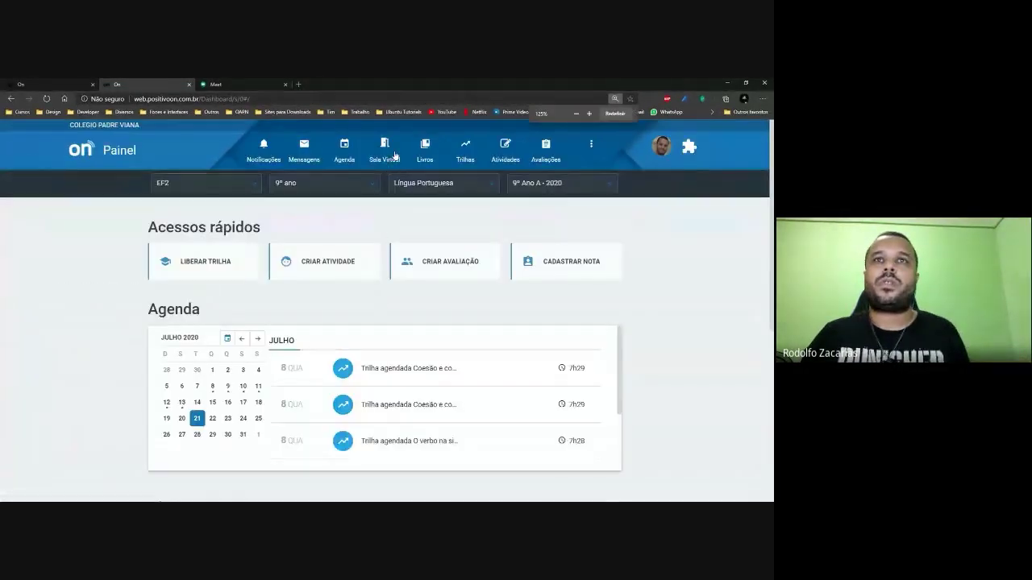
left_click(393, 157)
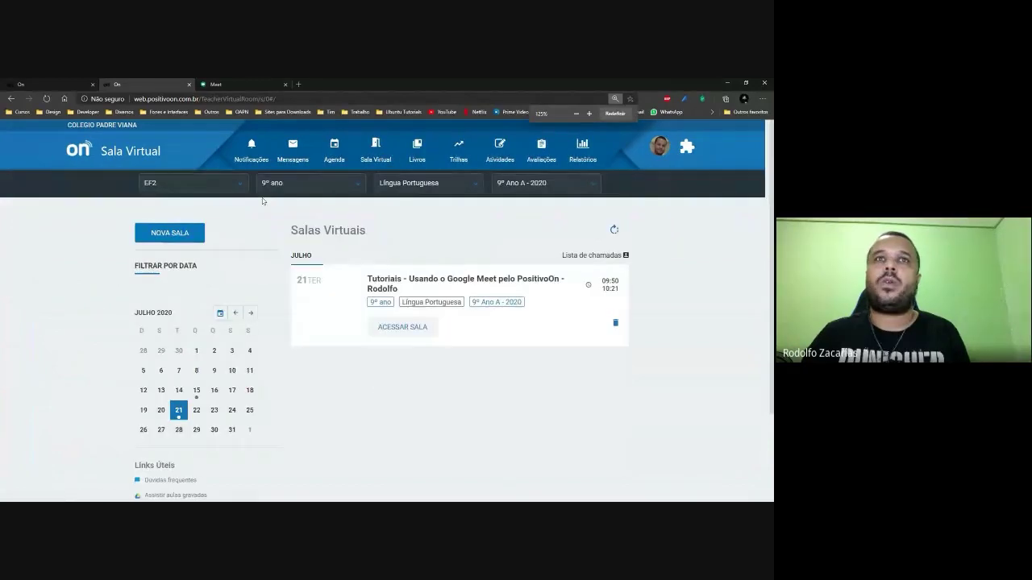
scroll(193, 379, "down", 3)
left_click(194, 363)
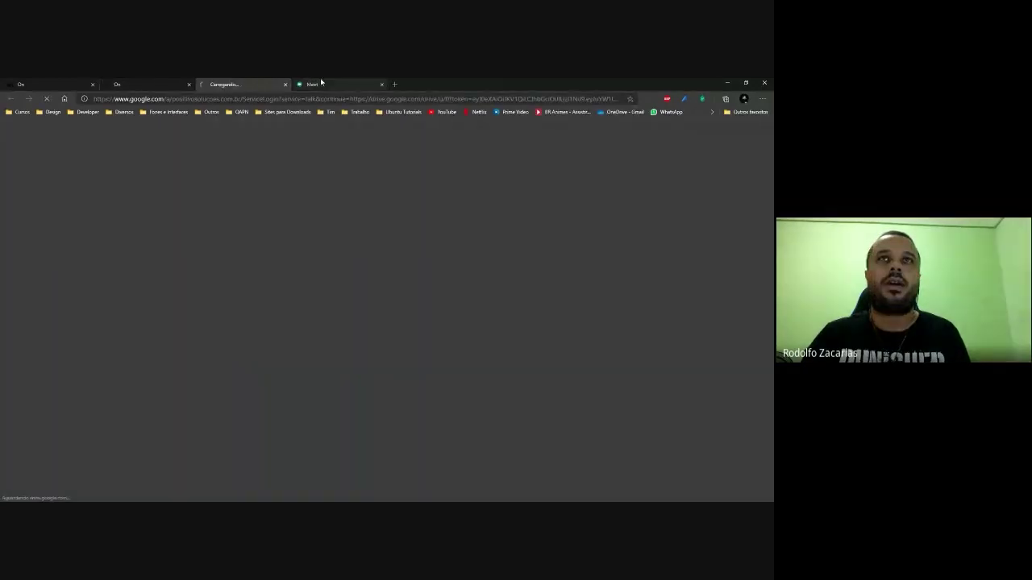
Close the Meet tab and load google.com/fonts in the Drive tab.
left_click(323, 84)
left_click(380, 84)
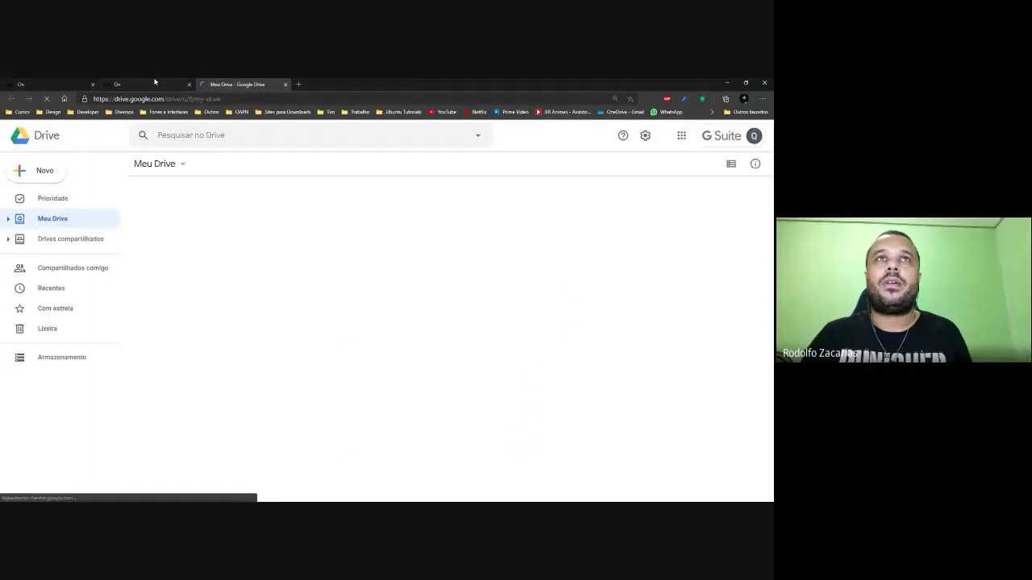
left_click(752, 135)
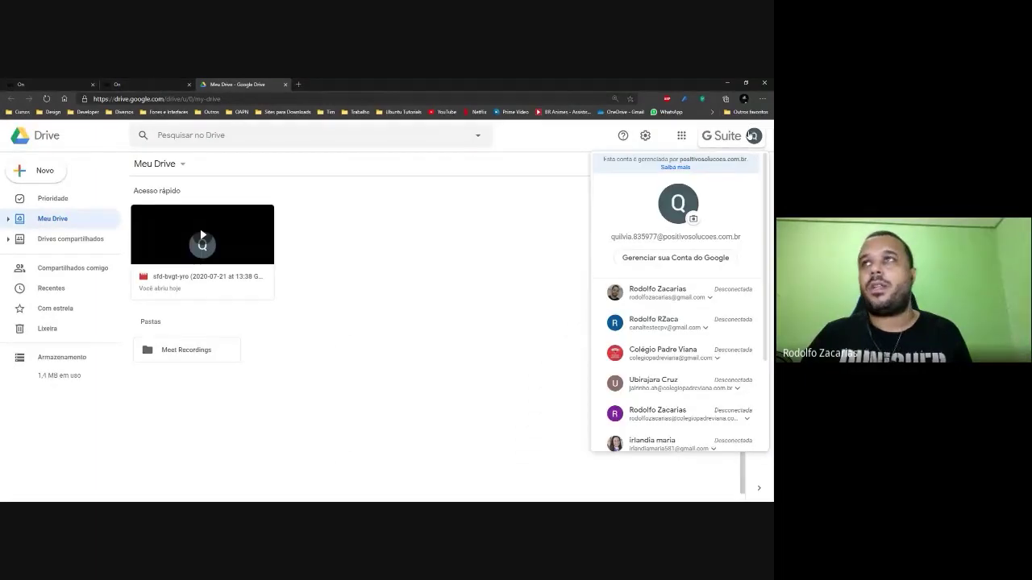
left_click(310, 99)
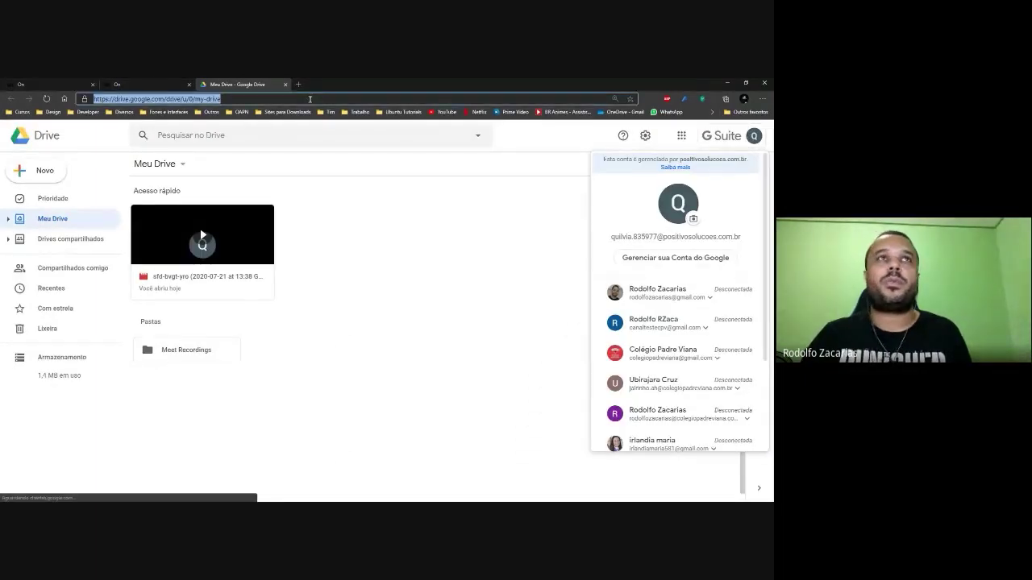
type("google.com/fonts")
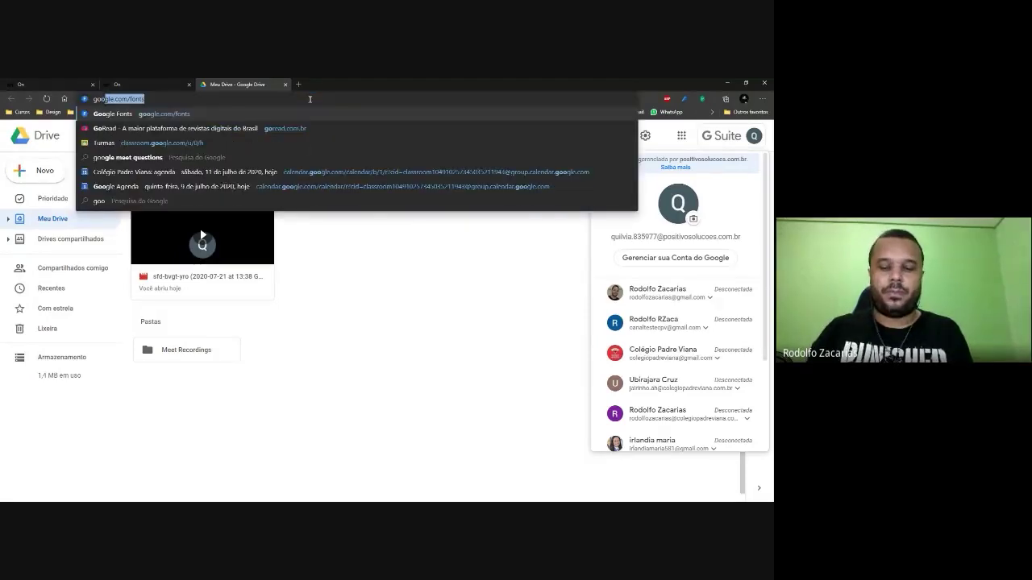
key("Return")
Close both Positivo On tabs, leaving only Google Fonts open.
left_click(184, 84)
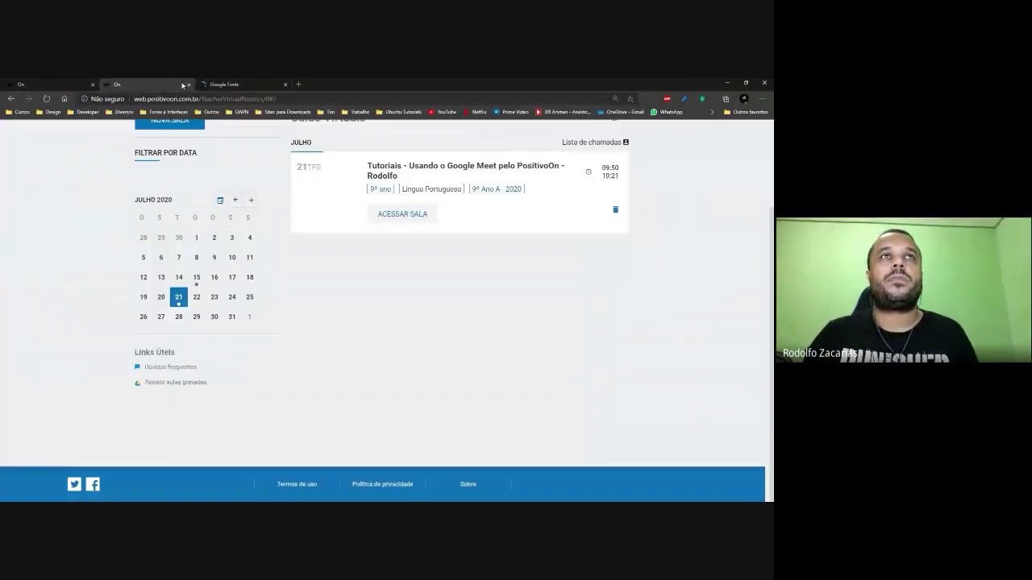
left_click(189, 84)
left_click(50, 82)
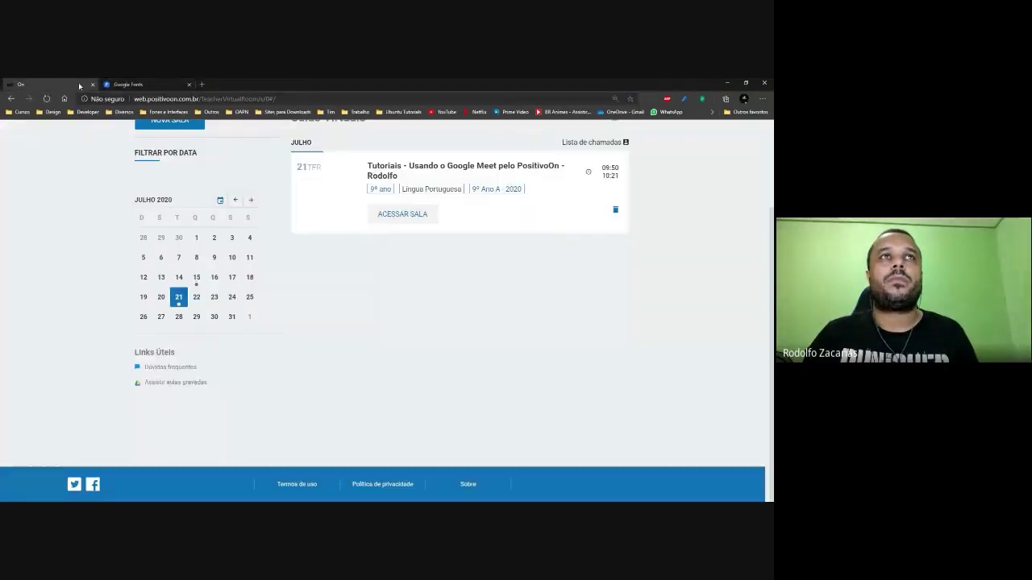
left_click(94, 85)
Search Google for 'google'.
left_click(136, 99)
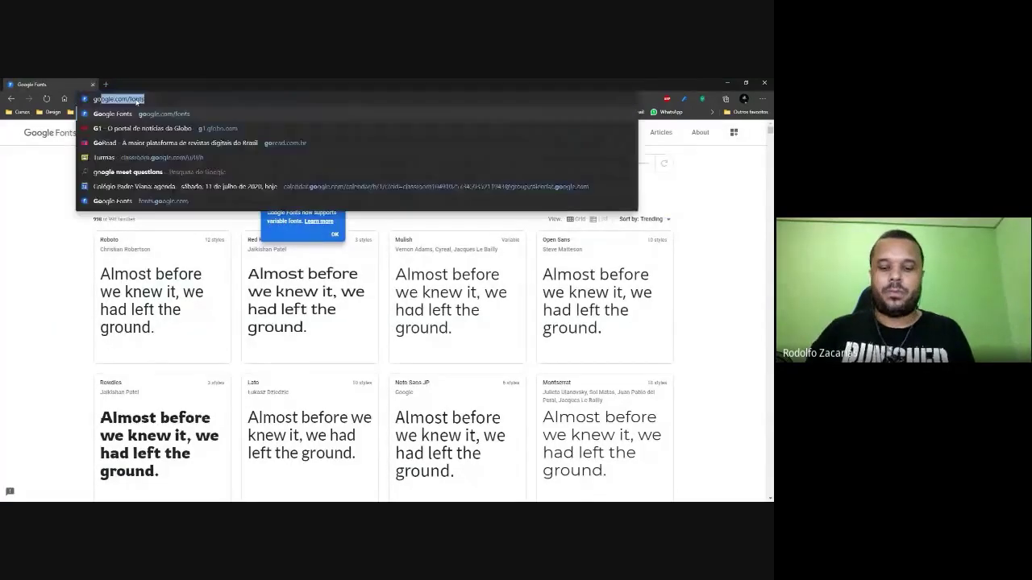
type("google")
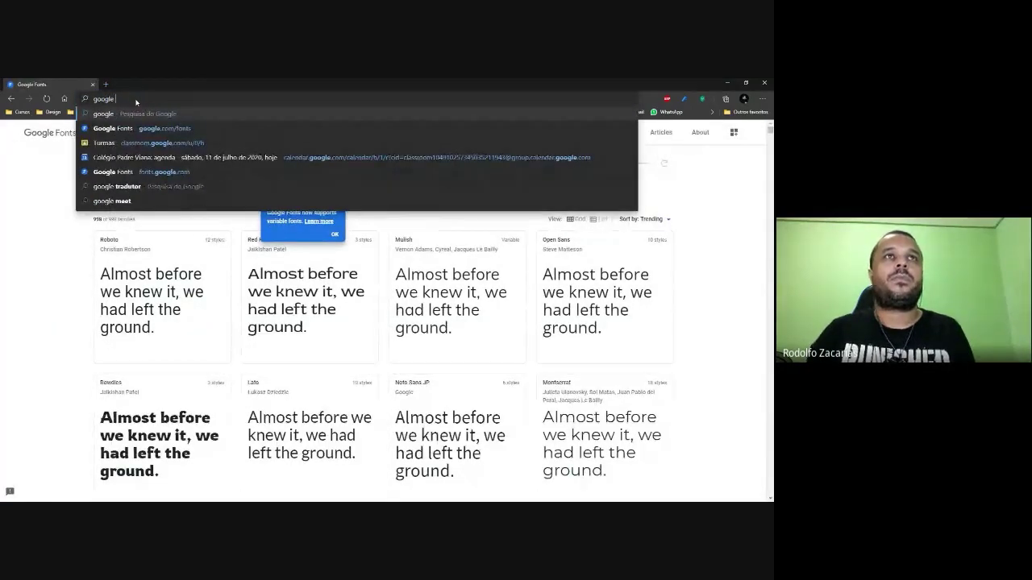
key("Return")
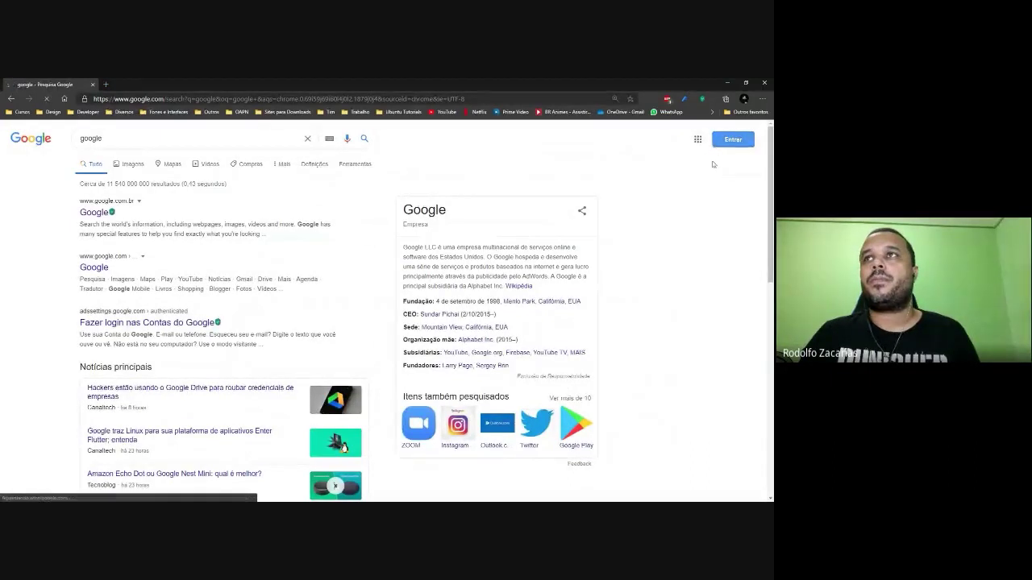
left_click(725, 141)
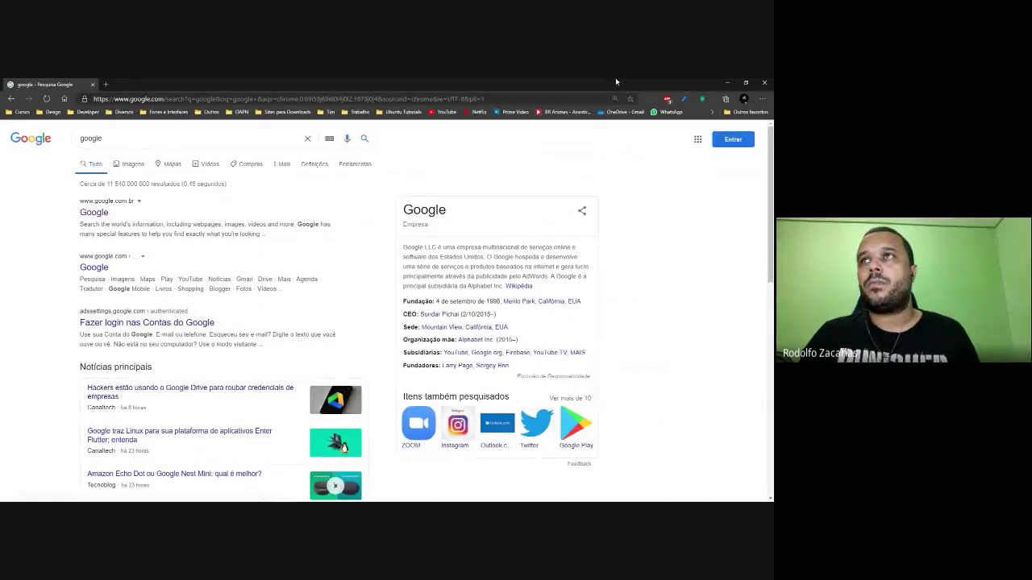
Go to Google Meet by entering 'meet' in the address bar.
left_click(334, 98)
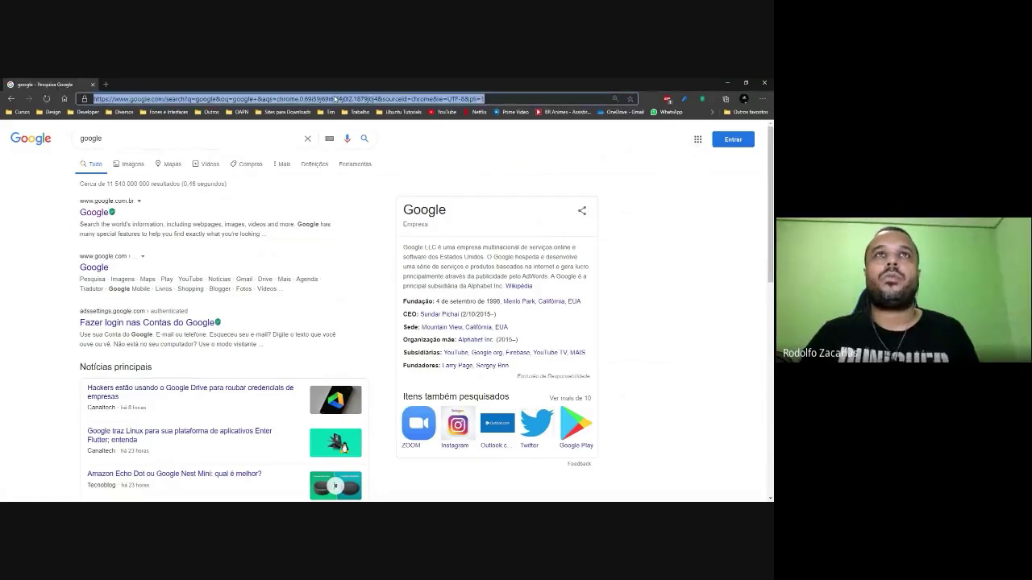
type("go")
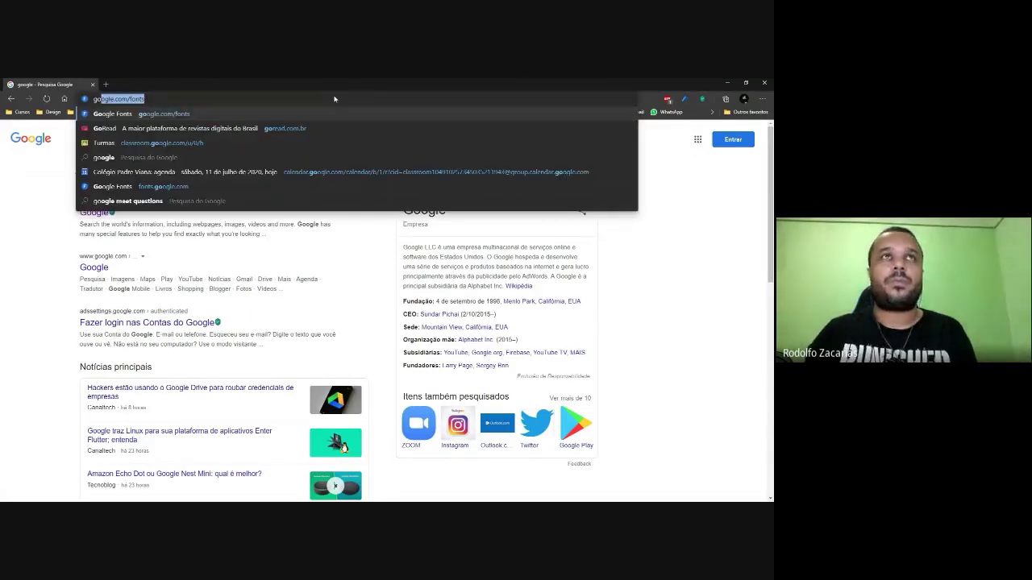
key("BackSpace")
key("BackSpace")
type("meet")
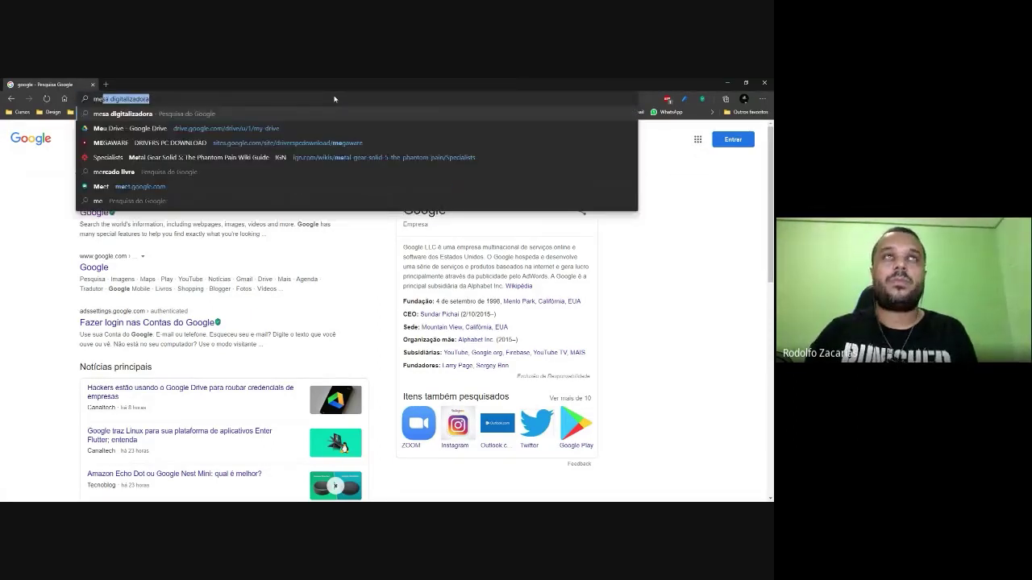
key("Return")
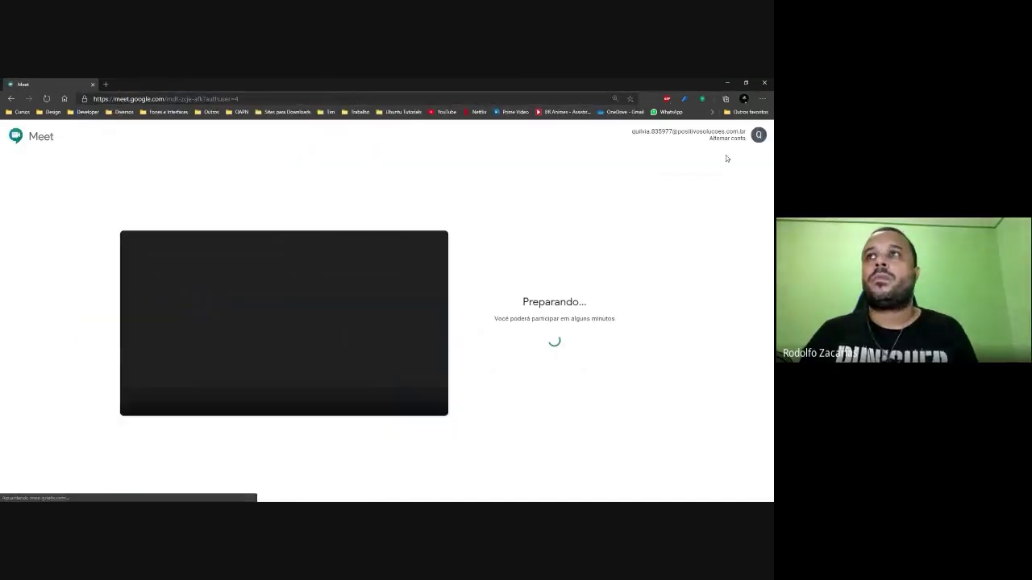
Switch the Meet account to the other positivosolucoes school account.
left_click(737, 139)
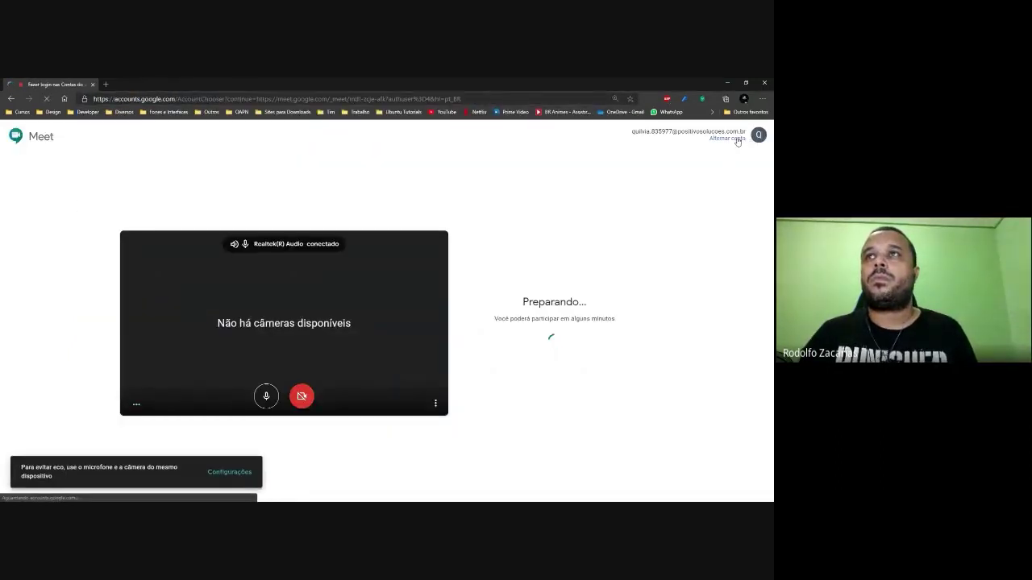
scroll(396, 274, "down", 2)
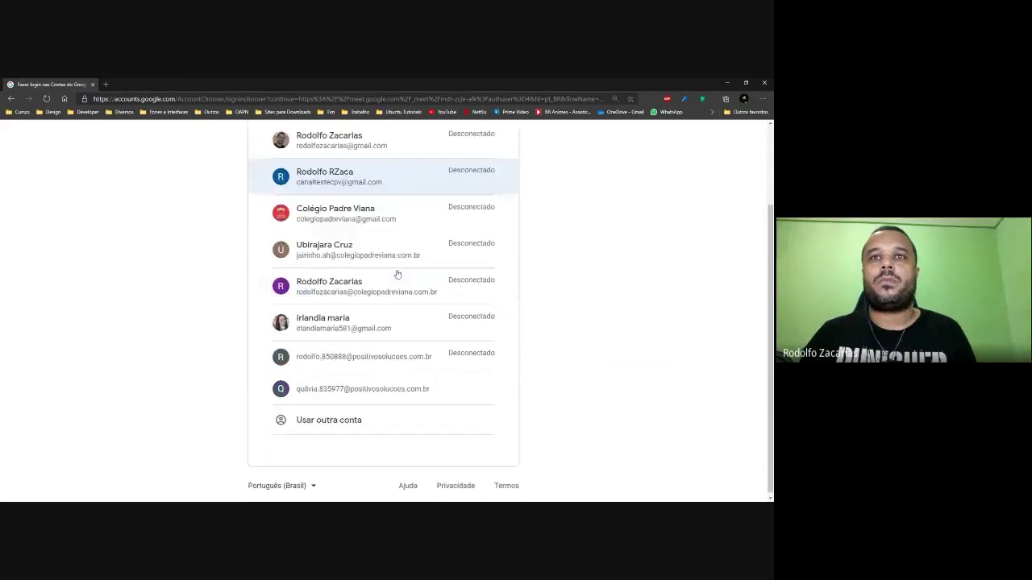
left_click(384, 362)
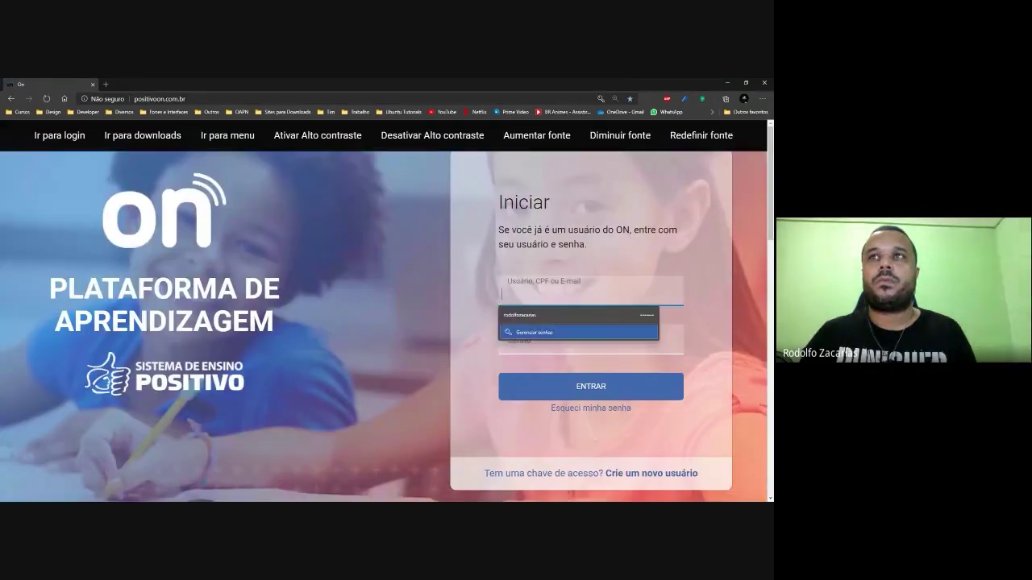
Submit the autofilled Positivo On login, then open a new empty tab.
key("Return")
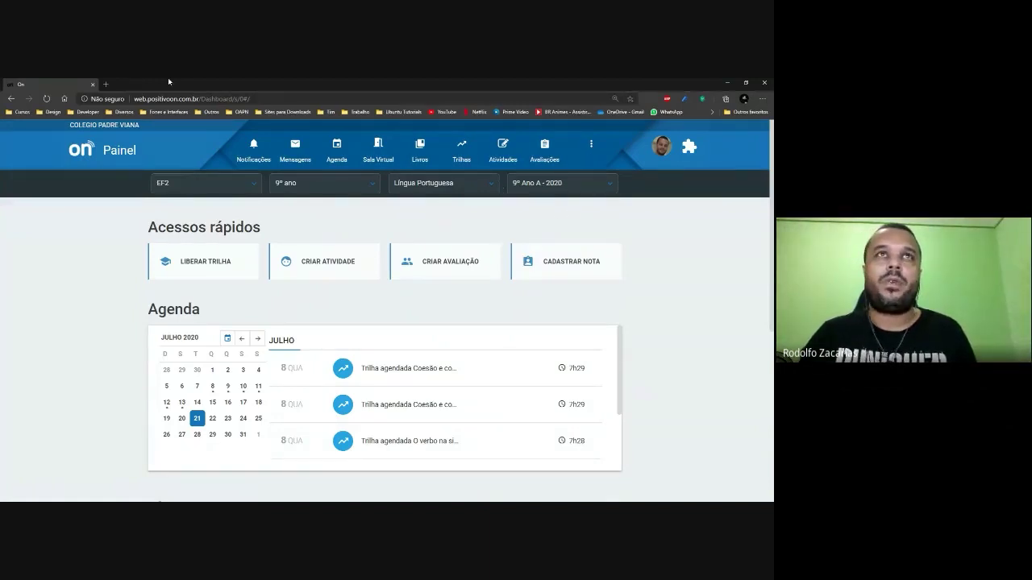
left_click(103, 84)
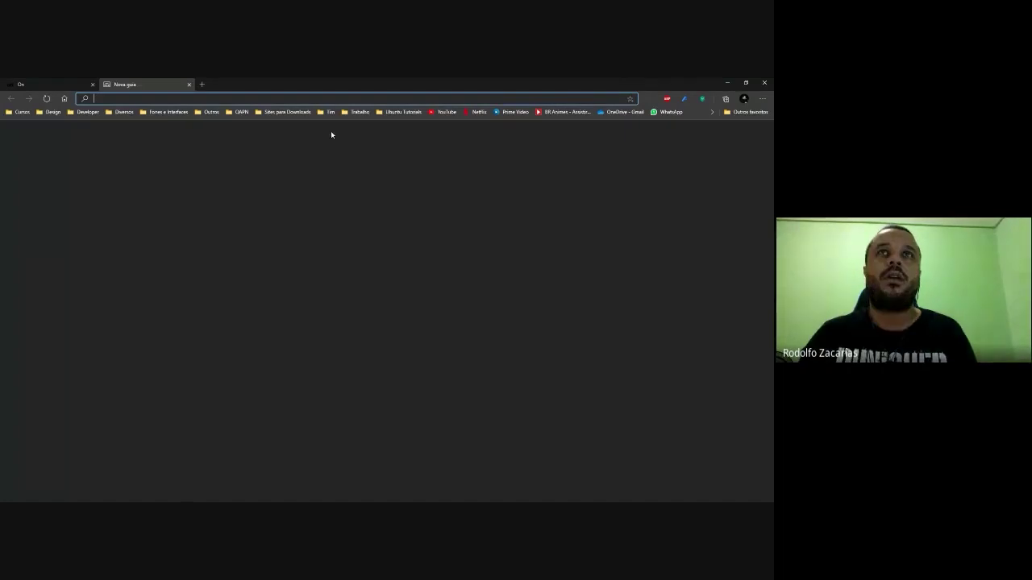
Open Google Drive and try signing in with the other school account, closing the extra tab.
type("drive")
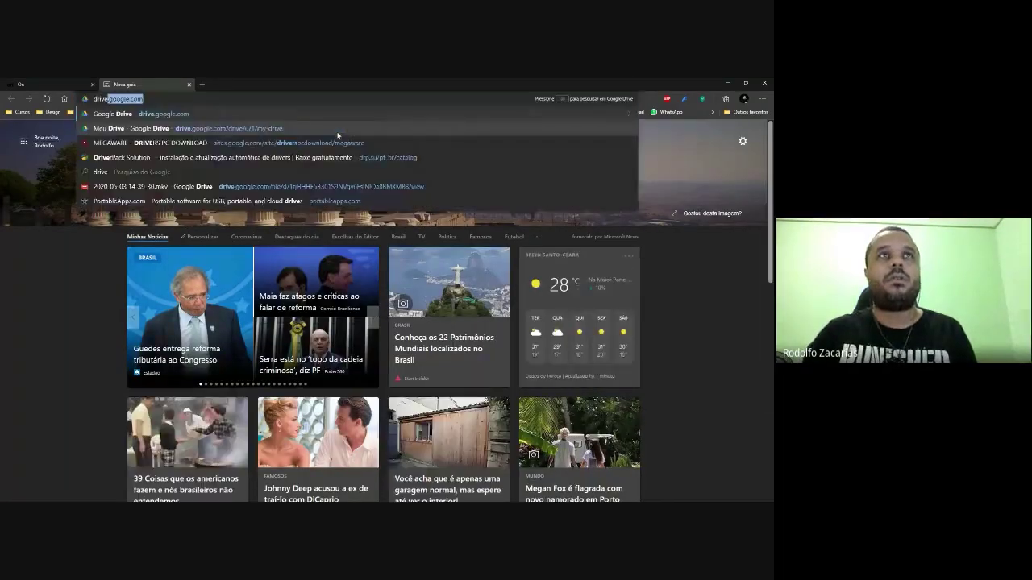
key("Return")
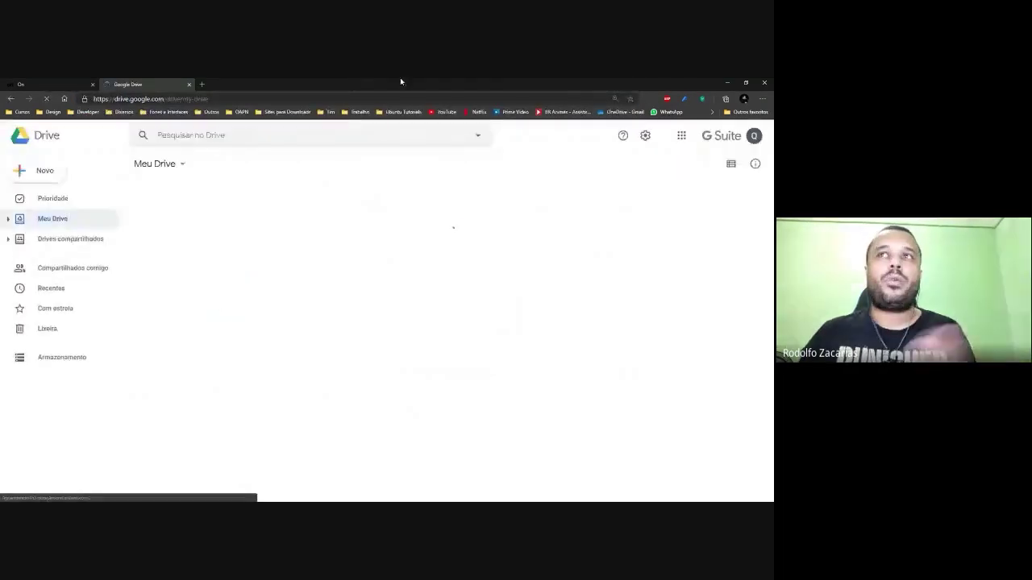
left_click(736, 142)
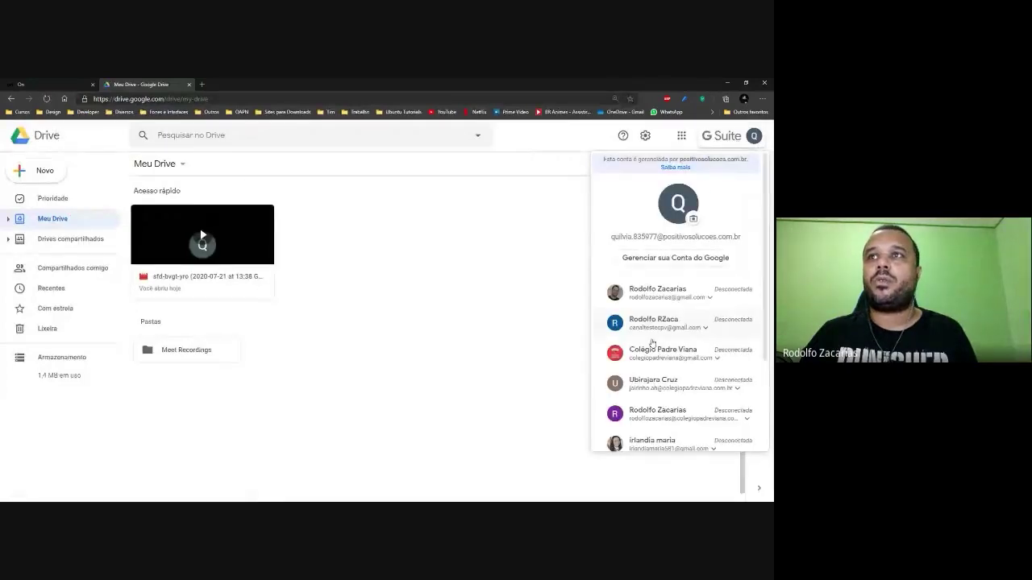
scroll(677, 396, "down", 3)
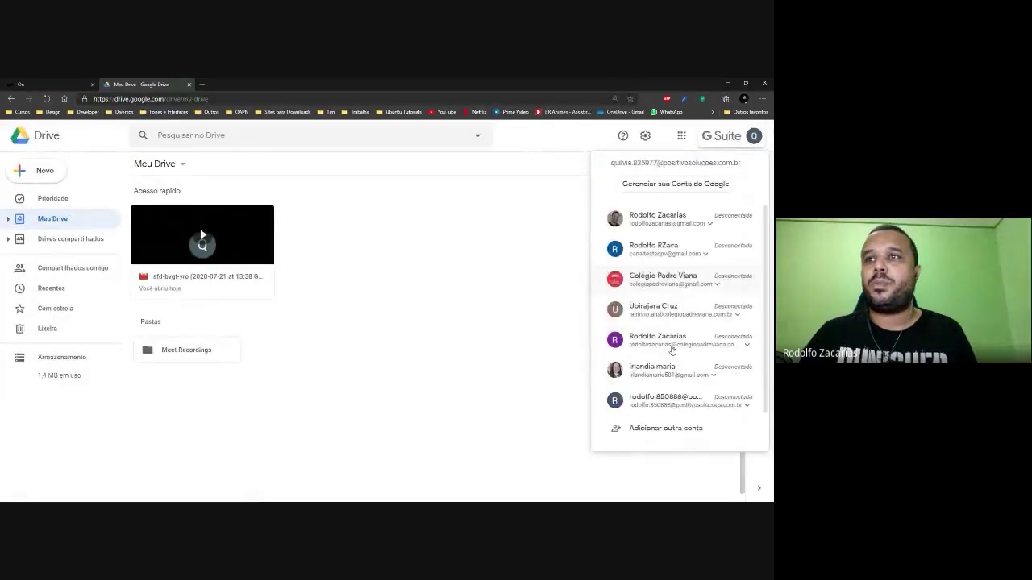
left_click(677, 391)
left_click(659, 411)
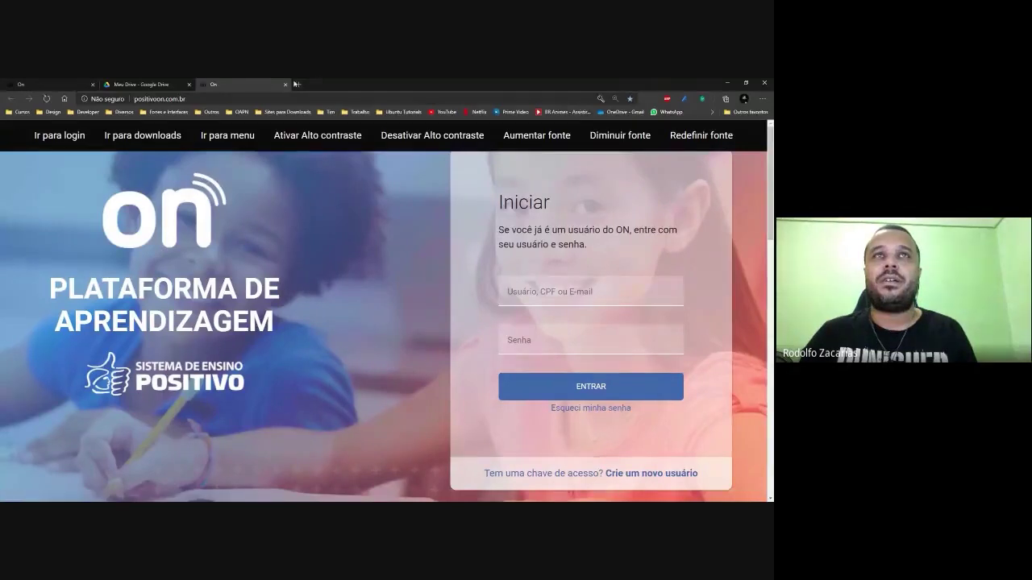
left_click(285, 84)
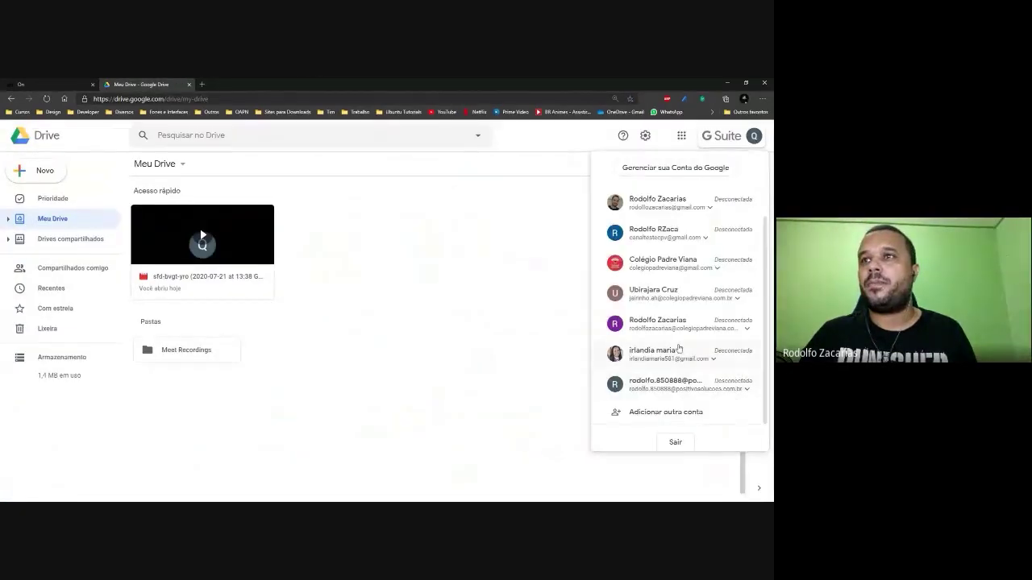
Sign out of the current Google account and pick the first account.
scroll(679, 349, "up", 3)
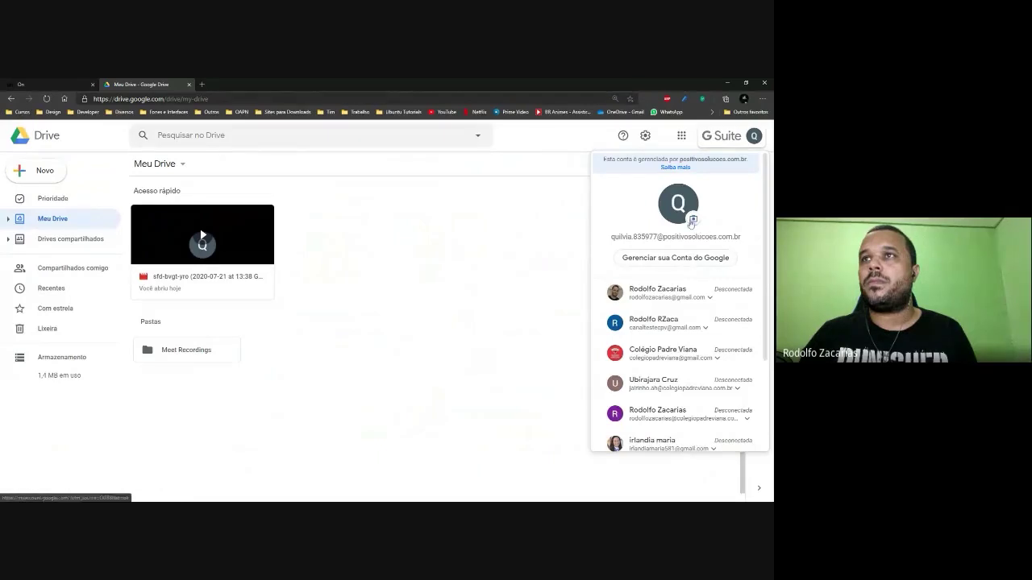
left_click(728, 131)
left_click(727, 131)
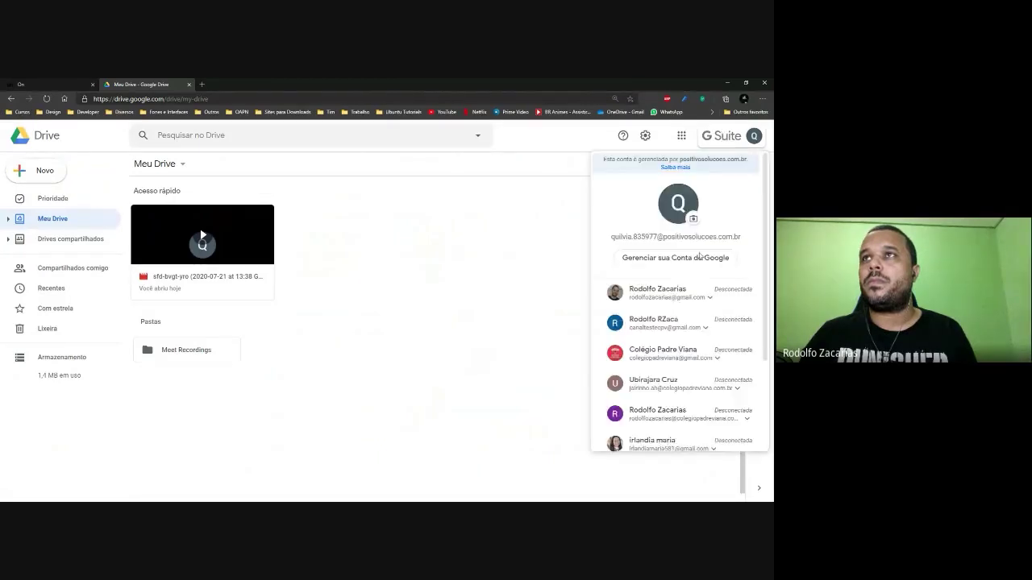
scroll(693, 347, "down", 3)
left_click(683, 407)
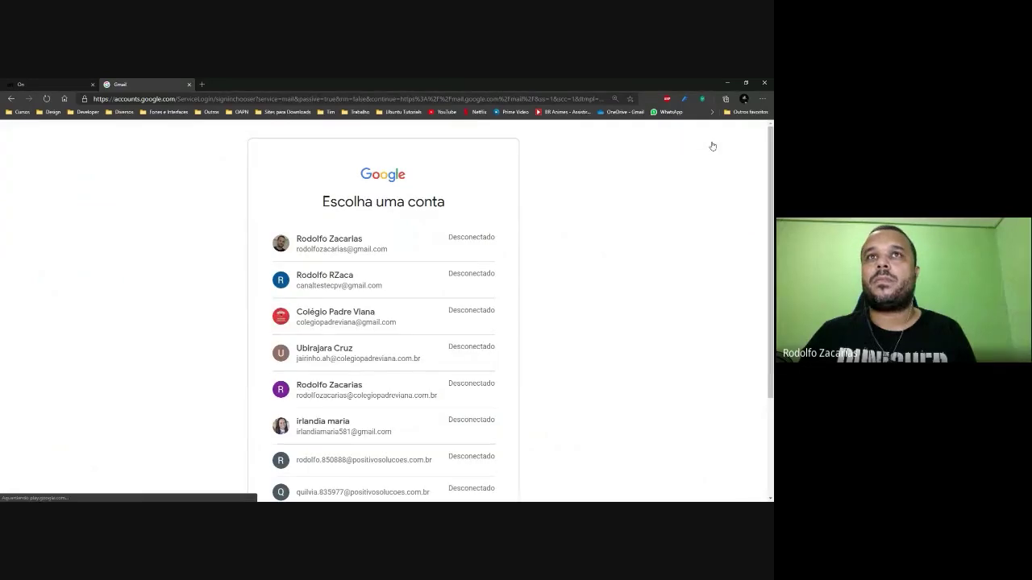
left_click(342, 246)
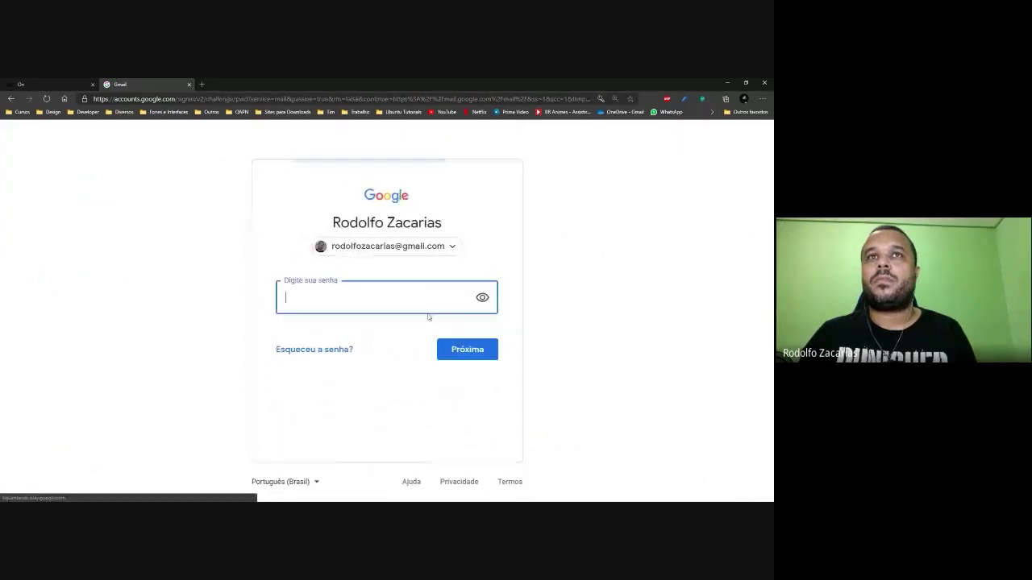
Return to the Positivo ON login and sign in with the saved credentials.
left_click(10, 99)
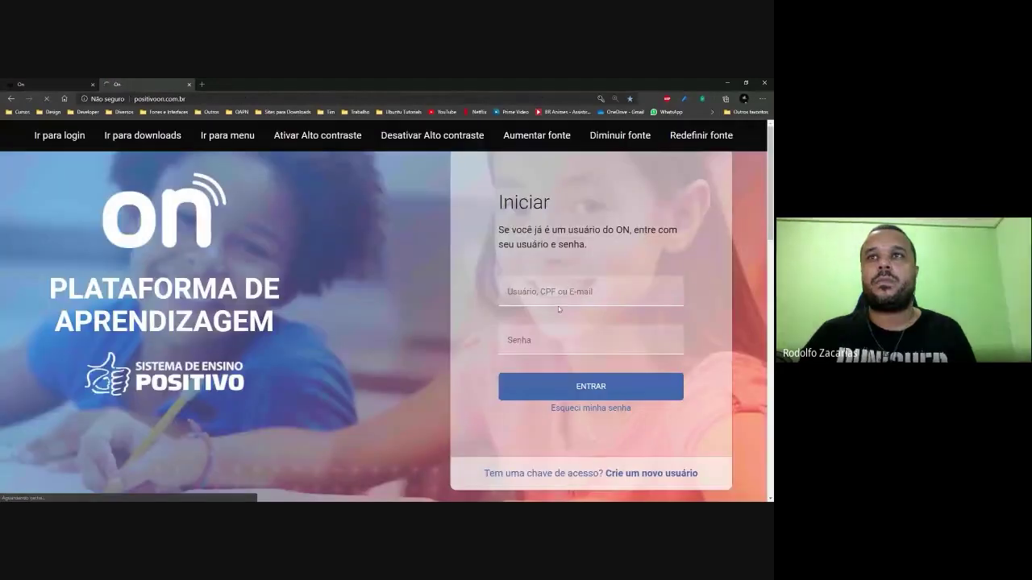
left_click(547, 290)
left_click(546, 323)
key("ctrl+w")
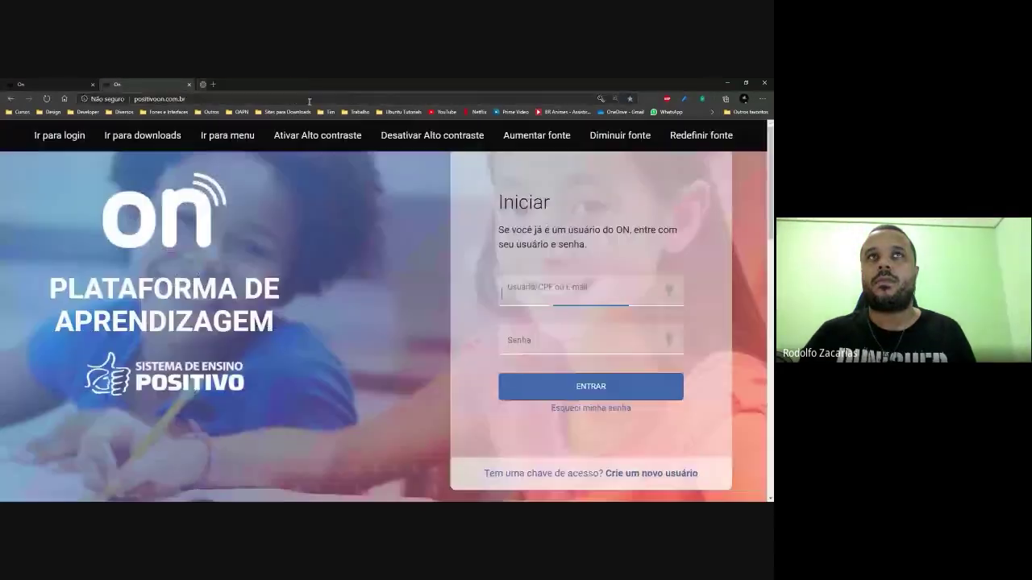
left_click(575, 292)
left_click(559, 316)
left_click(591, 386)
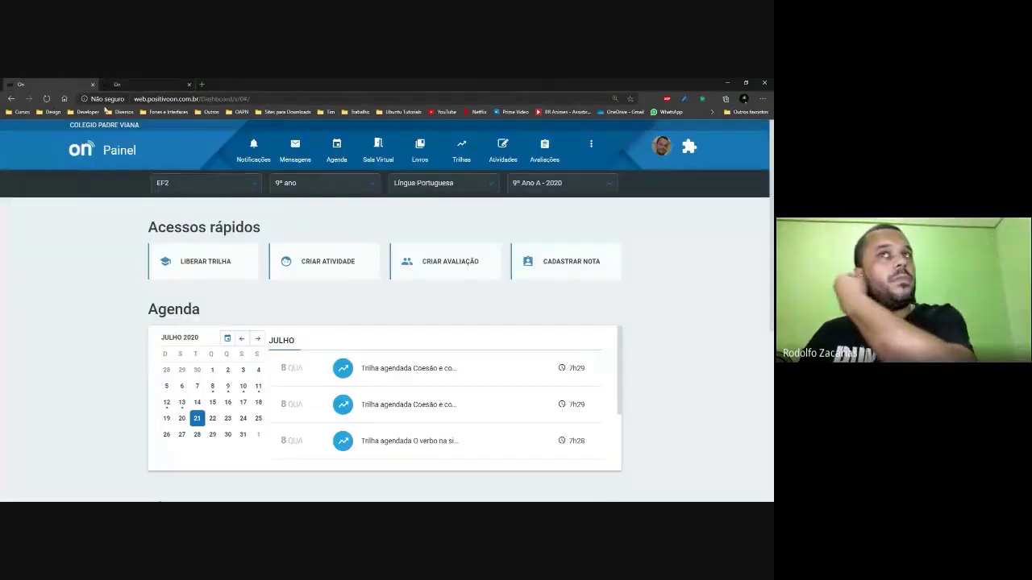
Close the older On tab and follow Sala Virtual's 'Assistir aulas gravadas' link under Links Úteis.
left_click(92, 84)
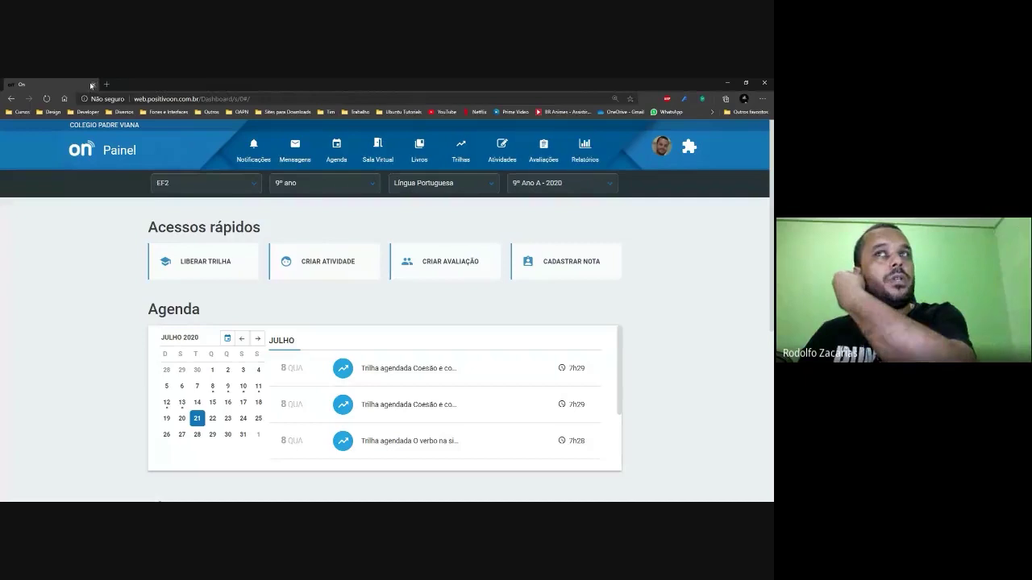
left_click(392, 153)
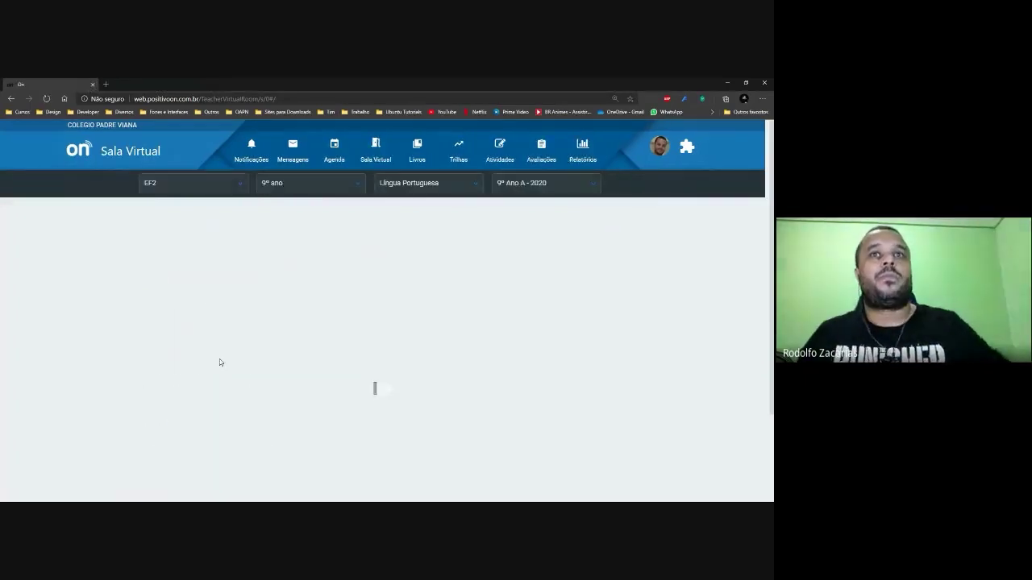
scroll(326, 334, "down", 2)
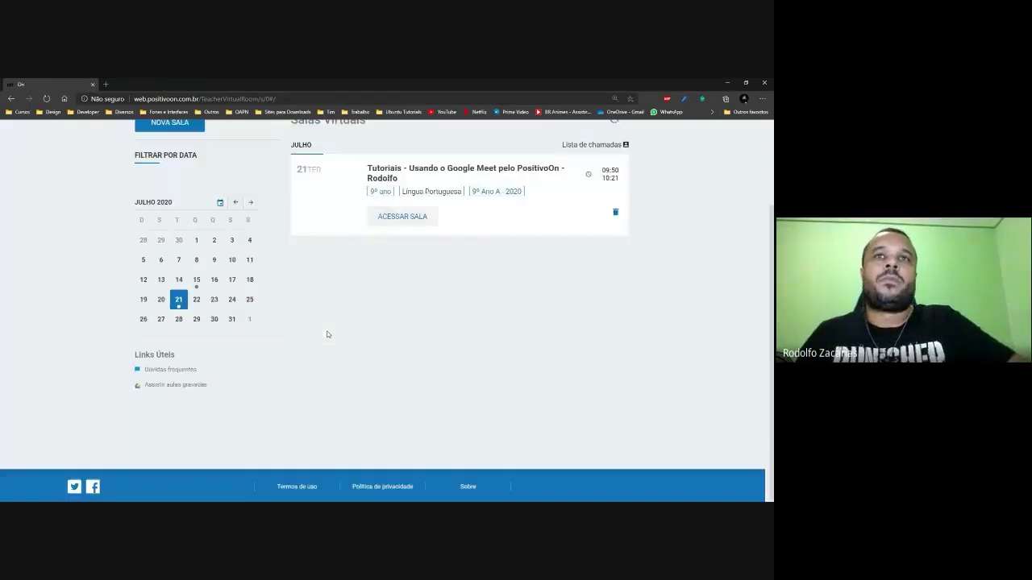
left_click(177, 384)
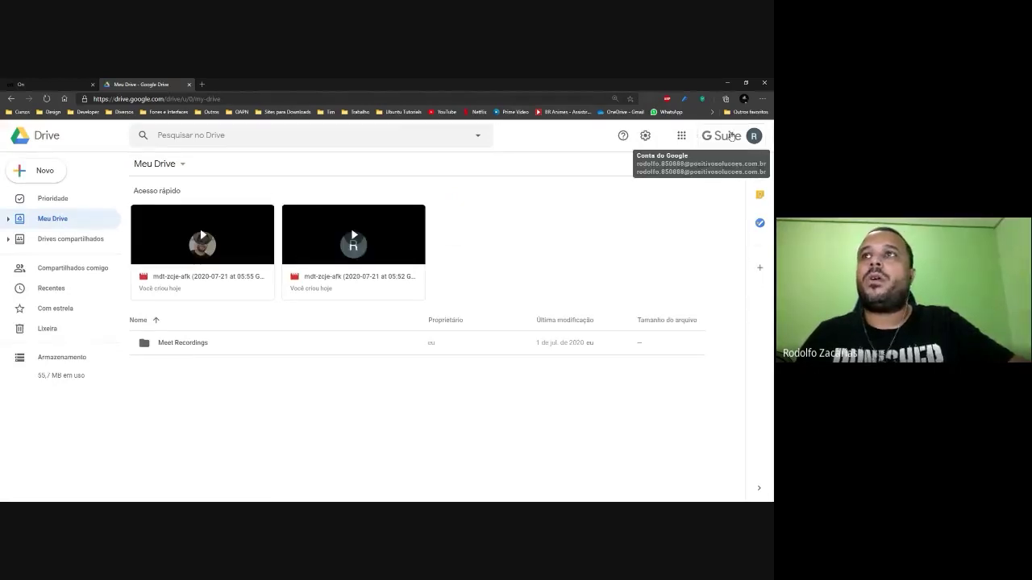
Open the Meet Recordings folder in Drive.
left_click(730, 136)
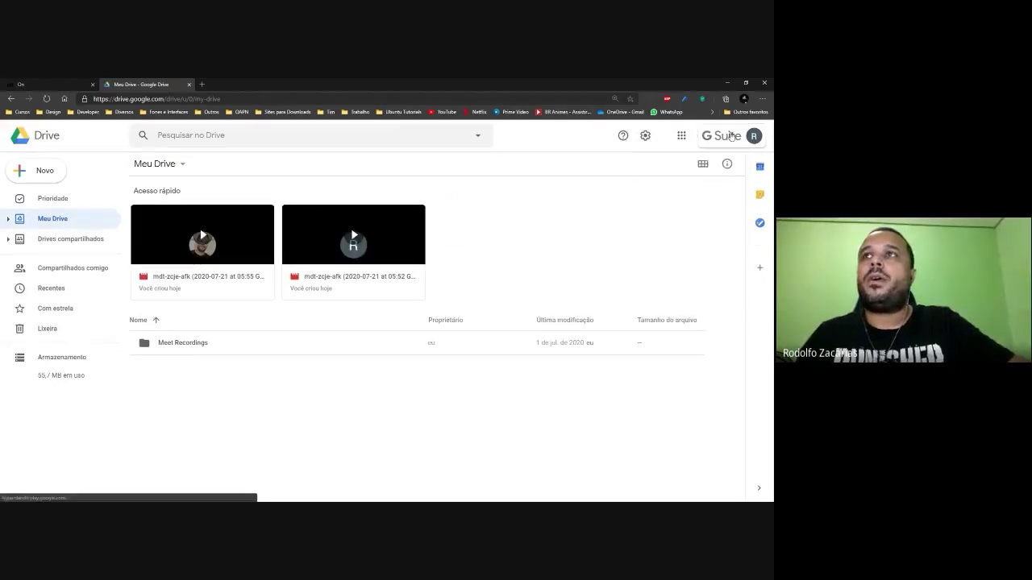
left_click(220, 389)
left_click(170, 347)
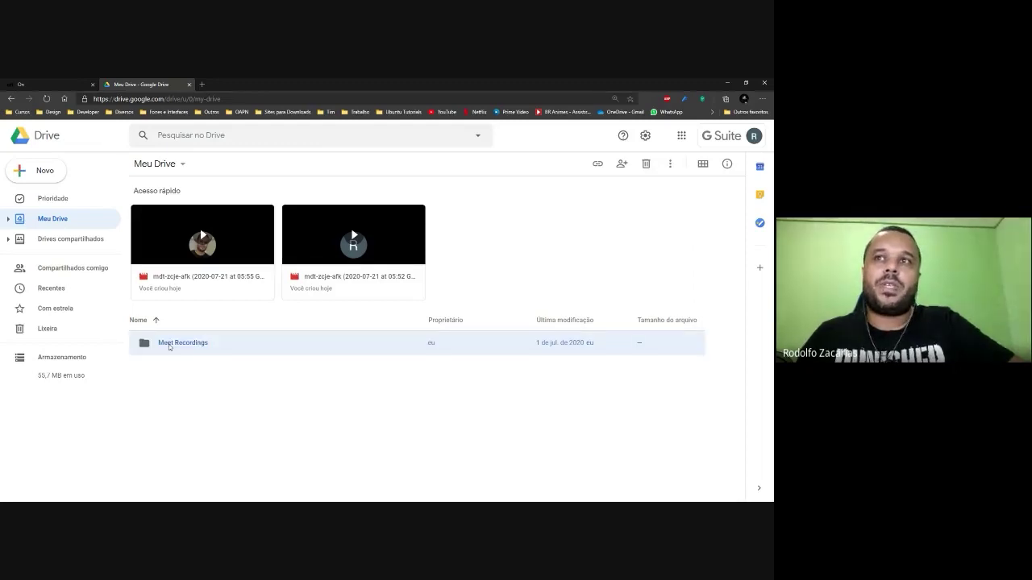
double_click(168, 345)
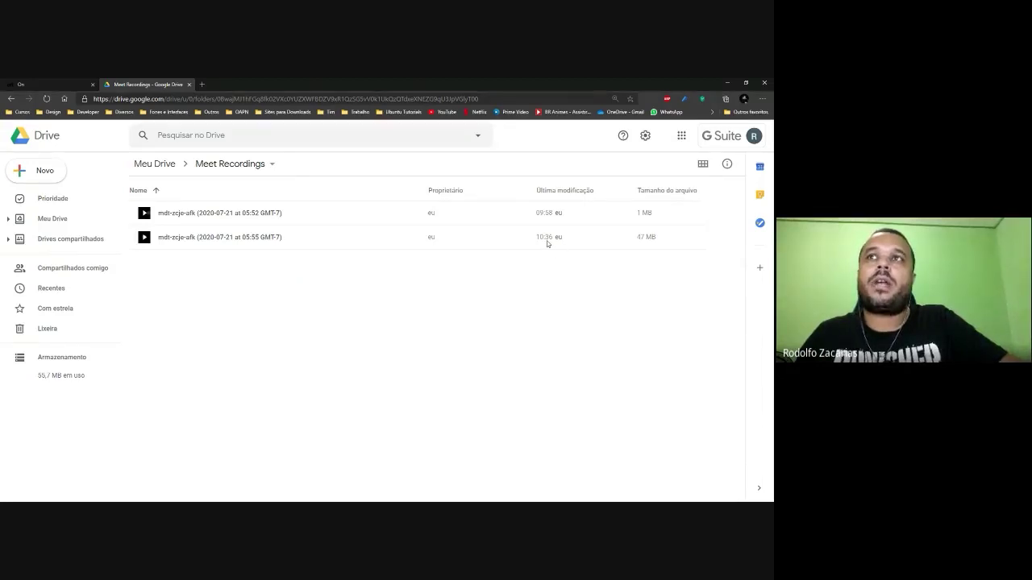
Preview the 05:55 recording, toggle fullscreen, then close the preview.
left_click(224, 240)
double_click(224, 239)
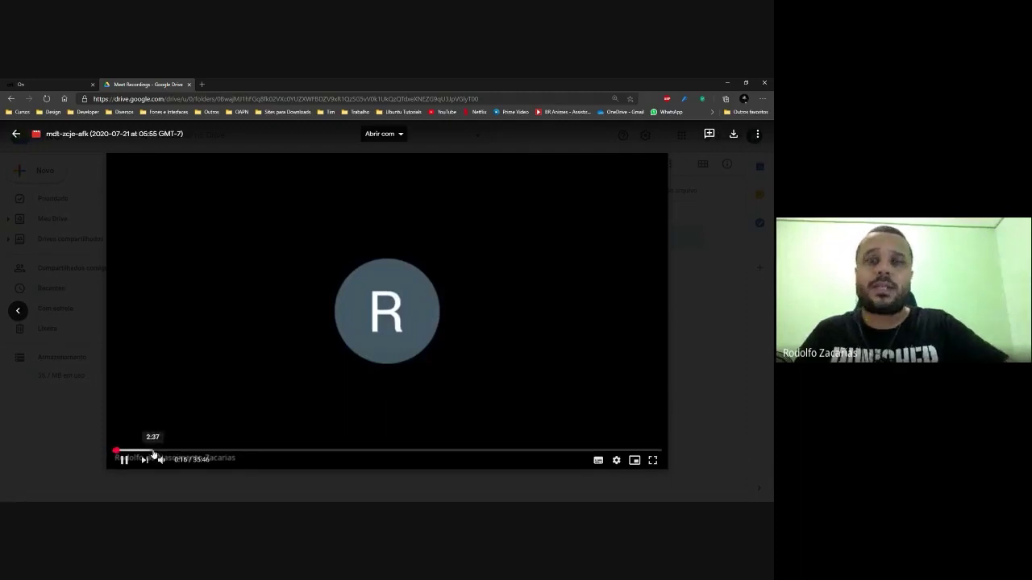
left_click(652, 460)
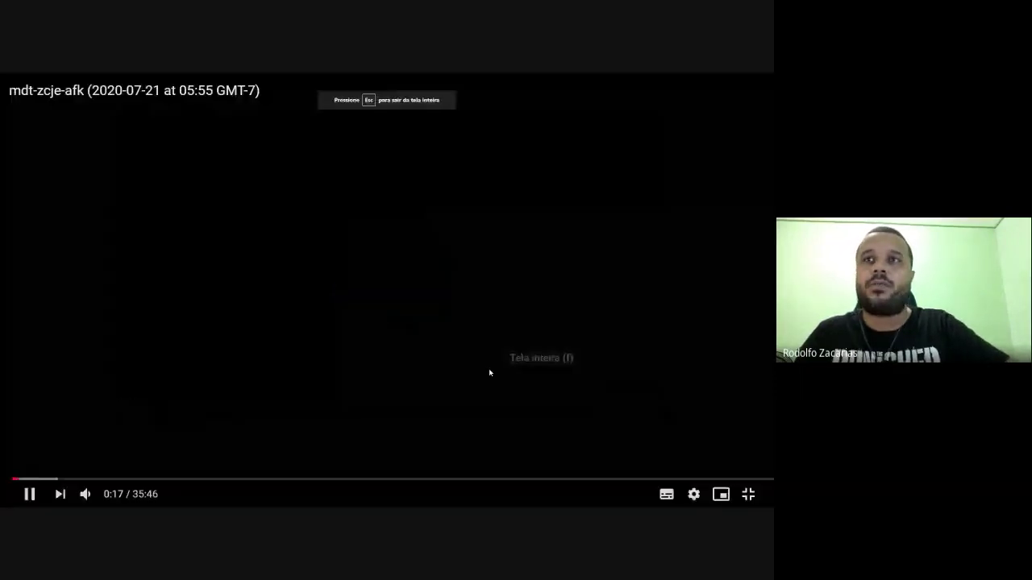
left_click(748, 494)
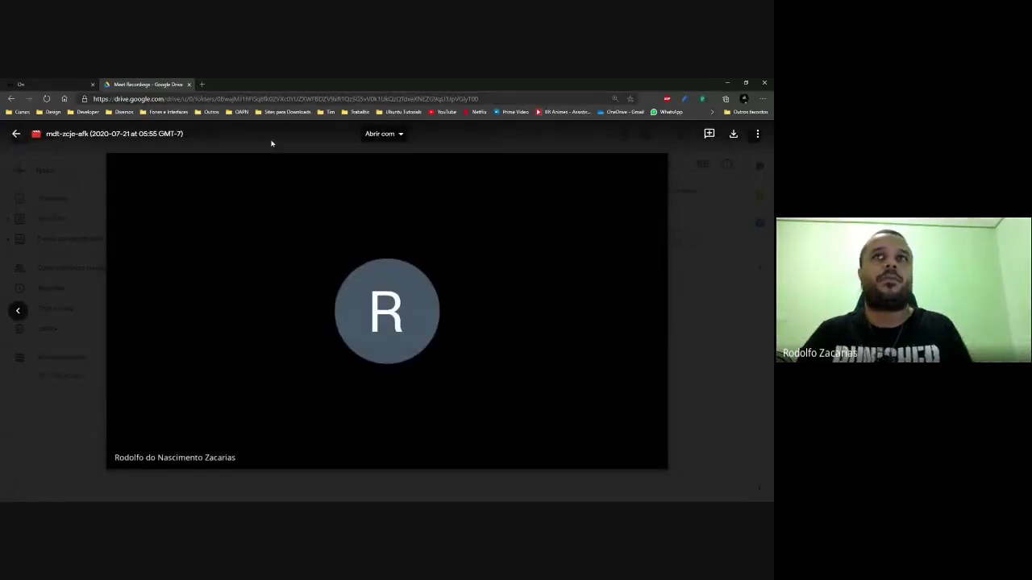
key("Escape")
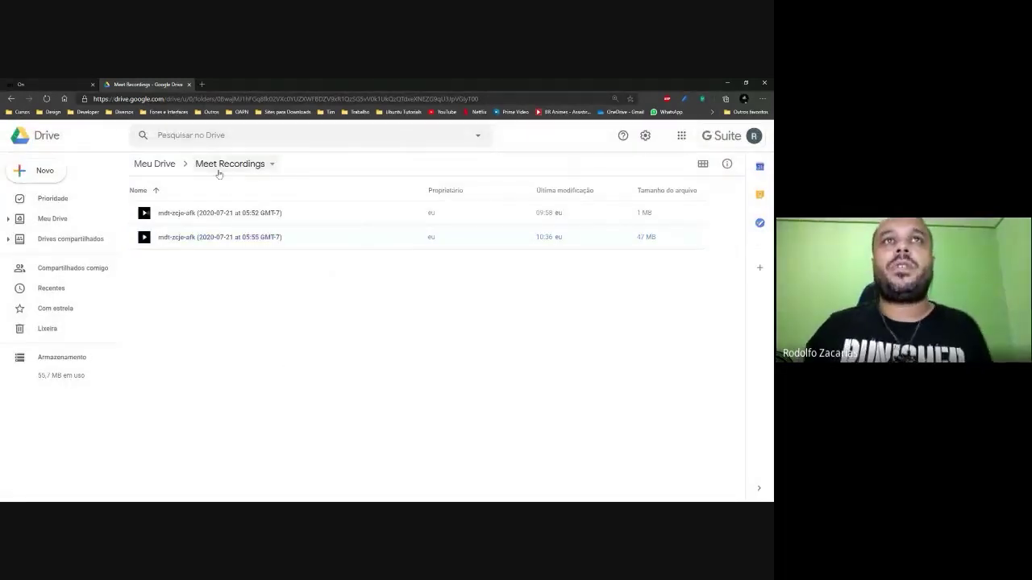
Right-click empty space in the Meet Recordings list to show the create-new menu.
left_click(218, 169)
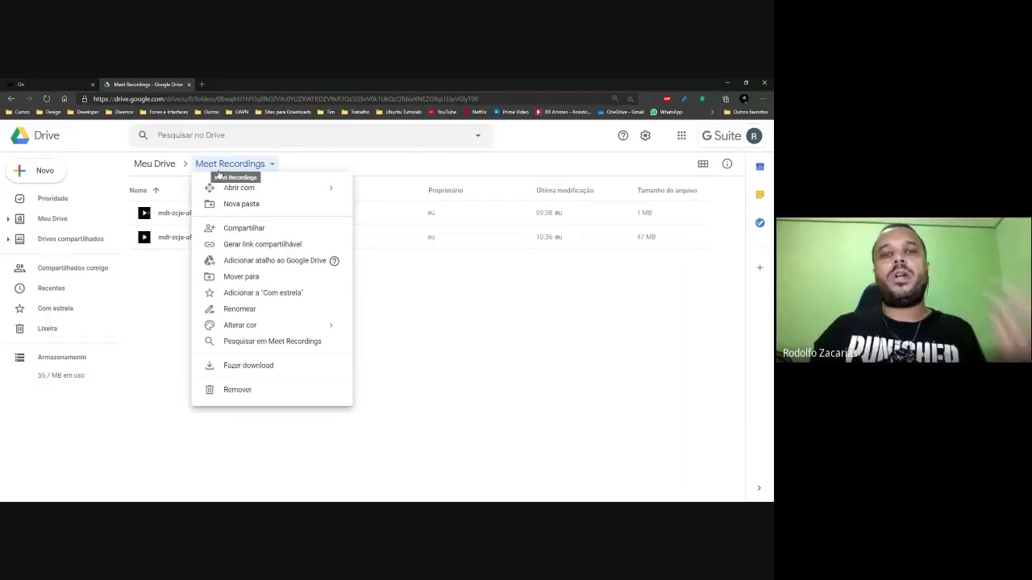
left_click(470, 304)
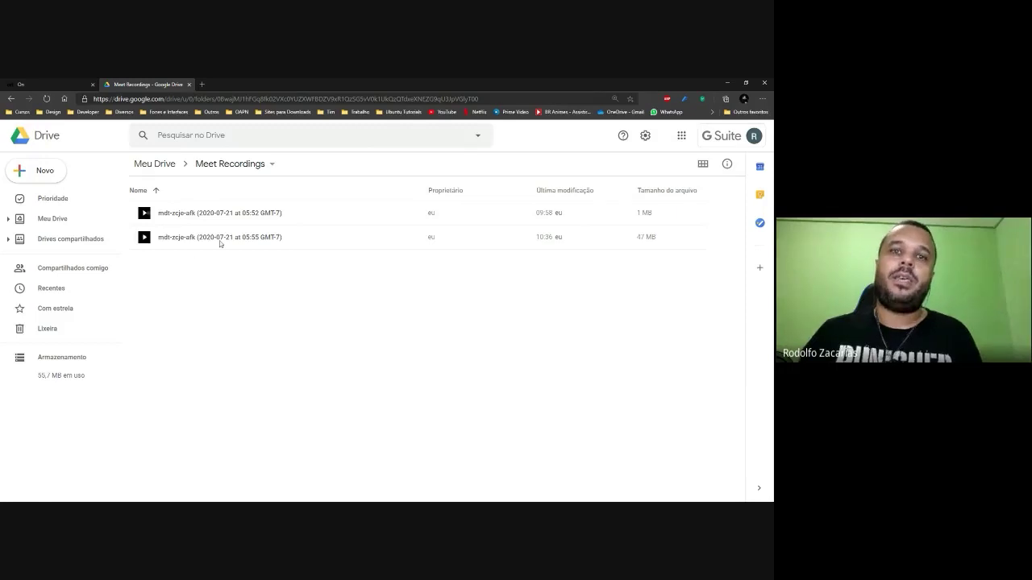
right_click(186, 288)
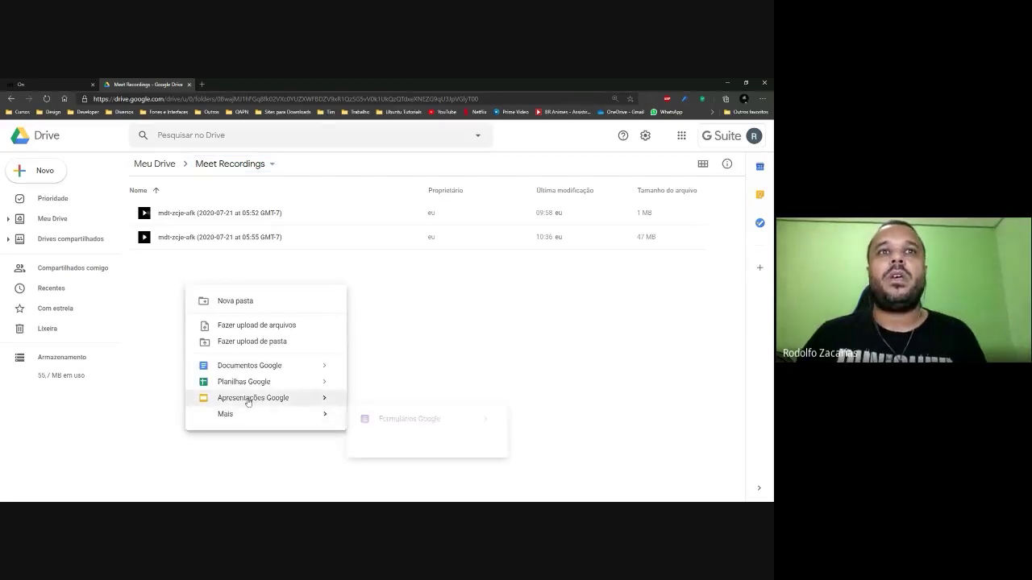
left_click(216, 275)
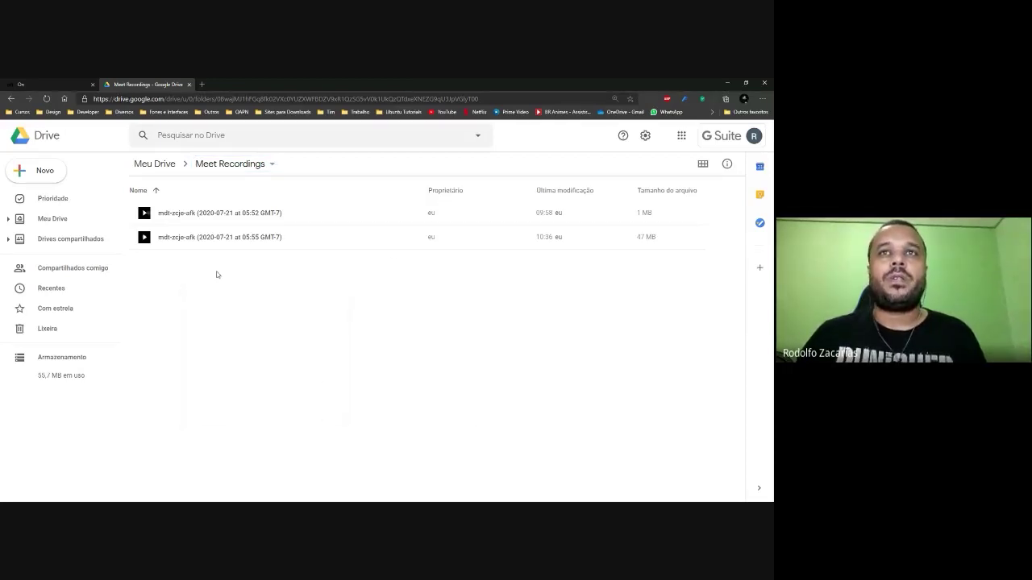
right_click(170, 283)
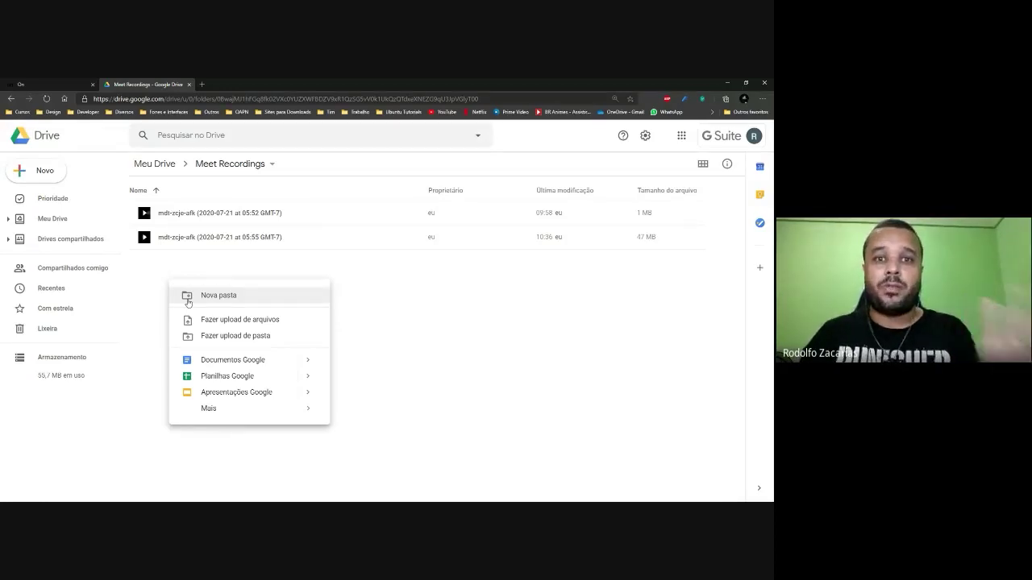
Create a new folder named 'Dia 21 de julho de 2020' in Meet Recordings.
left_click(188, 299)
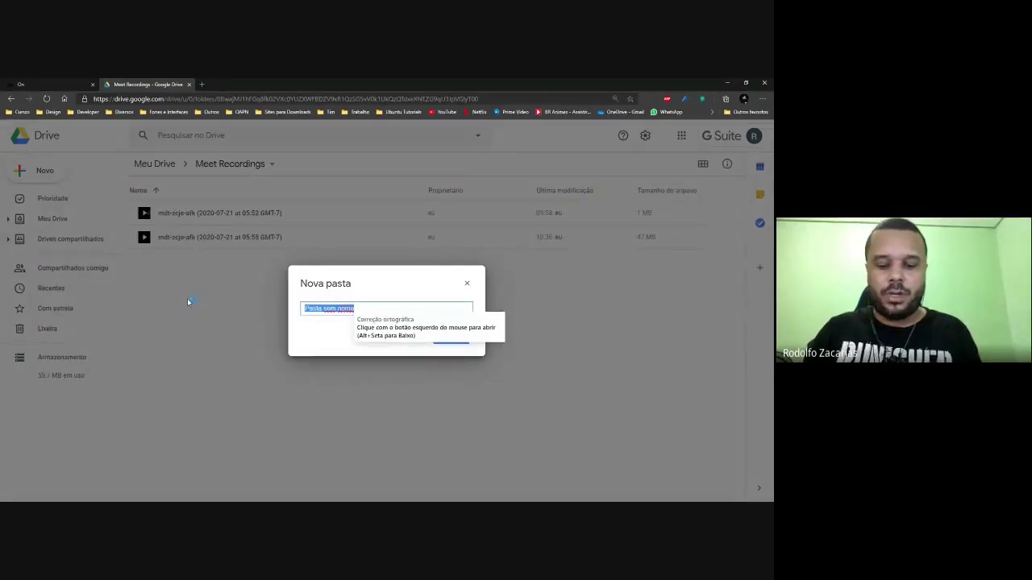
type("Dia 21")
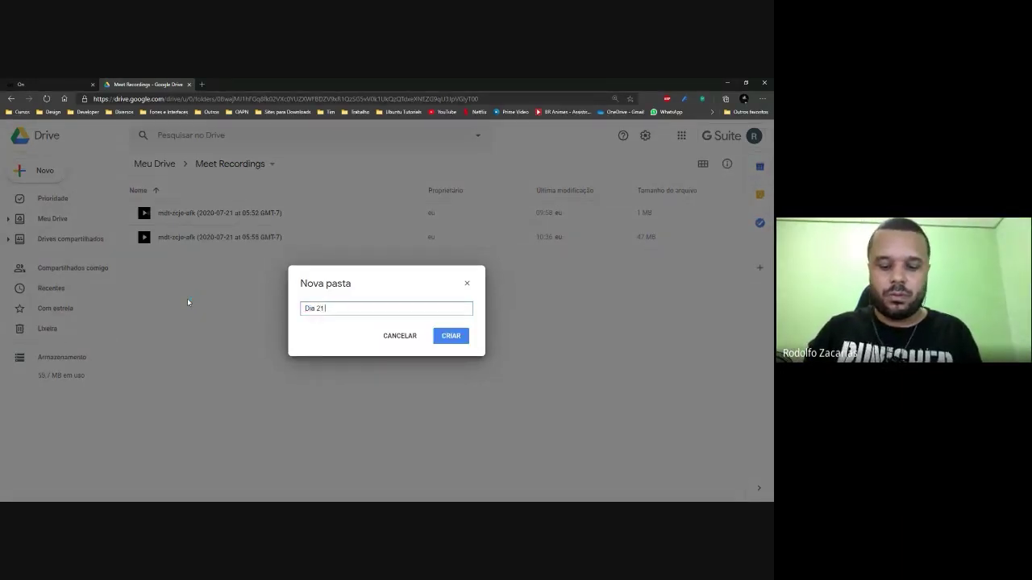
type(" de julho")
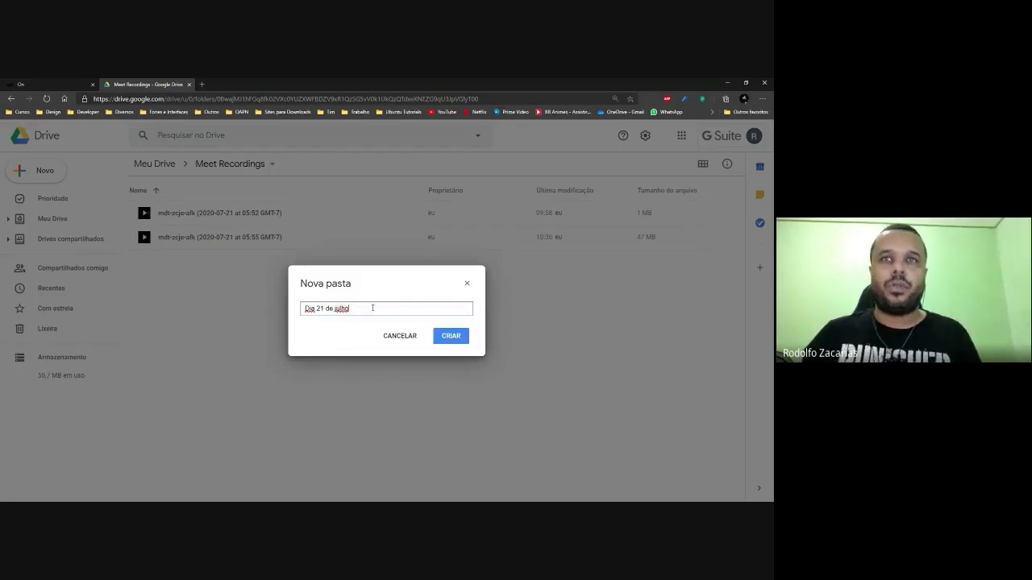
type("de 2020")
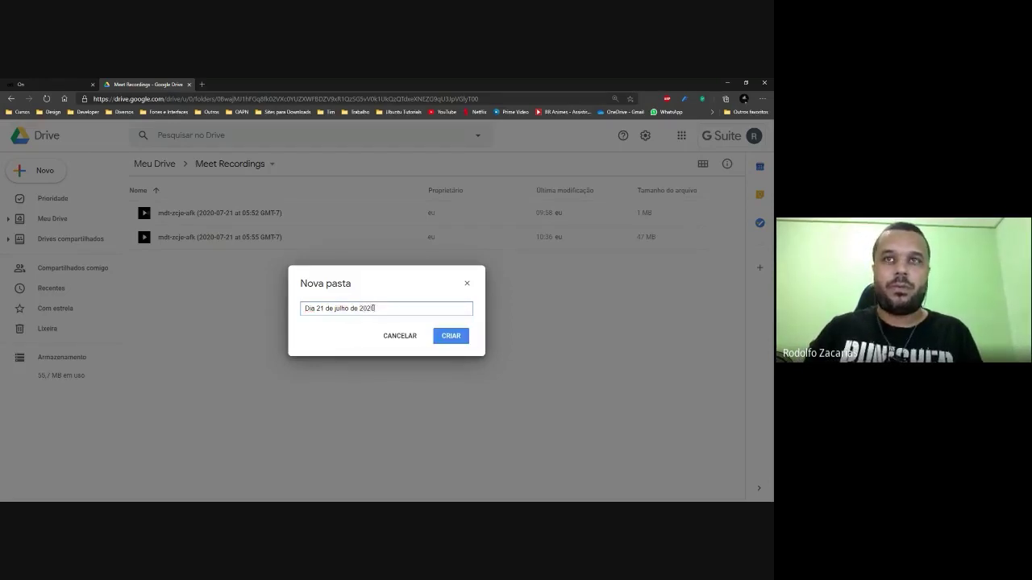
key("Return")
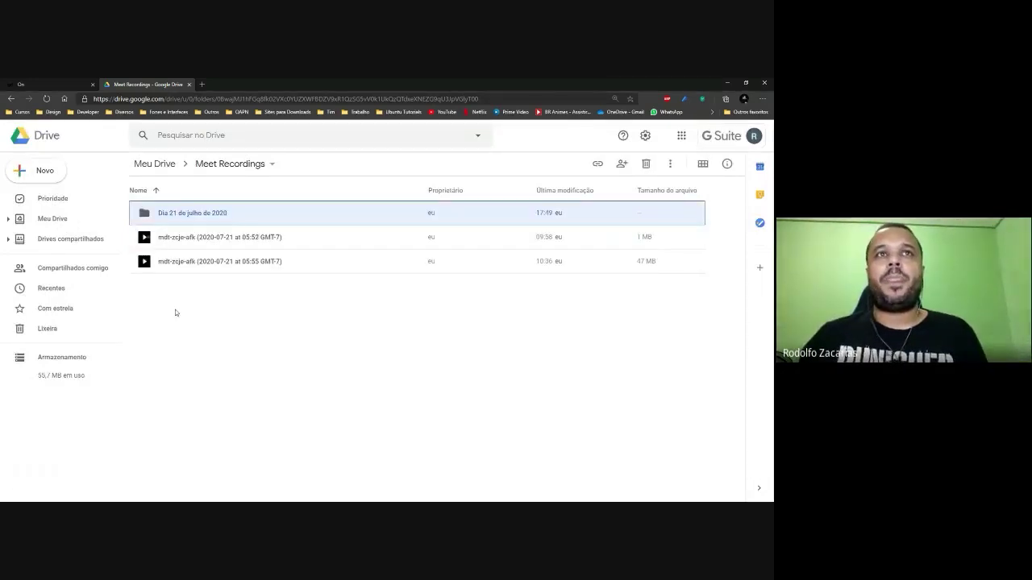
Move the 05:55 recording into the 'Dia 21 de julho de 2020' folder and open it.
left_click(182, 263)
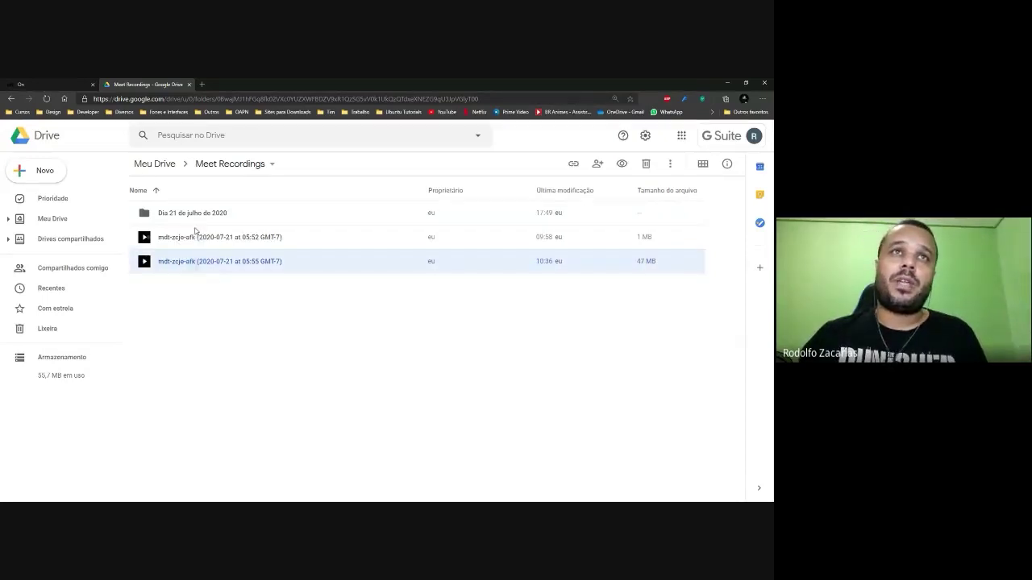
left_click_drag(178, 265, 181, 213)
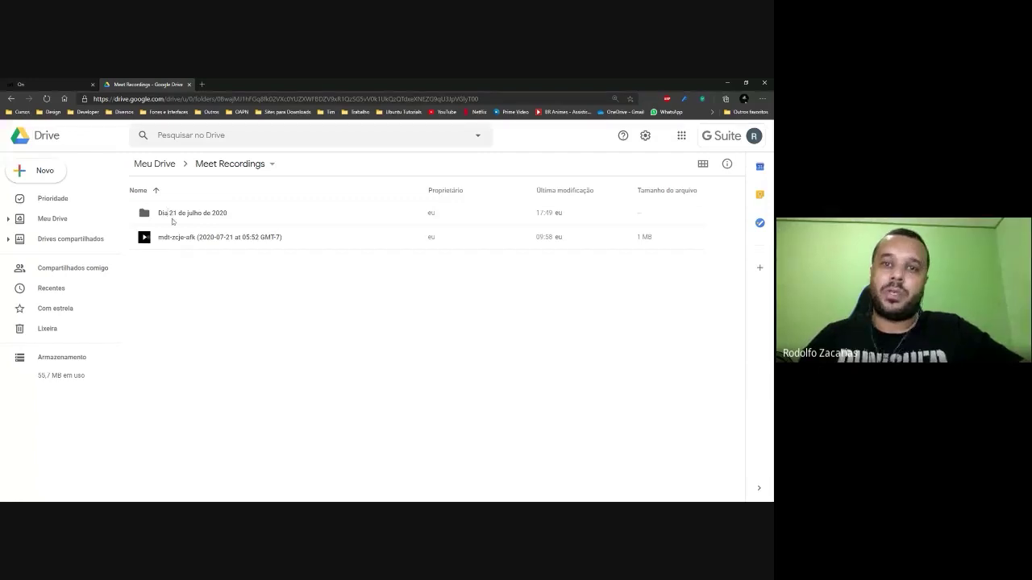
double_click(171, 219)
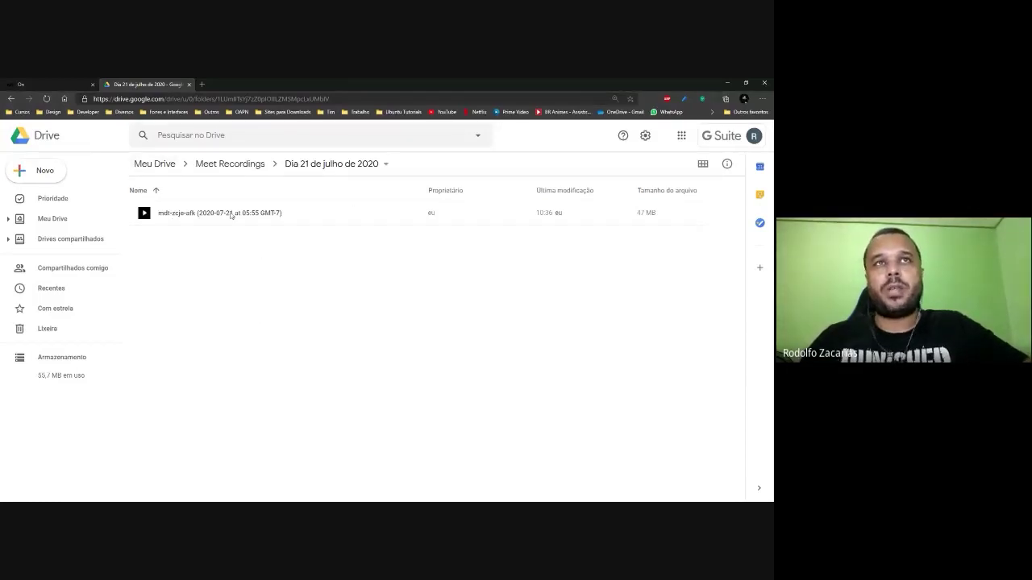
Generate and copy the 05:55 recording's shareable link, then return to Positivo On's Sala Virtual.
right_click(213, 217)
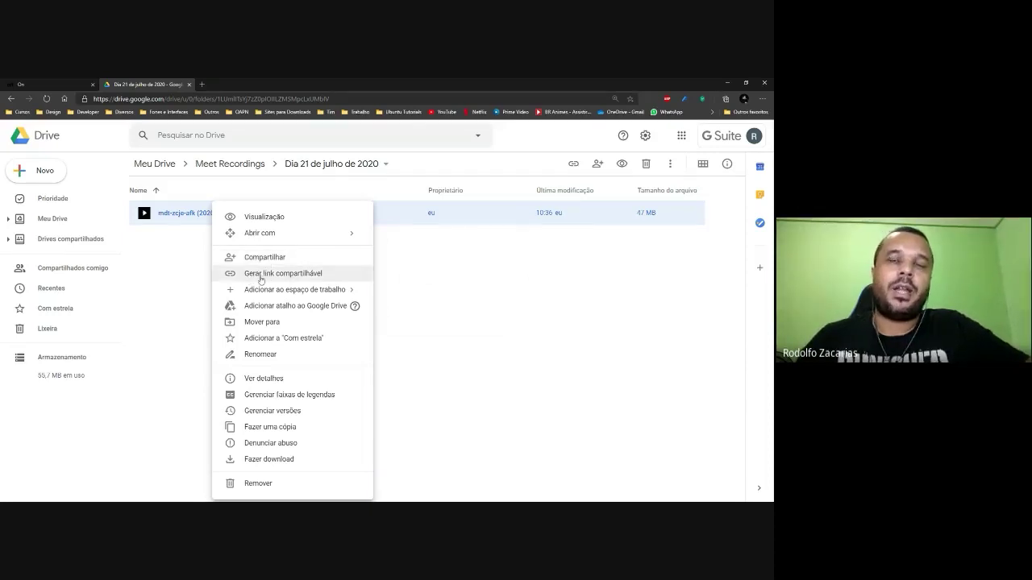
left_click(304, 279)
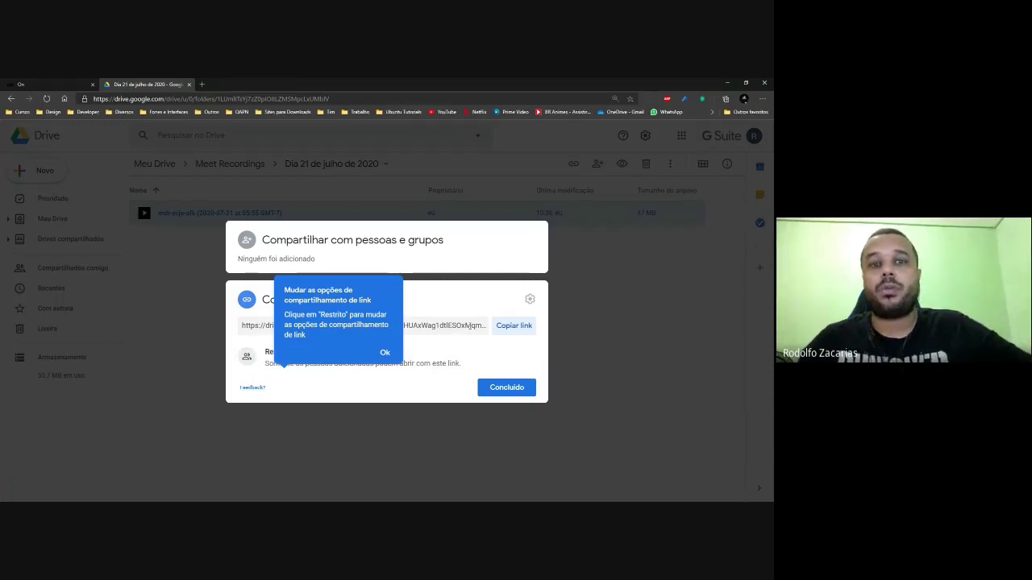
left_click(384, 352)
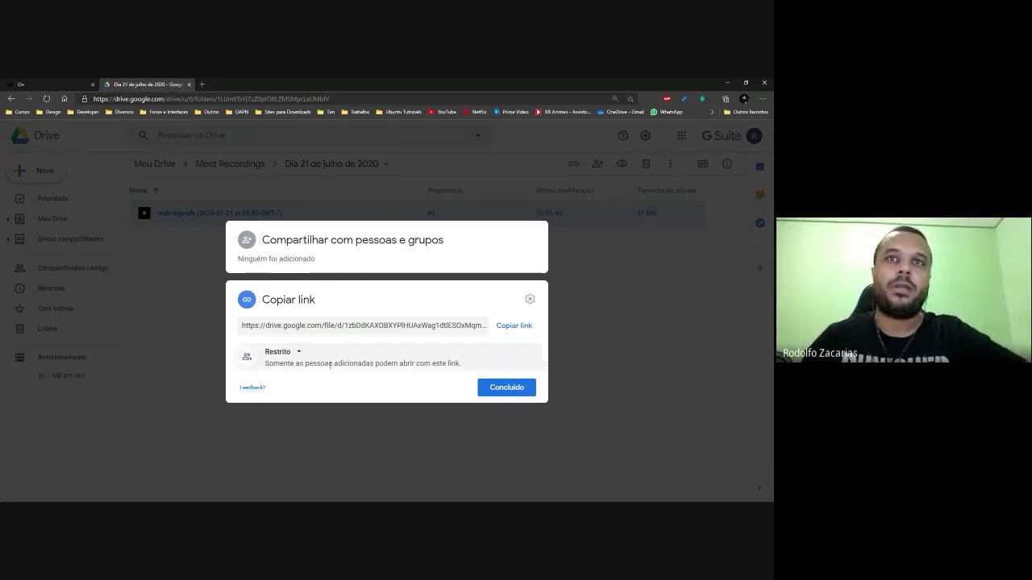
left_click(505, 326)
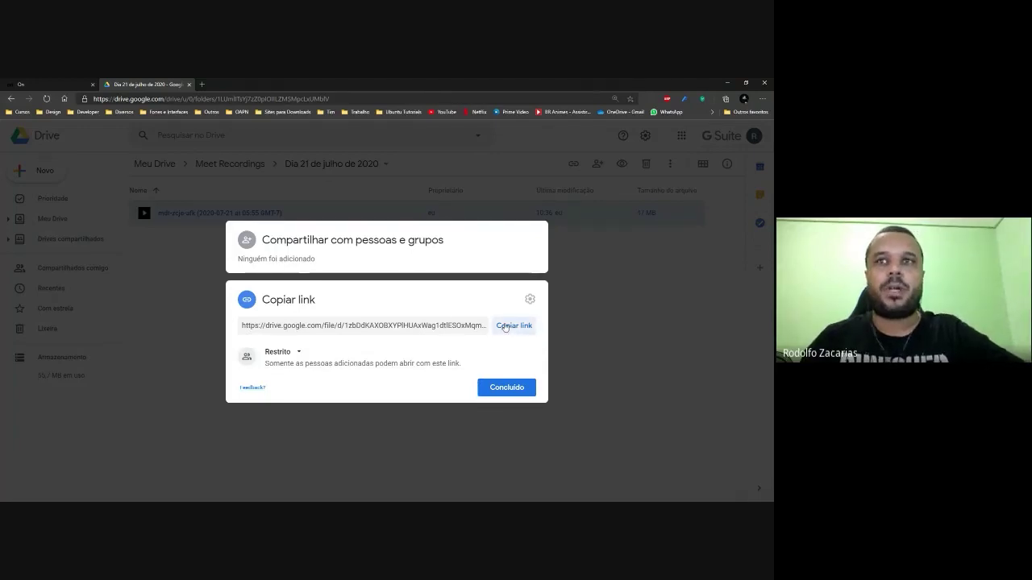
left_click(500, 387)
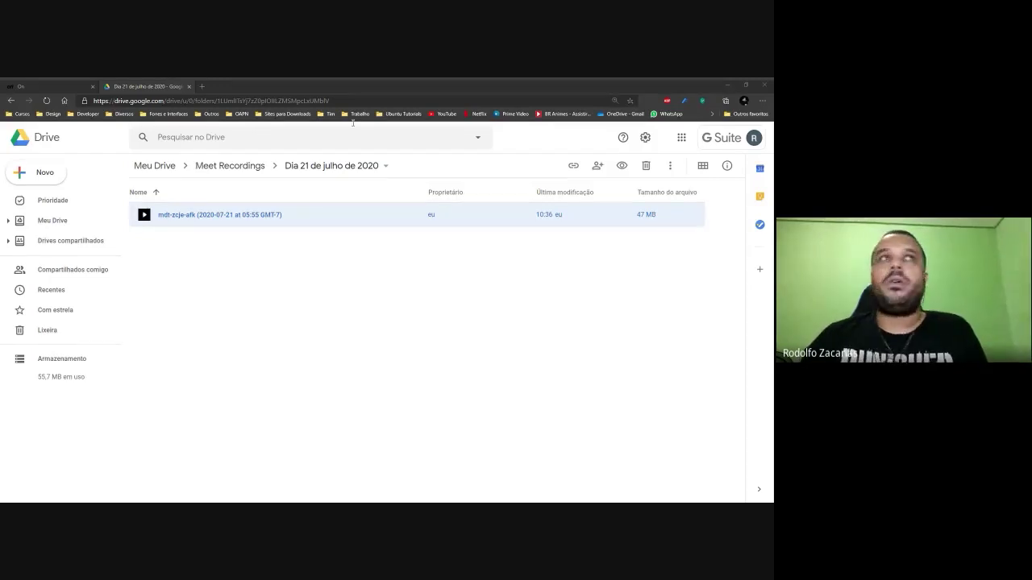
left_click(58, 86)
scroll(425, 295, "up", 2)
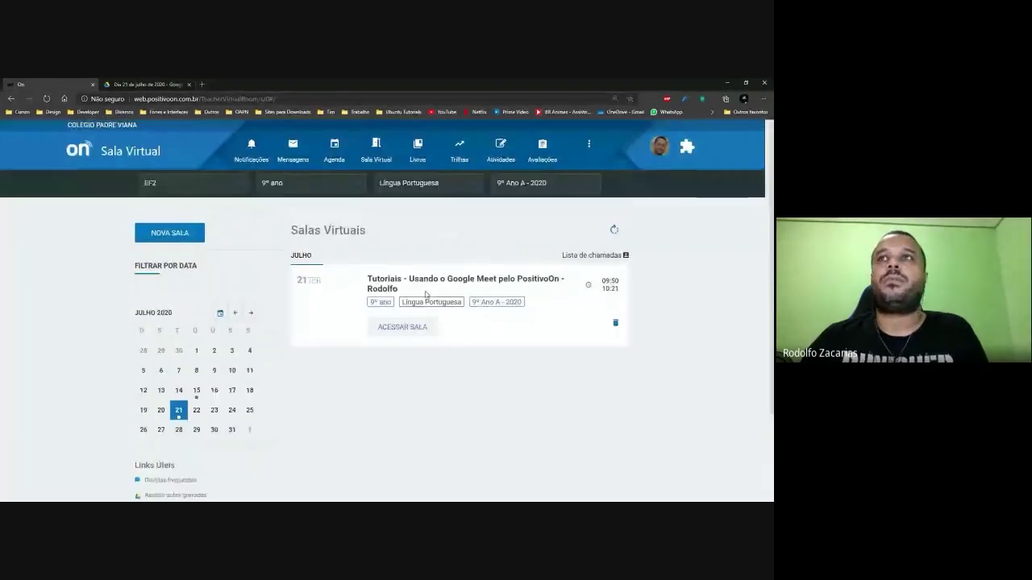